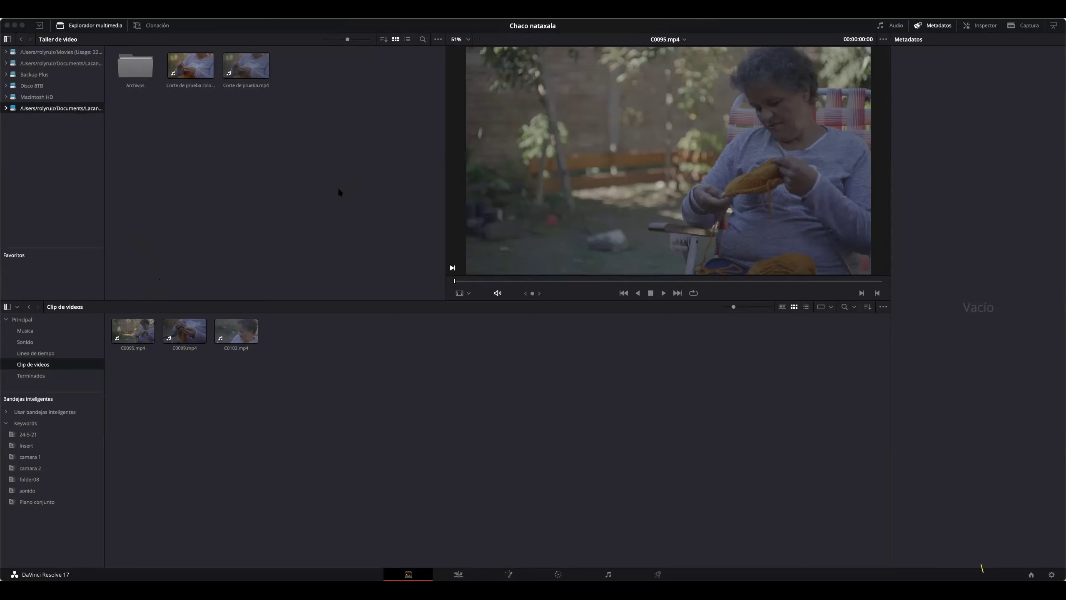
- Hide the drive list of the media browser and the clip metadata to enlarge the viewer
{"action": "left_click", "coordinate": [125, 208]}
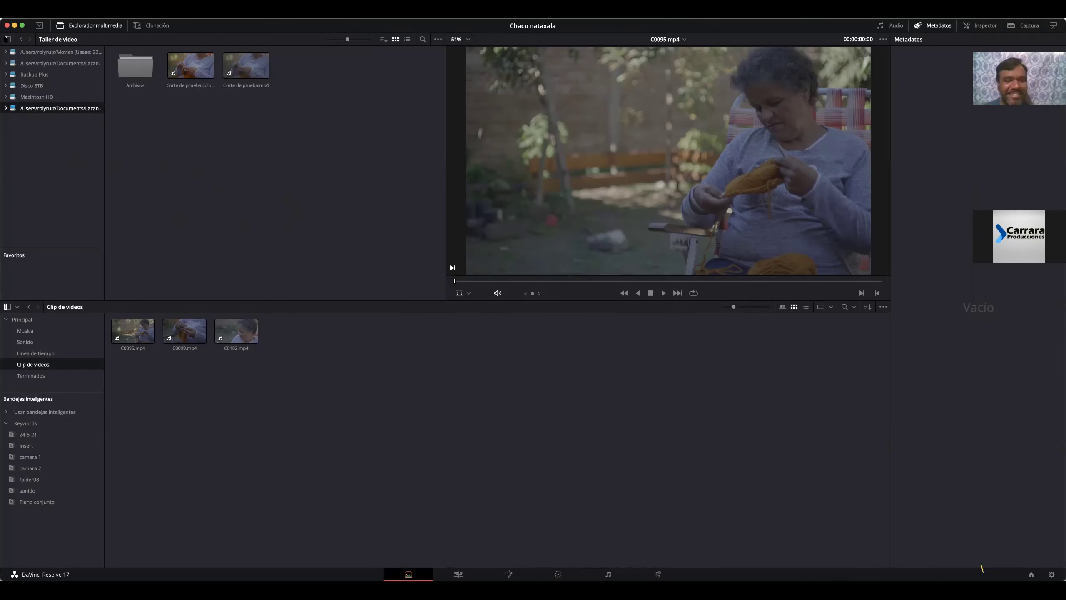
{"action": "left_click", "coordinate": [7, 39]}
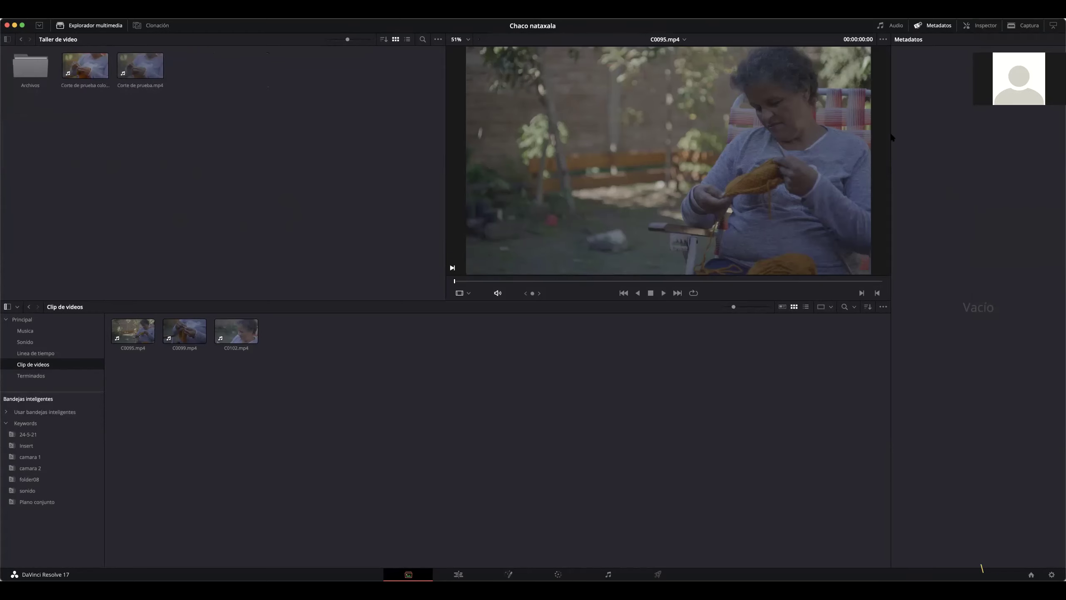
{"action": "left_click", "coordinate": [932, 26]}
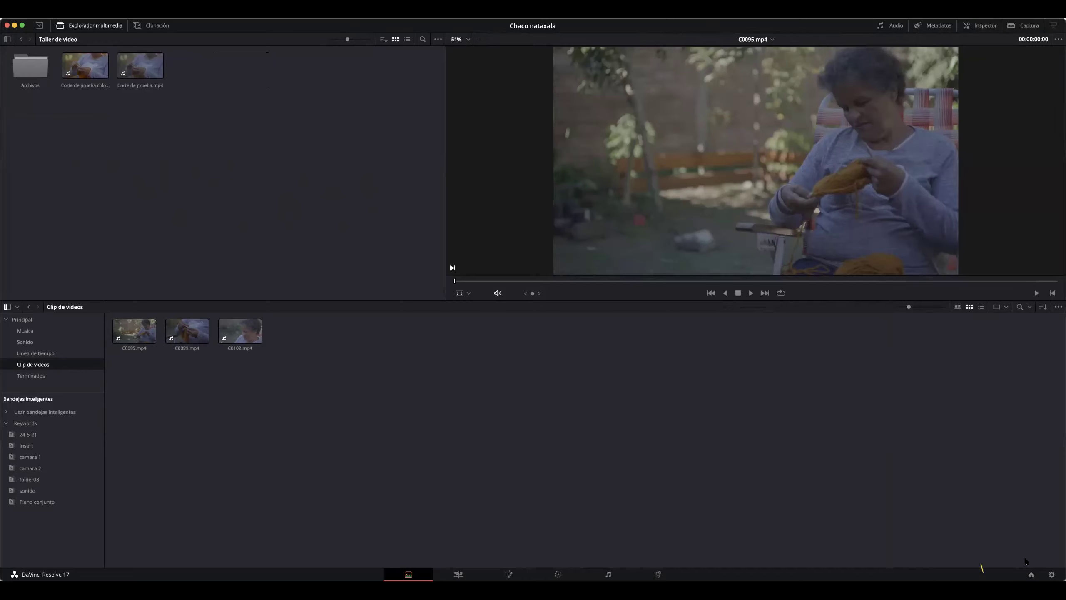
- Open the project manager and examine its database list, the new database form and the existing project thumbnails
{"action": "left_click", "coordinate": [1031, 574]}
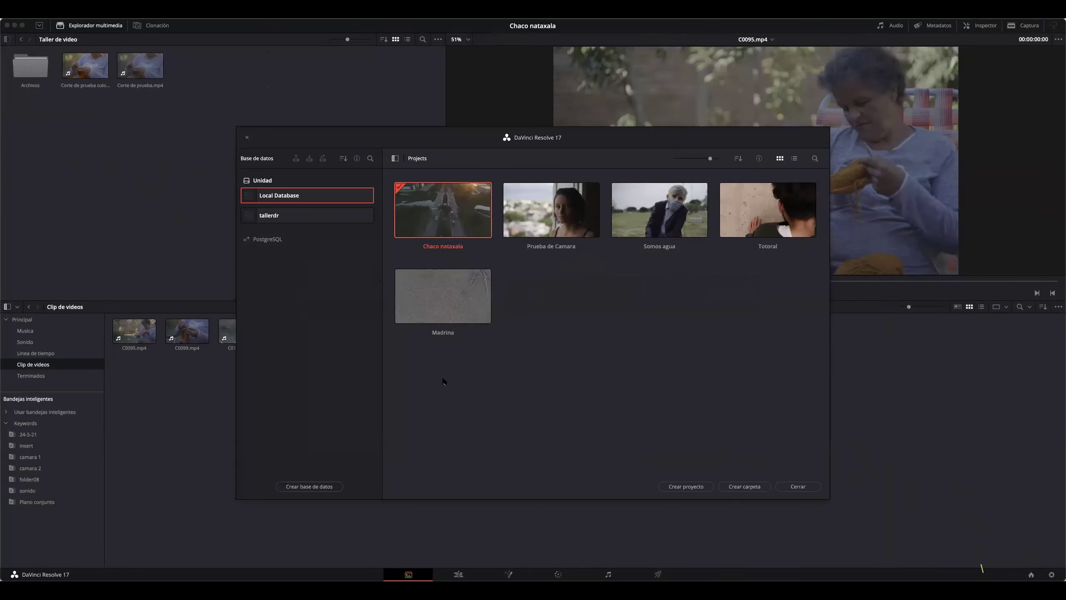
{"action": "left_click", "coordinate": [394, 159]}
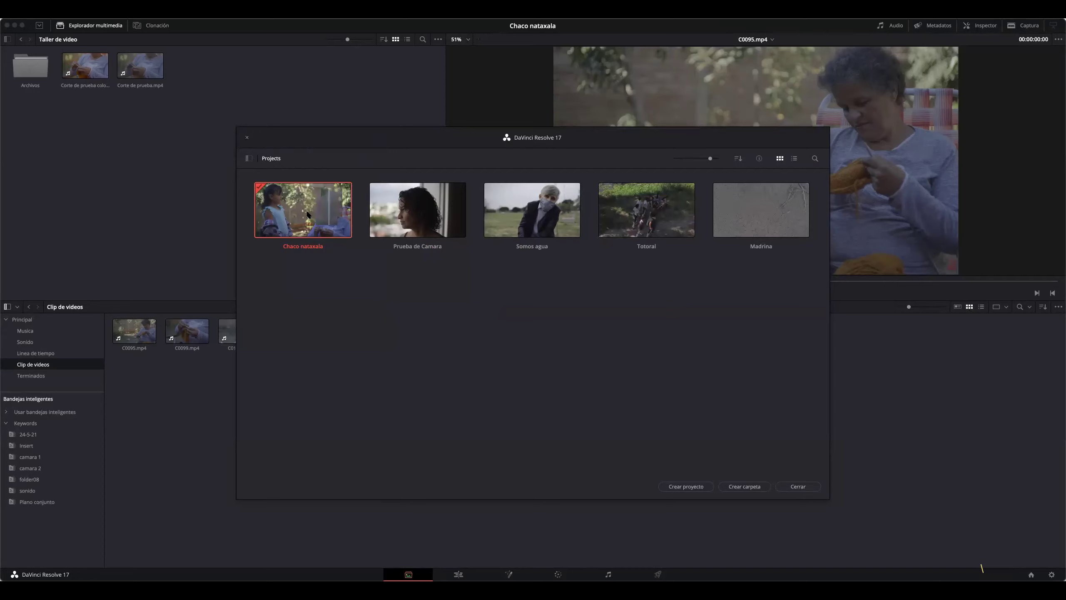
{"action": "left_click", "coordinate": [248, 158]}
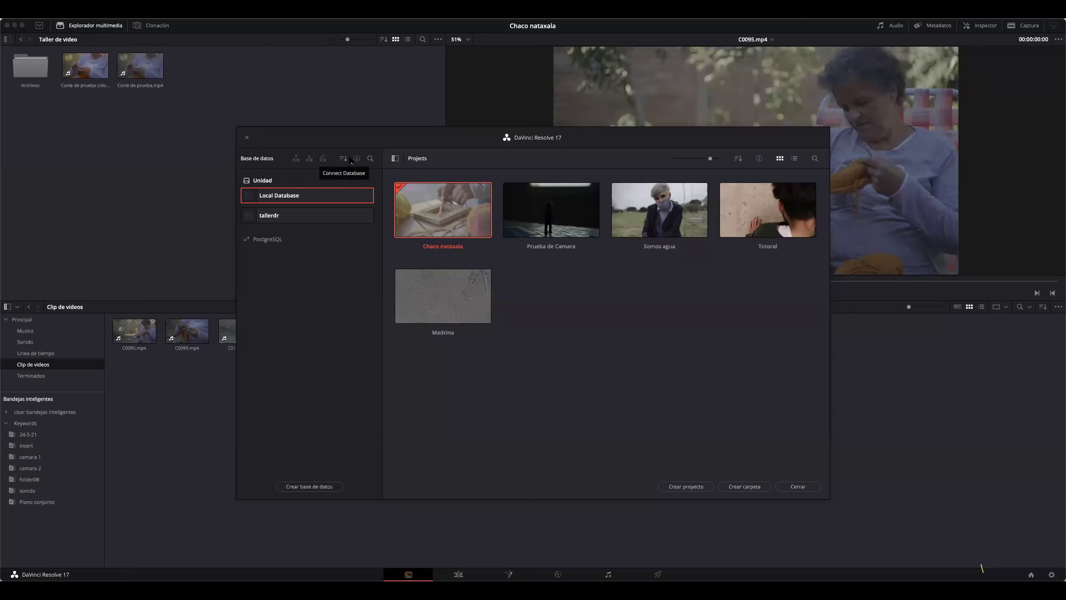
{"action": "left_click", "coordinate": [319, 487]}
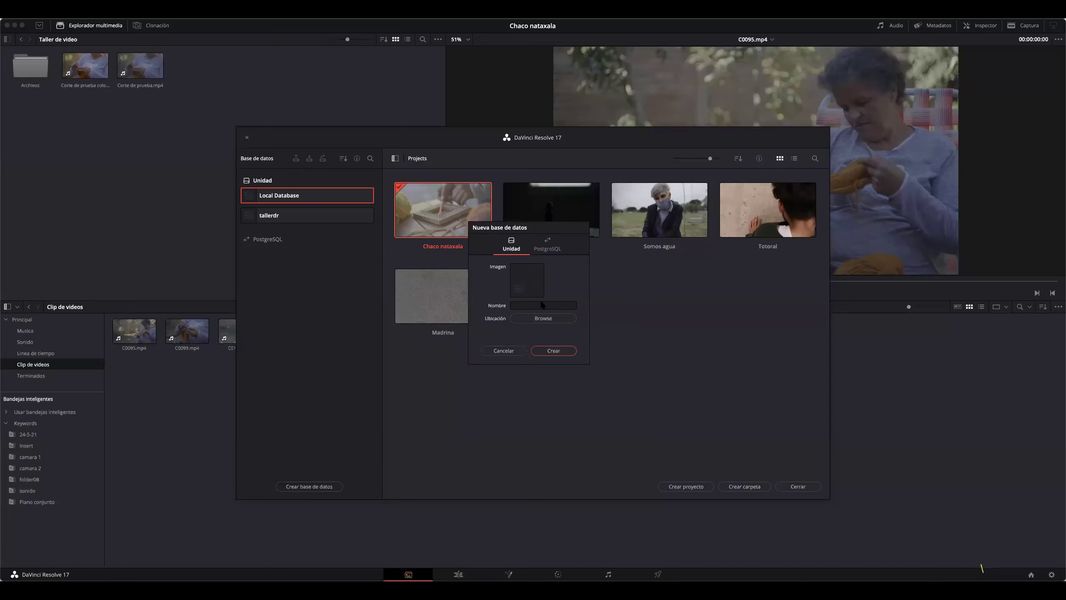
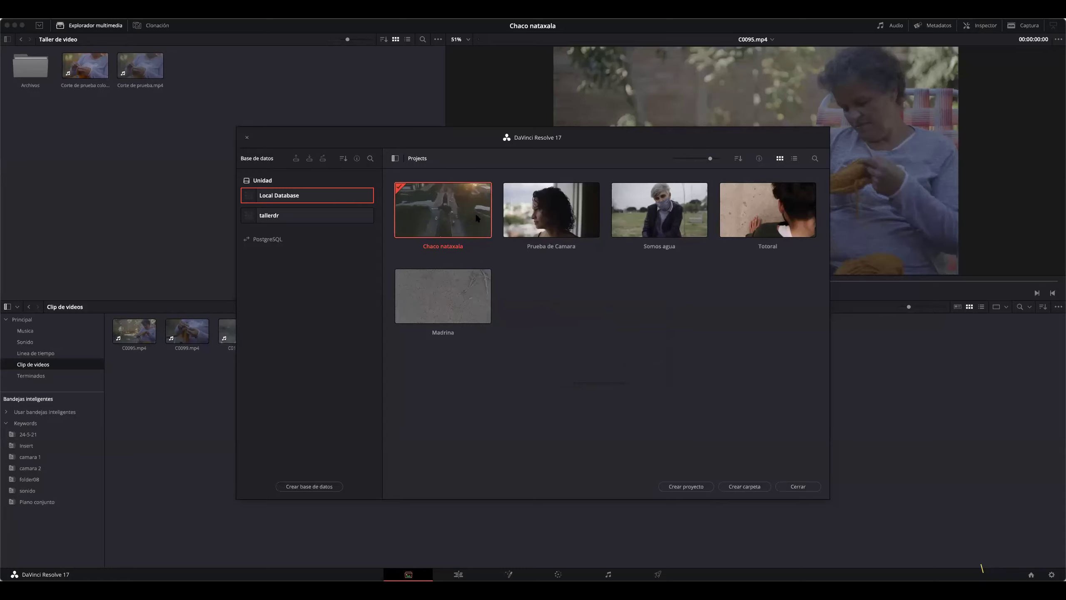
{"action": "left_click", "coordinate": [395, 159]}
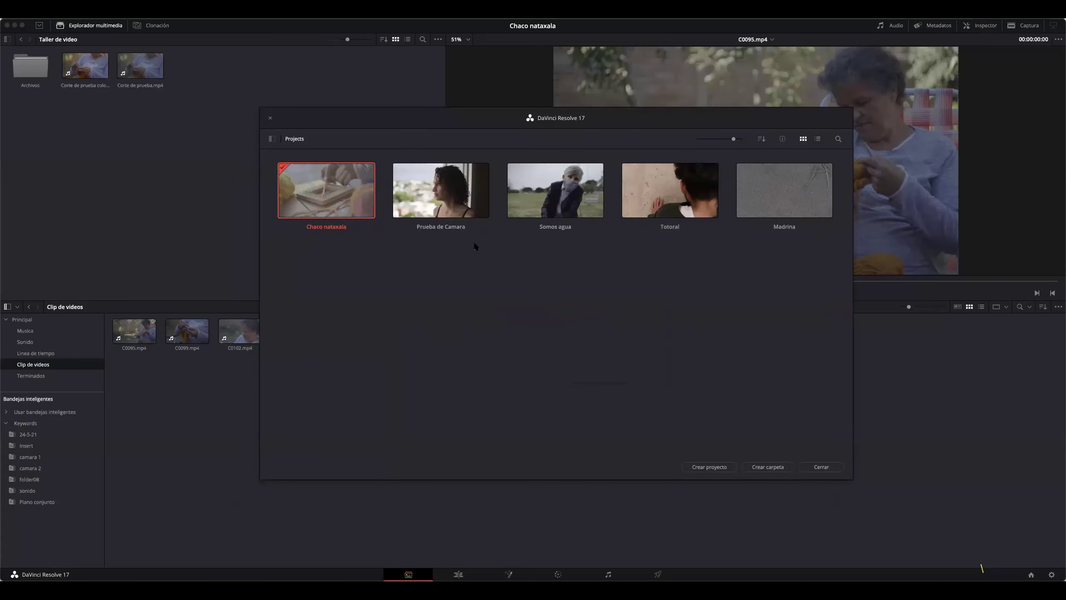
{"action": "left_click", "coordinate": [462, 193]}
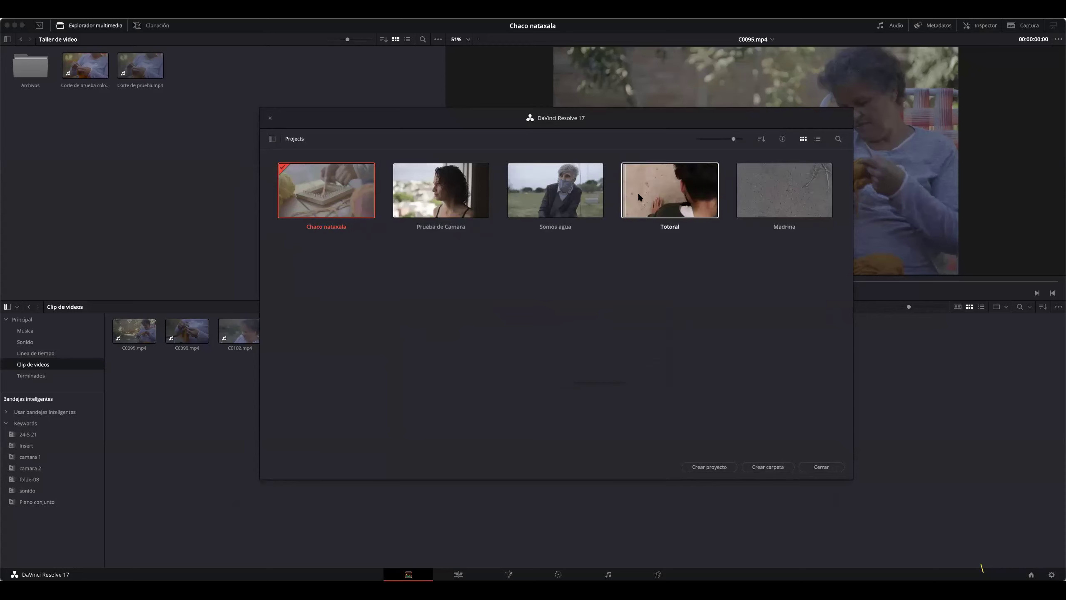
{"action": "left_click", "coordinate": [294, 198]}
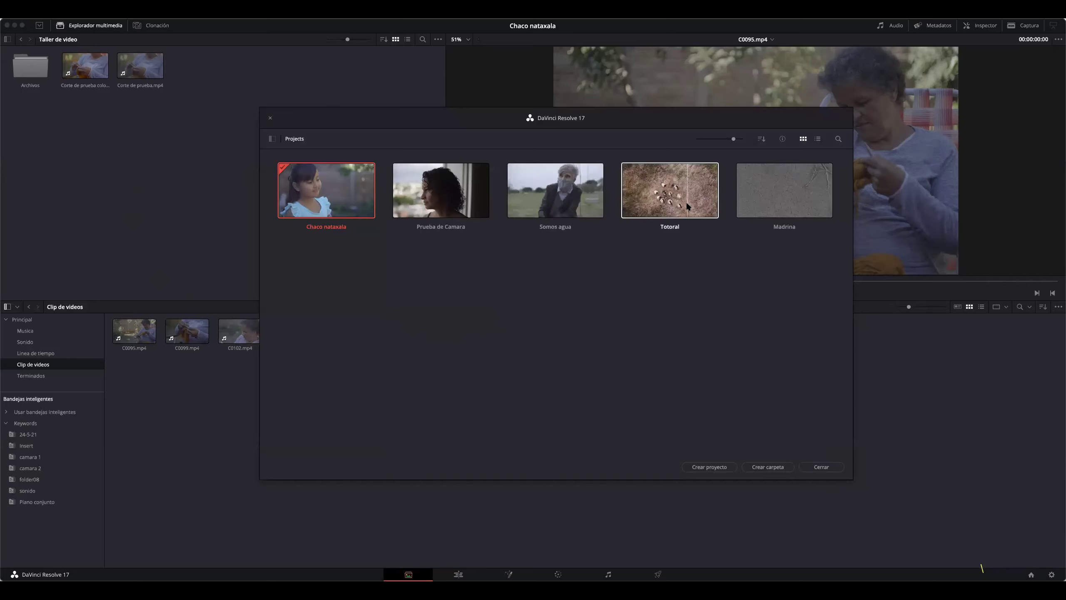
{"action": "left_click", "coordinate": [441, 191]}
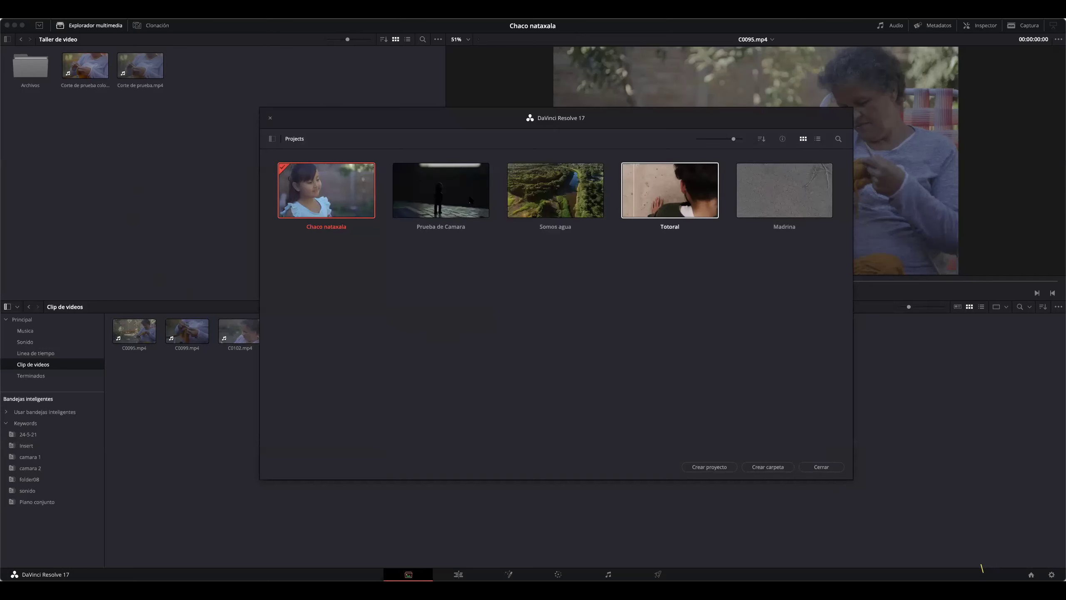
{"action": "left_click", "coordinate": [774, 193]}
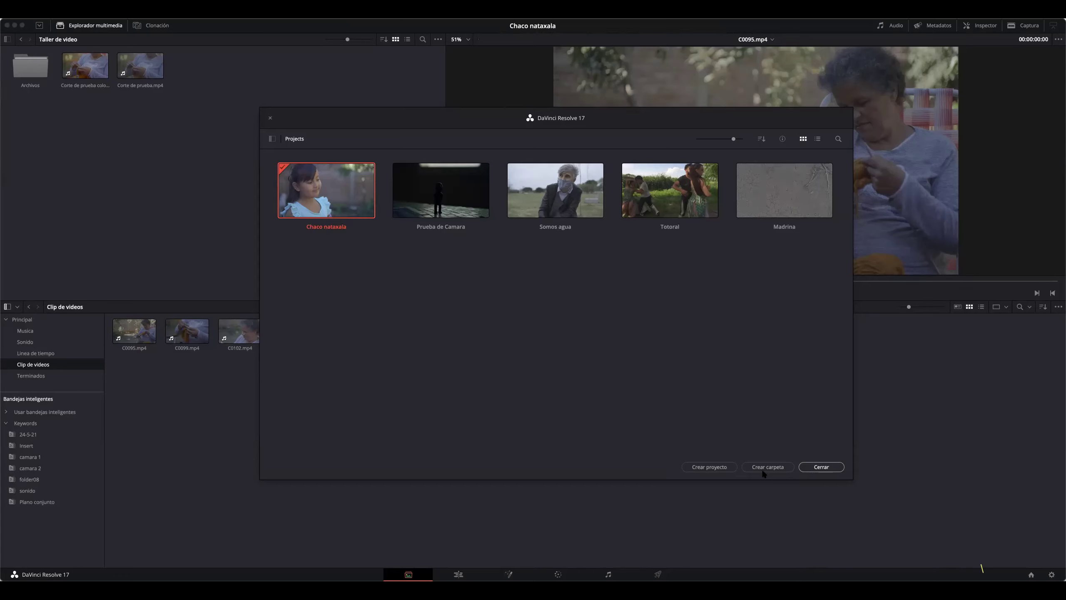
- Create a new project named "Prueba Taller de"
{"action": "left_click", "coordinate": [718, 468]}
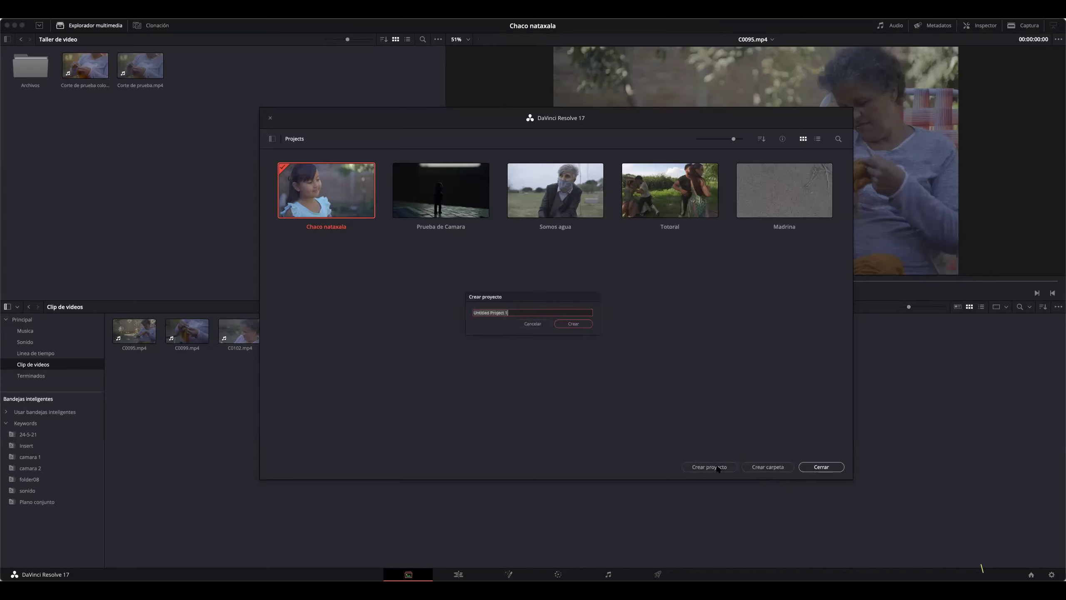
{"action": "type", "text": "Prueba"}
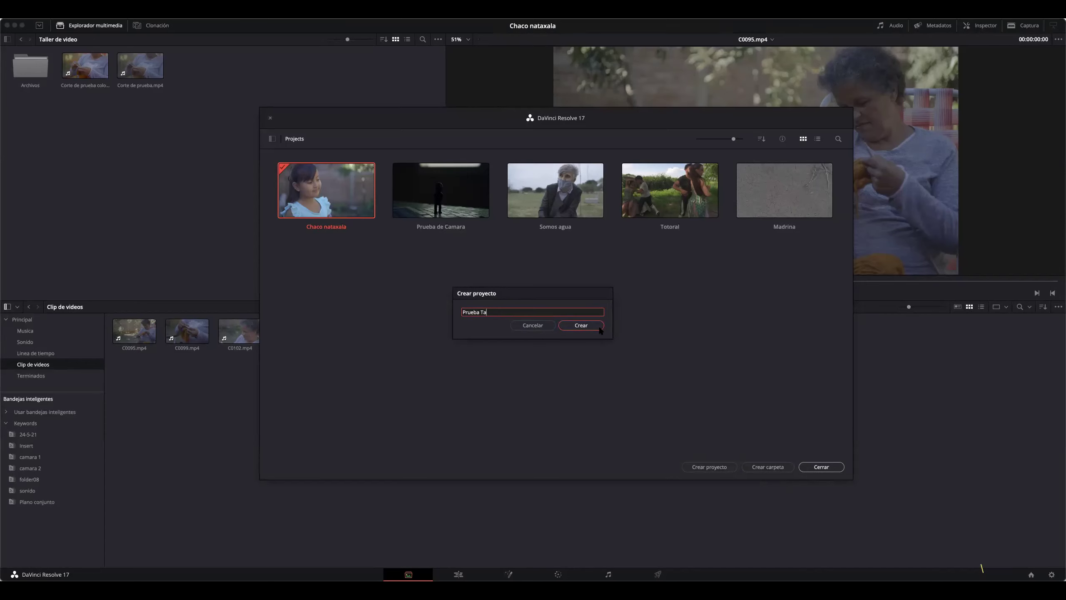
{"action": "type", "text": "Taller de"}
{"action": "left_click_drag", "start_coordinate": [539, 304], "coordinate": [481, 301]}
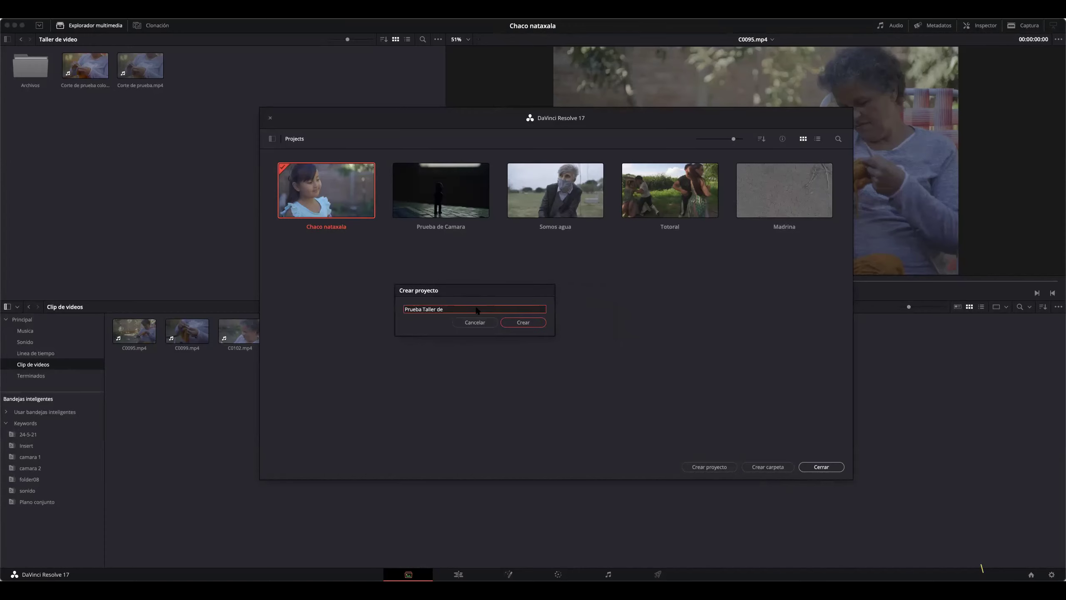
{"action": "left_click", "coordinate": [532, 323]}
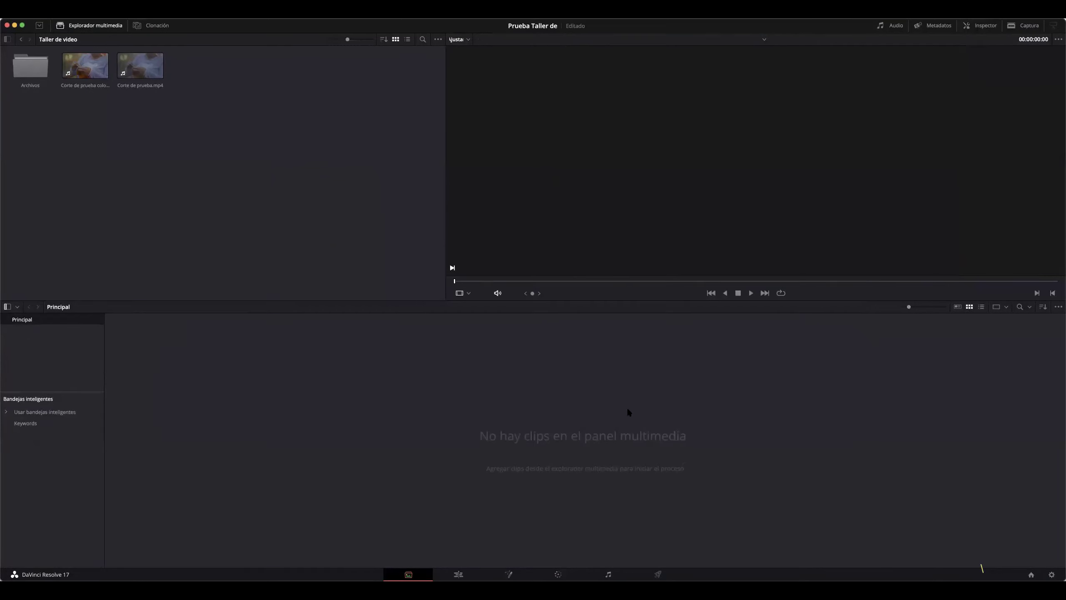
{"action": "left_click", "coordinate": [1031, 574]}
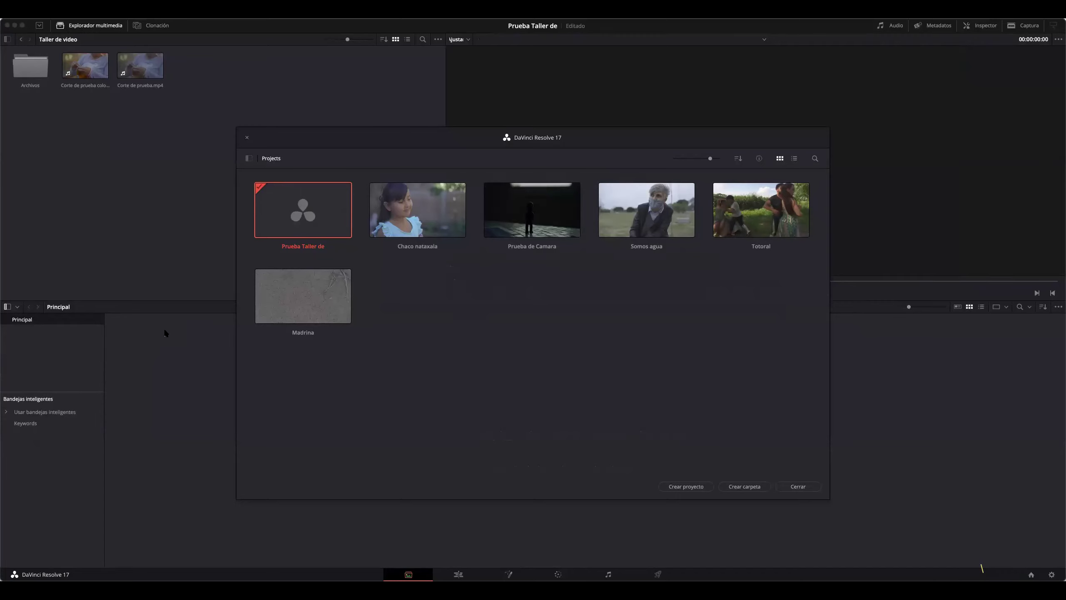
{"action": "left_click", "coordinate": [807, 487]}
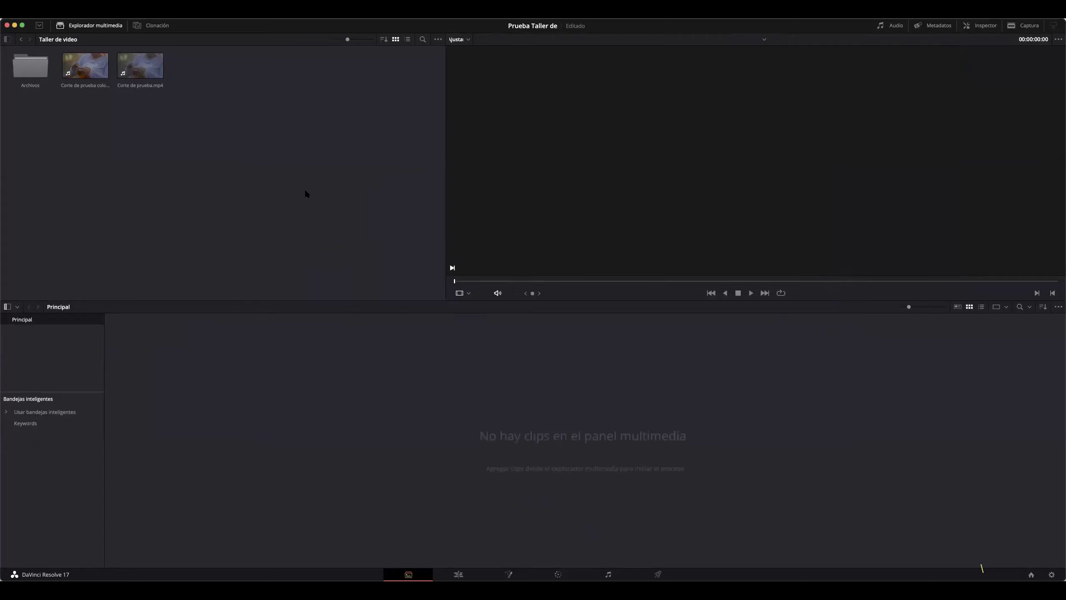
{"action": "left_click", "coordinate": [82, 26]}
{"action": "left_click", "coordinate": [83, 25]}
- Open the Chaco nataxala project from the project manager and show its Clip de videos bin
{"action": "left_click", "coordinate": [1030, 573]}
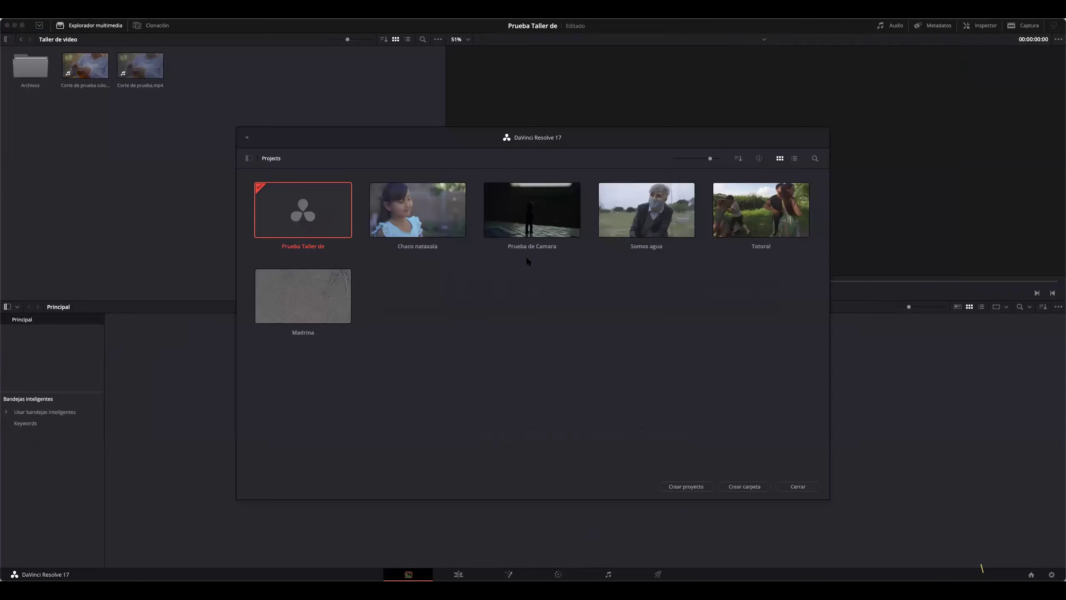
{"action": "left_click", "coordinate": [413, 226]}
{"action": "double_click", "coordinate": [413, 216]}
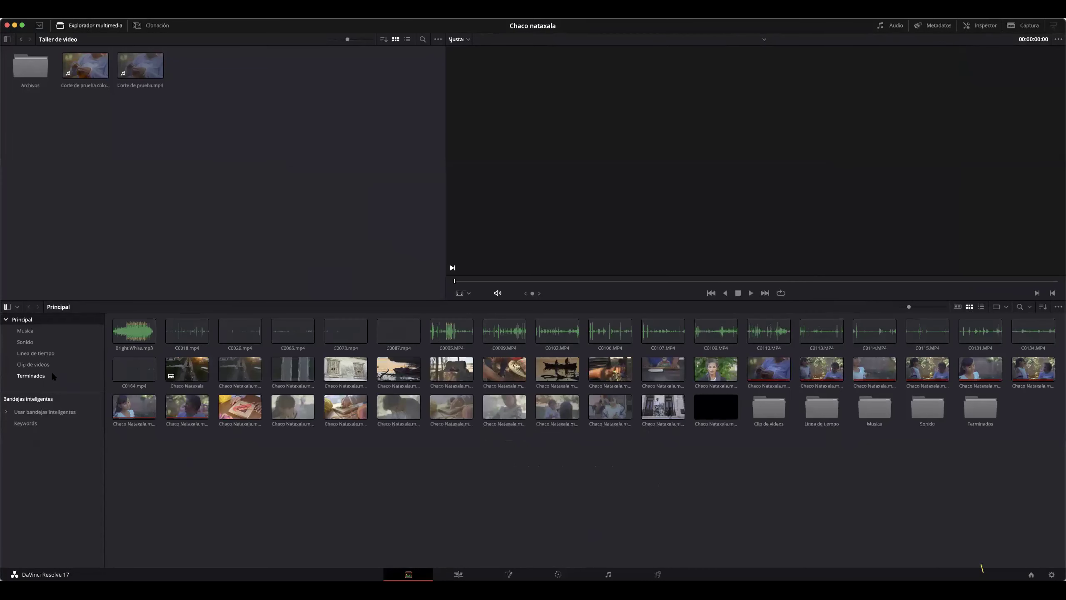
{"action": "left_click", "coordinate": [42, 365]}
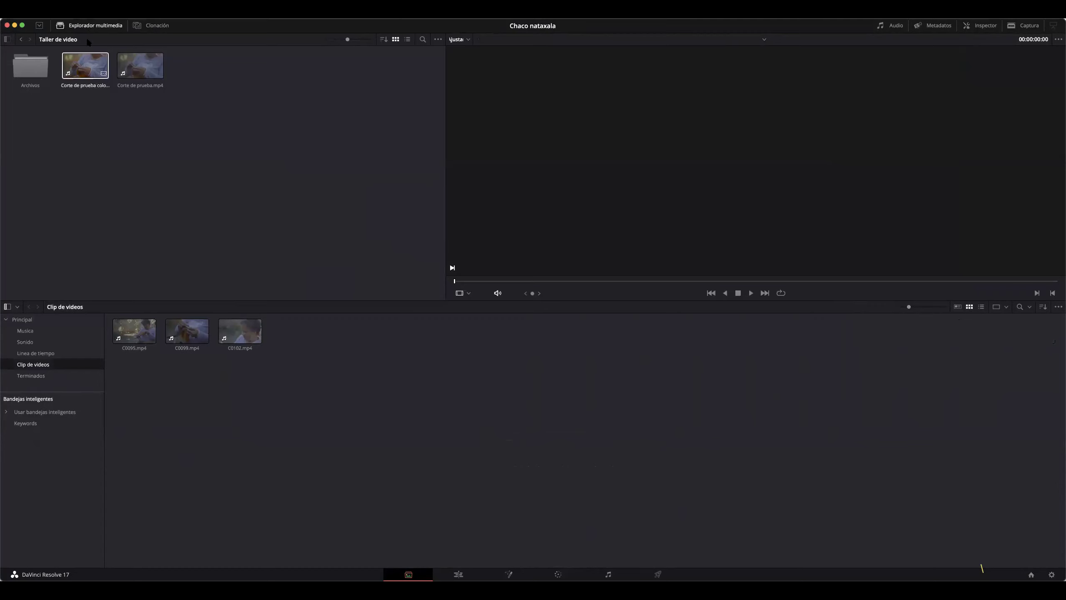
{"action": "left_click", "coordinate": [93, 26]}
{"action": "left_click", "coordinate": [93, 26]}
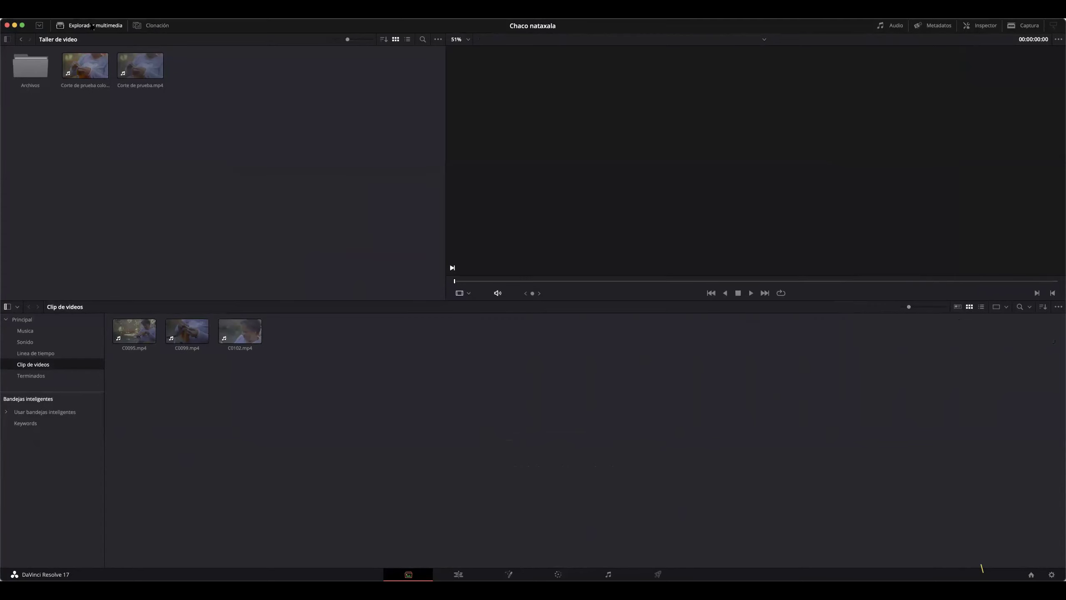
{"action": "left_click", "coordinate": [40, 25]}
{"action": "left_click", "coordinate": [39, 26]}
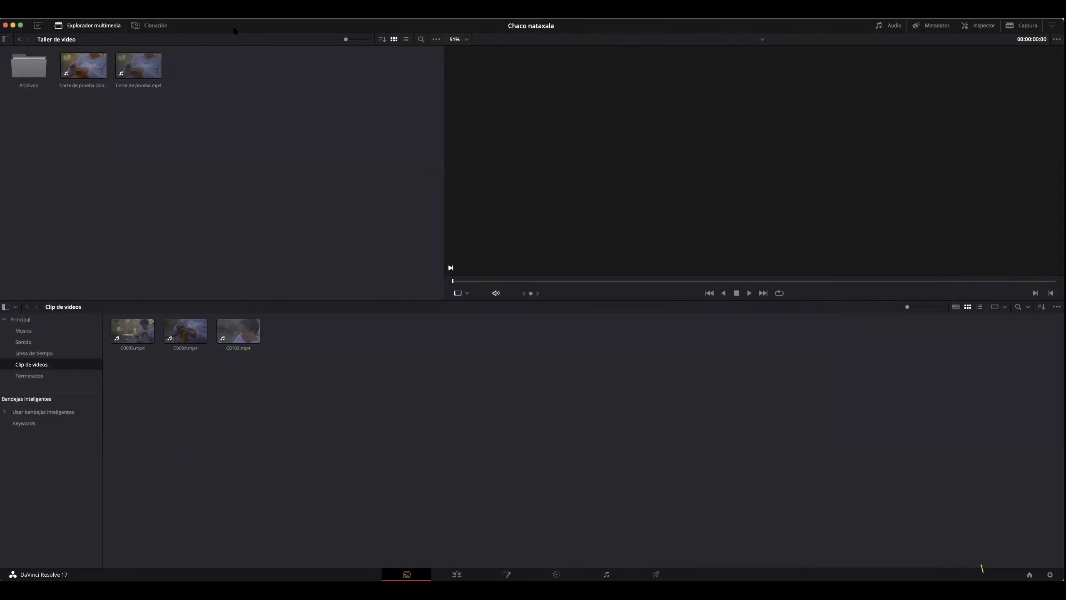
- Reopen the project manager, examine the projects' details in list view, and return to the thumbnail view
{"action": "left_click", "coordinate": [1031, 573]}
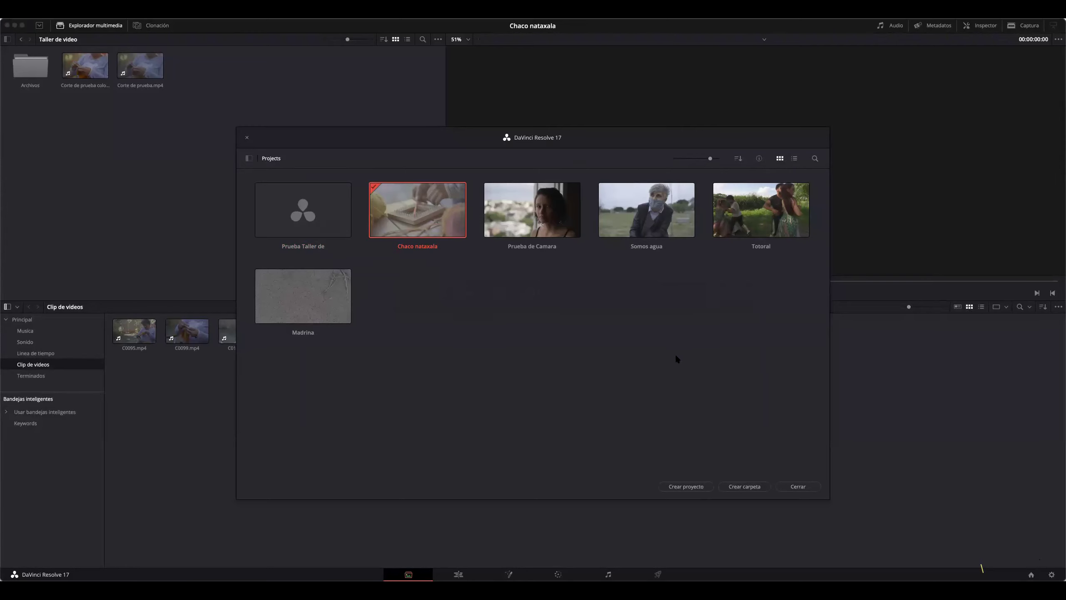
{"action": "left_click", "coordinate": [782, 219]}
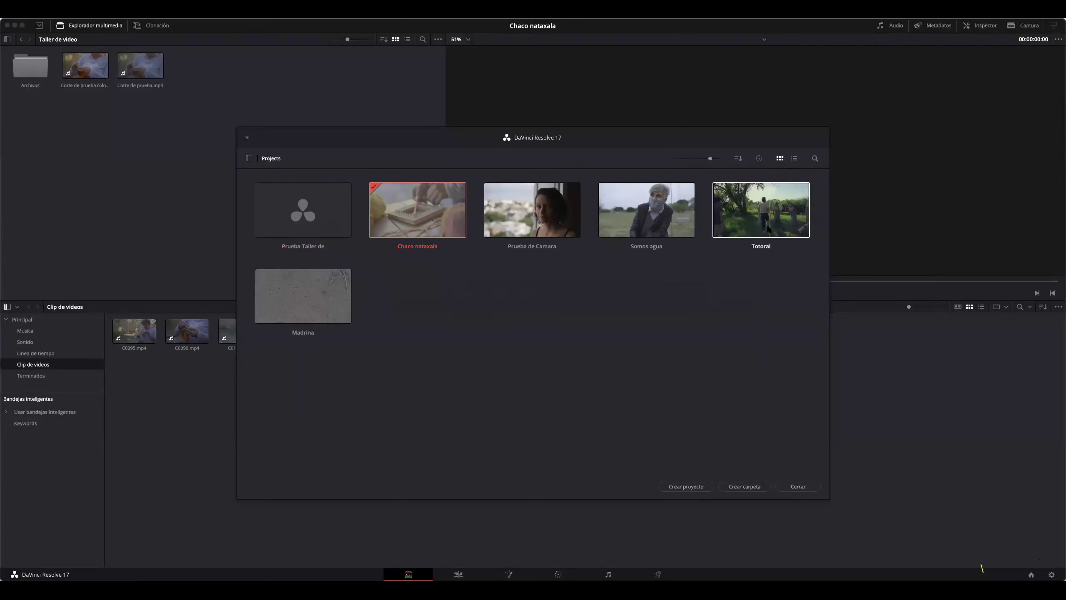
{"action": "left_click", "coordinate": [728, 269]}
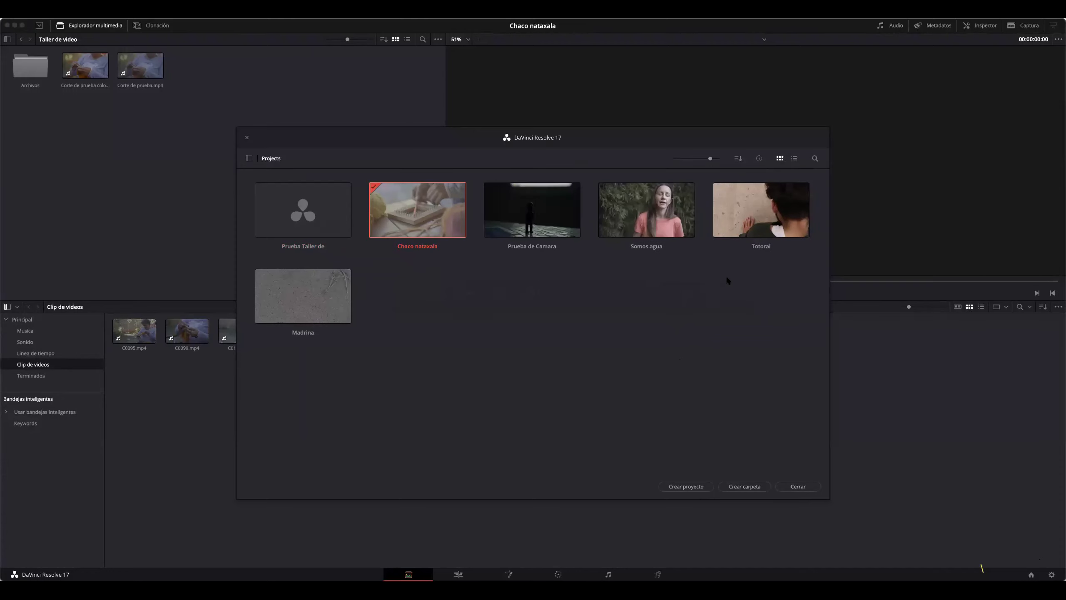
{"action": "left_click", "coordinate": [793, 159]}
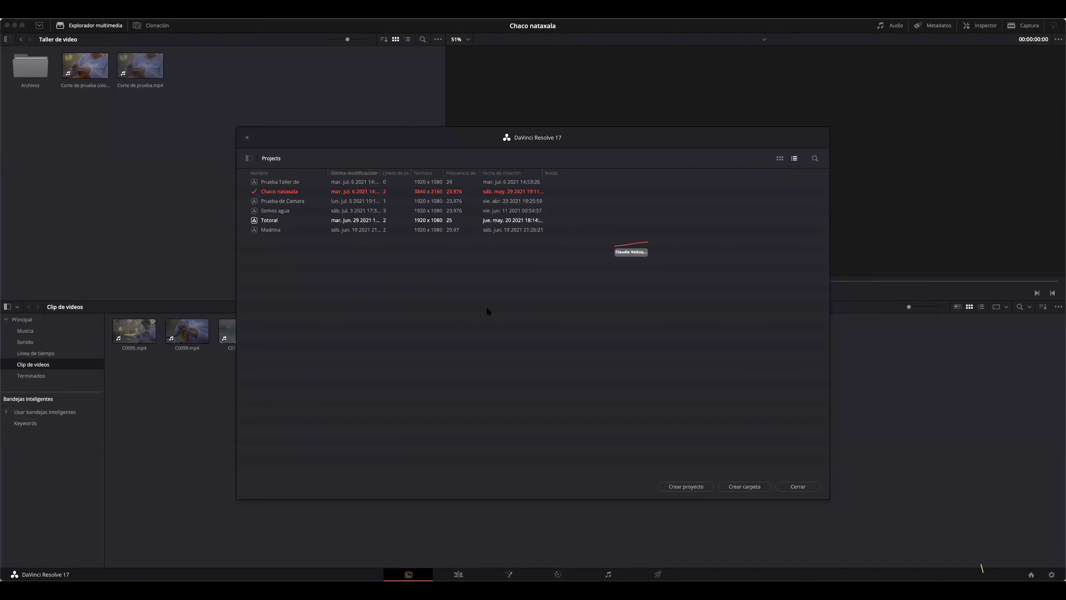
{"action": "mouse_move", "coordinate": [645, 145]}
{"action": "left_mouse_down"}
{"action": "mouse_move", "coordinate": [601, 147]}
{"action": "mouse_move", "coordinate": [650, 151]}
{"action": "left_mouse_up"}
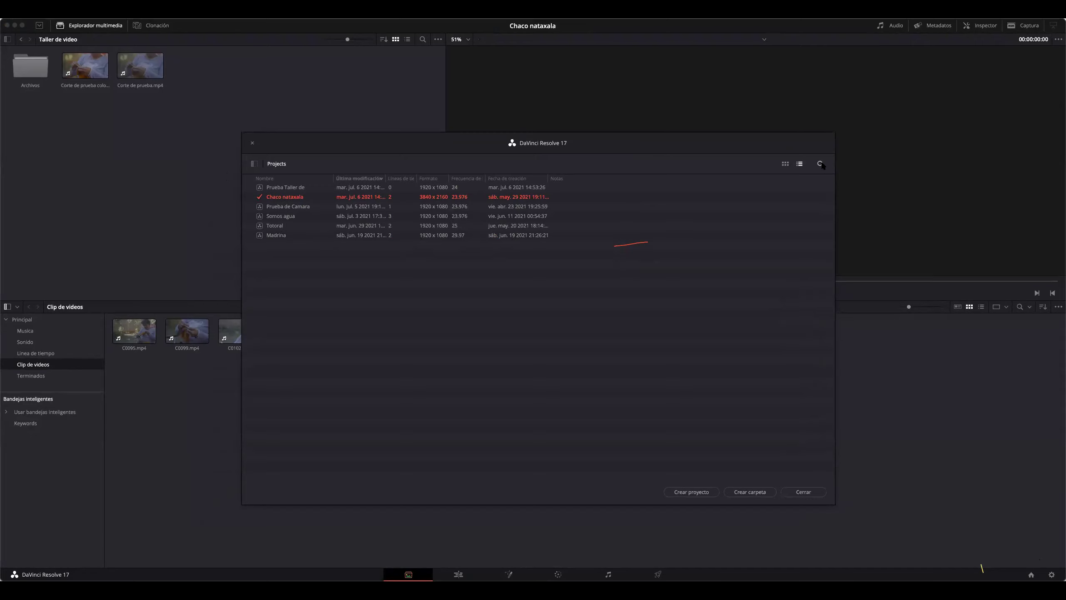
{"action": "left_click", "coordinate": [784, 163]}
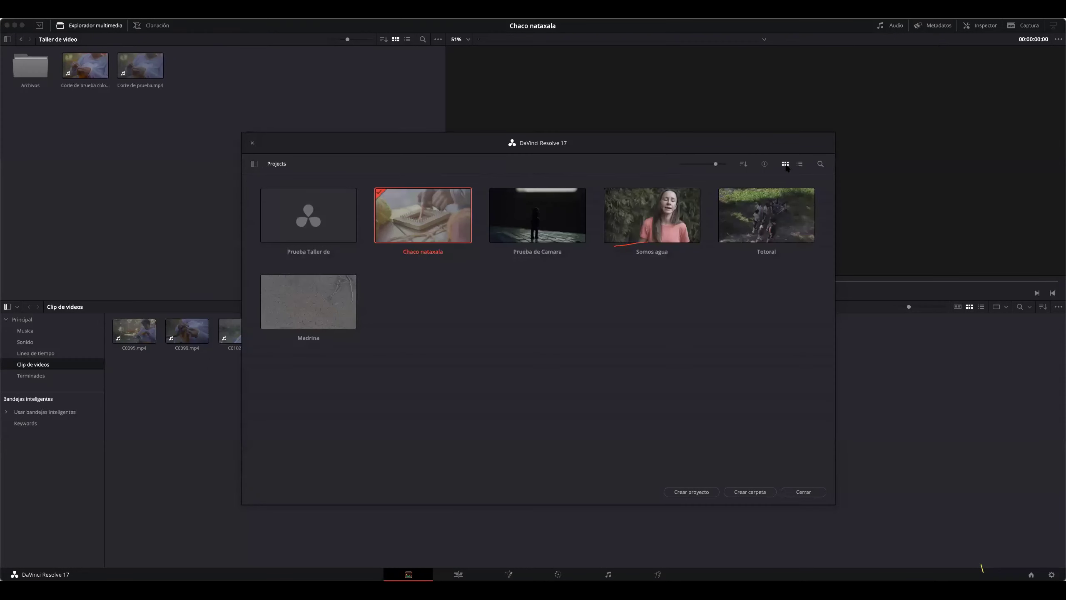
{"action": "left_click_drag", "start_coordinate": [691, 149], "coordinate": [682, 132]}
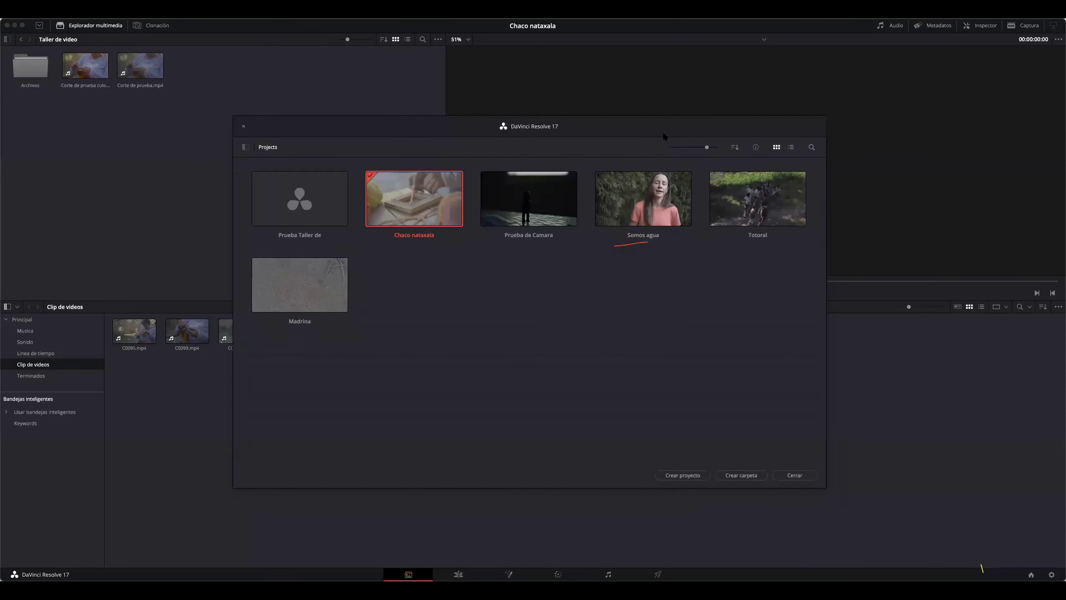
{"action": "left_click", "coordinate": [812, 148]}
{"action": "left_click", "coordinate": [811, 148]}
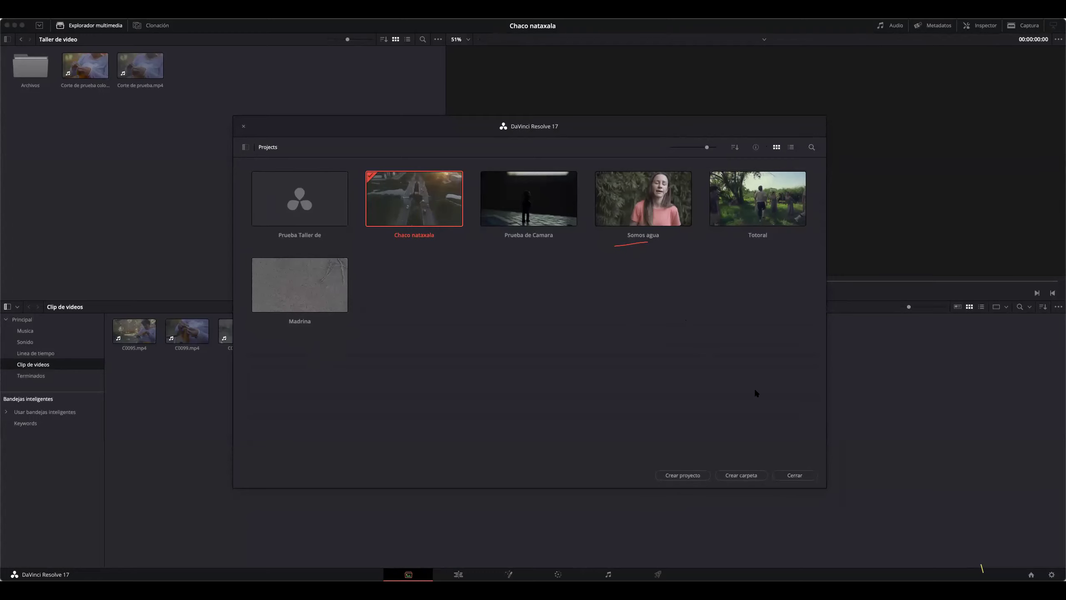
- Create a project folder named "Conjunto" and move the Prueba Taller de project into it
{"action": "left_click", "coordinate": [747, 474]}
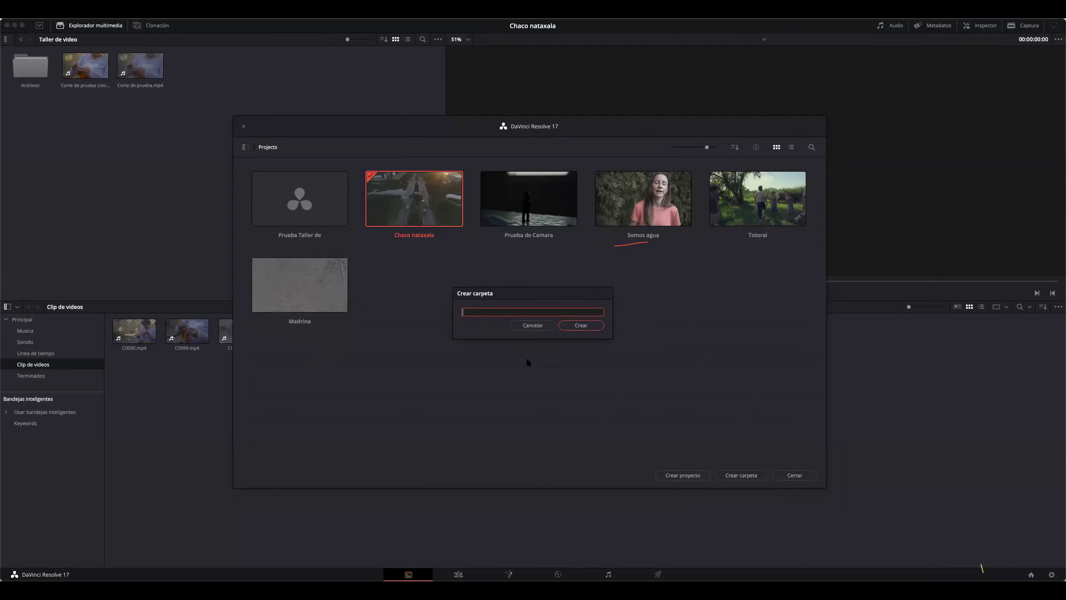
{"action": "type", "text": "Conjunto"}
{"action": "key", "text": "Return"}
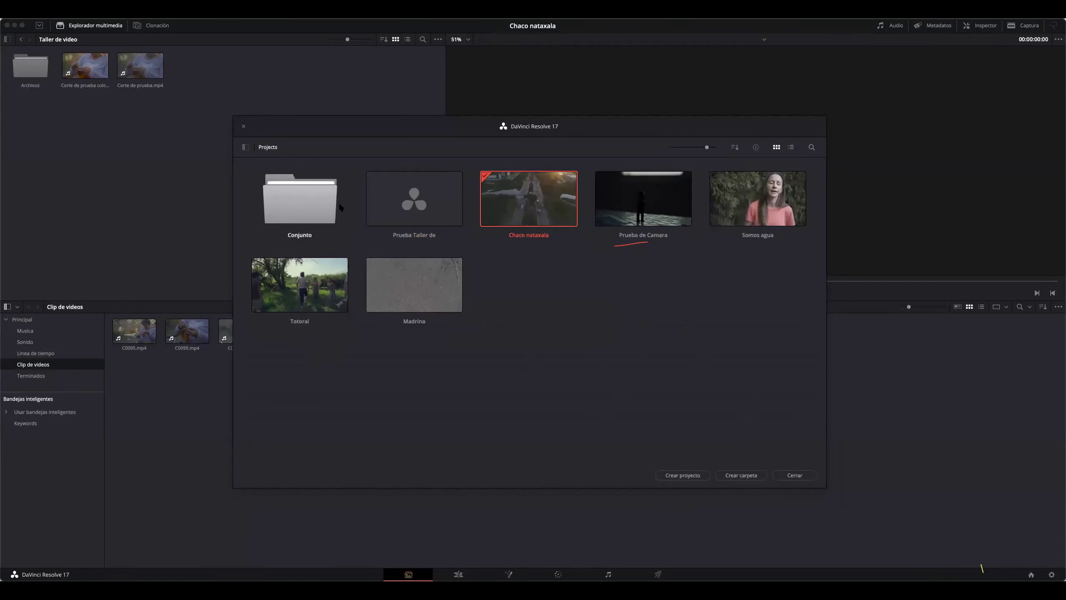
{"action": "left_click_drag", "start_coordinate": [373, 205], "coordinate": [331, 217]}
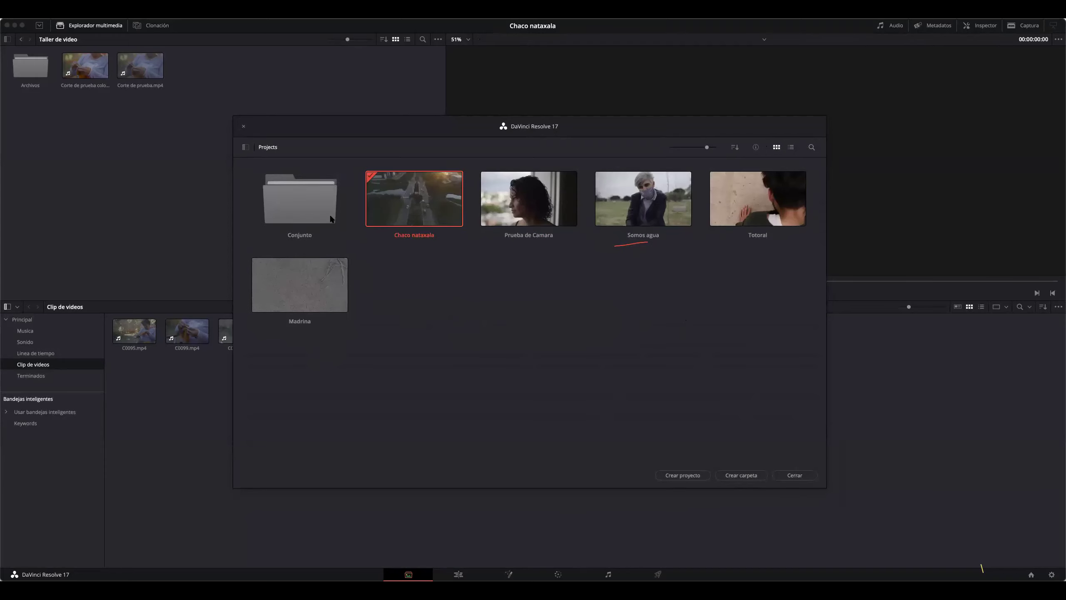
- Display the projects and the Conjunto folder as a detailed list in the project manager
{"action": "right_click", "coordinate": [452, 269]}
{"action": "left_click", "coordinate": [398, 305]}
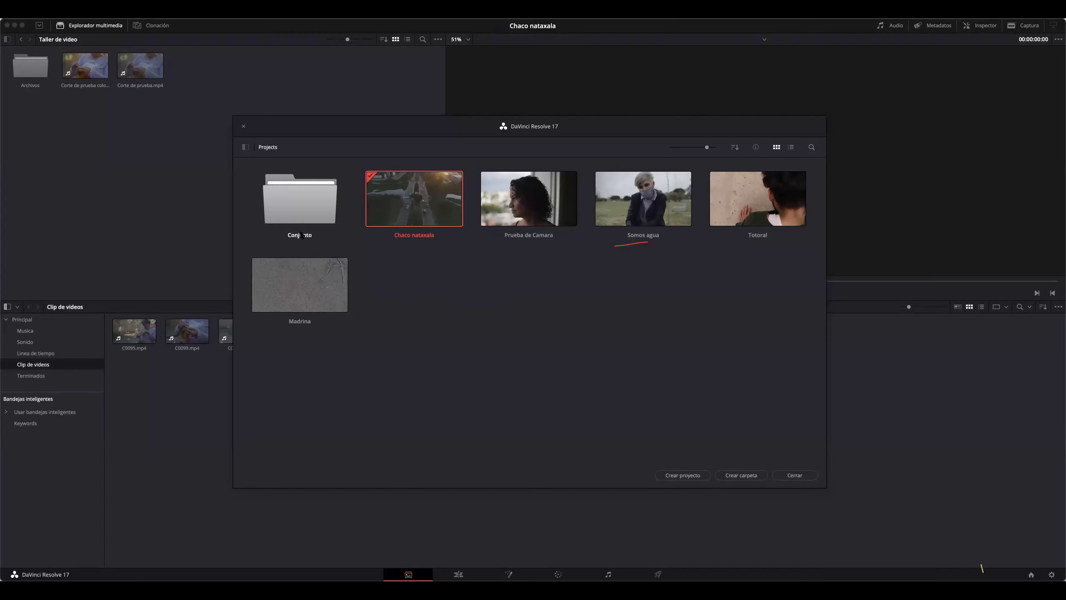
{"action": "left_click", "coordinate": [791, 147]}
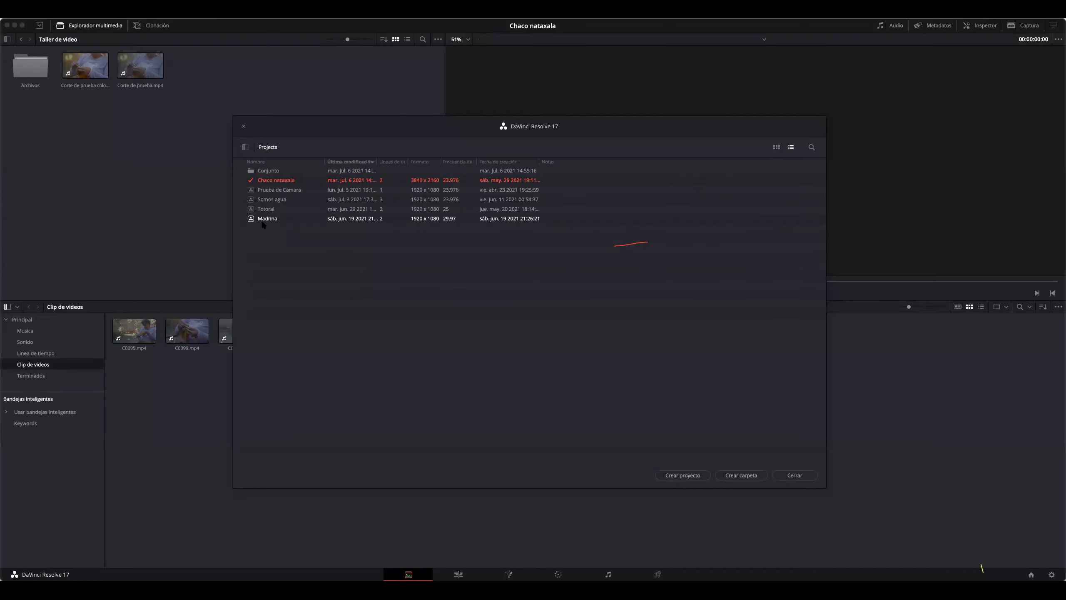
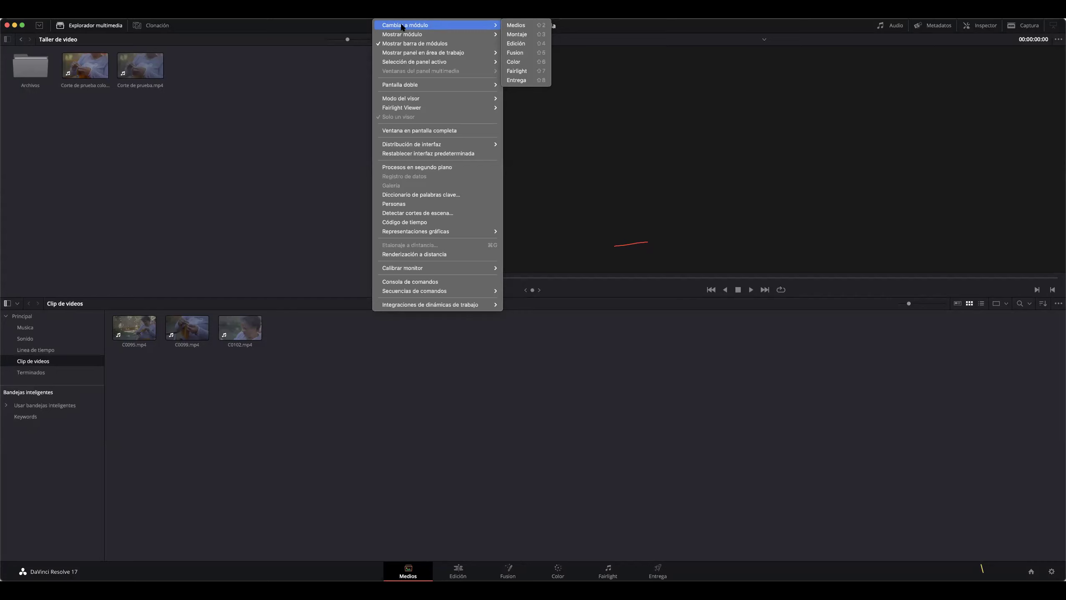
- View the Edición, Color and Fairlight pages of the project in turn, and hide the effects library in Fairlight
{"action": "key", "text": "Escape"}
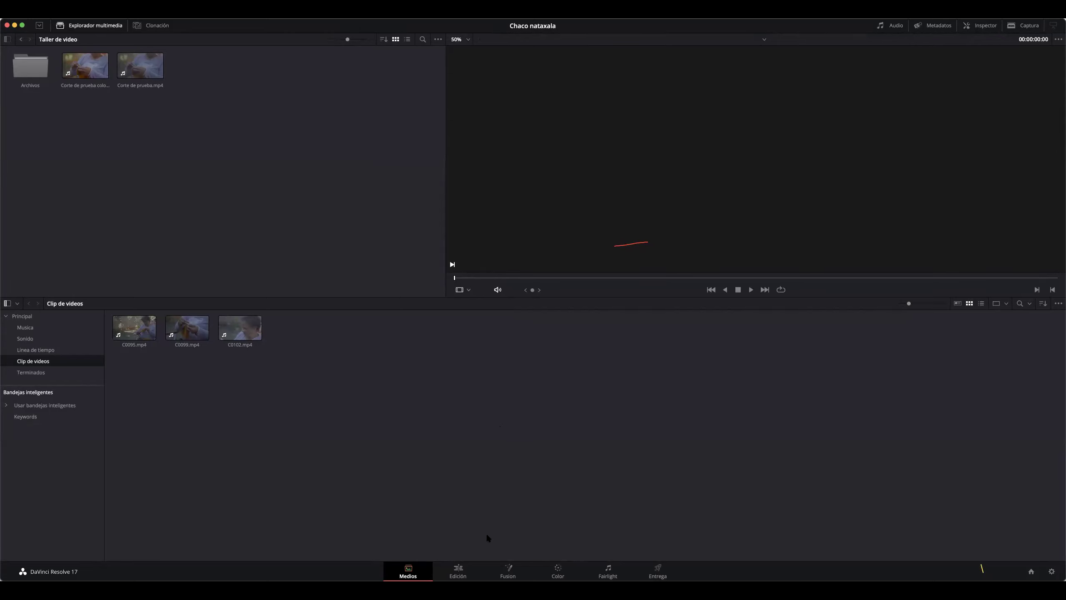
{"action": "left_click", "coordinate": [457, 569]}
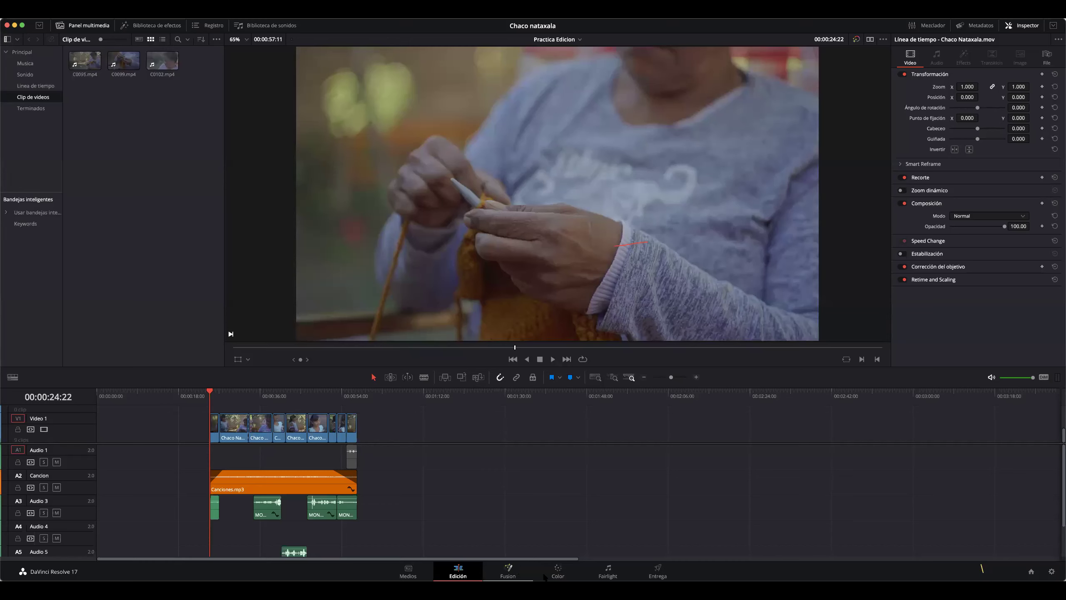
{"action": "left_click", "coordinate": [561, 576]}
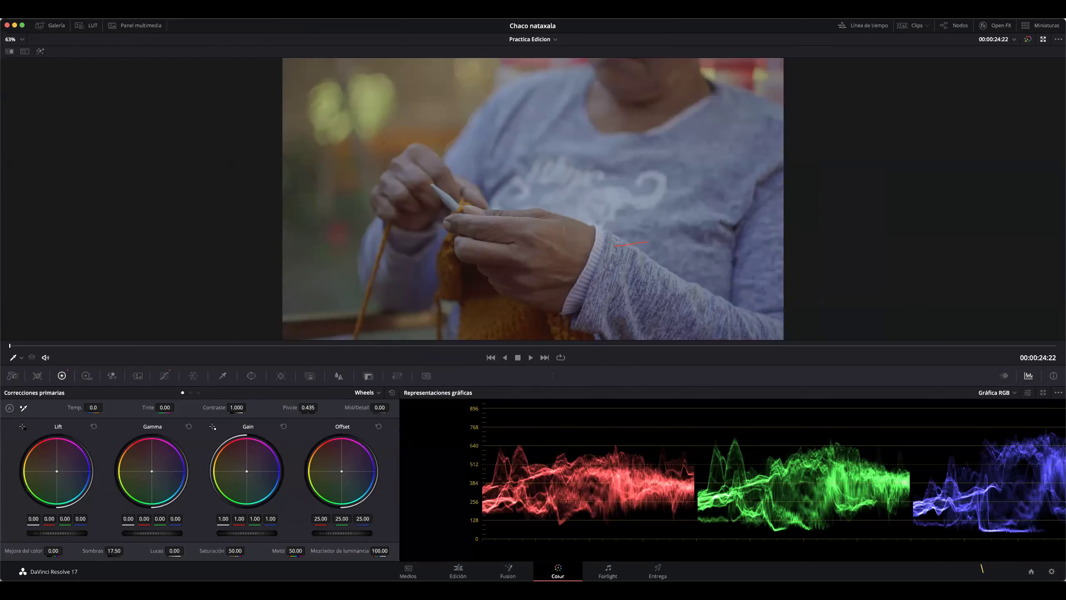
{"action": "left_click", "coordinate": [615, 573]}
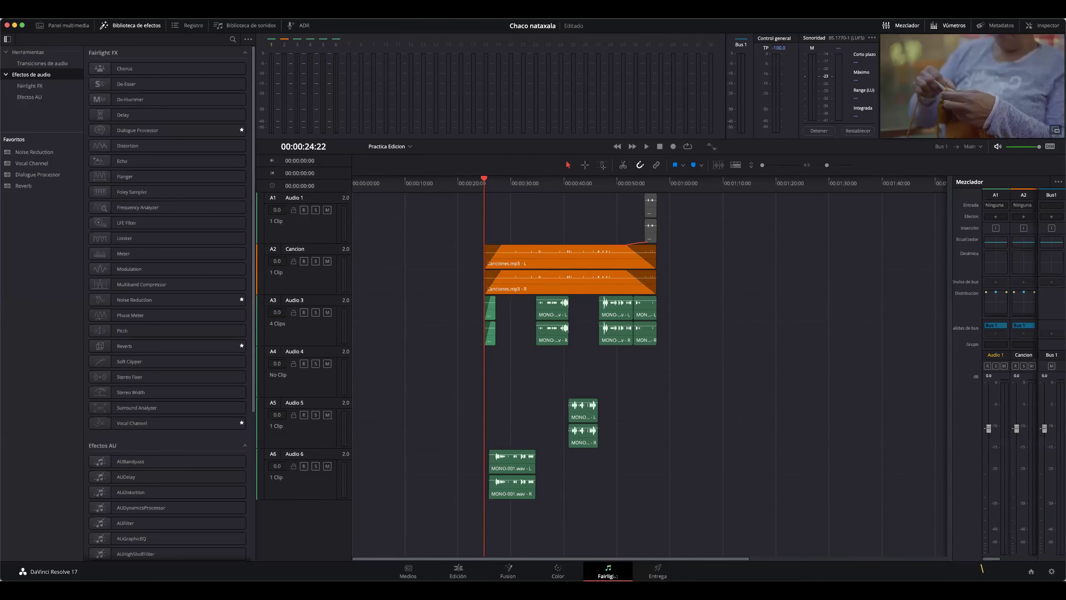
{"action": "left_click", "coordinate": [104, 26]}
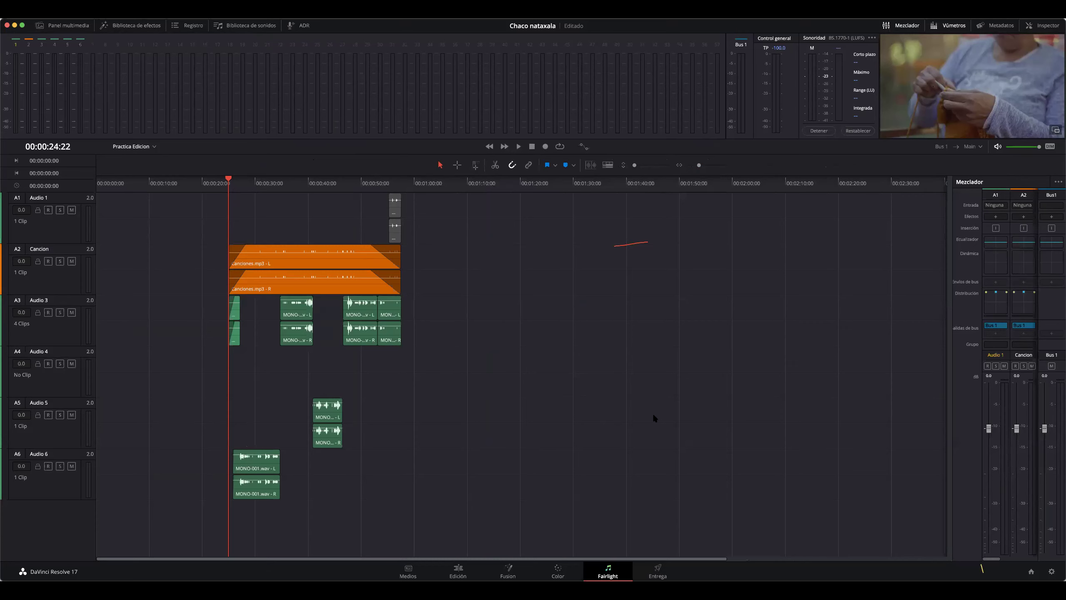
- Open the Entrega page and set the render range's in point at 00:00:24:22
{"action": "left_click", "coordinate": [656, 569]}
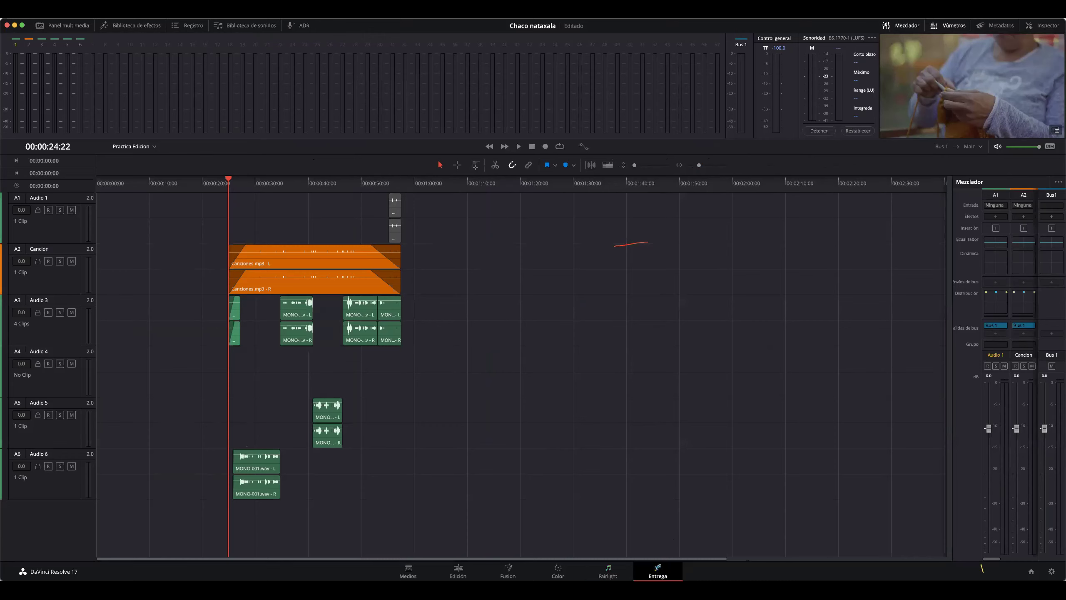
{"action": "scroll", "coordinate": [503, 424], "scroll_direction": "up", "scroll_amount": 1}
{"action": "scroll", "coordinate": [296, 413], "scroll_direction": "down", "scroll_amount": 1}
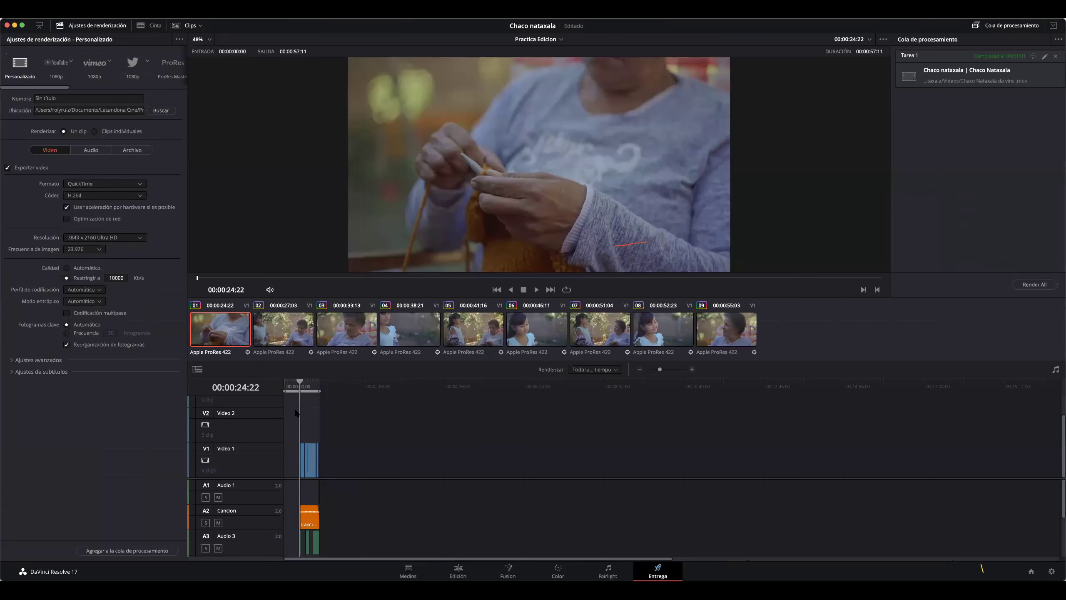
{"action": "key", "text": "i"}
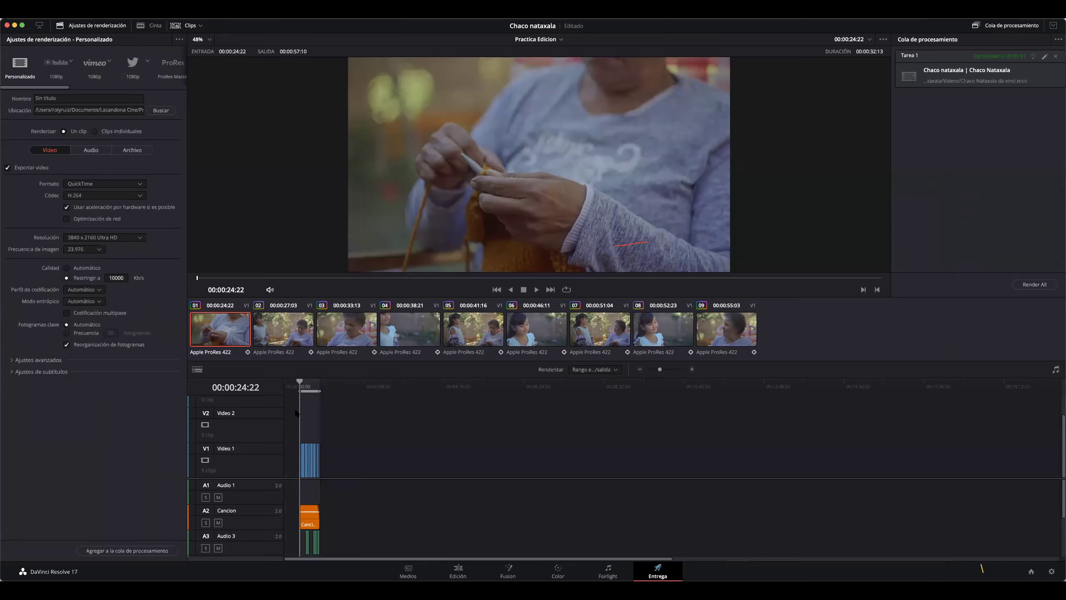
- Review the YouTube, Vimeo, Twitter and ProRes Master render presets, and return to the Personalizado preset
{"action": "left_click", "coordinate": [46, 98]}
{"action": "mouse_move", "coordinate": [59, 87]}
{"action": "left_mouse_down"}
{"action": "mouse_move", "coordinate": [70, 88]}
{"action": "mouse_move", "coordinate": [55, 86]}
{"action": "left_mouse_up"}
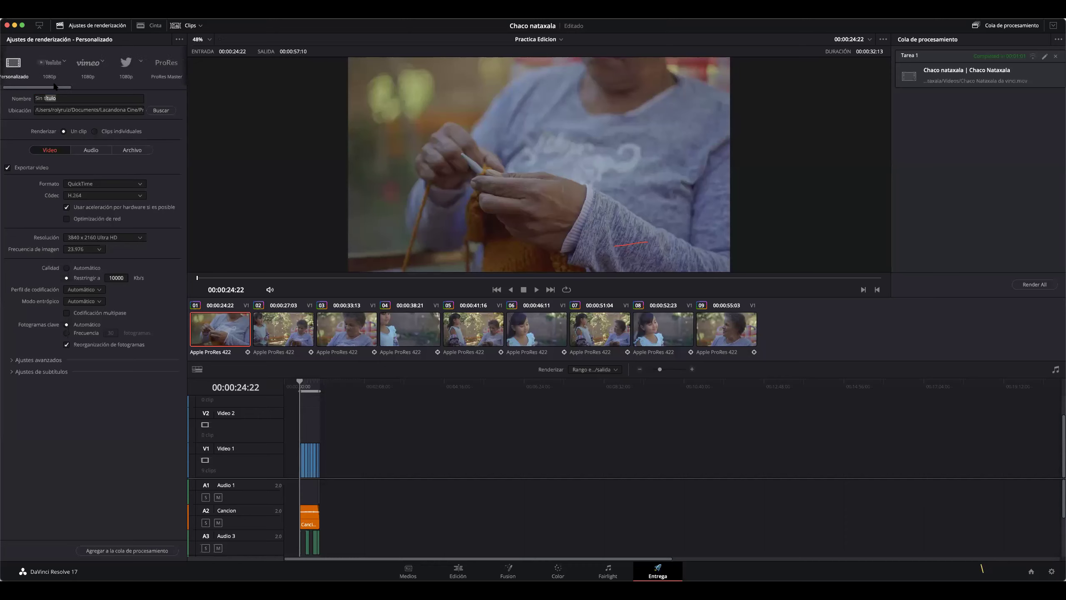
{"action": "left_click", "coordinate": [49, 63]}
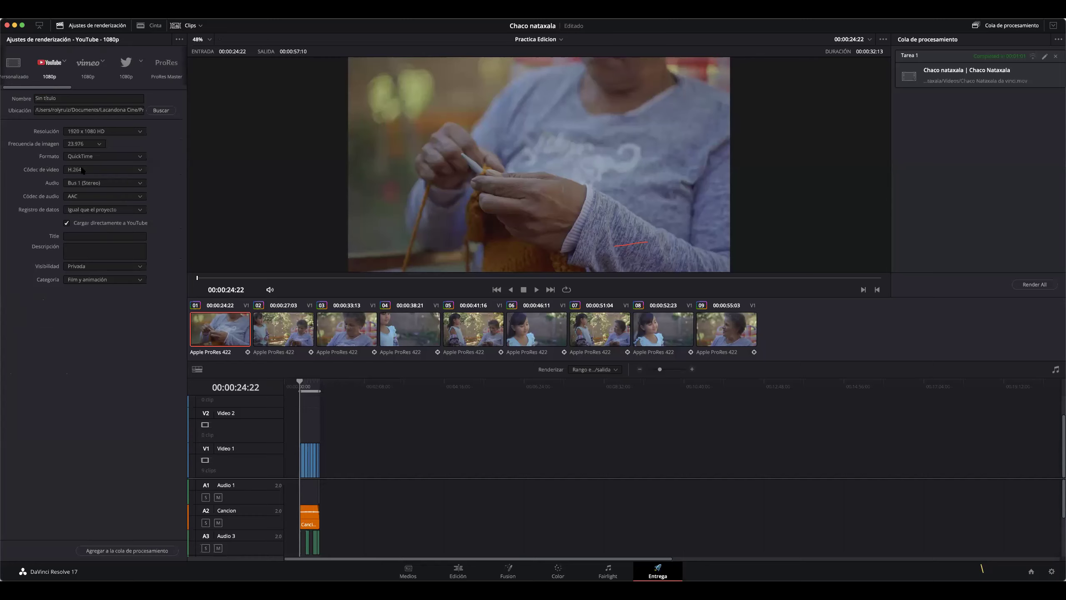
{"action": "left_click", "coordinate": [89, 63]}
{"action": "left_click", "coordinate": [126, 63]}
{"action": "left_click_drag", "start_coordinate": [36, 87], "coordinate": [74, 92]}
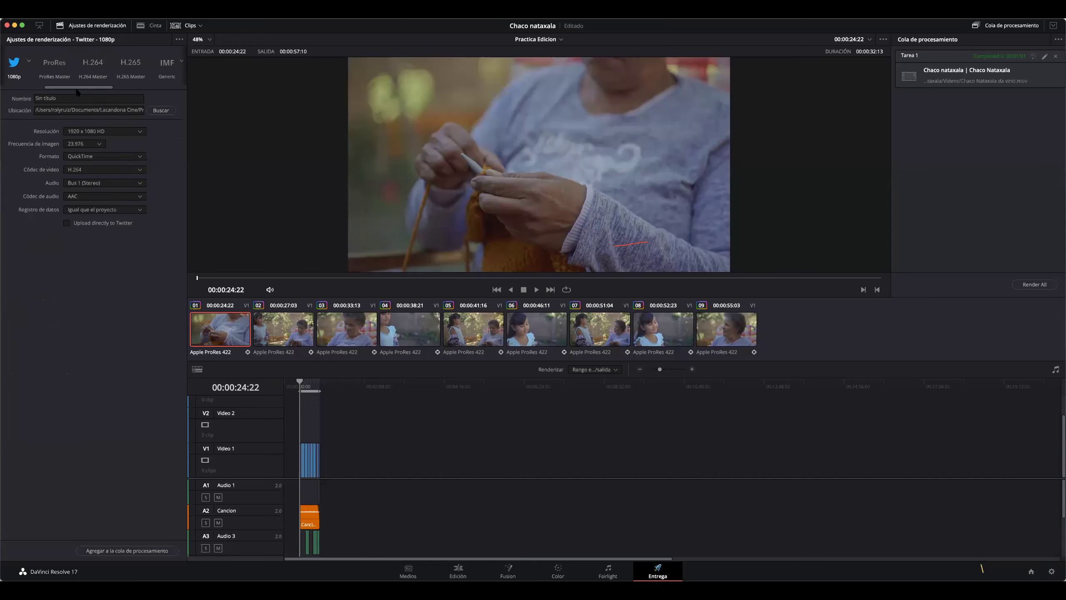
{"action": "left_click", "coordinate": [54, 63]}
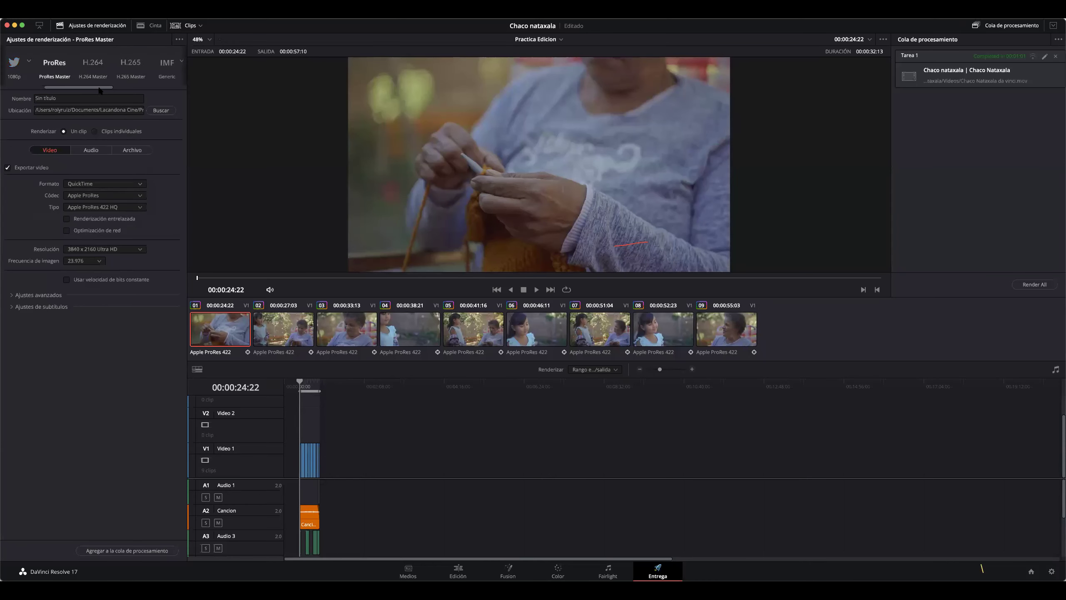
{"action": "left_click_drag", "start_coordinate": [99, 87], "coordinate": [13, 89]}
{"action": "left_click", "coordinate": [16, 70]}
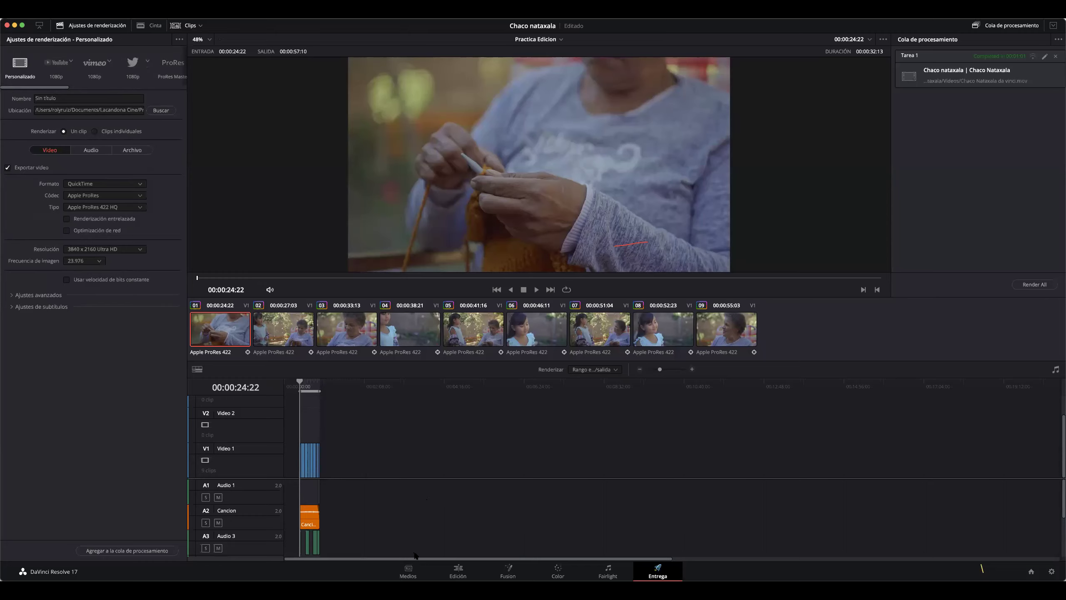
- Return to the Medios page, view the project list in the project manager, and close it
{"action": "left_click", "coordinate": [412, 573]}
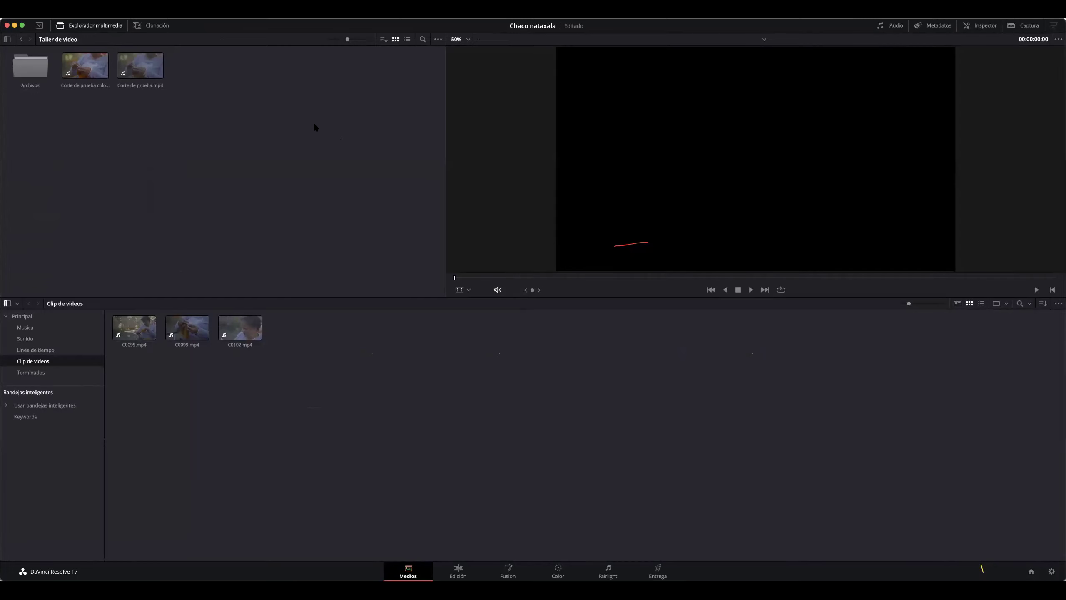
{"action": "left_click", "coordinate": [1031, 571]}
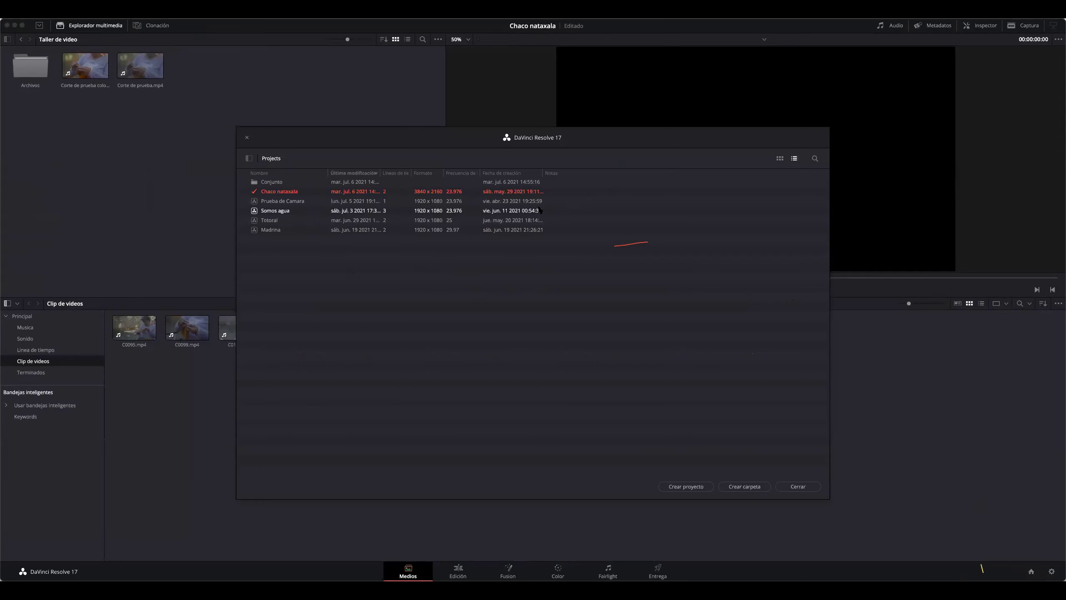
{"action": "left_click", "coordinate": [793, 487]}
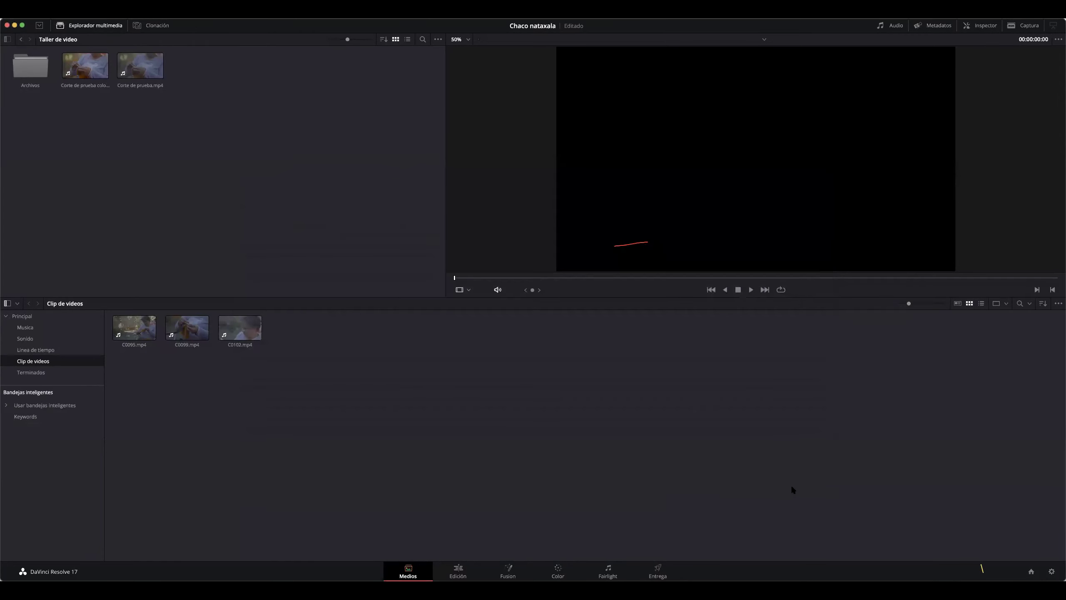
- Open the project settings and review each category from Redimensionamiento to Fairlight, ending on Ajustes principales
{"action": "left_click", "coordinate": [1051, 571]}
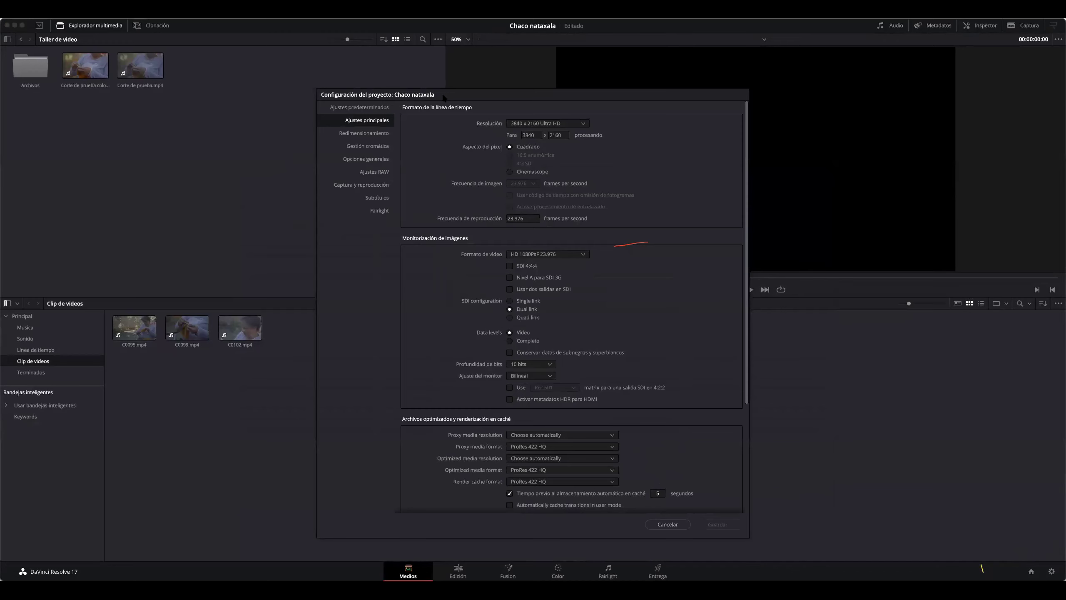
{"action": "left_click", "coordinate": [379, 133]}
{"action": "left_click", "coordinate": [377, 147]}
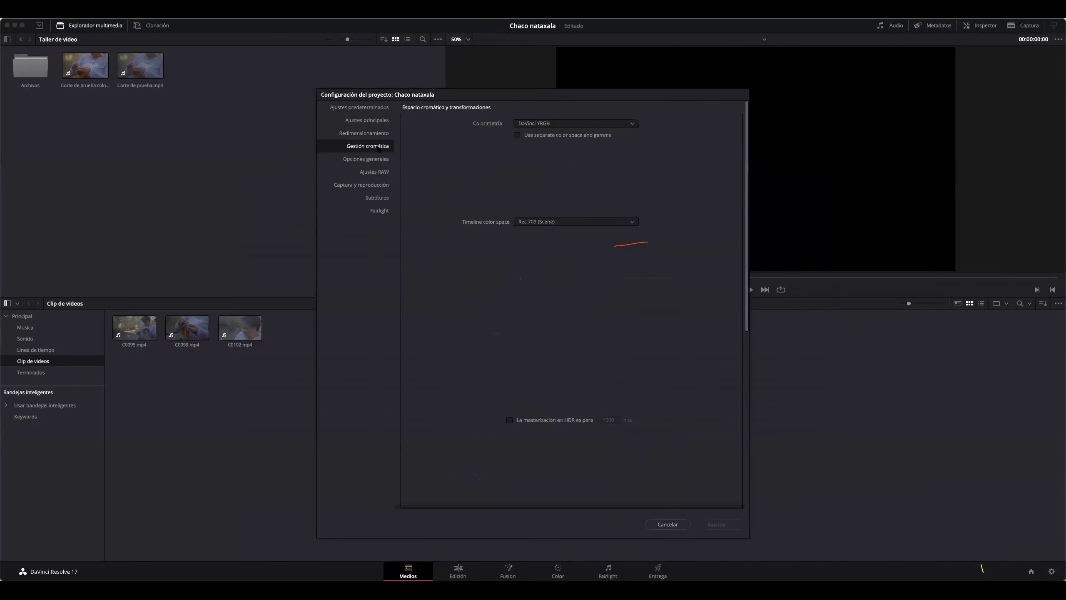
{"action": "left_click", "coordinate": [376, 159]}
{"action": "left_click", "coordinate": [377, 172]}
{"action": "left_click", "coordinate": [376, 185]}
{"action": "left_click", "coordinate": [376, 198]}
{"action": "left_click", "coordinate": [378, 210]}
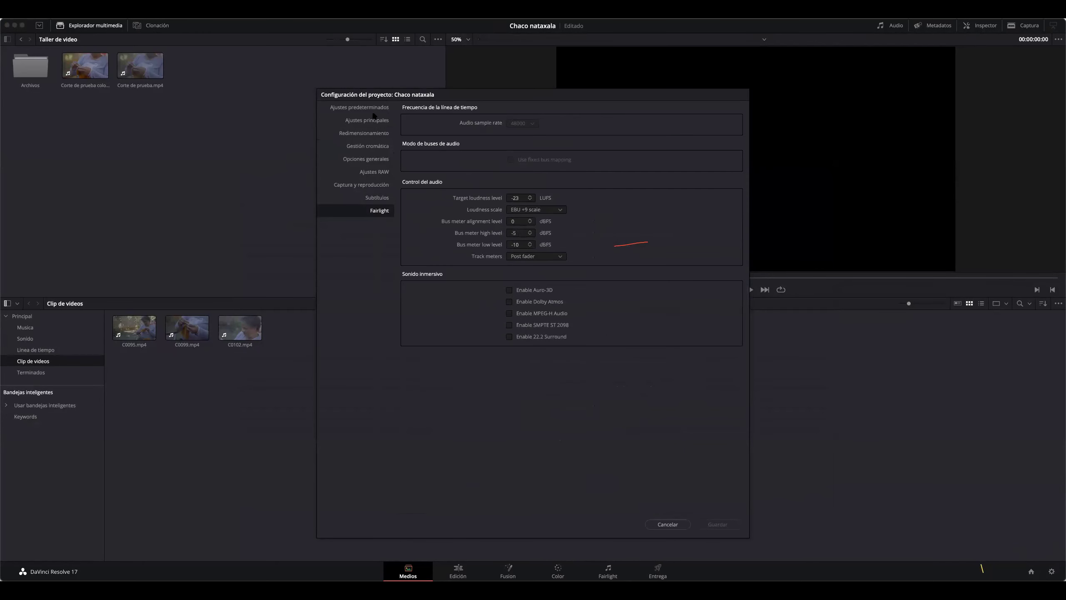
{"action": "left_click", "coordinate": [373, 108]}
{"action": "left_click", "coordinate": [367, 122]}
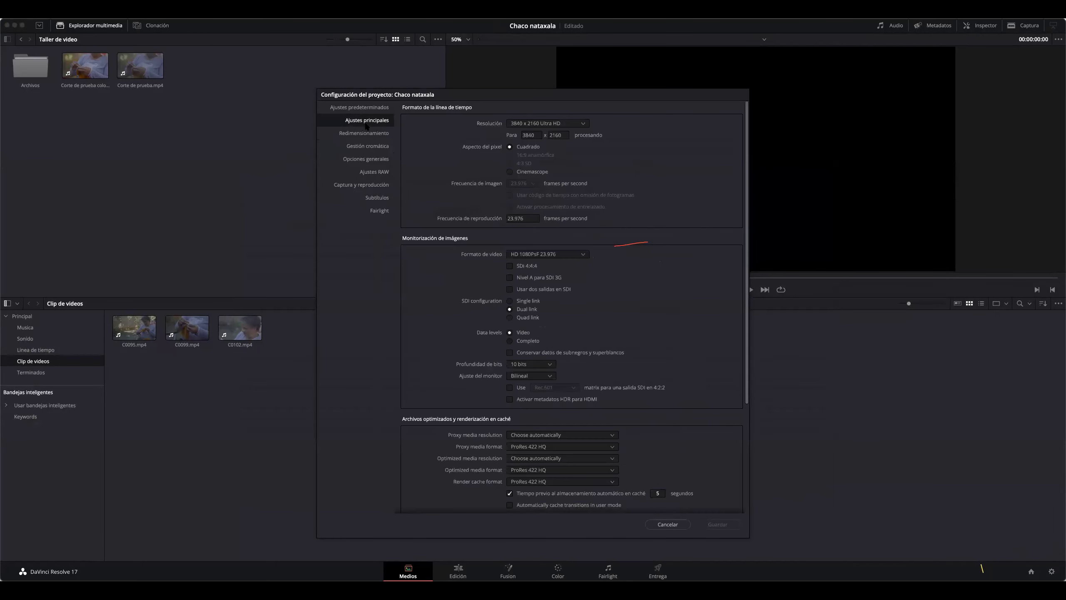
- Choose a different preset for the project's timeline resolution
{"action": "left_click", "coordinate": [555, 124]}
{"action": "left_click", "coordinate": [562, 189]}
- Set the proxy media resolution to 25 % and the proxy media format to ProRes 422 Proxy, and save the project settings
{"action": "scroll", "coordinate": [643, 159], "scroll_direction": "down", "scroll_amount": 5}
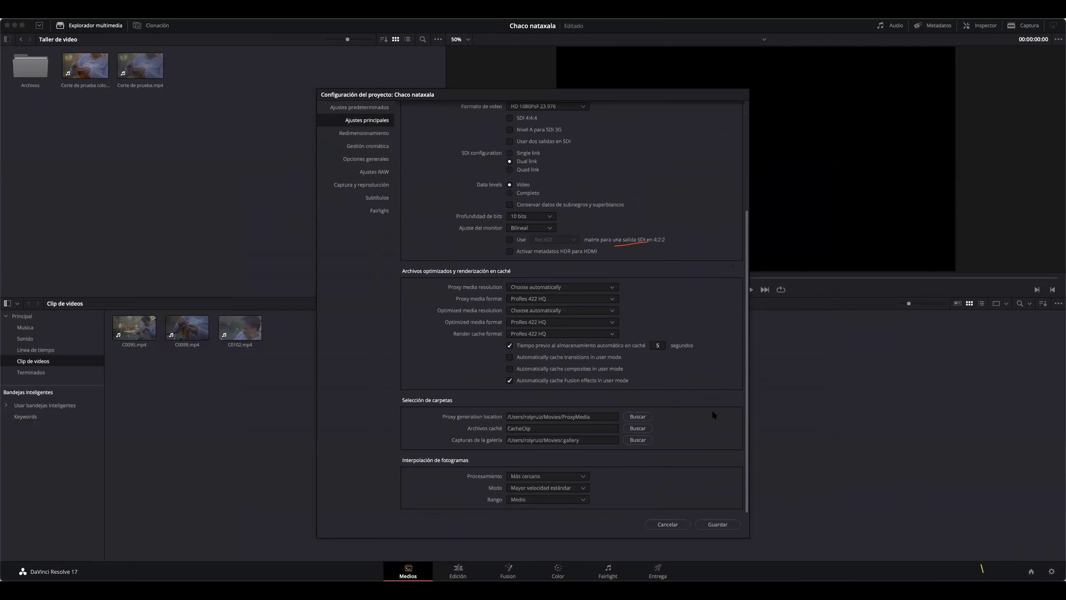
{"action": "left_click", "coordinate": [561, 287]}
{"action": "left_click", "coordinate": [653, 286]}
{"action": "left_click", "coordinate": [535, 288]}
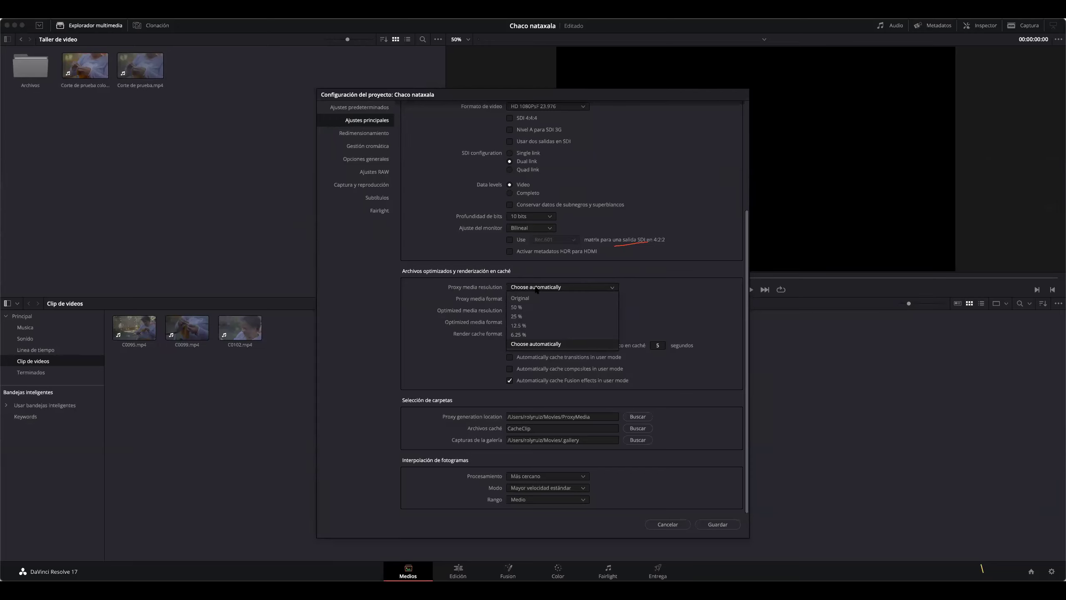
{"action": "left_click", "coordinate": [527, 316]}
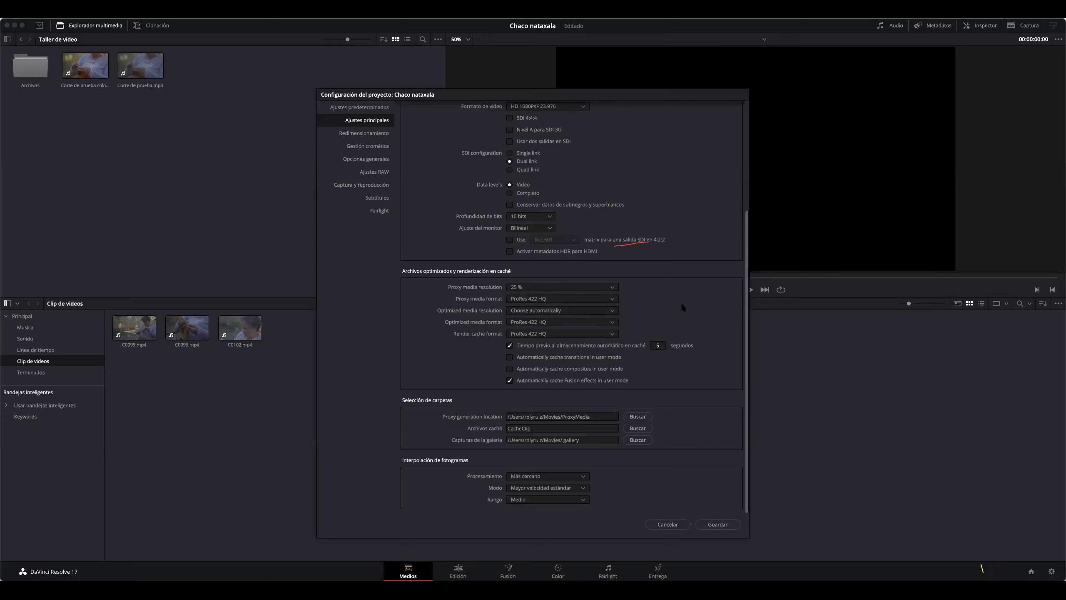
{"action": "left_click", "coordinate": [539, 299]}
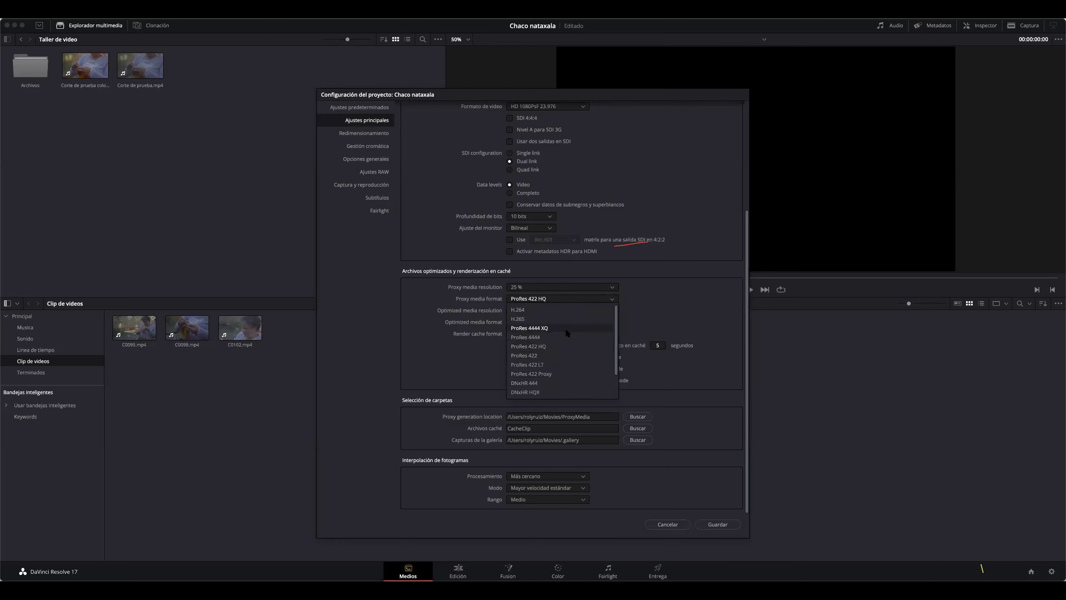
{"action": "left_click", "coordinate": [549, 375]}
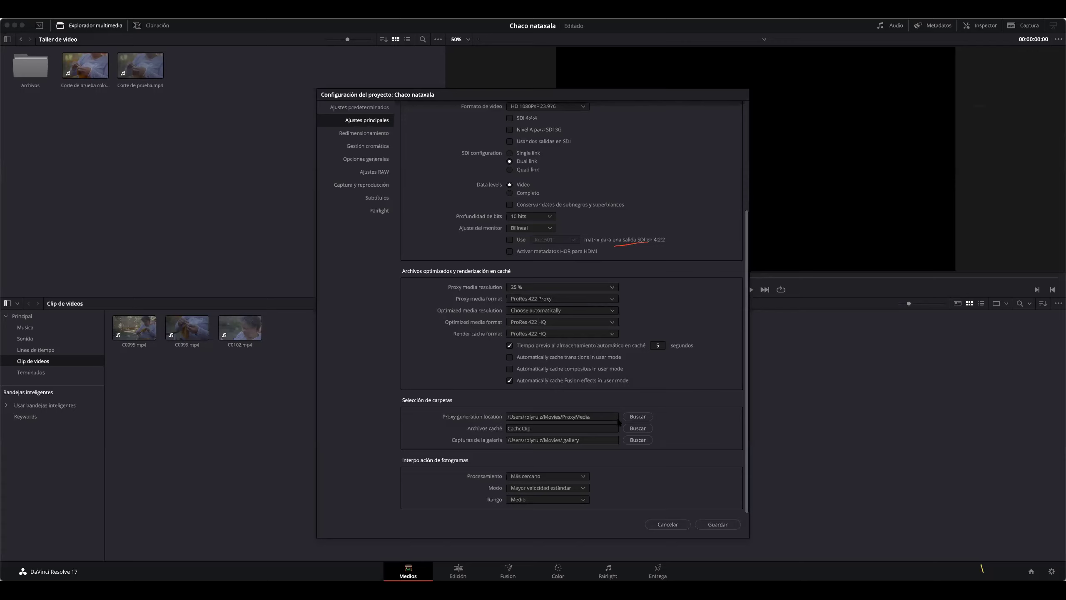
{"action": "left_click", "coordinate": [712, 524]}
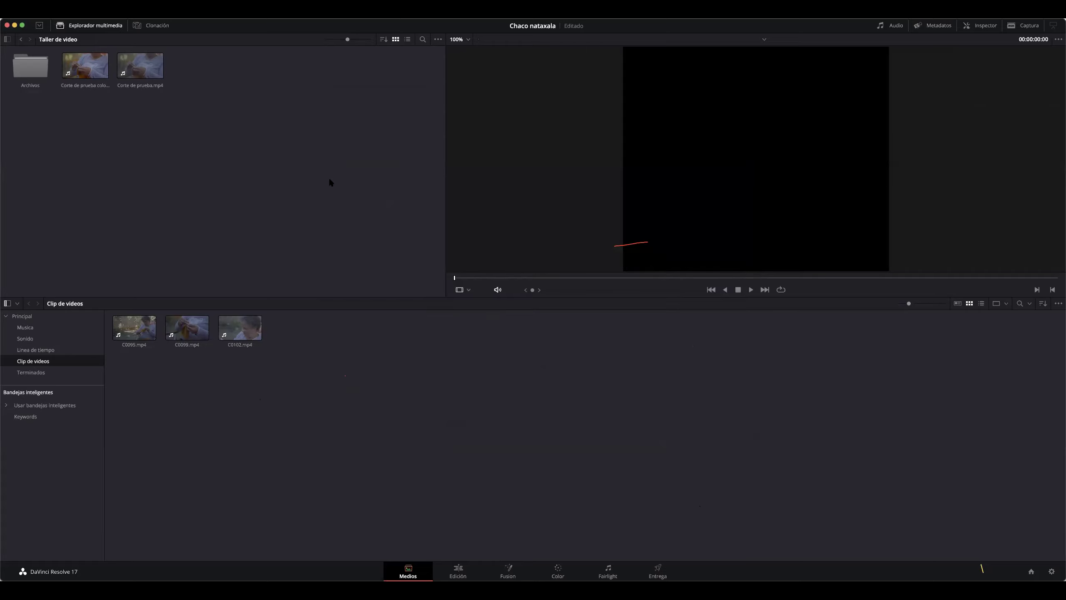
- Open the DaVinci Resolve preferences and show the Almacenamiento settings with the media storage locations
{"action": "left_click", "coordinate": [235, 332]}
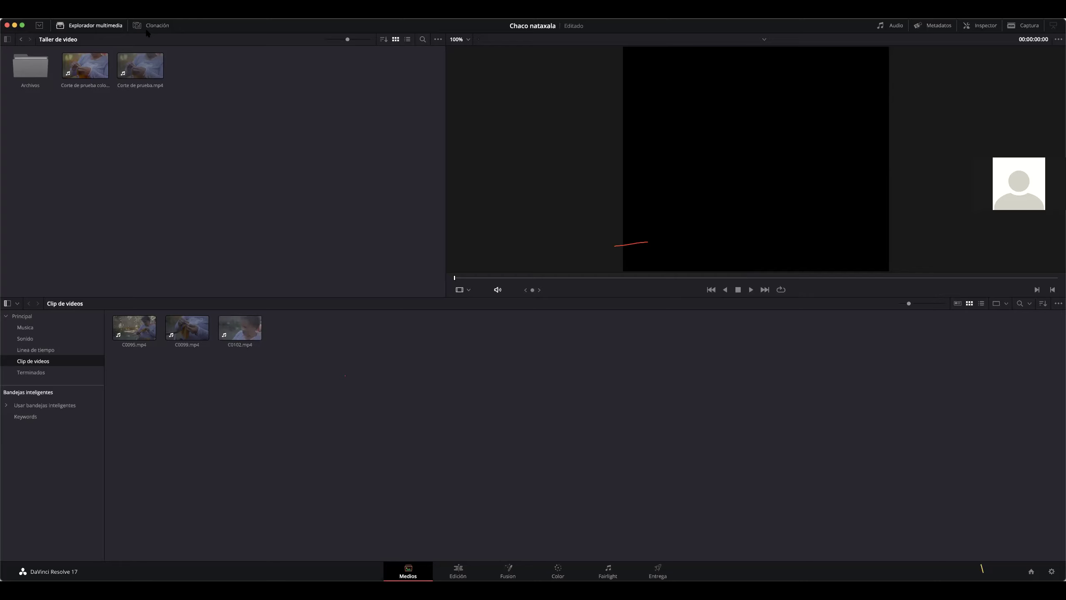
{"action": "left_click", "coordinate": [39, 25]}
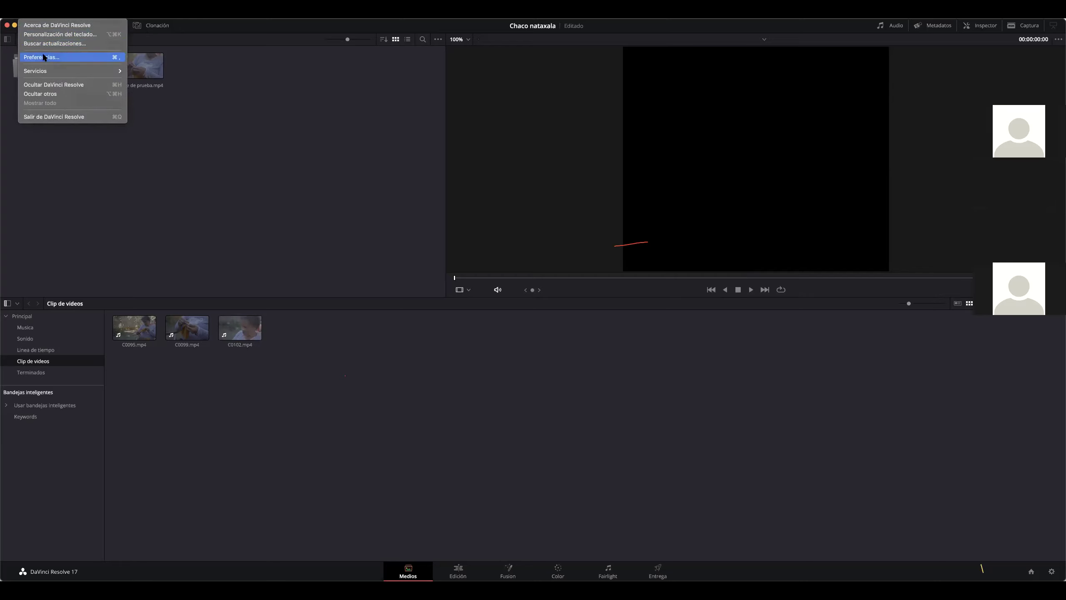
{"action": "left_click", "coordinate": [200, 134]}
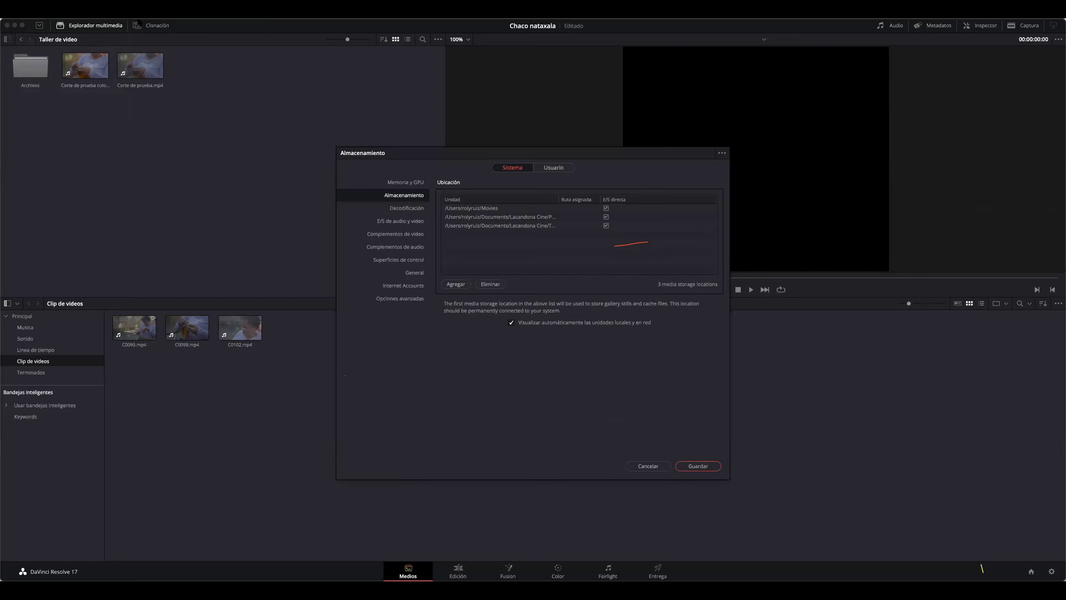
{"action": "left_click", "coordinate": [42, 10]}
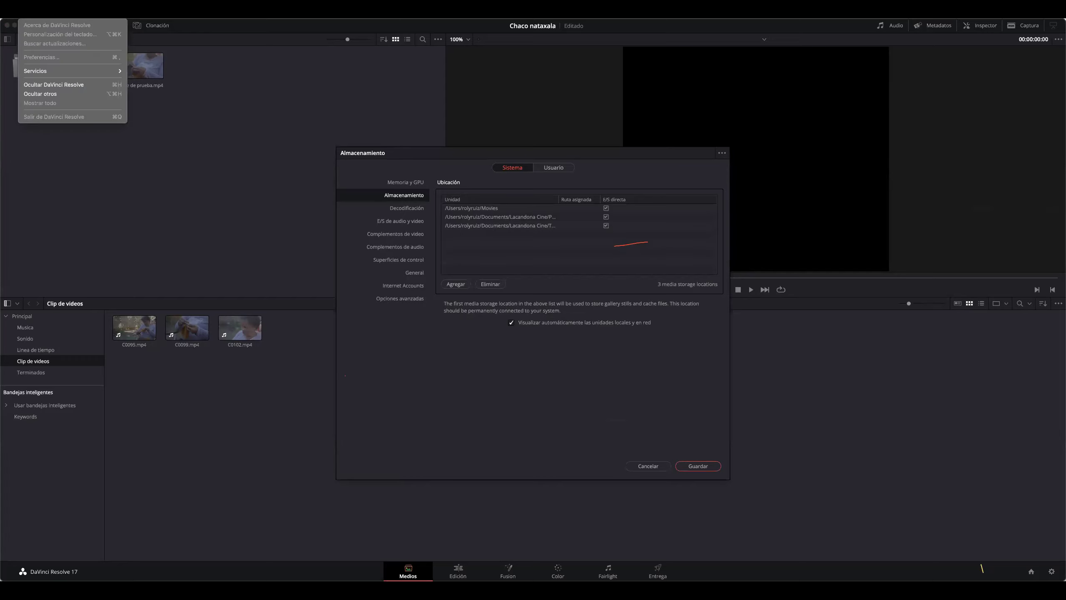
{"action": "left_click", "coordinate": [235, 100]}
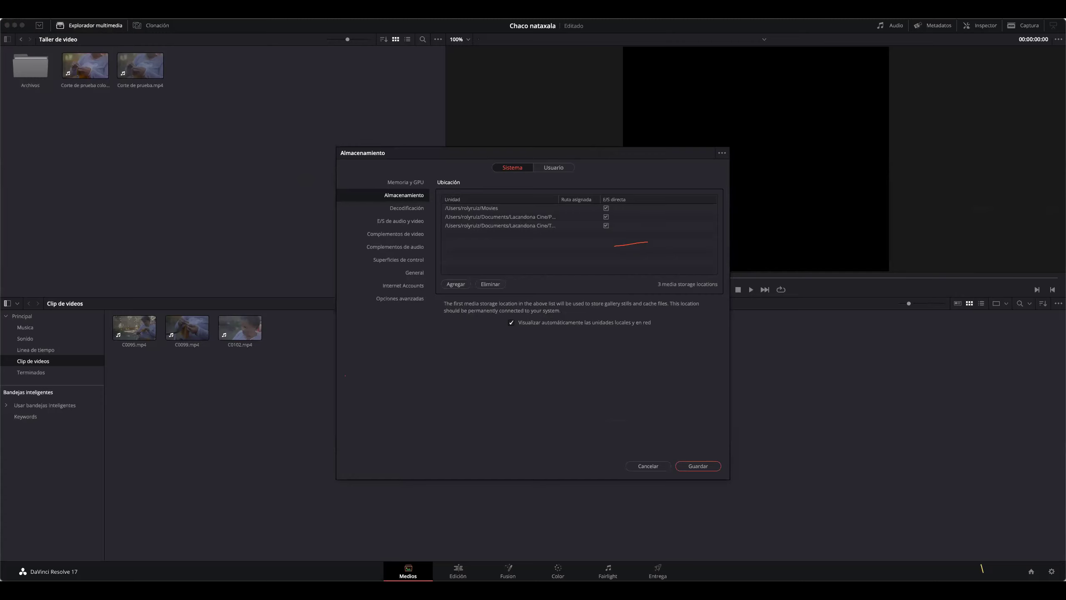
{"action": "left_click", "coordinate": [80, 9]}
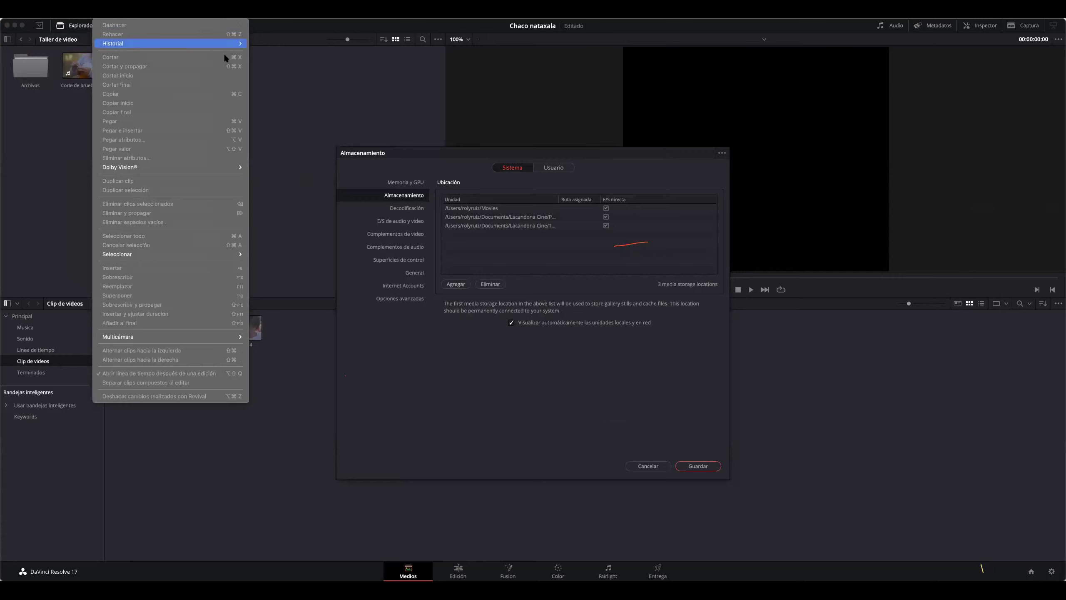
- Review the system preferences for Memoria y GPU, Almacenamiento, E/S de audio y video, Complementos de video and Complementos de audio
{"action": "left_click", "coordinate": [278, 74]}
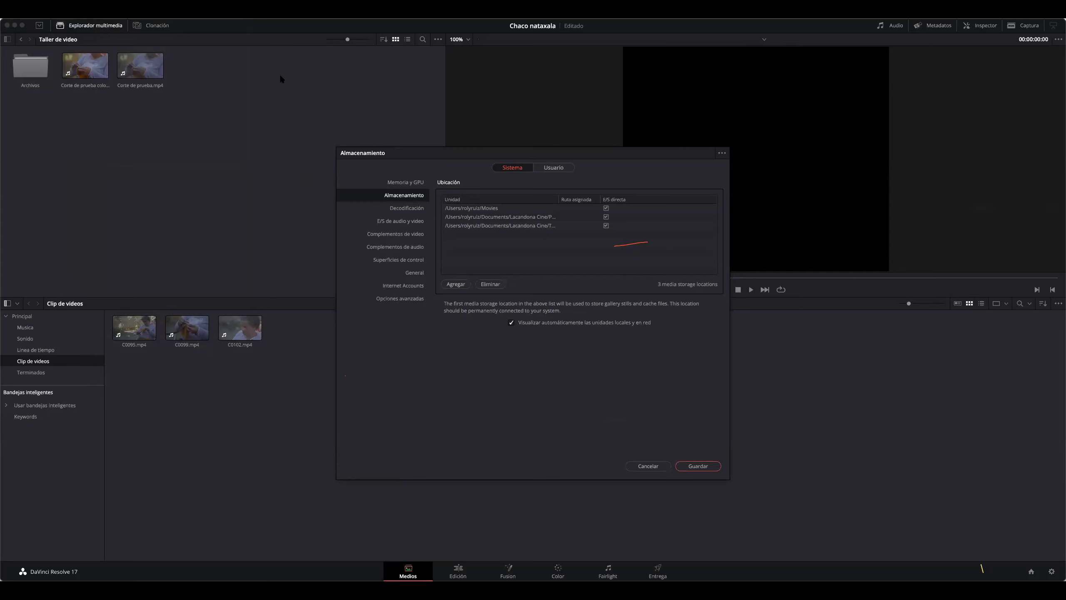
{"action": "mouse_move", "coordinate": [493, 151]}
{"action": "left_mouse_down"}
{"action": "mouse_move", "coordinate": [510, 151]}
{"action": "mouse_move", "coordinate": [506, 110]}
{"action": "mouse_move", "coordinate": [543, 119]}
{"action": "mouse_move", "coordinate": [502, 147]}
{"action": "left_mouse_up"}
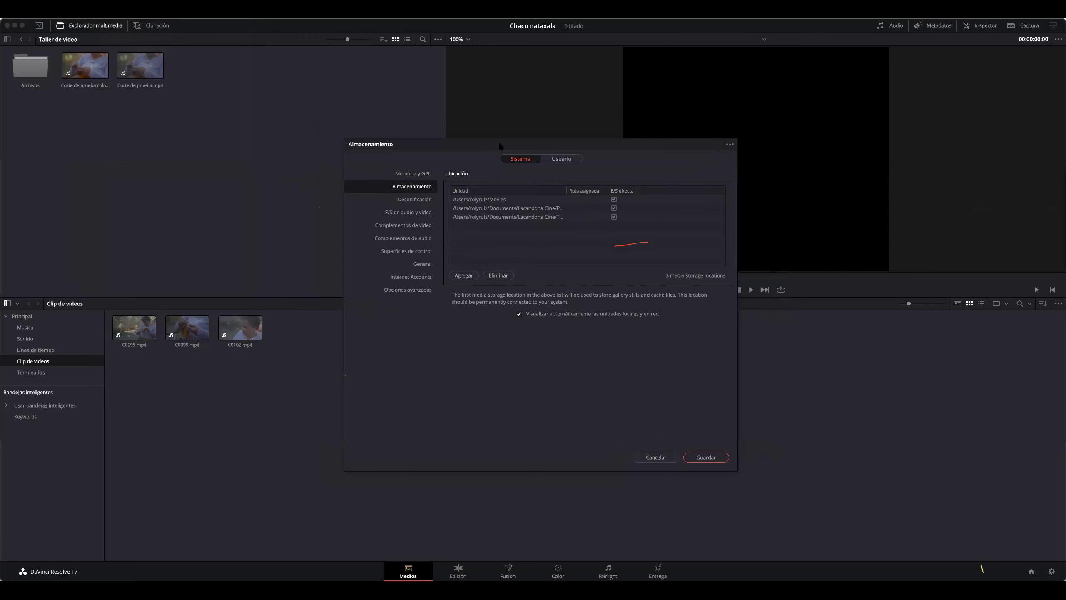
{"action": "left_click", "coordinate": [418, 174]}
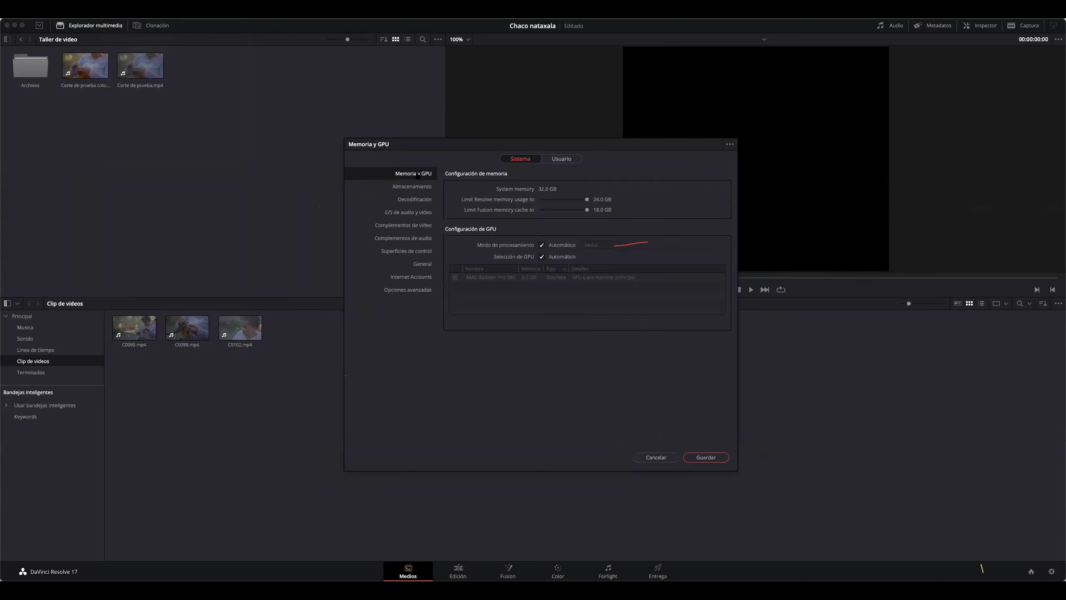
{"action": "left_click", "coordinate": [419, 187]}
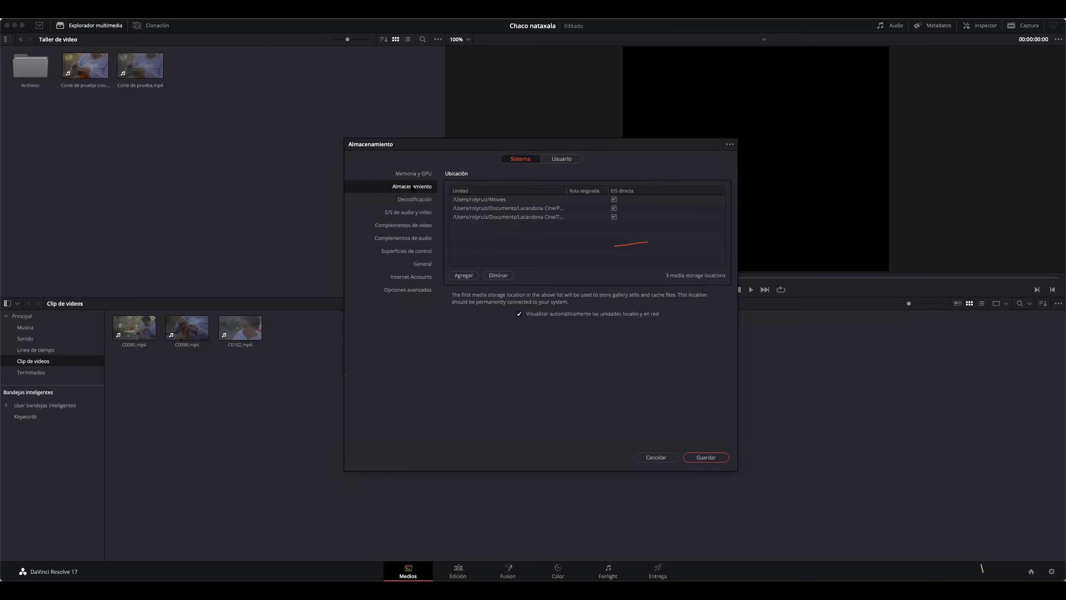
{"action": "left_click", "coordinate": [637, 216]}
{"action": "left_click", "coordinate": [608, 208]}
{"action": "left_click", "coordinate": [409, 211]}
{"action": "left_click", "coordinate": [409, 226]}
{"action": "left_click", "coordinate": [411, 238]}
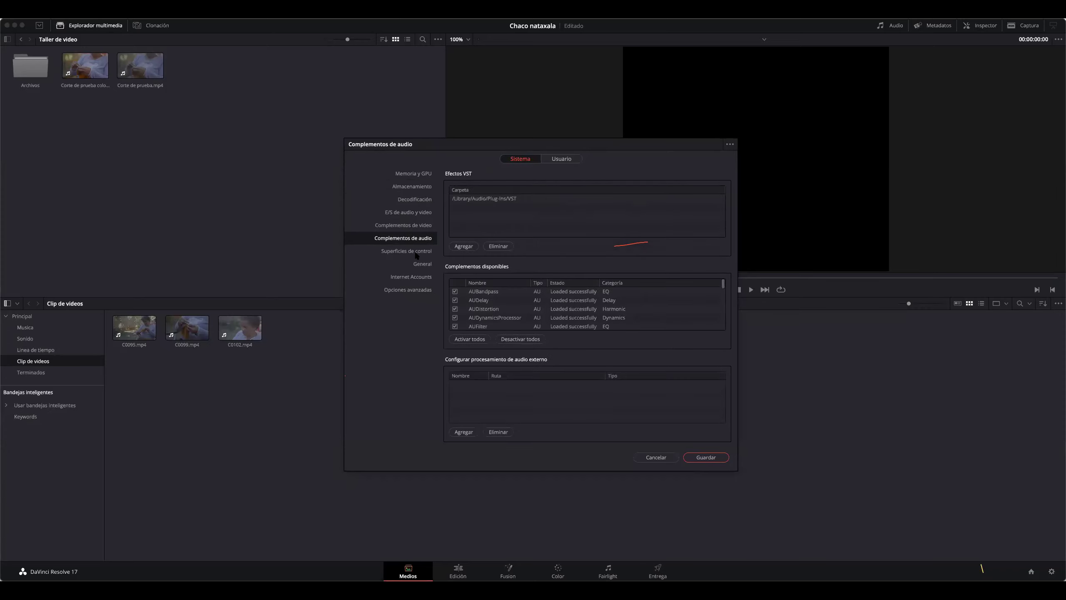
{"action": "left_click", "coordinate": [421, 174]}
- Show the user preferences for Interfaz and view the available interface languages, keeping Español
{"action": "left_click", "coordinate": [560, 160]}
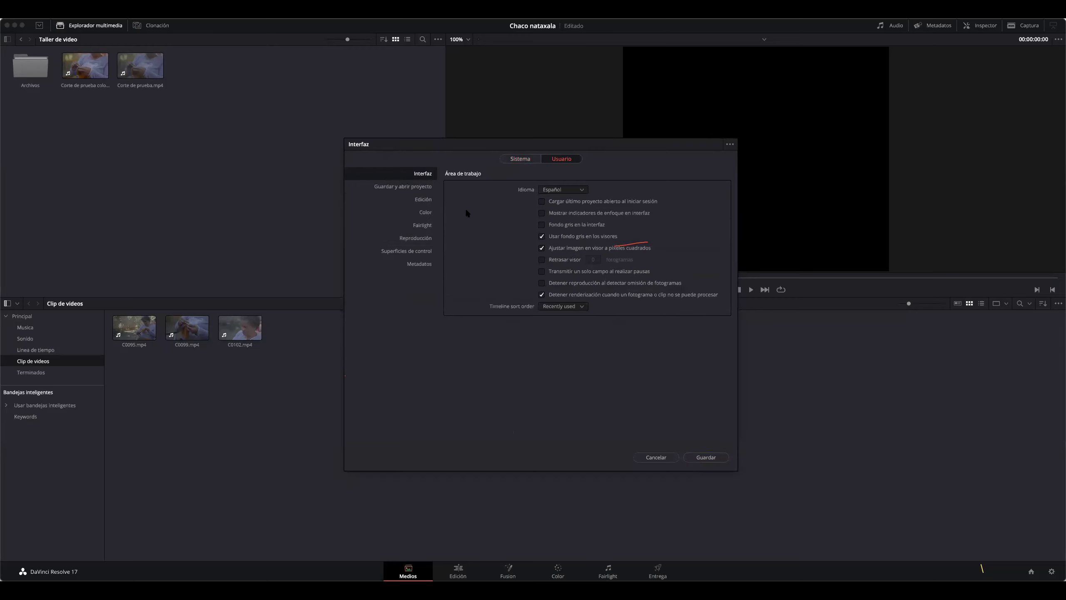
{"action": "left_click_drag", "start_coordinate": [628, 140], "coordinate": [523, 138]}
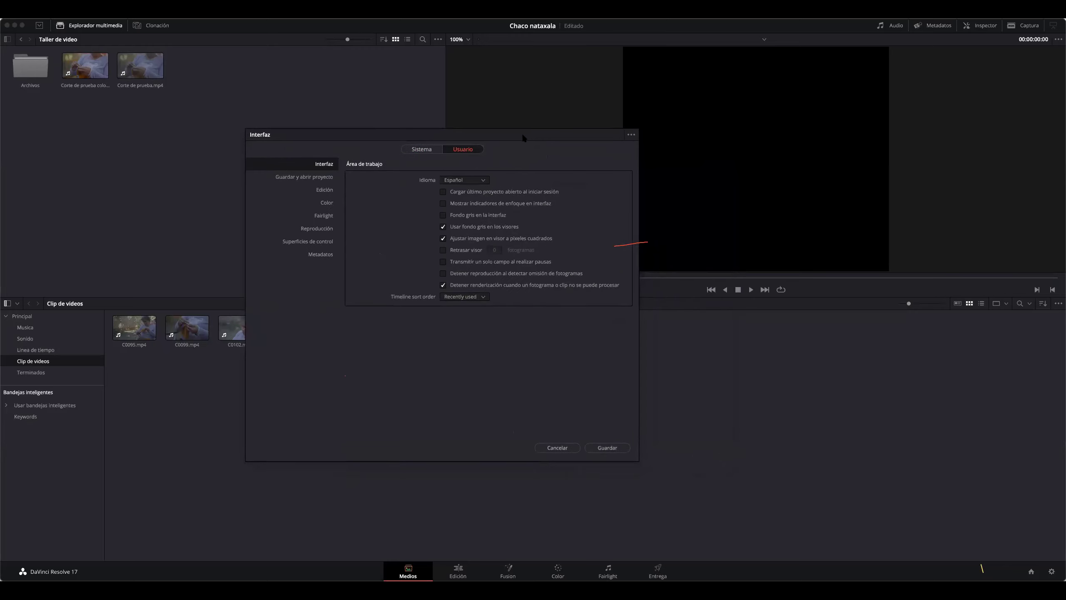
{"action": "left_click", "coordinate": [463, 182]}
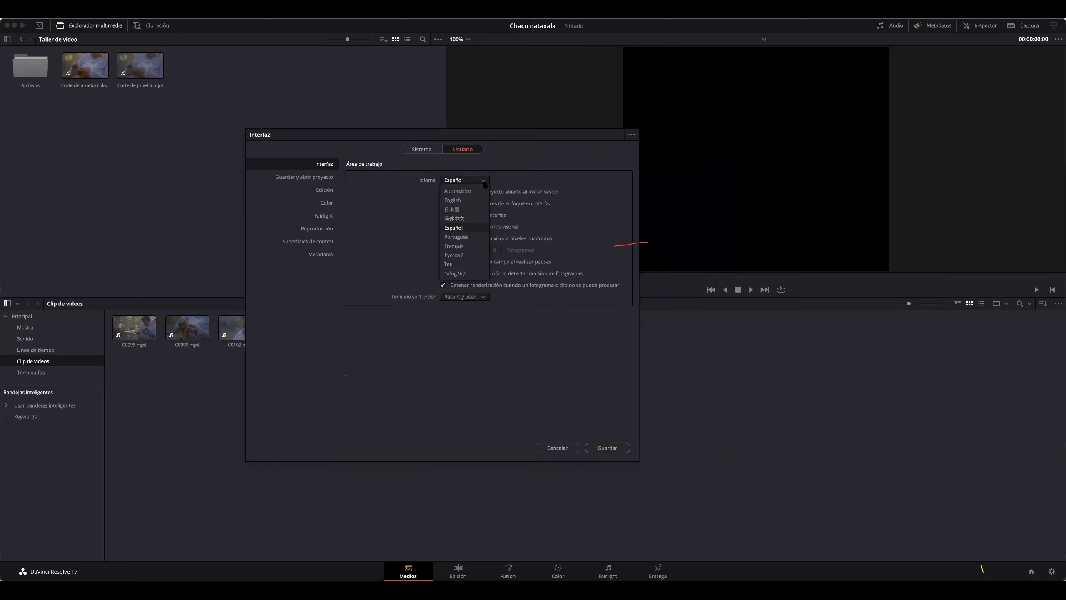
{"action": "left_click", "coordinate": [551, 159]}
{"action": "left_click_drag", "start_coordinate": [520, 137], "coordinate": [567, 141]}
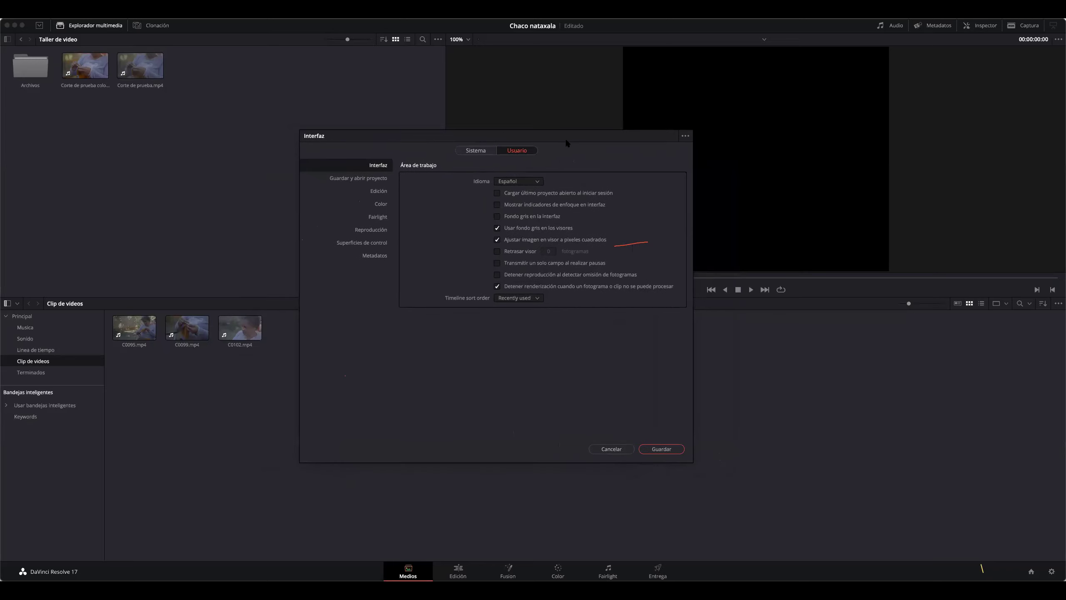
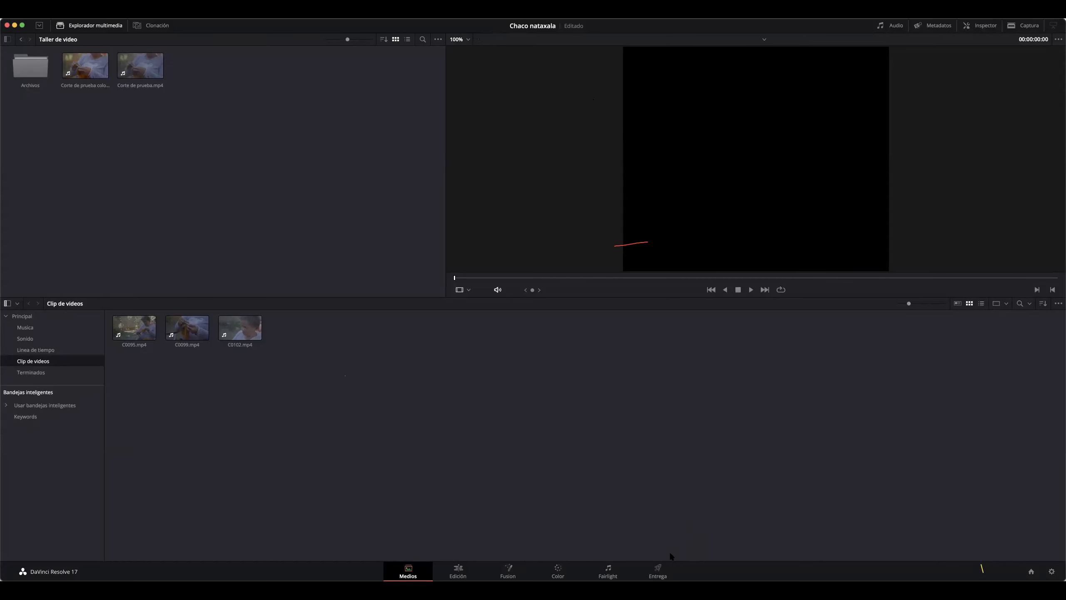
- Open the Entrega page, apply the H.264 Master render preset and switch back to the Personalizado preset
{"action": "left_click", "coordinate": [658, 571]}
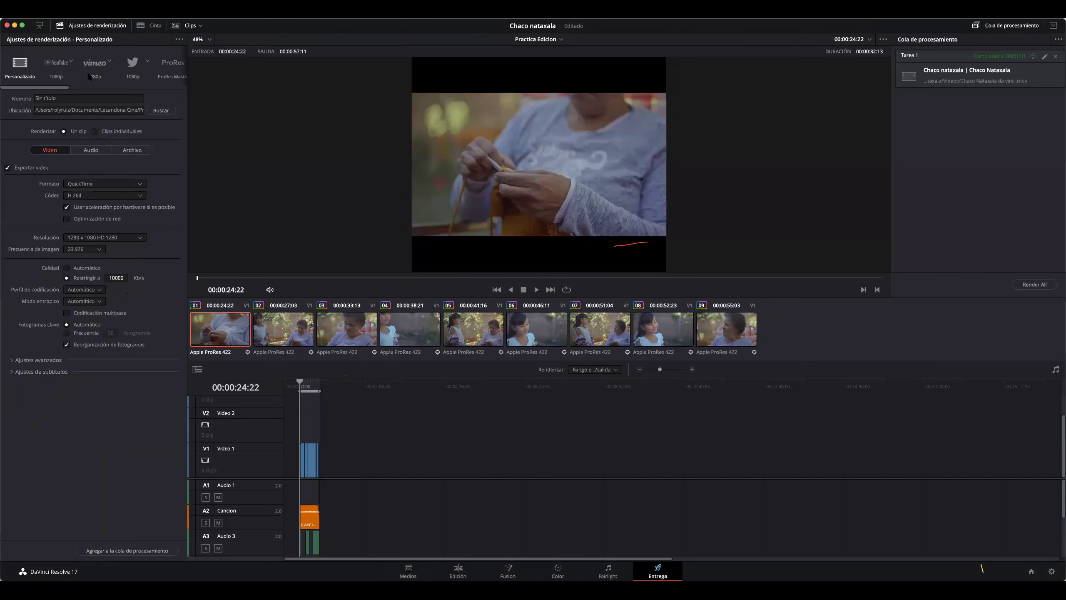
{"action": "left_click_drag", "start_coordinate": [69, 87], "coordinate": [97, 90]}
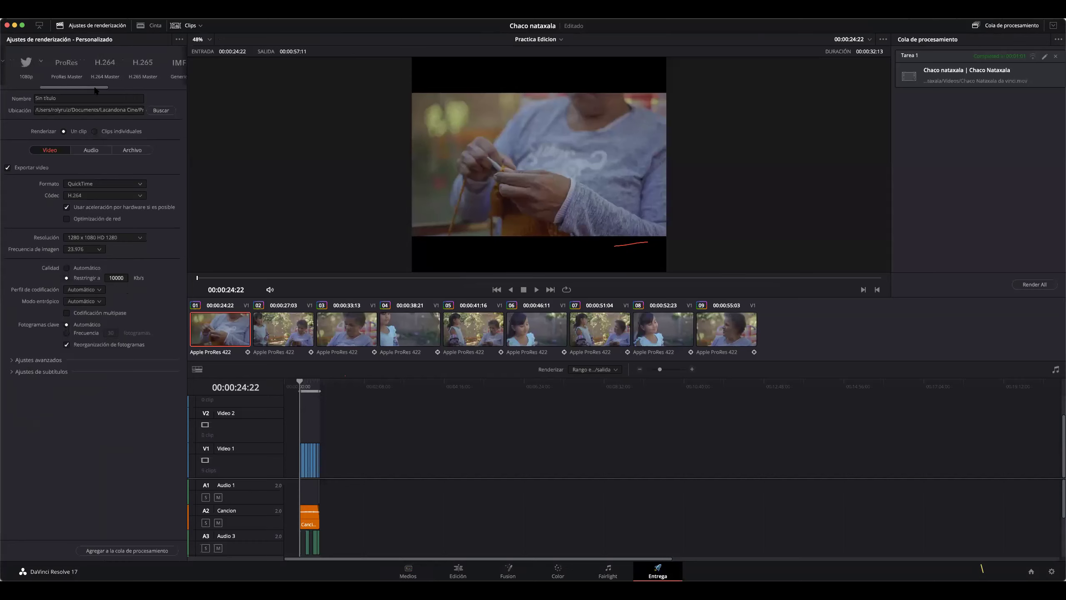
{"action": "left_click", "coordinate": [104, 69]}
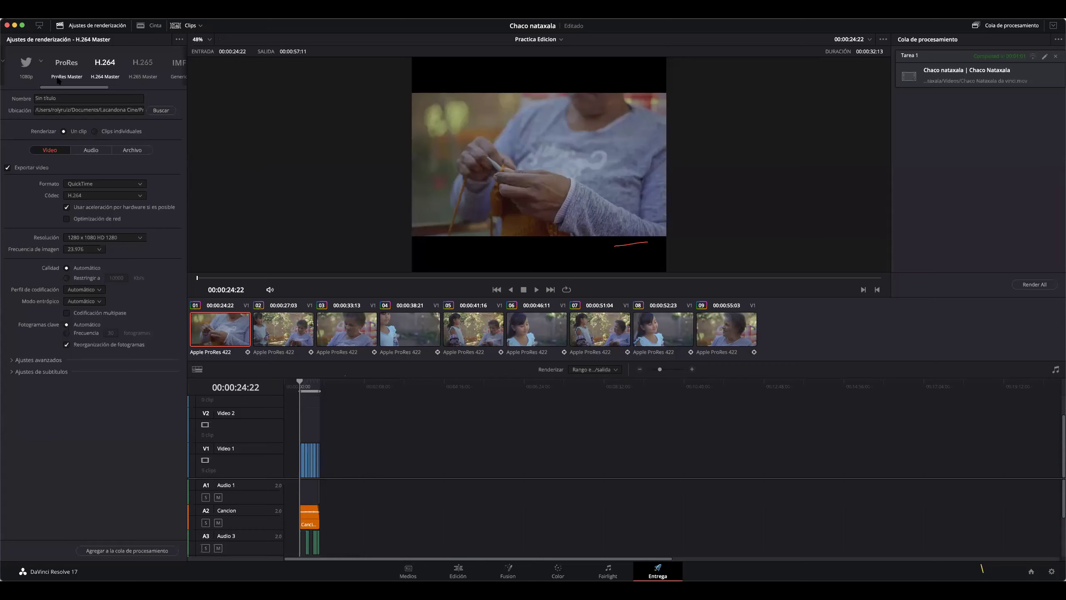
{"action": "left_click_drag", "start_coordinate": [65, 87], "coordinate": [7, 88]}
{"action": "left_click", "coordinate": [14, 69]}
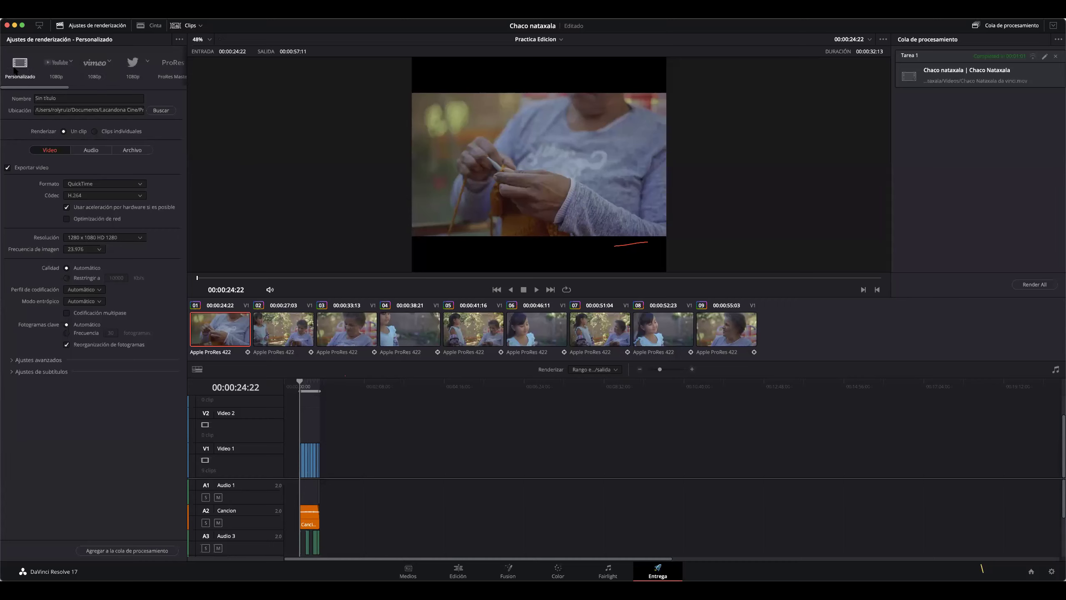
- Set the render format to MP4 with the H.264 codec after viewing the codecs offered for QuickTime
{"action": "left_click", "coordinate": [86, 196]}
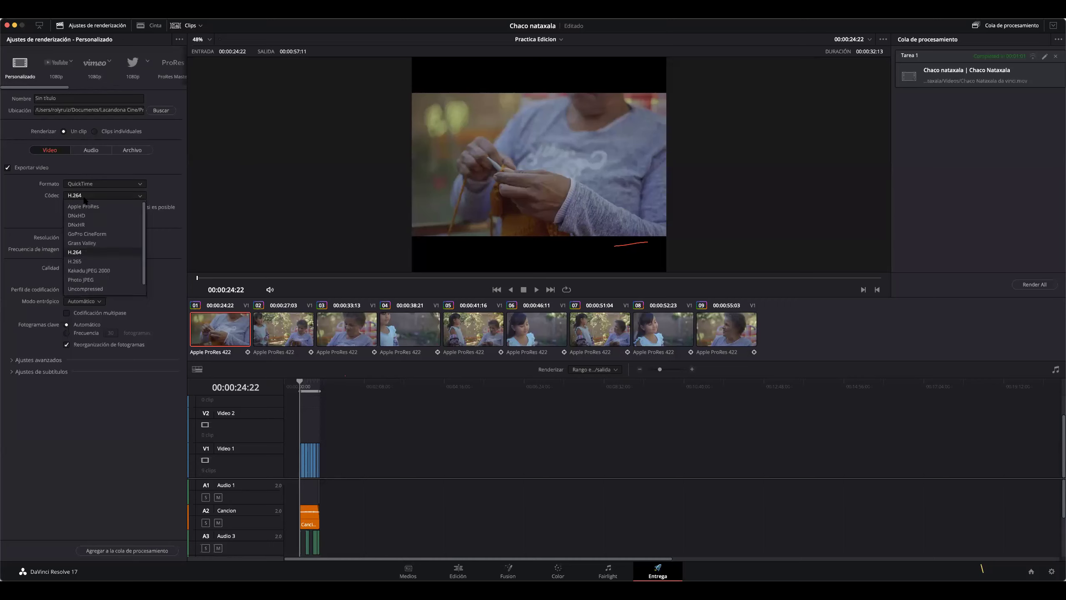
{"action": "left_click", "coordinate": [85, 198]}
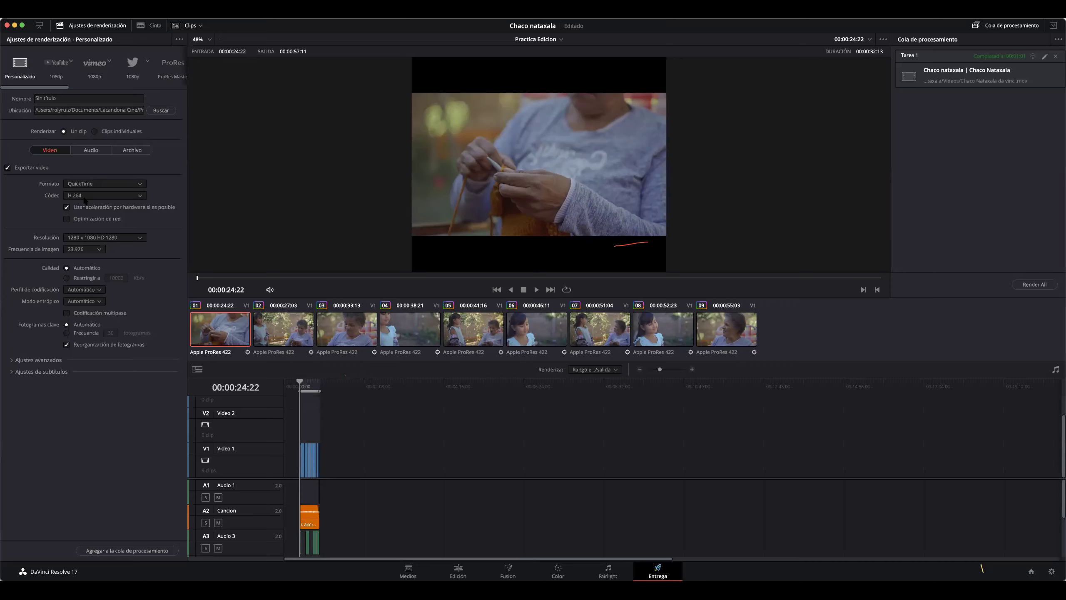
{"action": "left_click", "coordinate": [100, 185]}
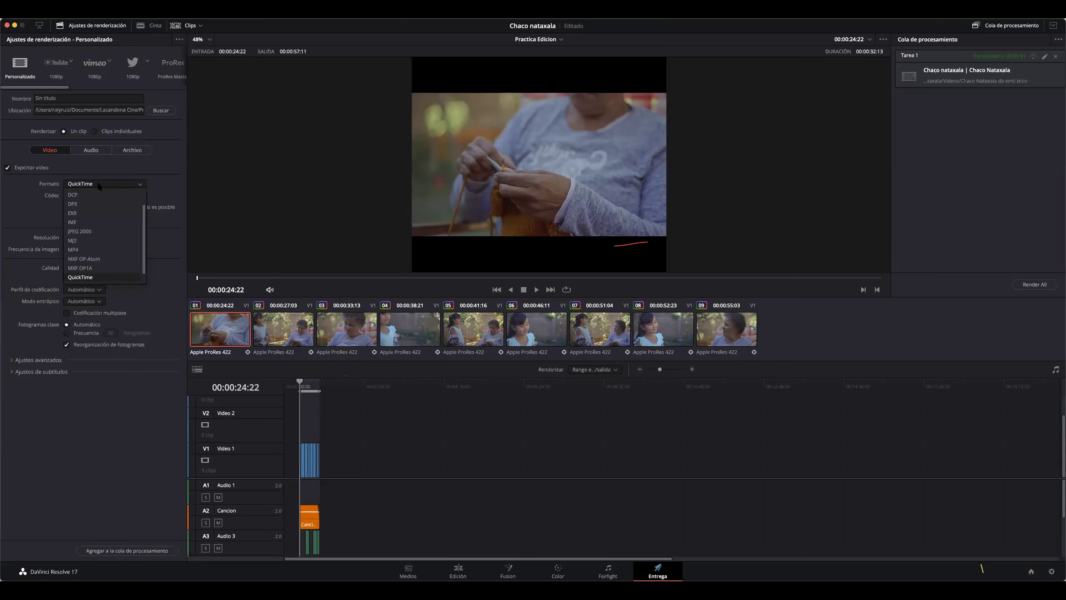
{"action": "left_click", "coordinate": [84, 252]}
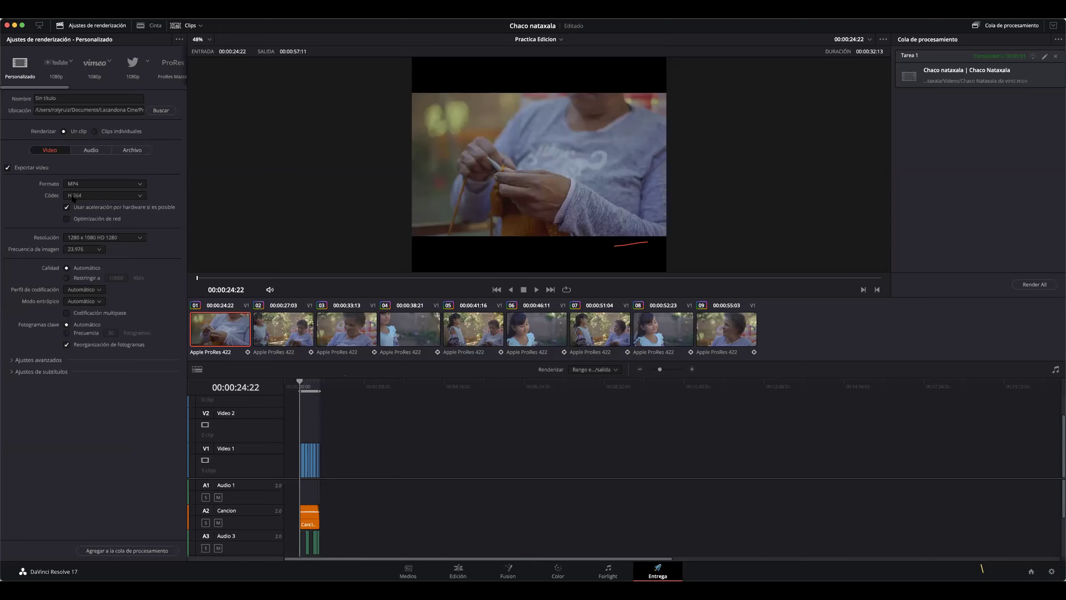
{"action": "left_click", "coordinate": [80, 197]}
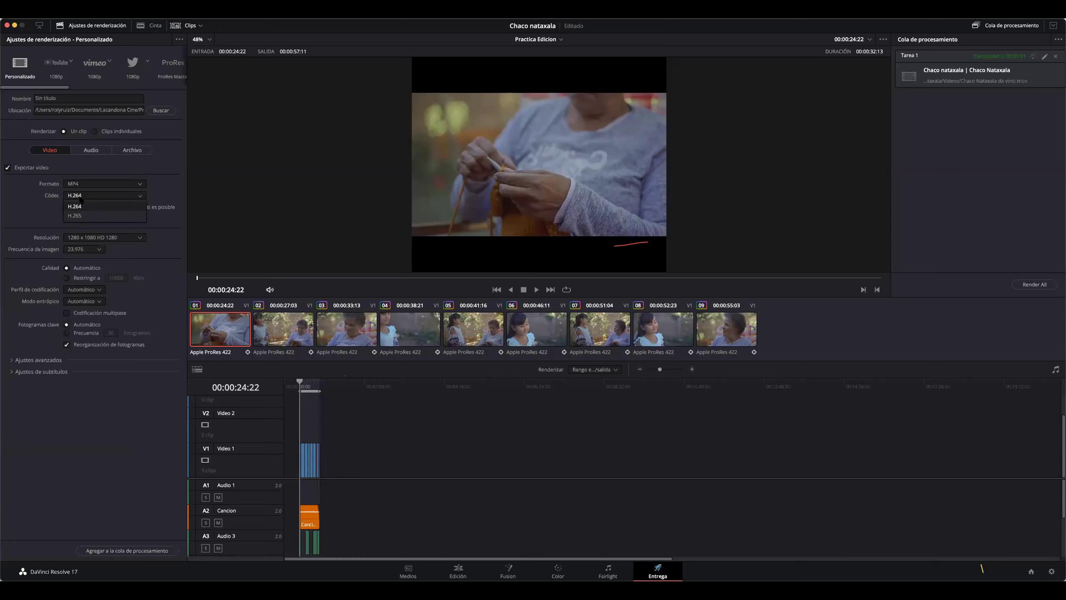
{"action": "left_click", "coordinate": [84, 207]}
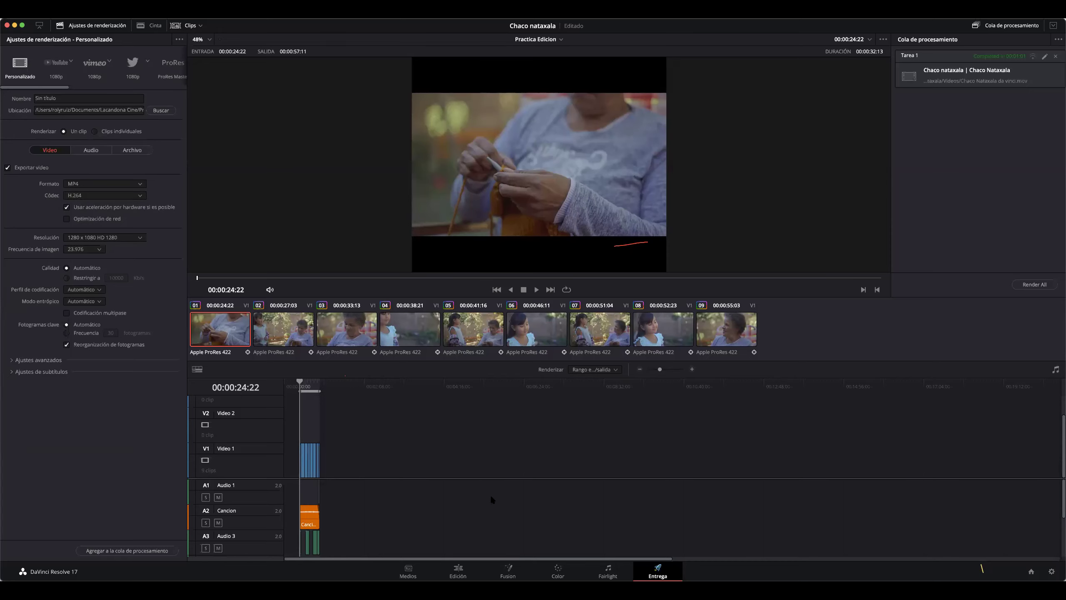
{"action": "scroll", "coordinate": [490, 495], "scroll_direction": "down", "scroll_amount": 1}
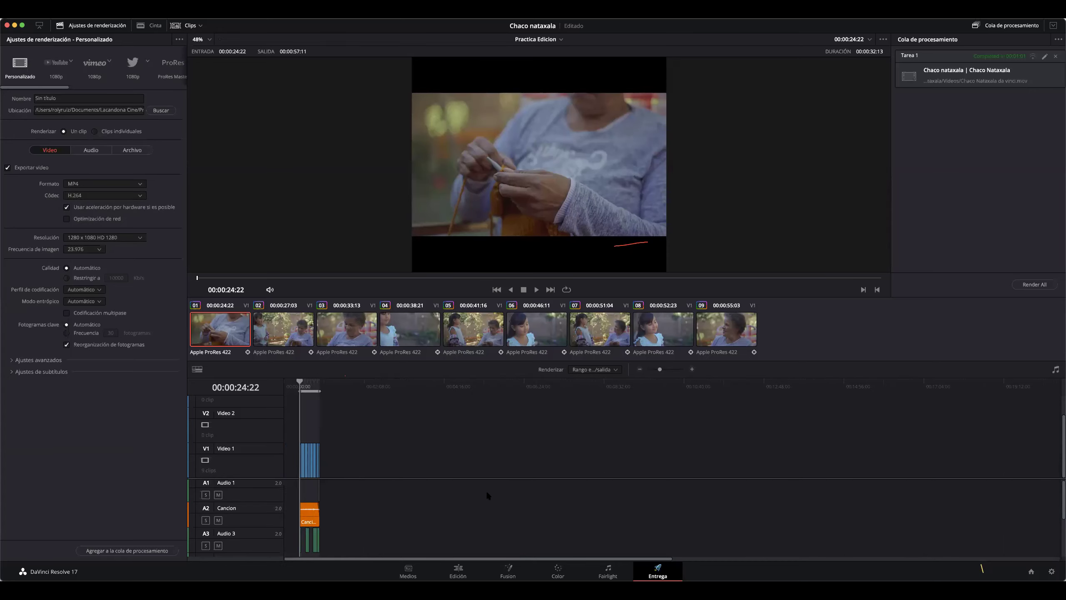
- Switch to the Edición page, return to the Medios page and view the workspace commands
{"action": "left_click", "coordinate": [458, 570]}
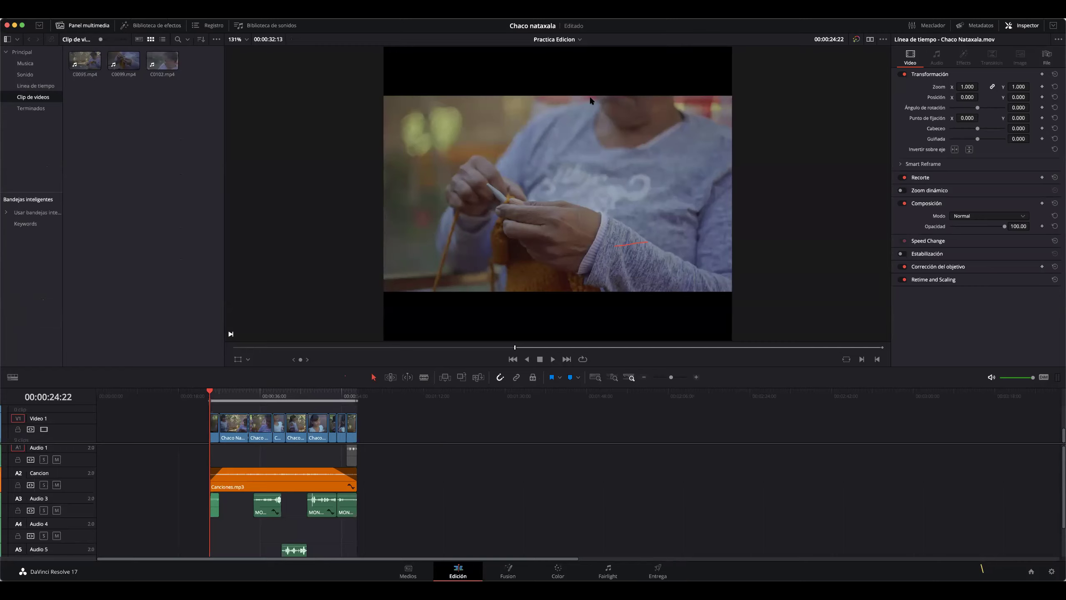
{"action": "left_click", "coordinate": [416, 567]}
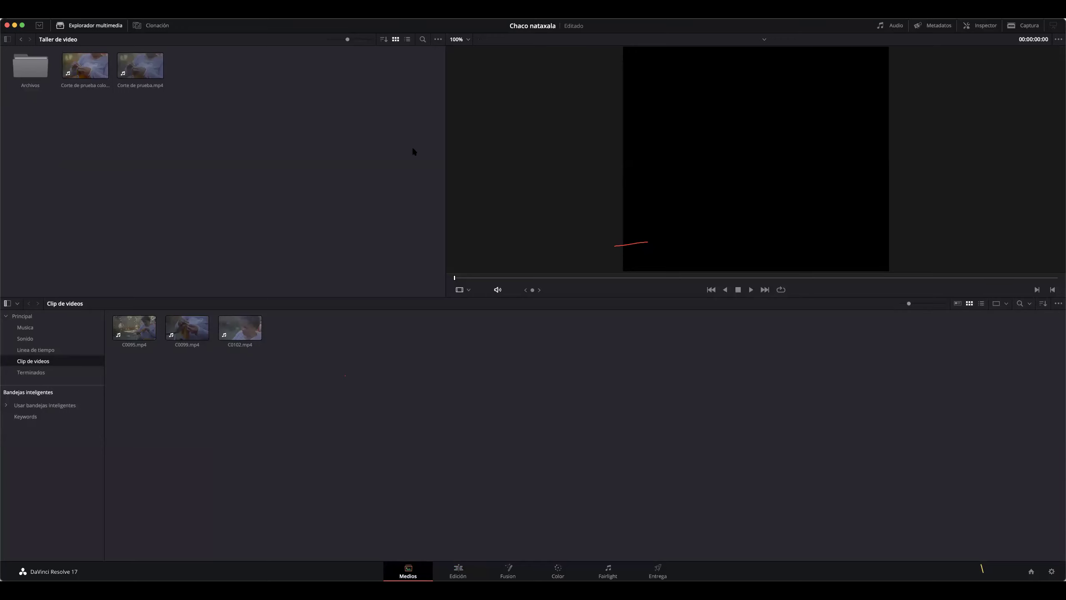
{"action": "left_click", "coordinate": [394, 8]}
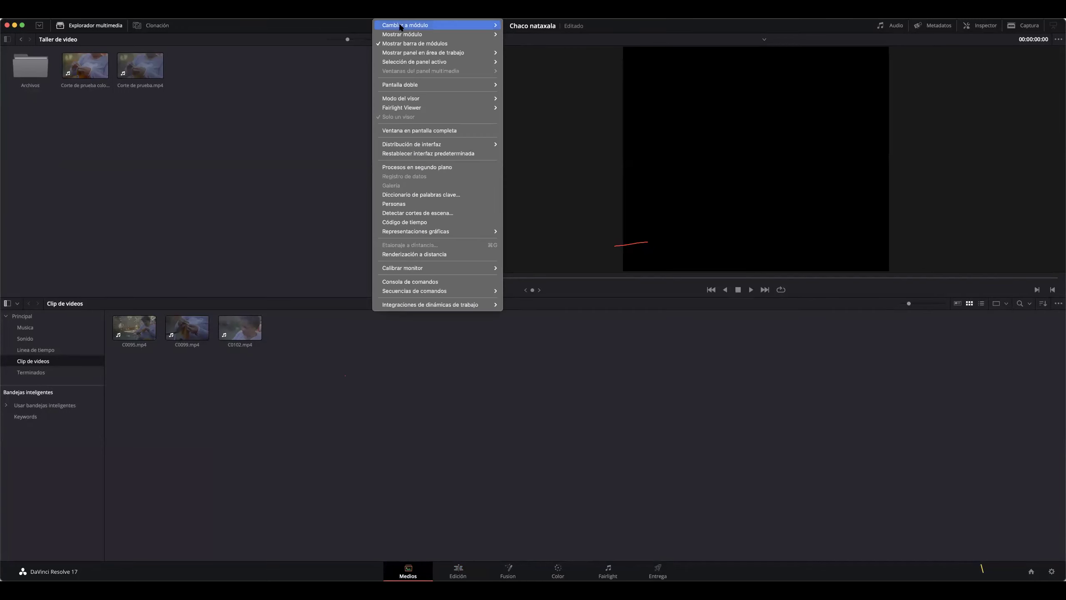
{"action": "left_click", "coordinate": [312, 144]}
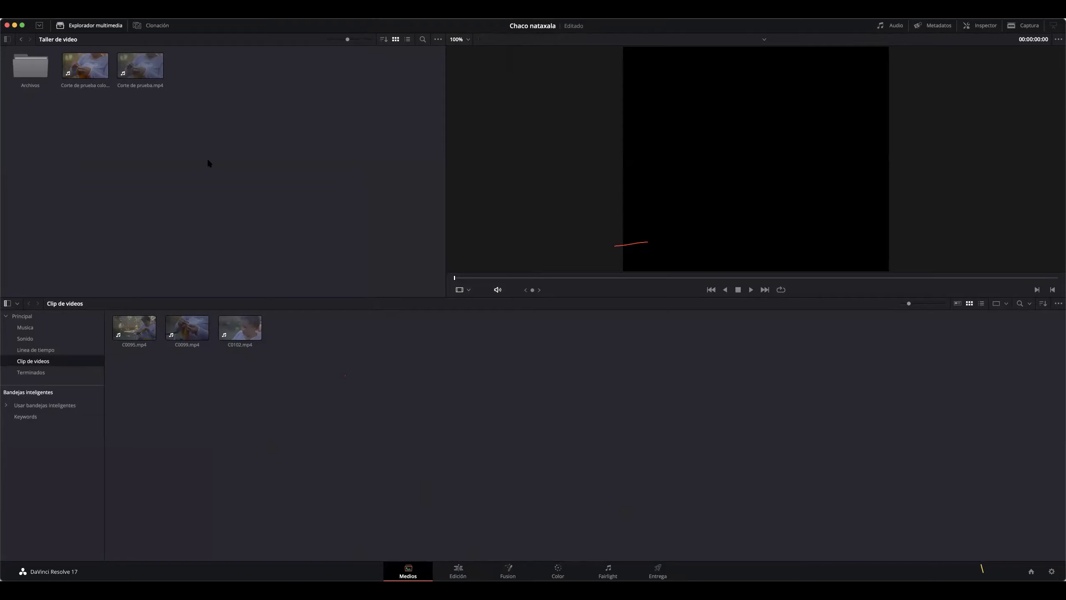
- Show the media explorer's list of storage locations and browse Disco 8TB, Backup Plus and the Taller de video folder
{"action": "left_click", "coordinate": [89, 26]}
{"action": "left_click", "coordinate": [88, 27]}
{"action": "left_click", "coordinate": [7, 39]}
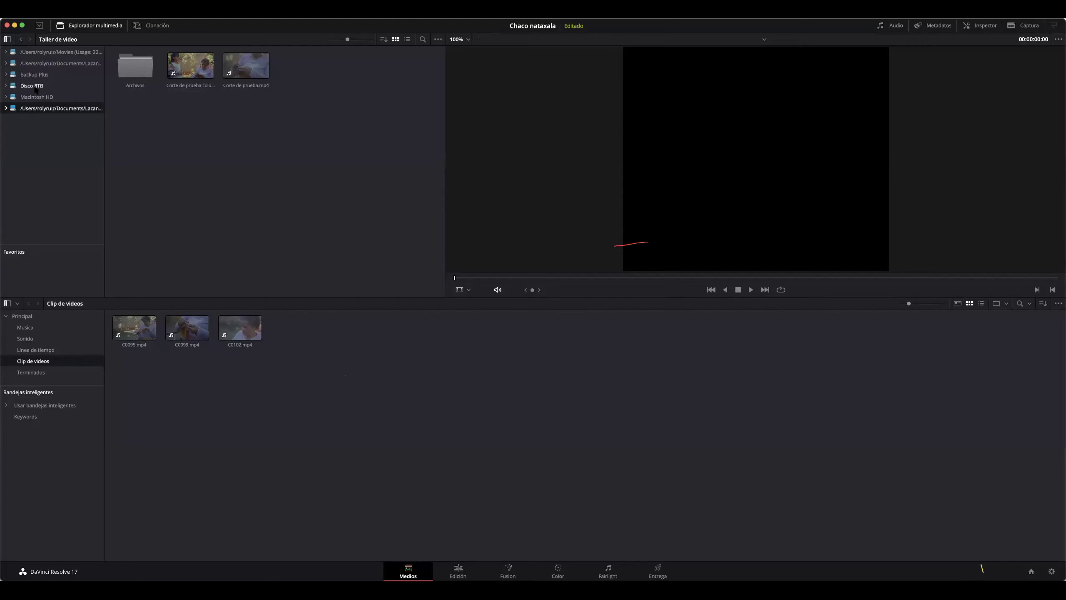
{"action": "left_click", "coordinate": [29, 86]}
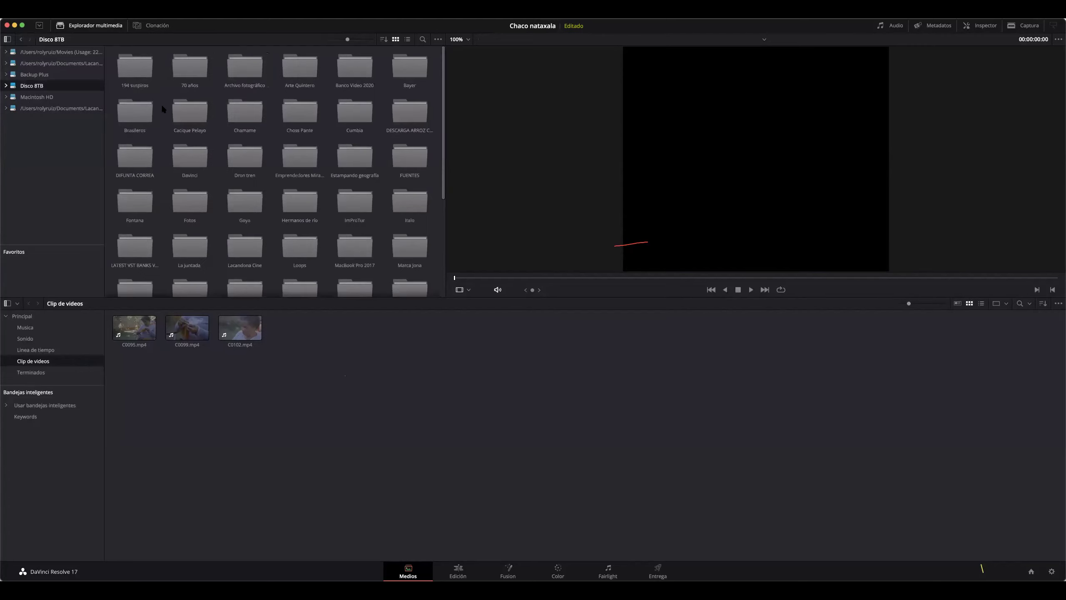
{"action": "scroll", "coordinate": [210, 127], "scroll_direction": "down", "scroll_amount": 2}
{"action": "scroll", "coordinate": [245, 145], "scroll_direction": "up", "scroll_amount": 2}
{"action": "left_click", "coordinate": [38, 78]}
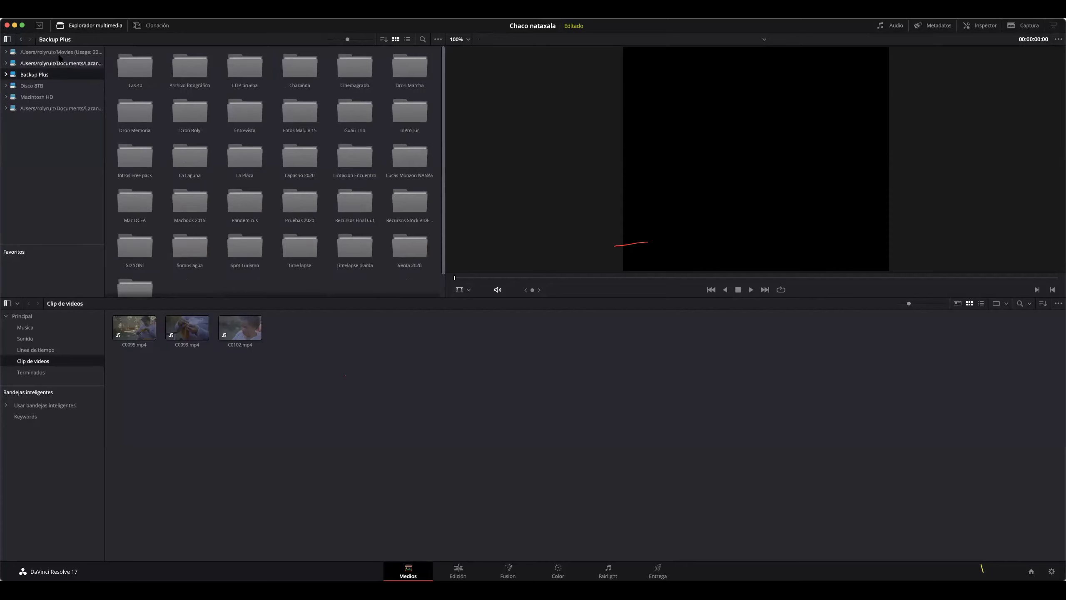
{"action": "left_click", "coordinate": [63, 108]}
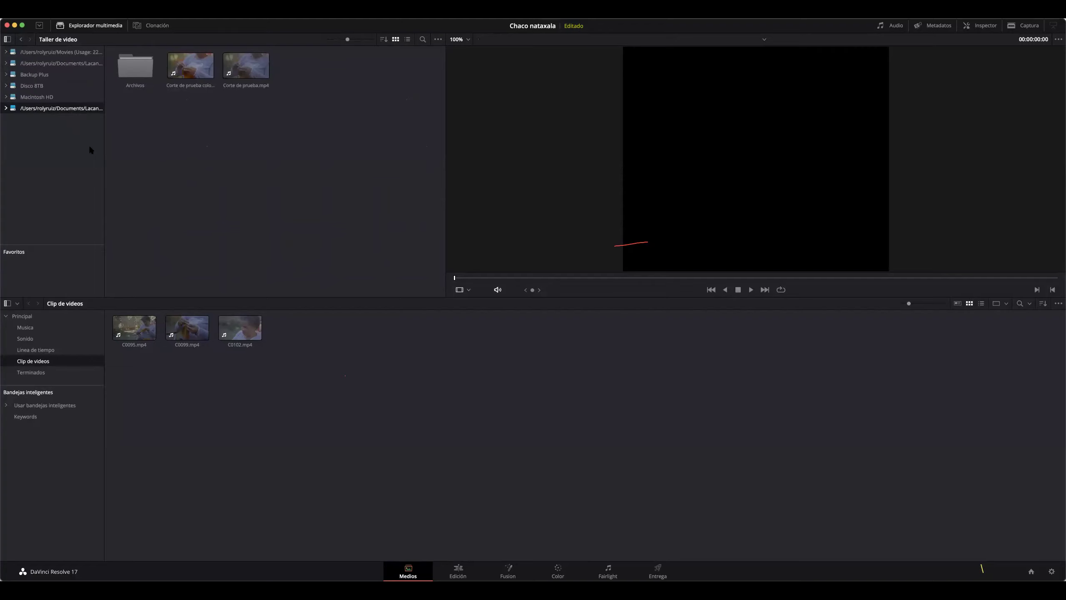
- View the dialog for adding a storage location, cancel it and open the Archivos folder to see its clips
{"action": "right_click", "coordinate": [31, 149]}
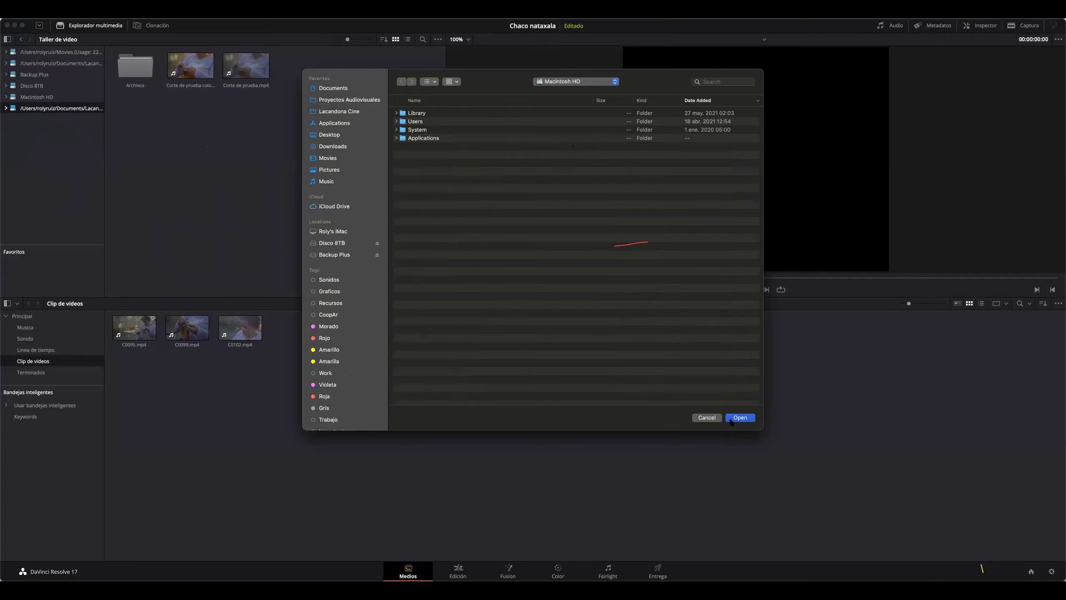
{"action": "left_click", "coordinate": [708, 418]}
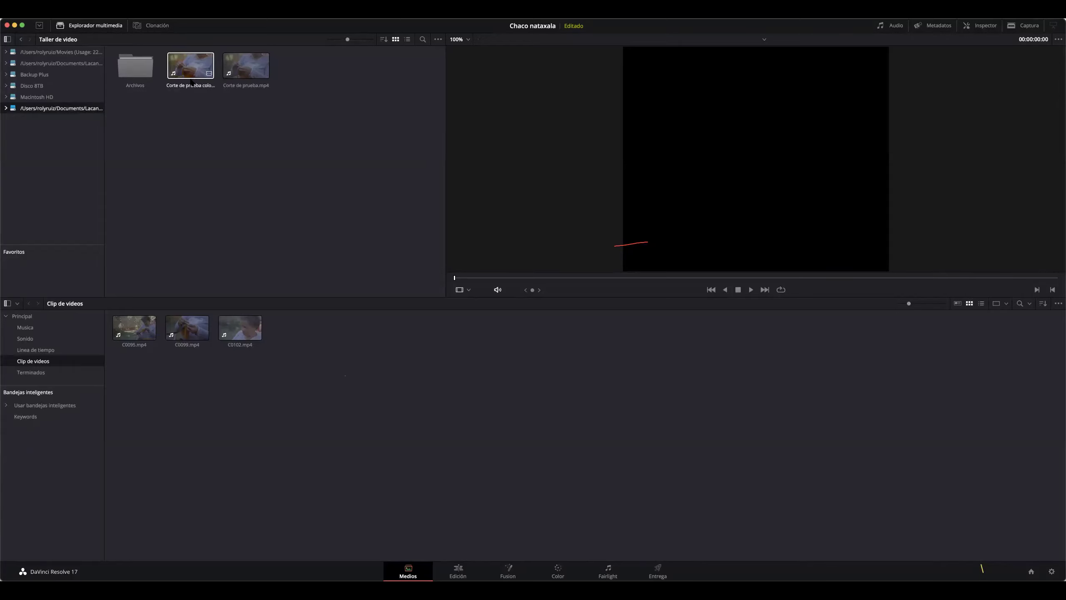
{"action": "double_click", "coordinate": [132, 72]}
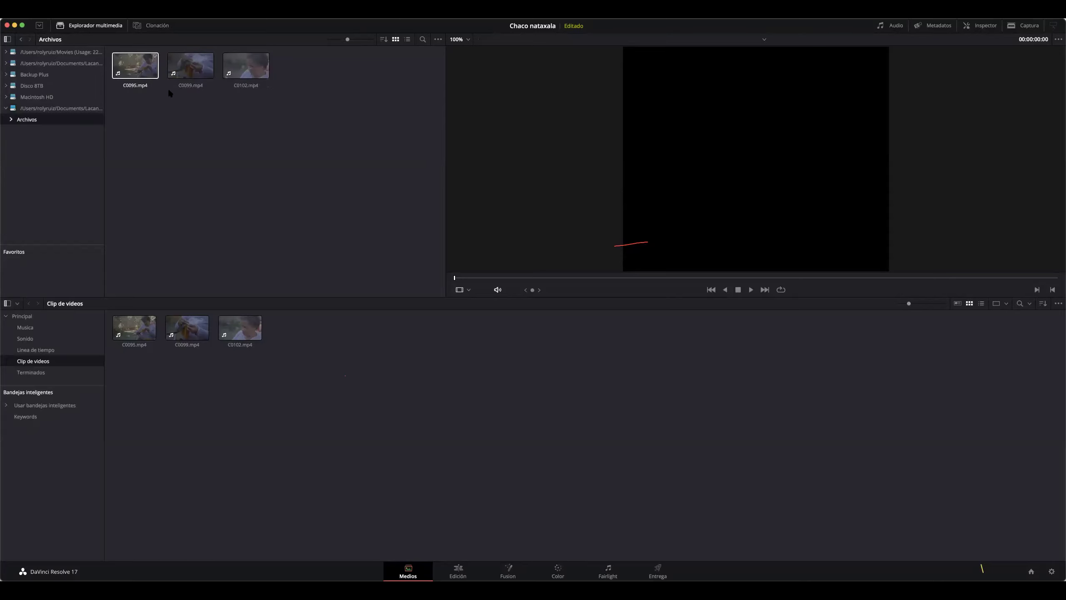
- Add both Corte de prueba clips from the Taller de video folder to the Clip de videos bin
{"action": "left_click", "coordinate": [58, 111]}
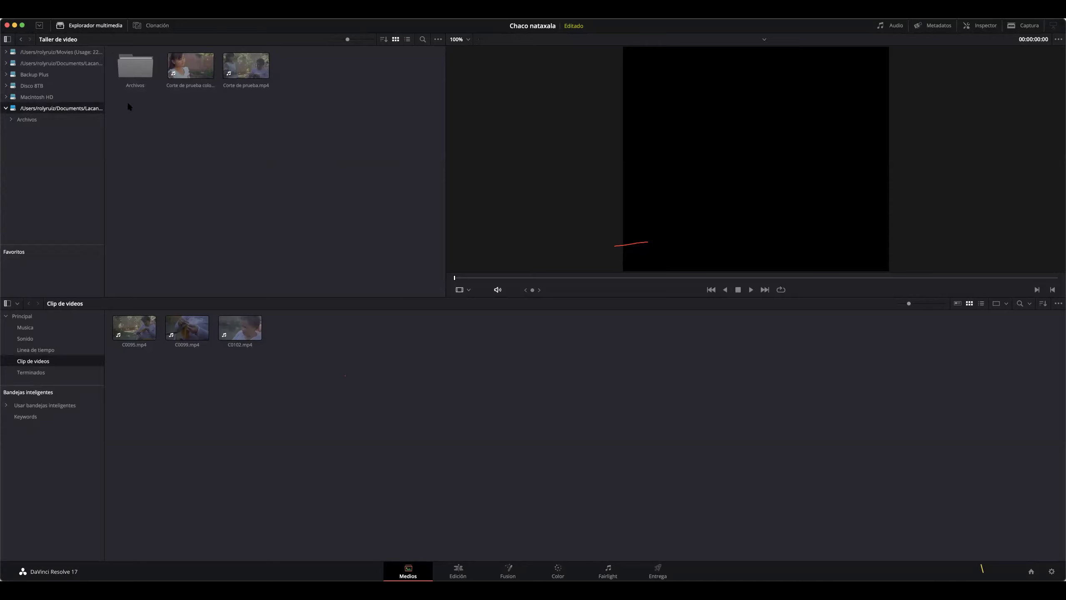
{"action": "left_click_drag", "start_coordinate": [125, 110], "coordinate": [273, 52]}
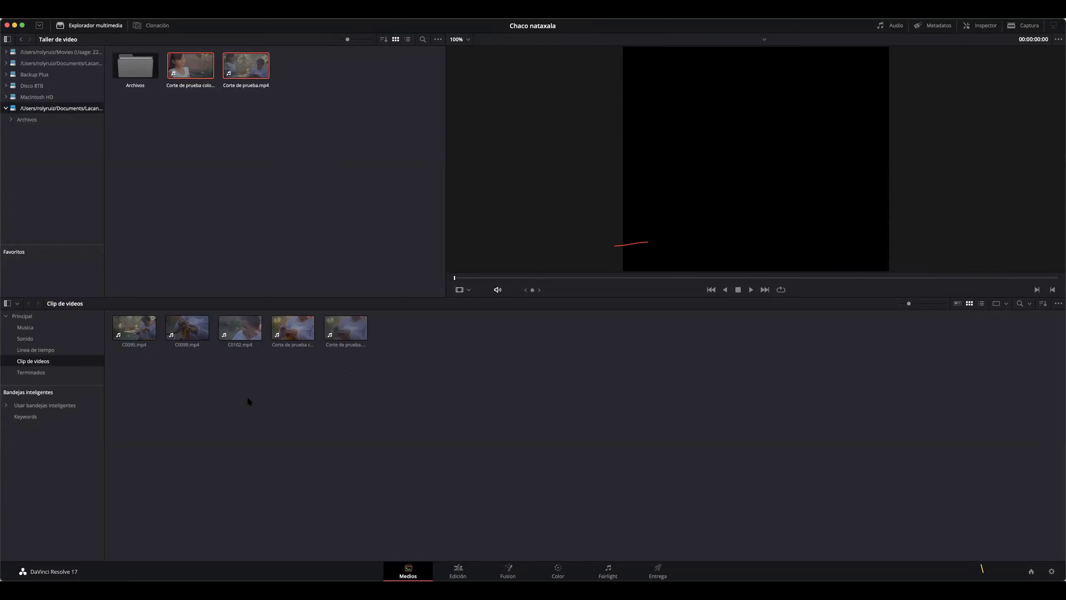
{"action": "left_click", "coordinate": [221, 198]}
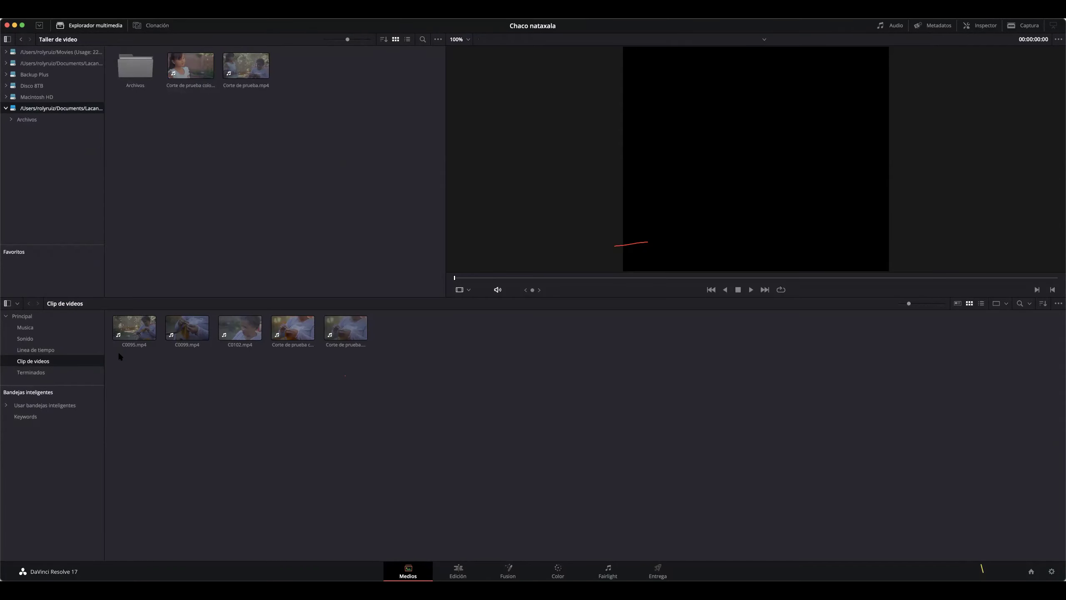
- Remove both Corte de prueba clips from the Clip de videos bin
{"action": "left_click_drag", "start_coordinate": [295, 364], "coordinate": [339, 328]}
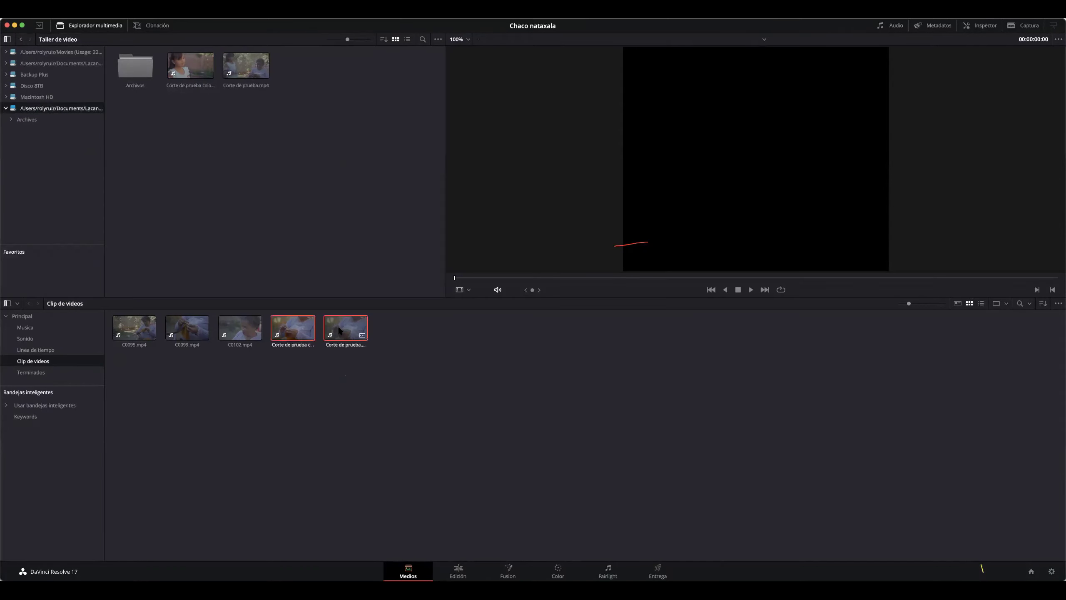
{"action": "key", "text": "Delete"}
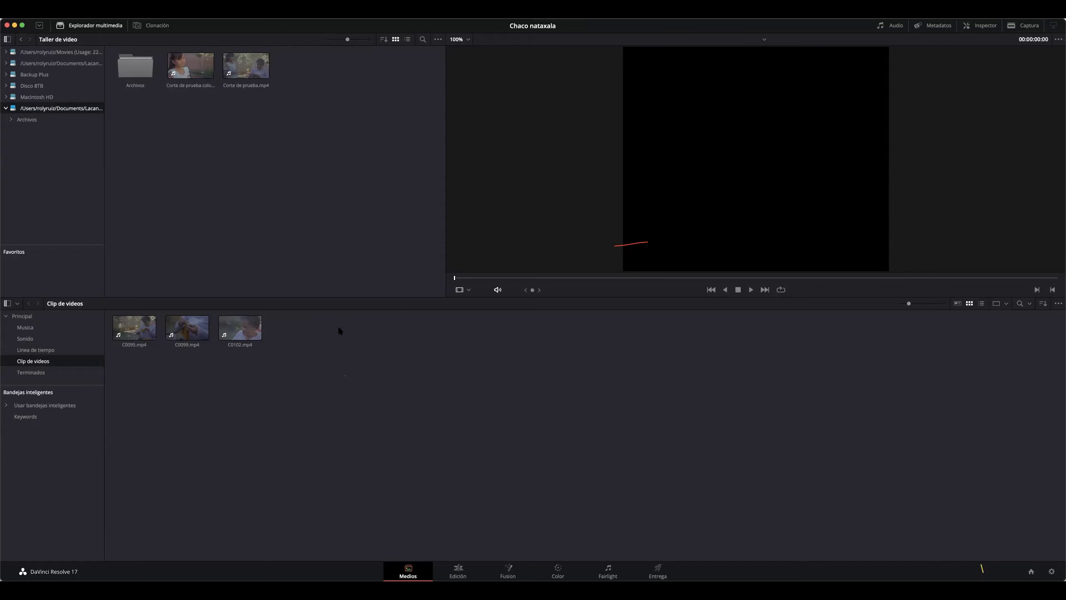
- Enlarge the bin list area and browse the contents of the Principal, Musica, Sonido, Linea de tiempo and Clip de videos bins
{"action": "left_click", "coordinate": [22, 320]}
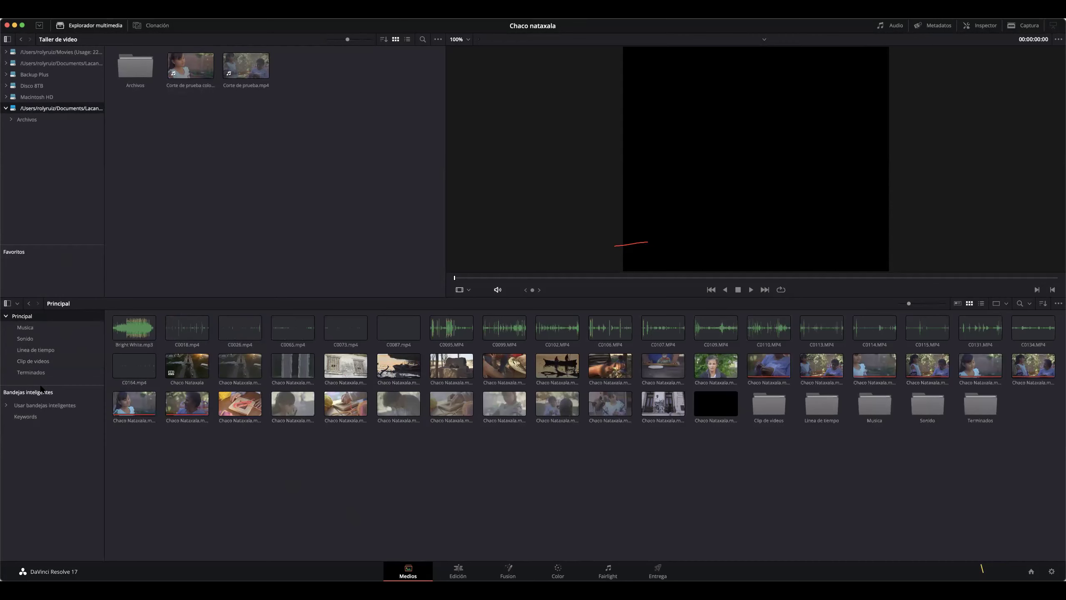
{"action": "left_click_drag", "start_coordinate": [41, 386], "coordinate": [41, 411]}
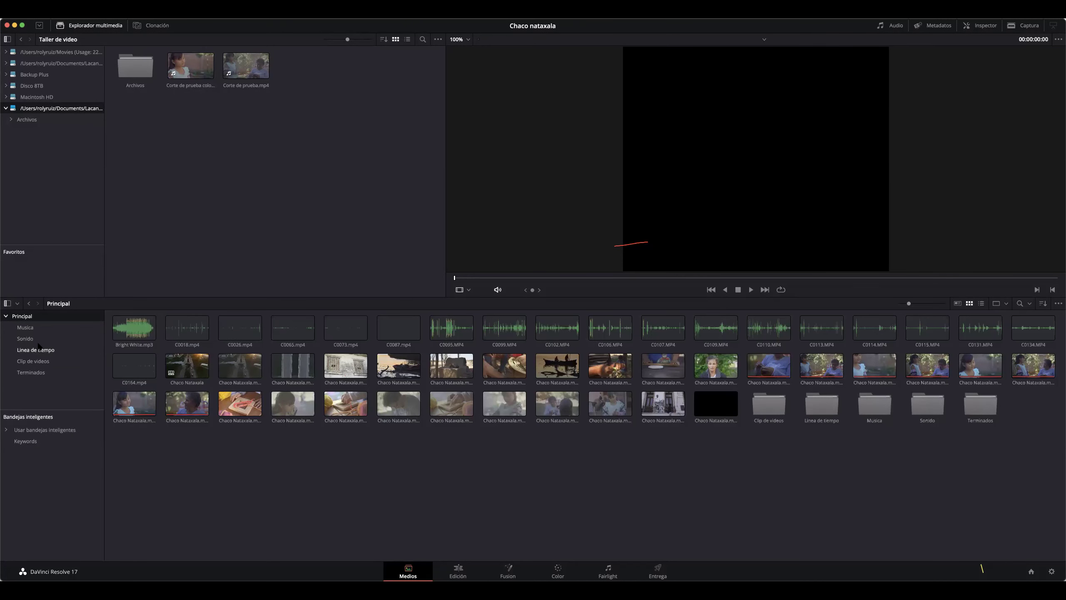
{"action": "left_click", "coordinate": [29, 328]}
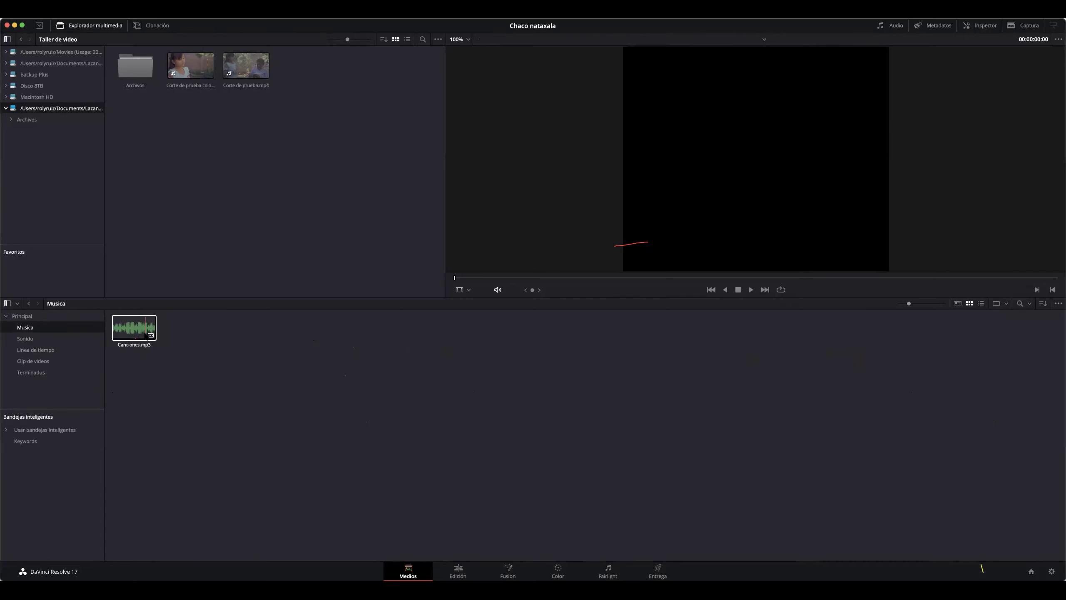
{"action": "left_click", "coordinate": [32, 339]}
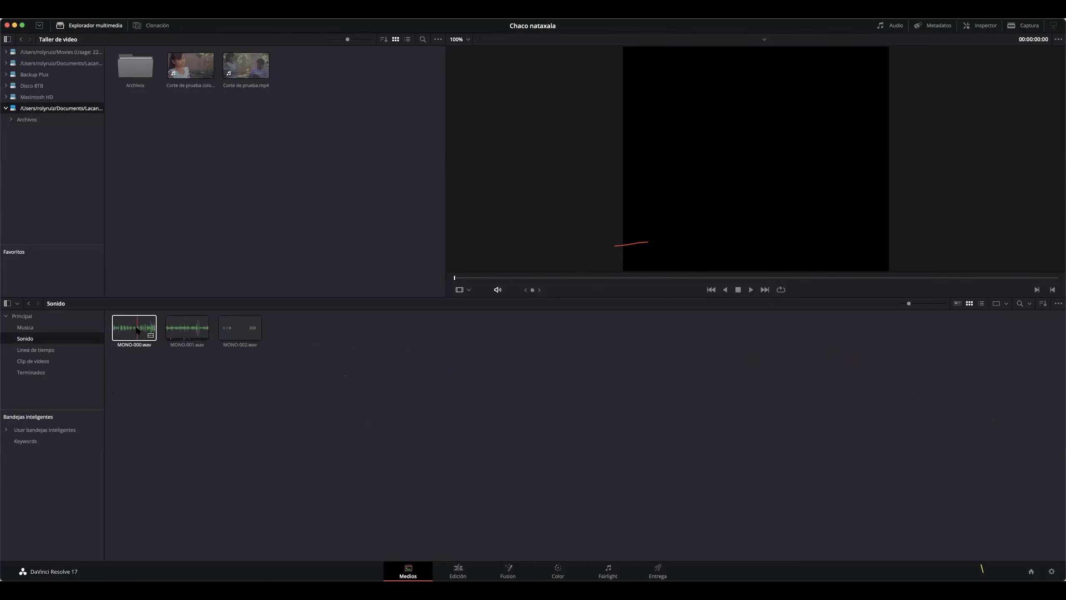
{"action": "left_click", "coordinate": [44, 351]}
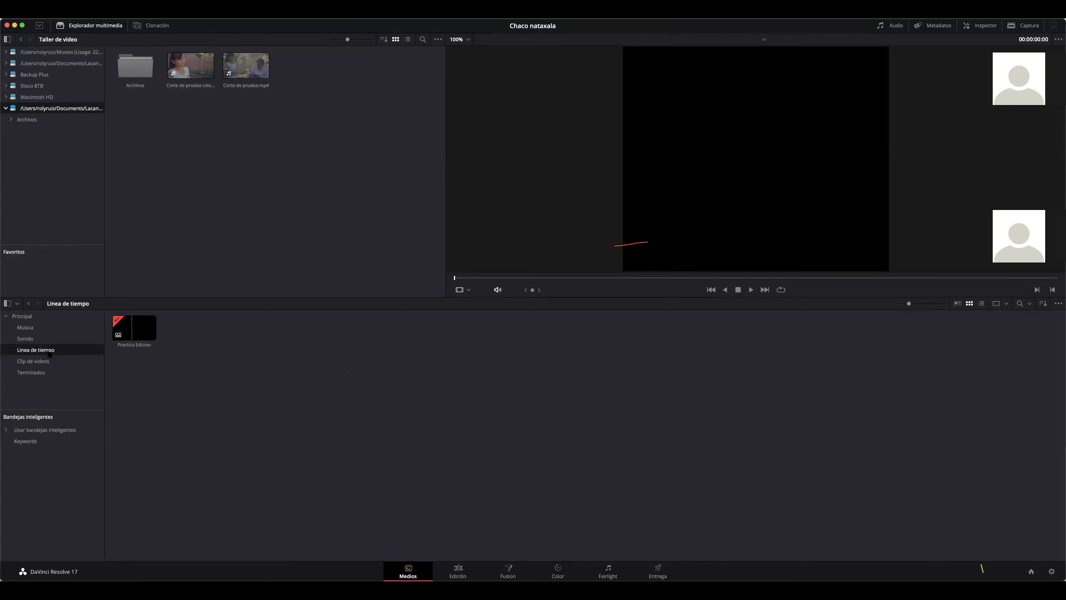
{"action": "left_click", "coordinate": [46, 361]}
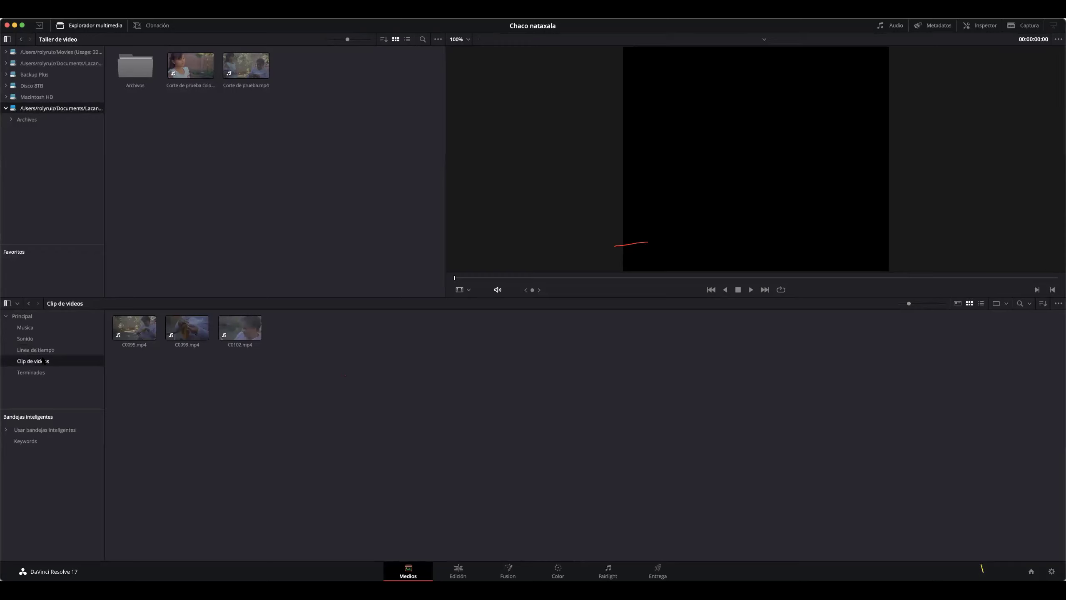
{"action": "left_click", "coordinate": [133, 347]}
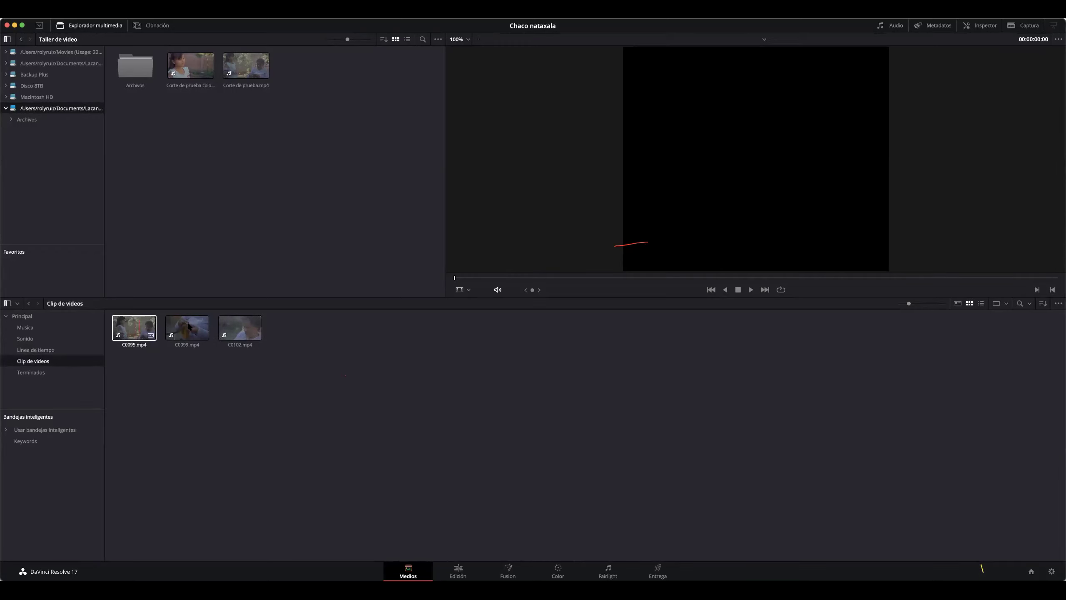
{"action": "left_click", "coordinate": [247, 326]}
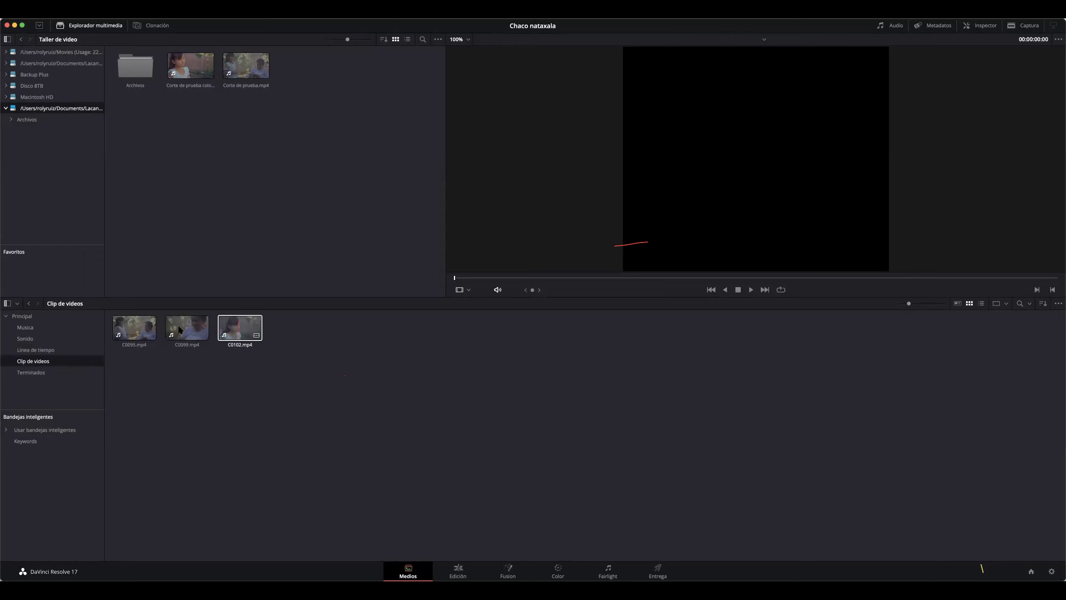
{"action": "left_click", "coordinate": [108, 331]}
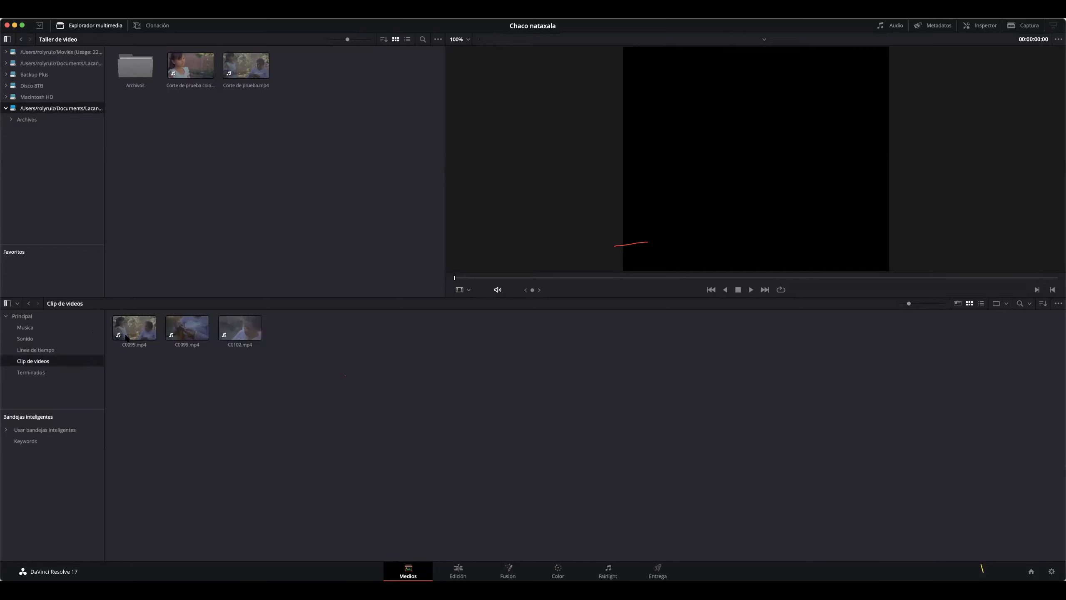
- Open the Terminados bin and preview the Corte de prueba color.m4v clip at 00:00:02:04
{"action": "left_click", "coordinate": [33, 372]}
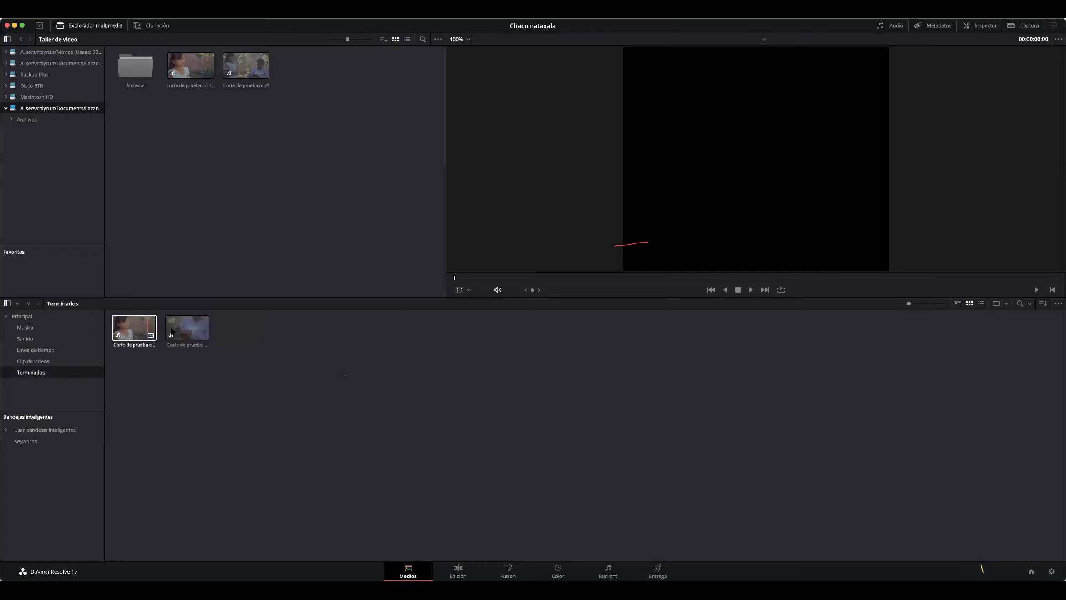
{"action": "left_click", "coordinate": [131, 329]}
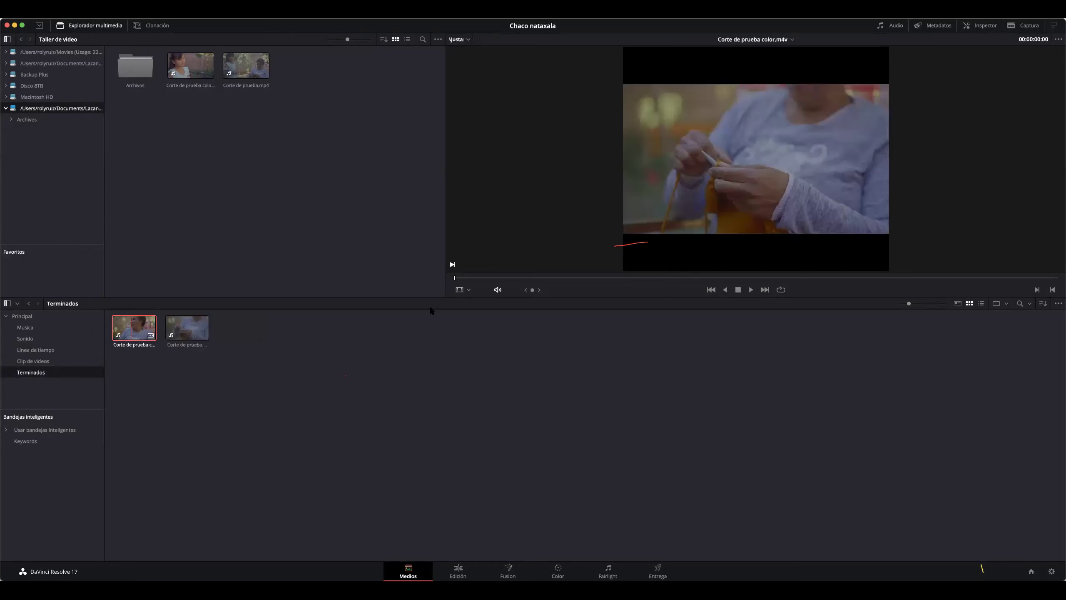
{"action": "left_click", "coordinate": [519, 277]}
{"action": "left_click_drag", "start_coordinate": [519, 278], "coordinate": [494, 278]}
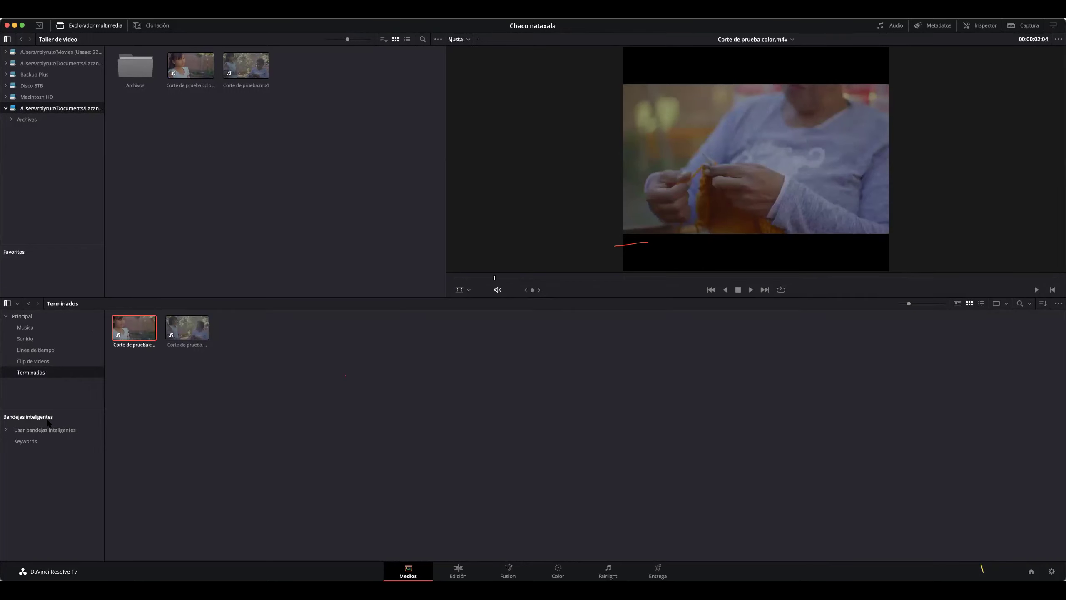
- View the clips in the Keywords smart bin and expand its list of keyword bins
{"action": "left_click", "coordinate": [26, 441]}
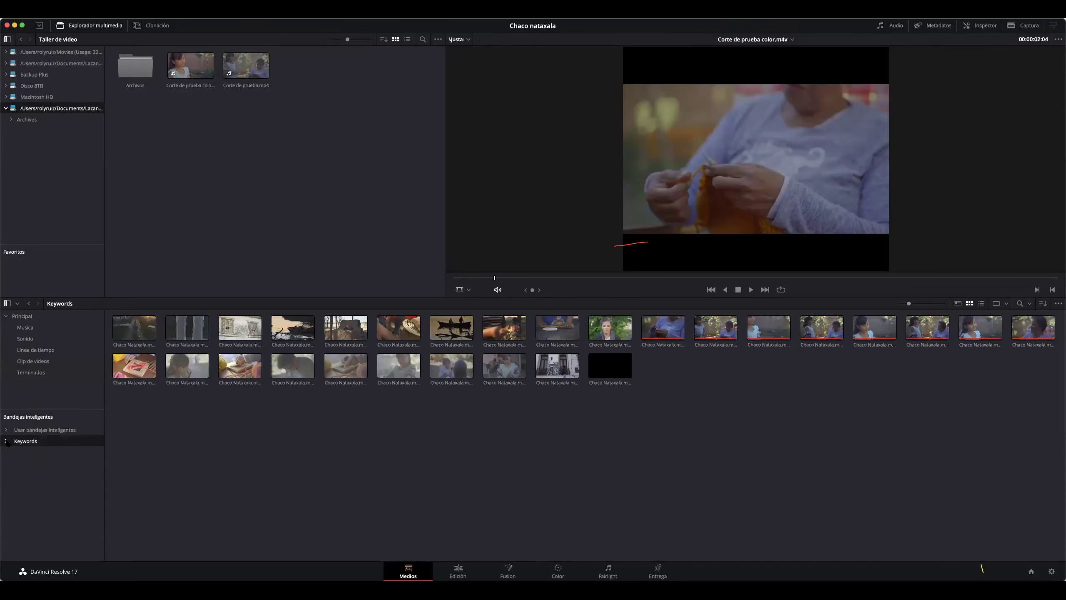
{"action": "left_click", "coordinate": [7, 443]}
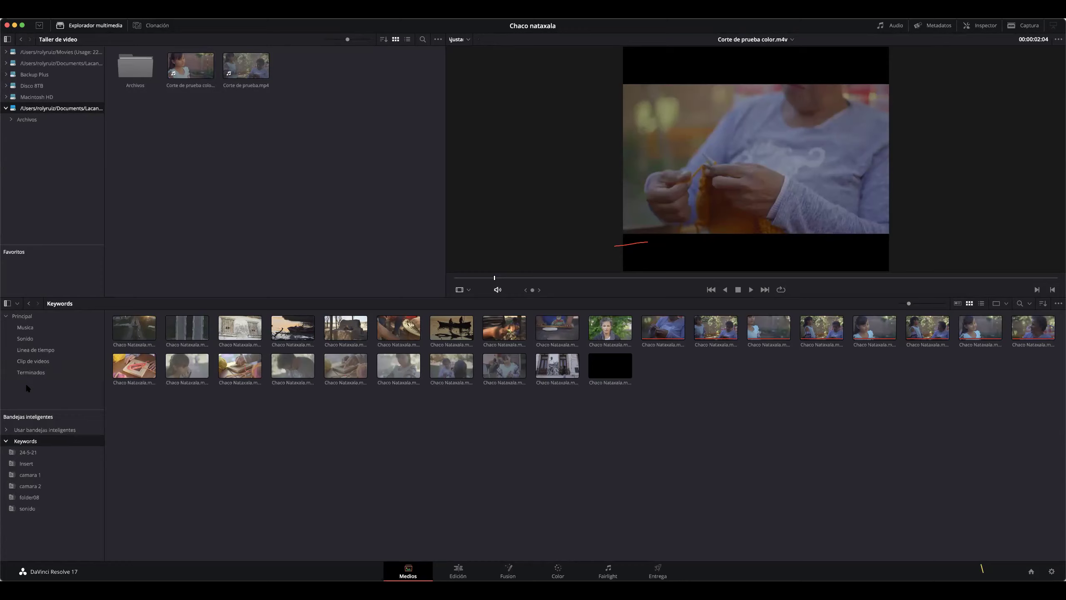
- Return to the Clip de videos bin, show the clip metadata and load C0095.mp4
{"action": "left_click", "coordinate": [33, 361]}
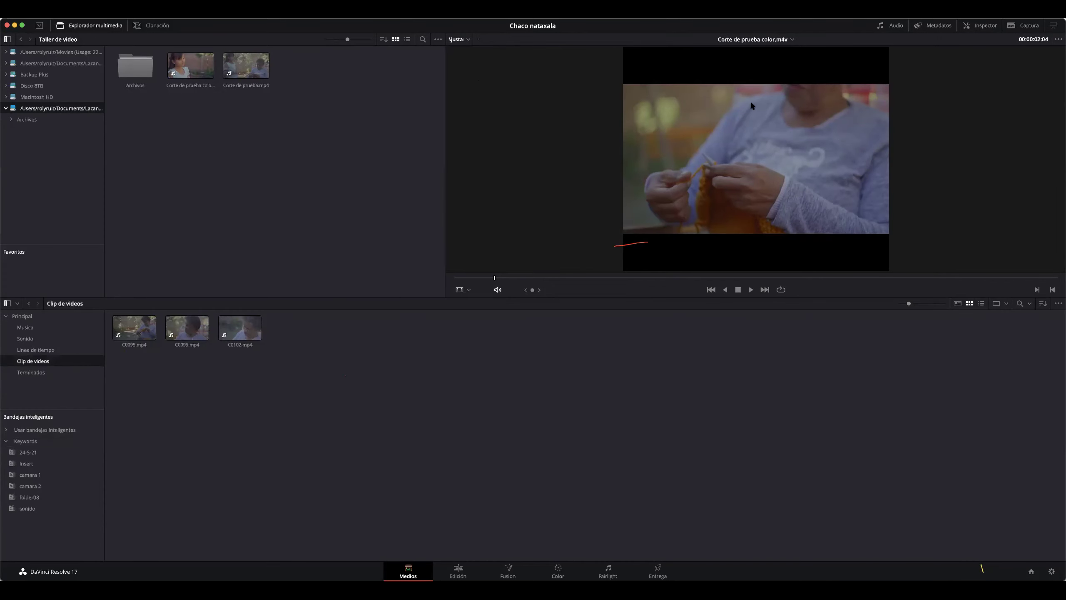
{"action": "left_click", "coordinate": [923, 26]}
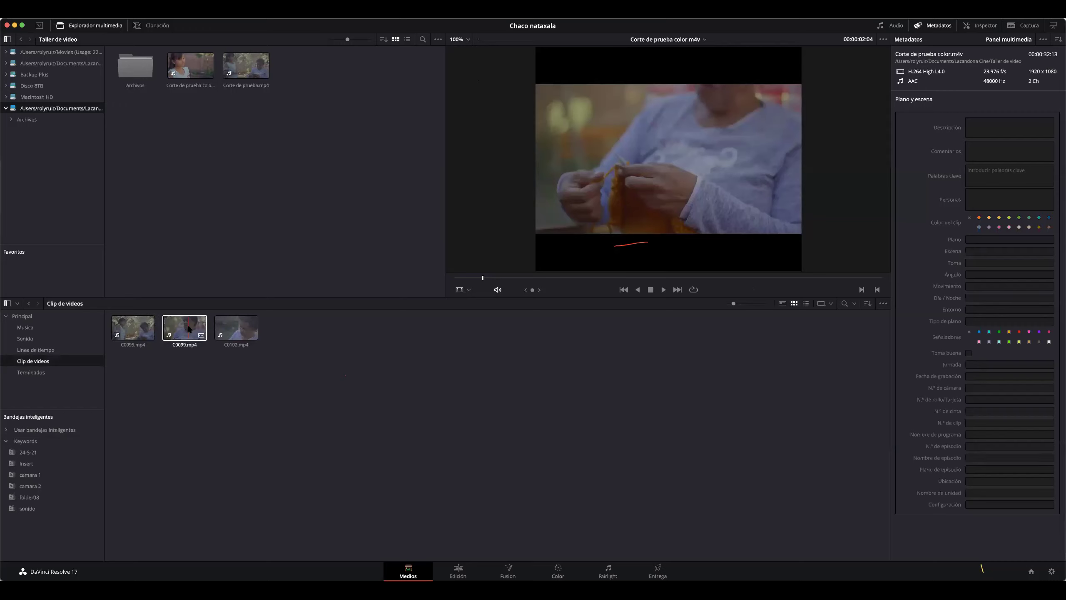
{"action": "left_click", "coordinate": [125, 326]}
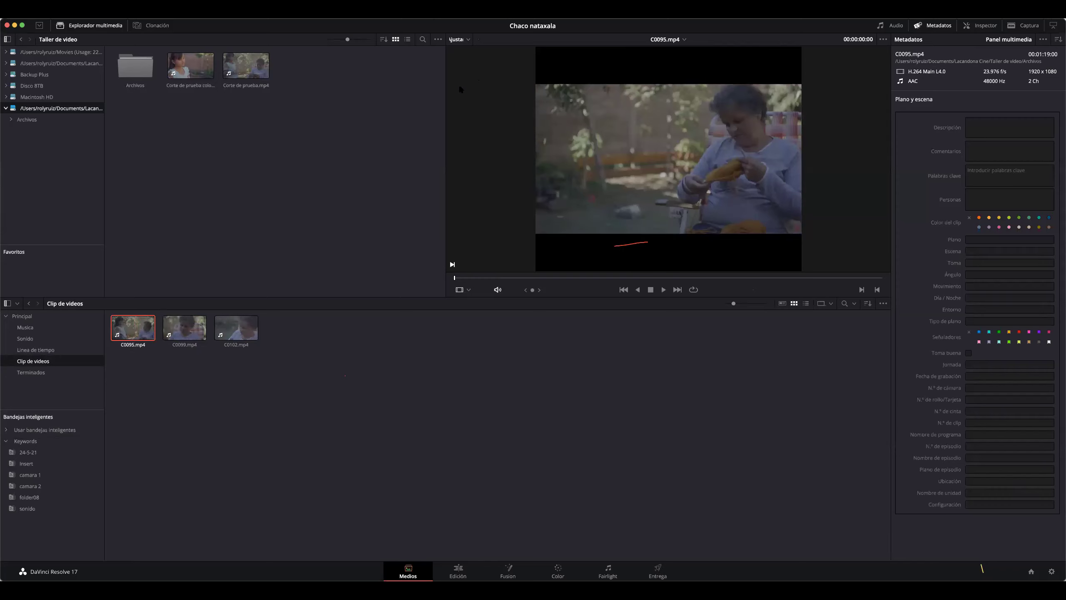
- Enlarge the viewer image to about 188% and scrub C0095.mp4 to 00:00:50:04
{"action": "left_click", "coordinate": [459, 40]}
{"action": "left_click", "coordinate": [458, 96]}
{"action": "scroll", "coordinate": [651, 177], "scroll_direction": "up", "scroll_amount": 3}
{"action": "scroll", "coordinate": [651, 177], "scroll_direction": "down", "scroll_amount": 3}
{"action": "scroll", "coordinate": [651, 177], "scroll_direction": "up", "scroll_amount": 4}
{"action": "scroll", "coordinate": [651, 182], "scroll_direction": "down", "scroll_amount": 4}
{"action": "scroll", "coordinate": [646, 187], "scroll_direction": "up", "scroll_amount": 3}
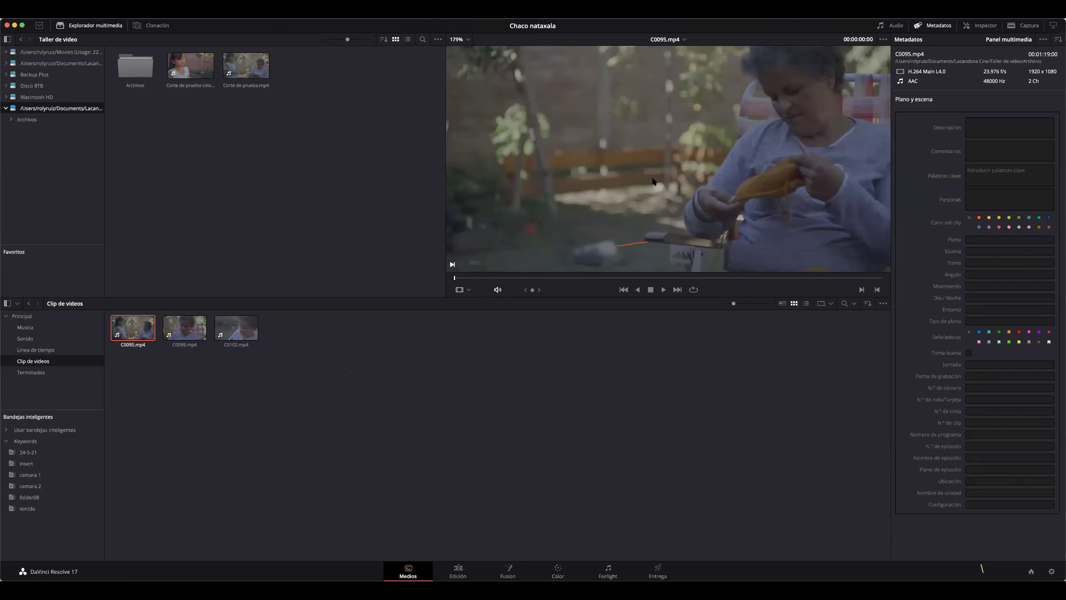
{"action": "left_click_drag", "start_coordinate": [473, 279], "coordinate": [726, 278]}
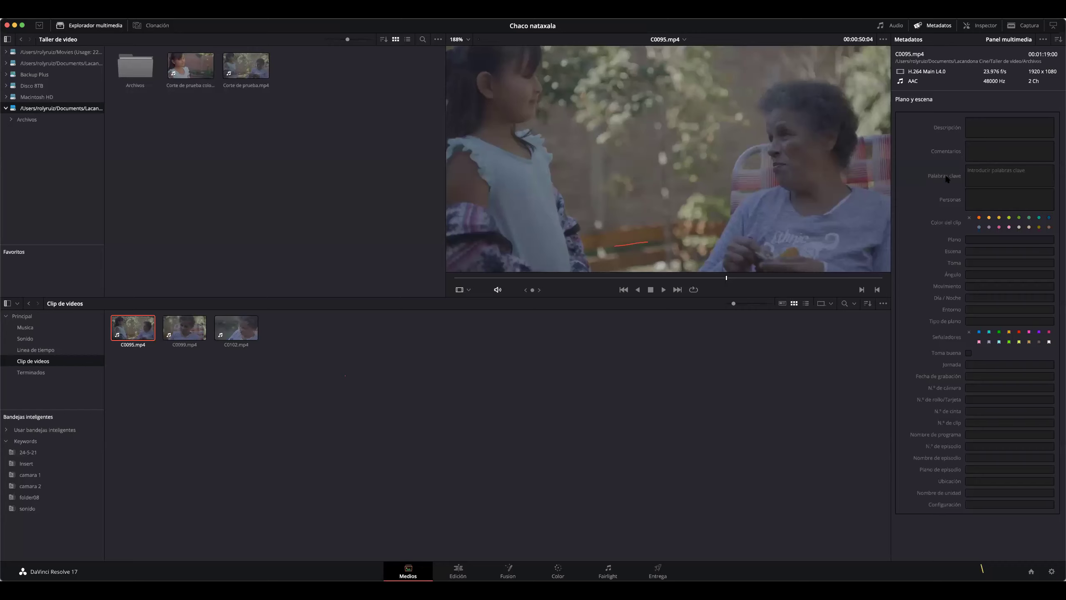
- Add the keyword Plano conjunto to the metadata of C0095.mp4
{"action": "left_click", "coordinate": [972, 179]}
{"action": "type", "text": "Pla"}
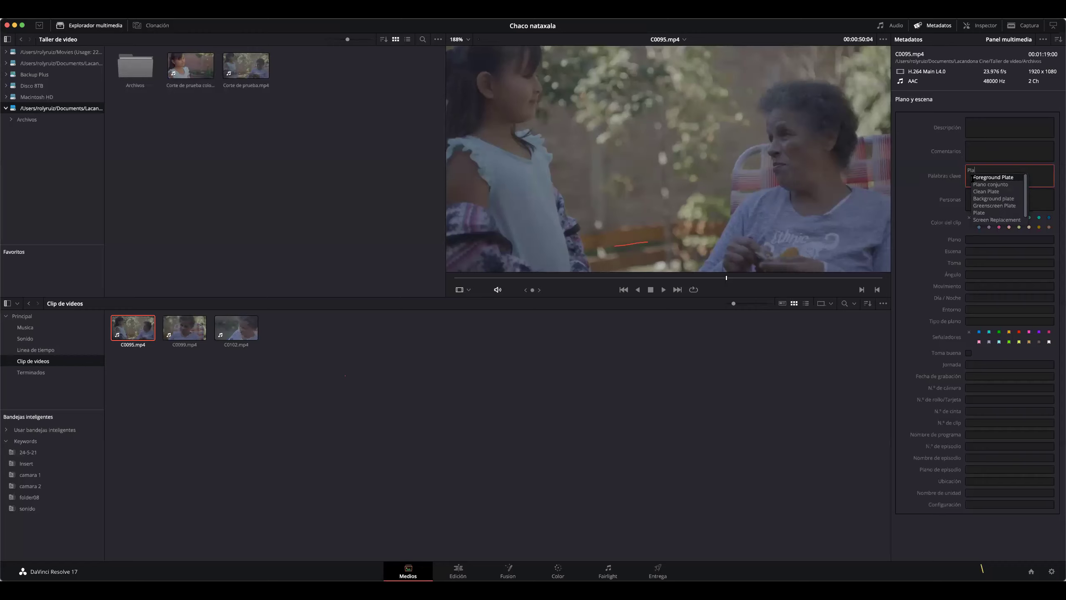
{"action": "type", "text": "no"}
{"action": "left_click", "coordinate": [993, 177]}
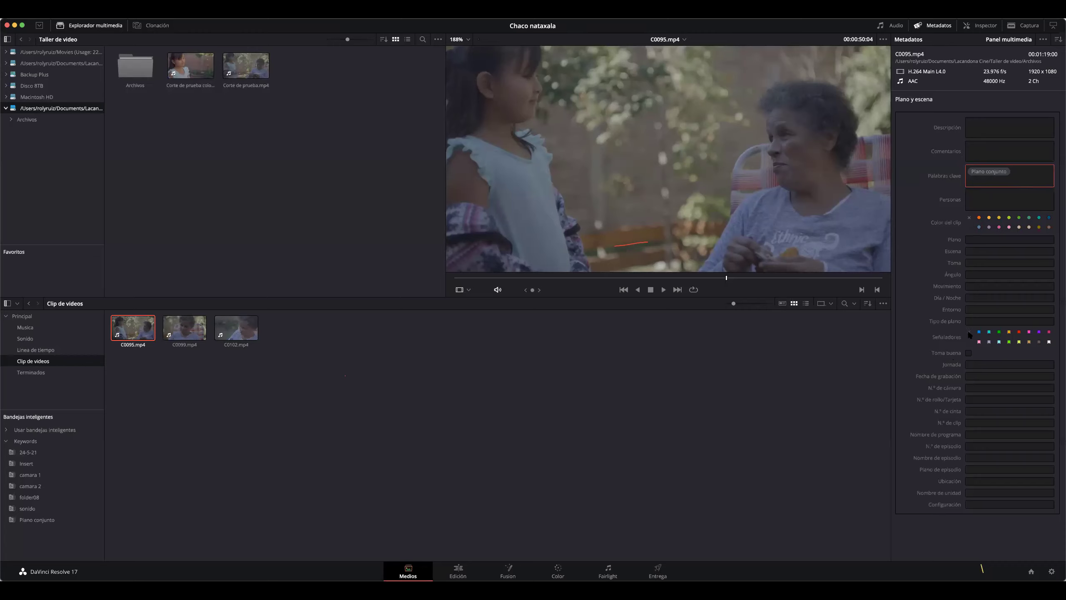
- Mark C0095.mp4 as Toma buena and enter the description "Plano conjunto niña y ab"
{"action": "left_click", "coordinate": [969, 353]}
{"action": "left_click", "coordinate": [993, 120]}
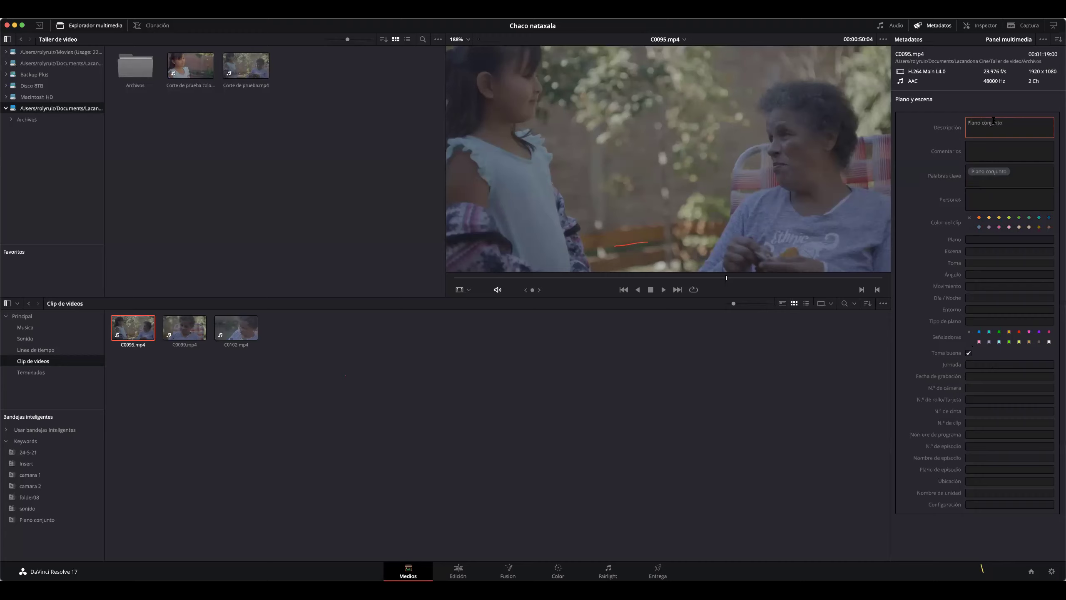
{"action": "type", "text": "ab"}
{"action": "left_click", "coordinate": [940, 189]}
- Compare the contents of the Plano conjunto keyword bin with the Clip de videos bin
{"action": "left_click", "coordinate": [37, 521]}
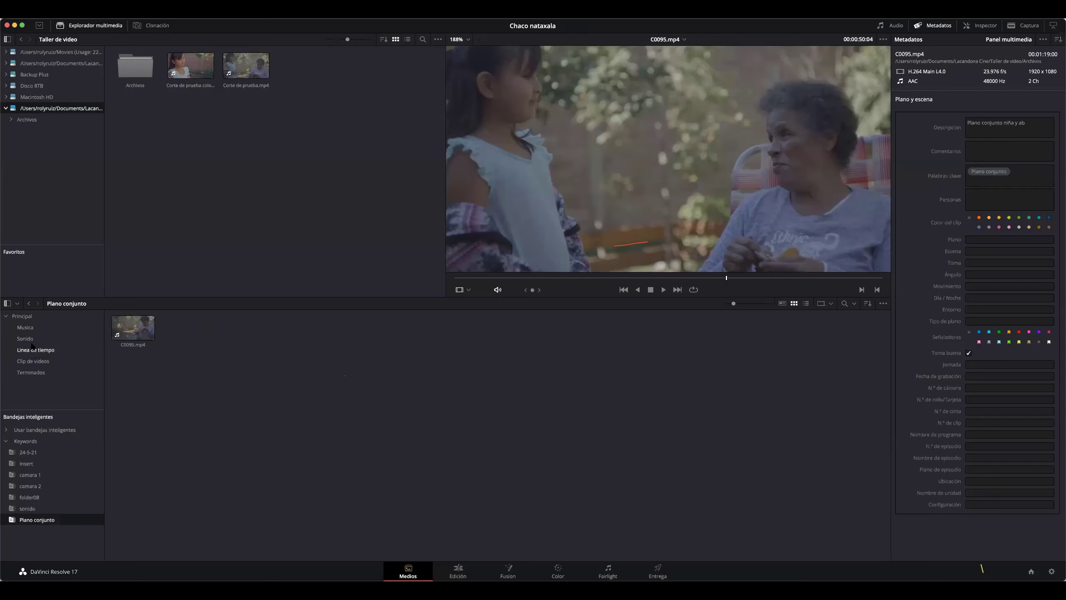
{"action": "left_click", "coordinate": [47, 363]}
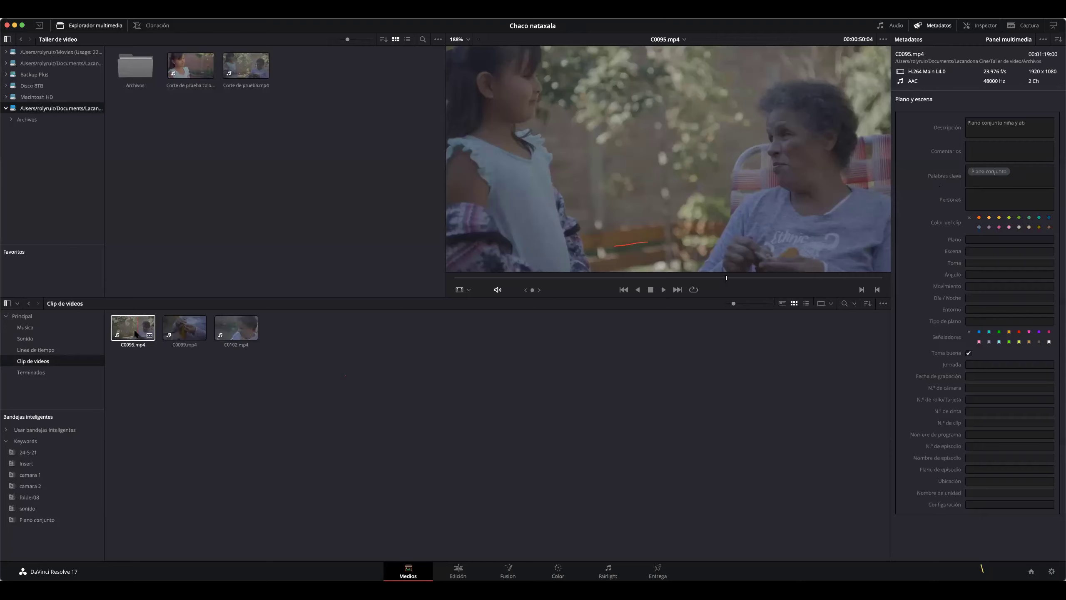
{"action": "left_click", "coordinate": [48, 521]}
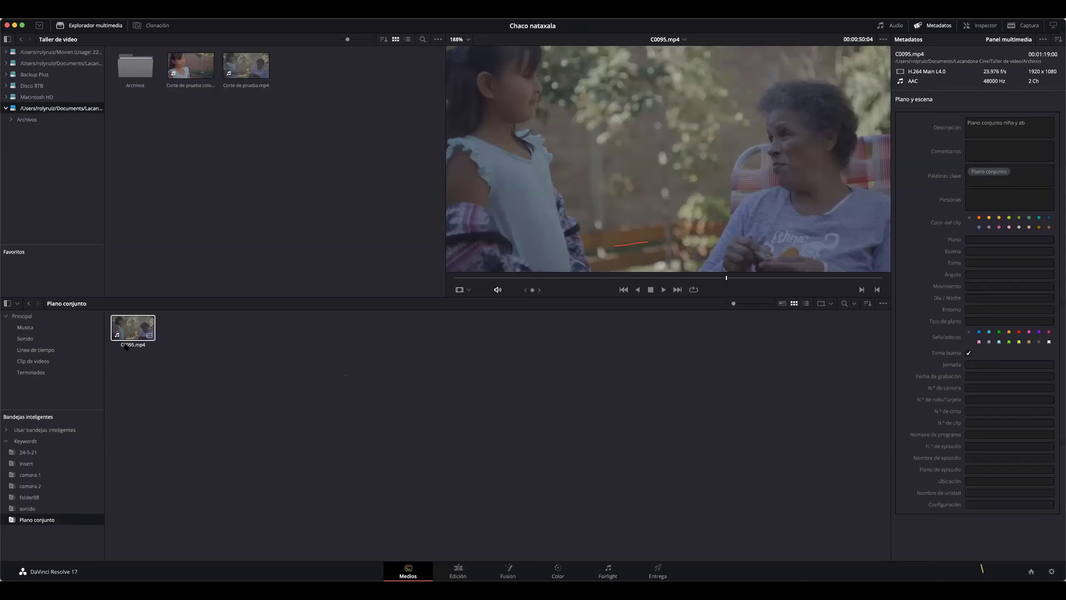
- Change the keyword of C0095.mp4 to "Plano conjunto abuela y niña" and open the matching keyword bin
{"action": "double_click", "coordinate": [987, 173]}
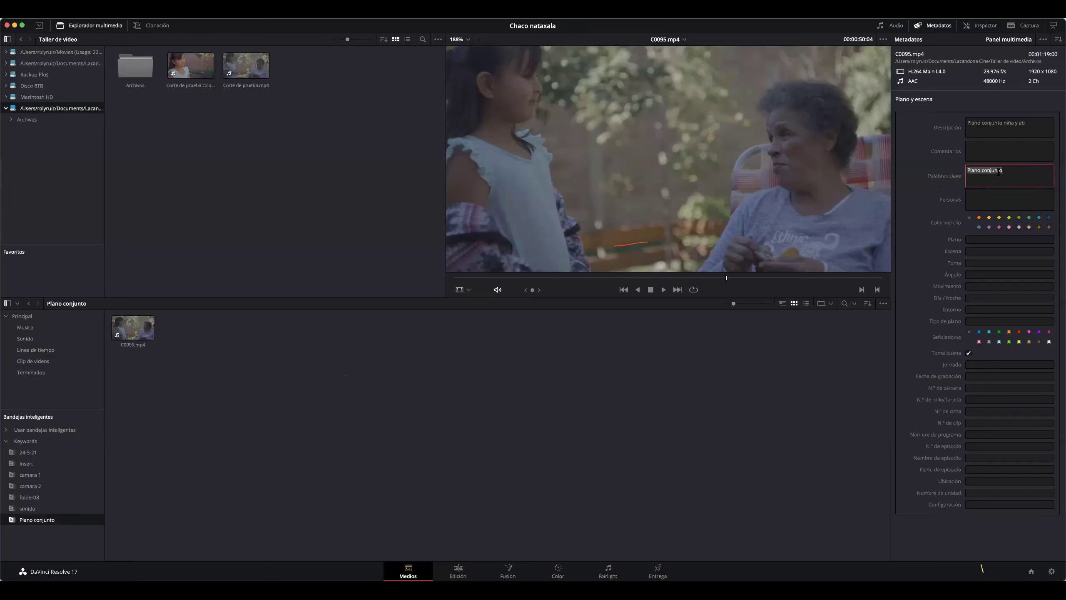
{"action": "key", "text": "Right"}
{"action": "key", "text": "Return"}
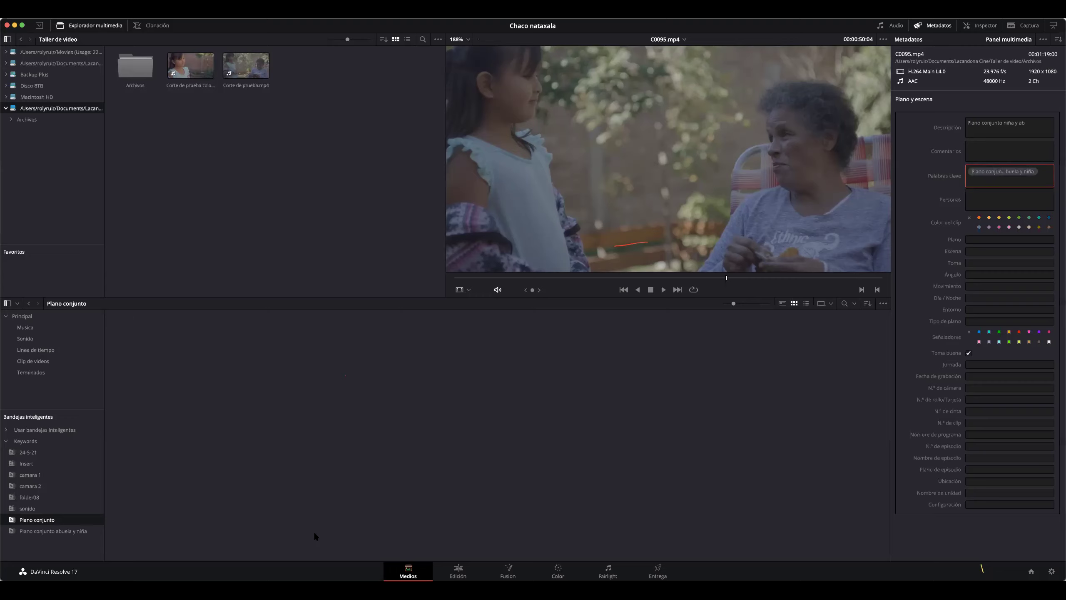
{"action": "left_click", "coordinate": [65, 531]}
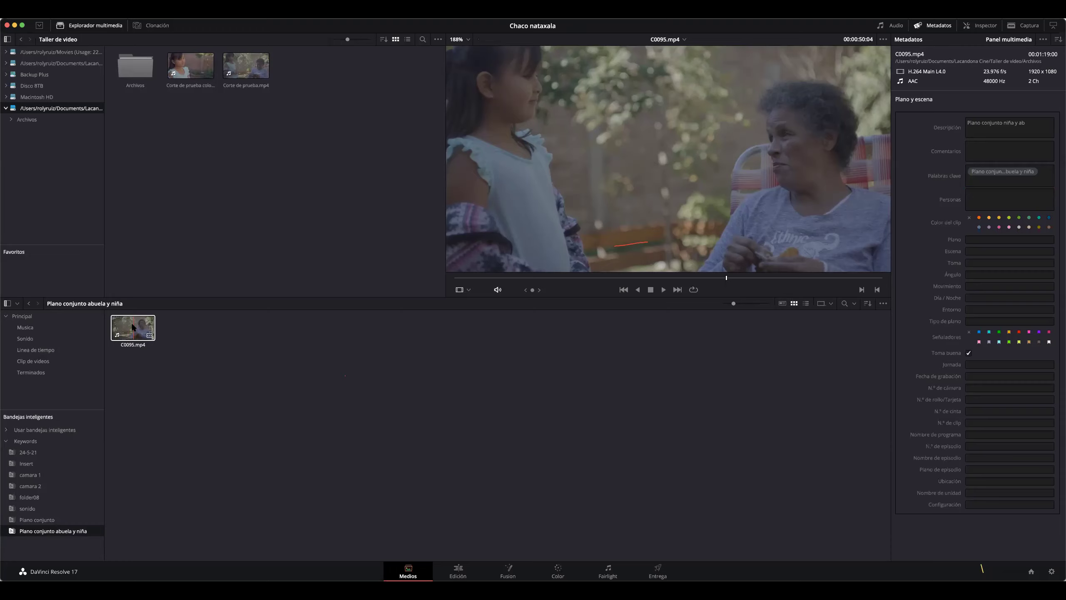
- Load C0099.mp4 from the Clip de videos bin and scrub it to 00:00:44:19
{"action": "left_click", "coordinate": [36, 350]}
{"action": "left_click", "coordinate": [34, 361]}
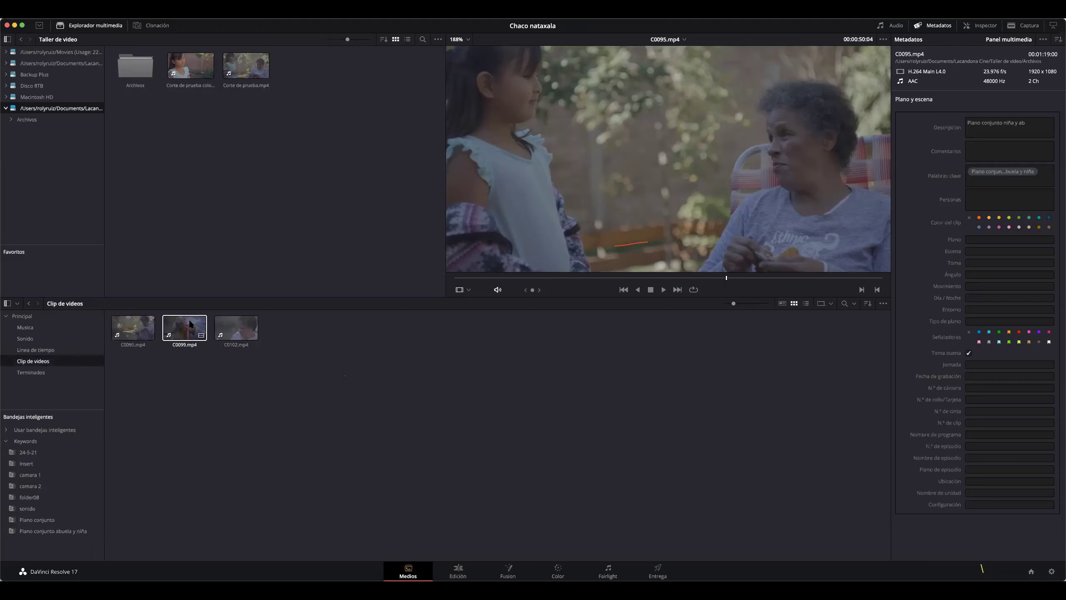
{"action": "left_click", "coordinate": [181, 332]}
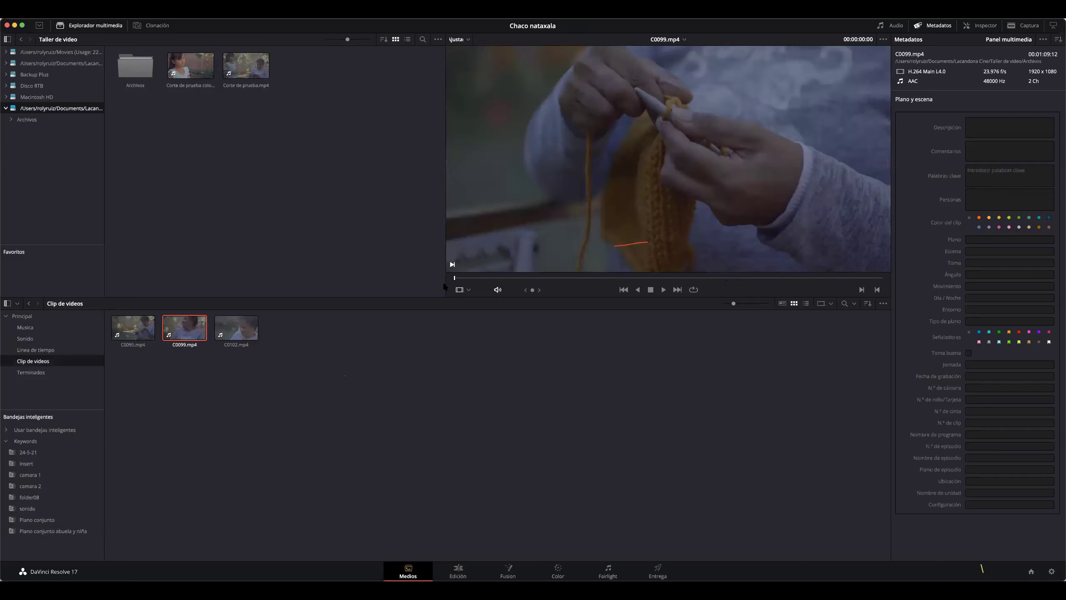
{"action": "left_click_drag", "start_coordinate": [503, 277], "coordinate": [730, 276]}
- Add the keyword "PP Abuela" to C0099.mp4 and open the matching keyword bin
{"action": "left_click", "coordinate": [984, 173]}
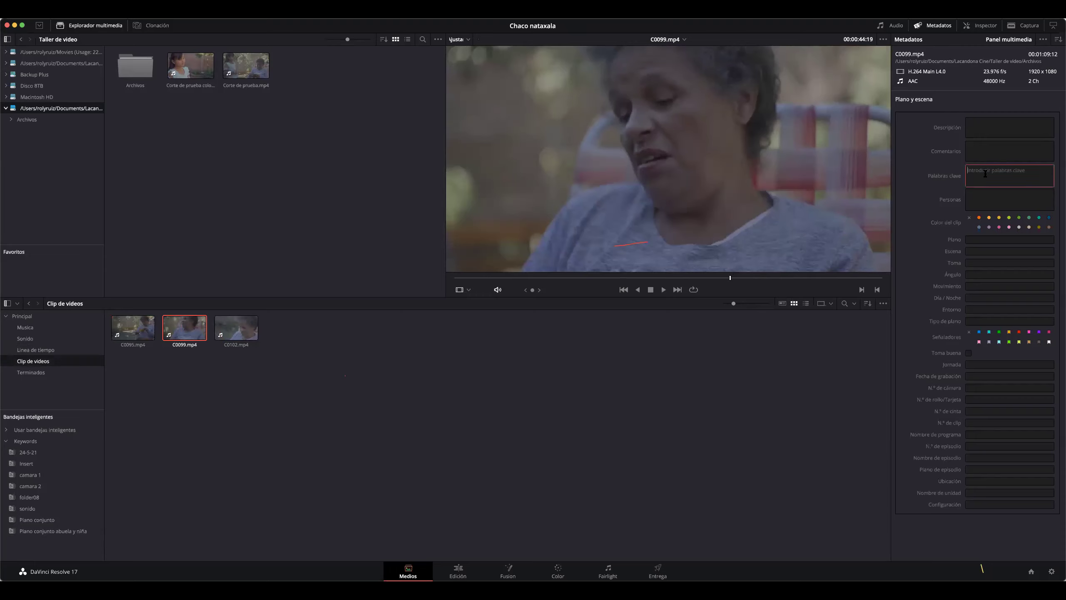
{"action": "type", "text": "PP Abuela"}
{"action": "key", "text": "Return"}
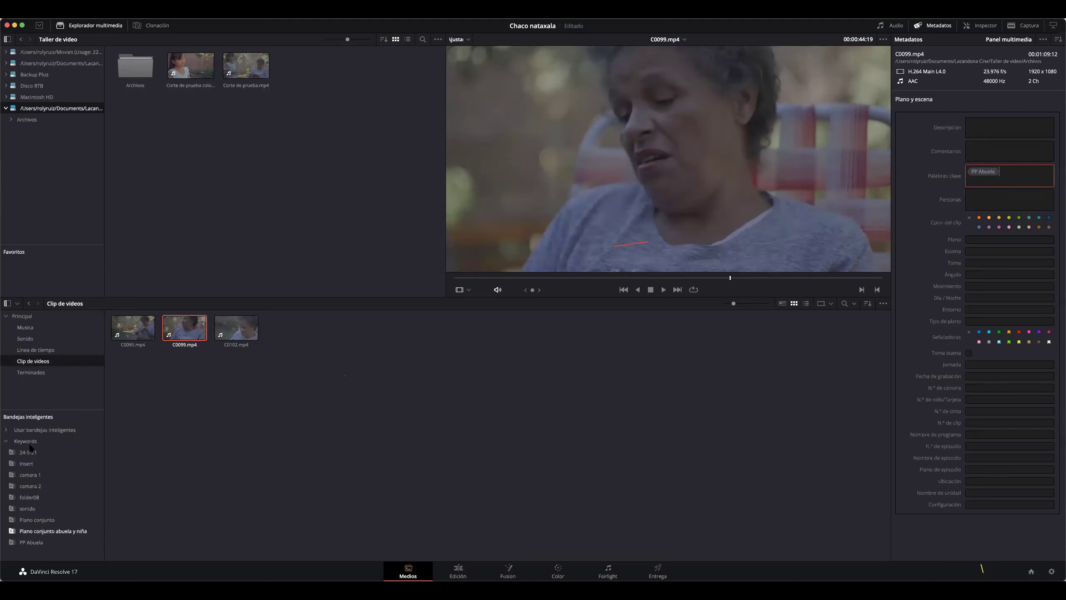
{"action": "left_click", "coordinate": [31, 542]}
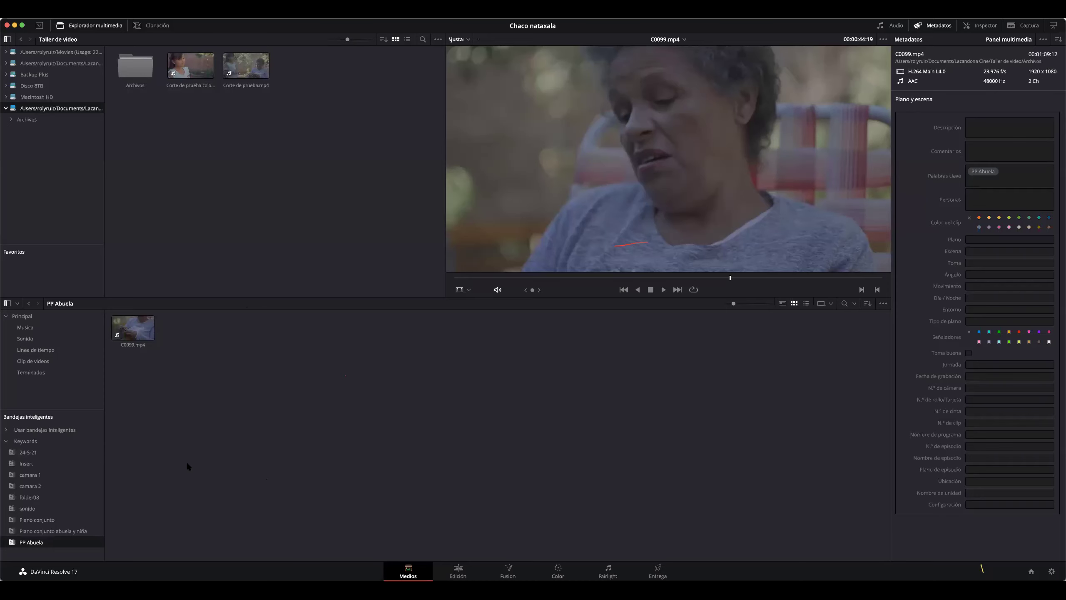
- Go to the Edición page and open the Linea de tiempo bin
{"action": "left_click", "coordinate": [463, 569]}
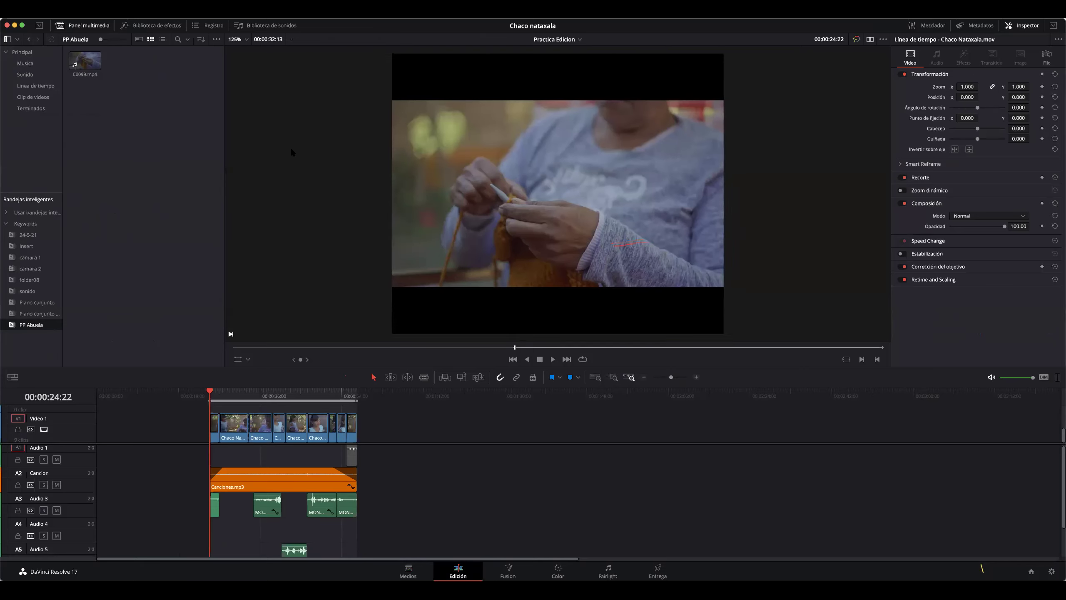
{"action": "scroll", "coordinate": [290, 147], "scroll_direction": "down", "scroll_amount": 2}
{"action": "scroll", "coordinate": [286, 171], "scroll_direction": "up", "scroll_amount": 5}
{"action": "scroll", "coordinate": [286, 172], "scroll_direction": "down", "scroll_amount": 3}
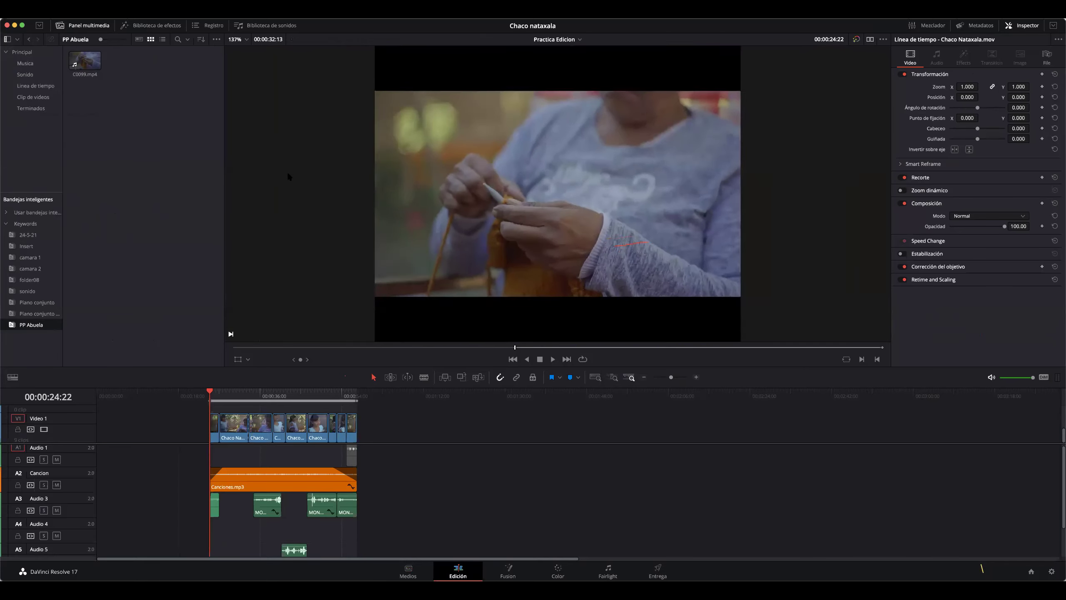
{"action": "scroll", "coordinate": [286, 170], "scroll_direction": "up", "scroll_amount": 1}
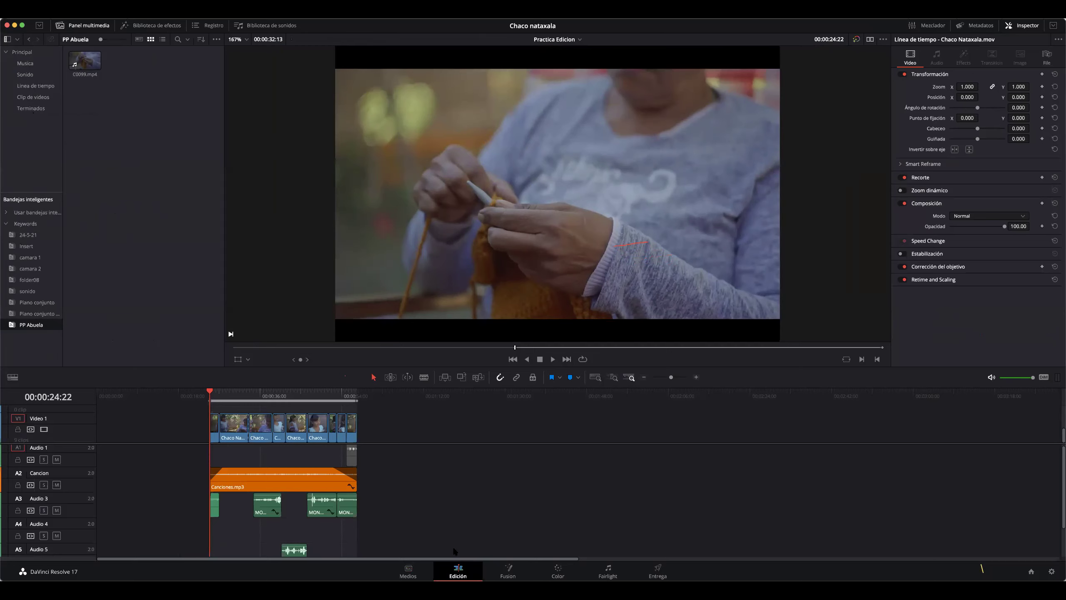
{"action": "left_click", "coordinate": [32, 85]}
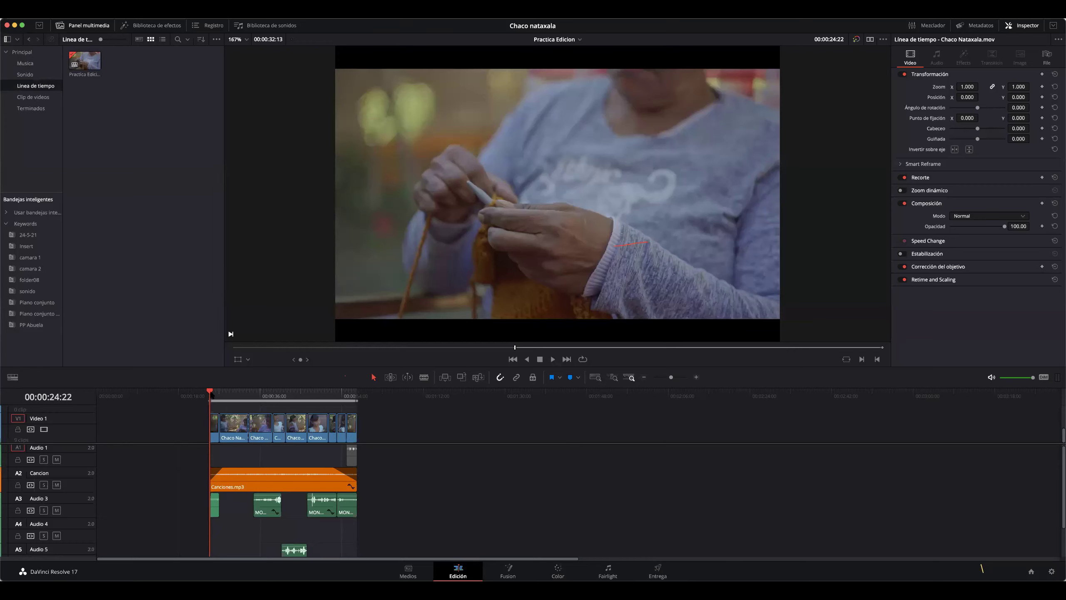
- Bypass the color grades and Fusion effects, and review the Practica Edicion timeline by scrubbing and playing it
{"action": "left_click_drag", "start_coordinate": [212, 394], "coordinate": [317, 399]}
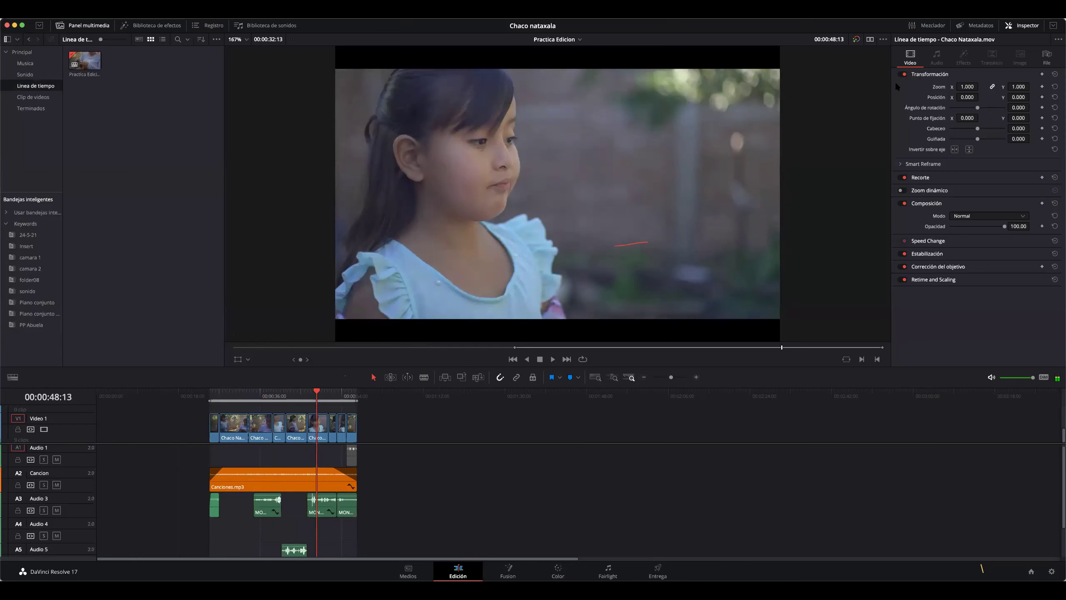
{"action": "left_click", "coordinate": [856, 40]}
{"action": "left_click", "coordinate": [219, 394]}
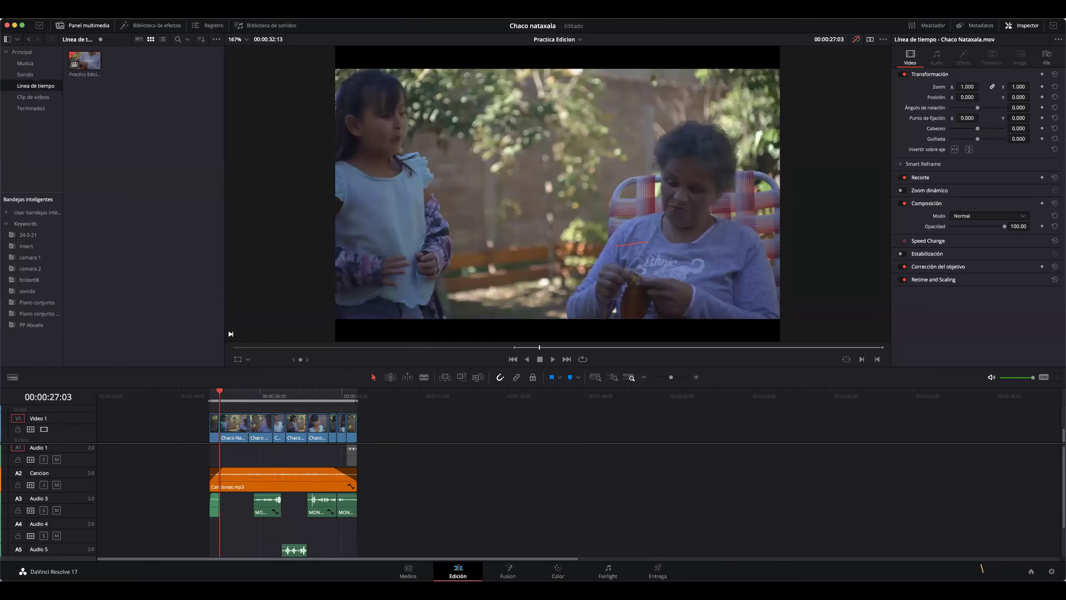
{"action": "left_click_drag", "start_coordinate": [221, 410], "coordinate": [362, 436]}
{"action": "mouse_move", "coordinate": [219, 395]}
{"action": "left_mouse_down"}
{"action": "mouse_move", "coordinate": [309, 401]}
{"action": "mouse_move", "coordinate": [214, 402]}
{"action": "mouse_move", "coordinate": [289, 400]}
{"action": "mouse_move", "coordinate": [215, 395]}
{"action": "mouse_move", "coordinate": [230, 395]}
{"action": "left_mouse_up"}
{"action": "key", "text": "l"}
{"action": "key", "text": "l"}
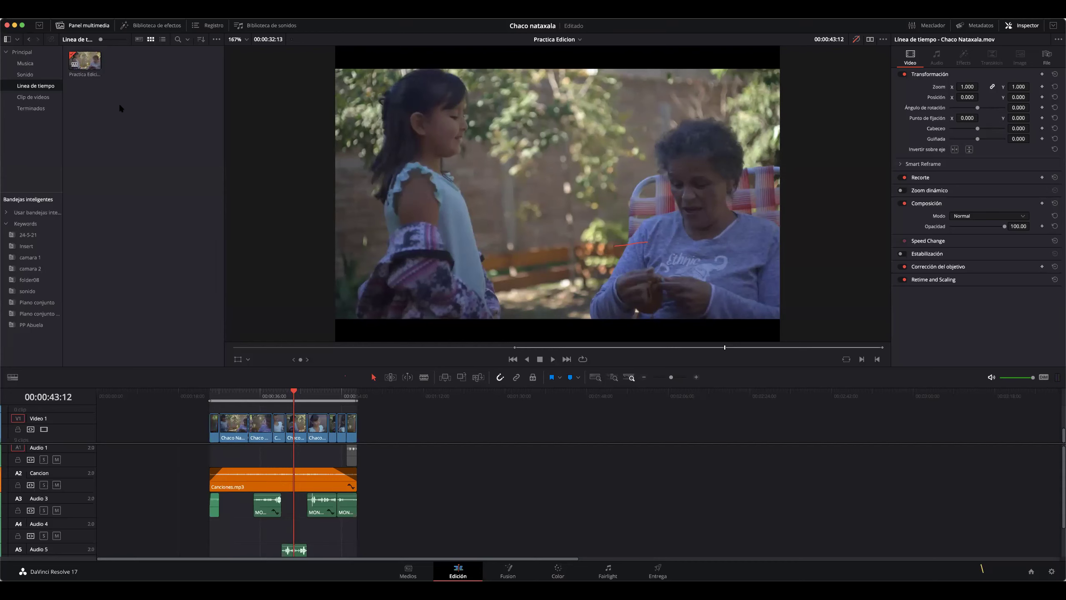
- Create an empty timeline named "Prueba Taller Edicion" in the Linea de tiempo bin, using the project settings
{"action": "right_click", "coordinate": [94, 119]}
{"action": "key", "text": "Escape"}
{"action": "left_click", "coordinate": [29, 55]}
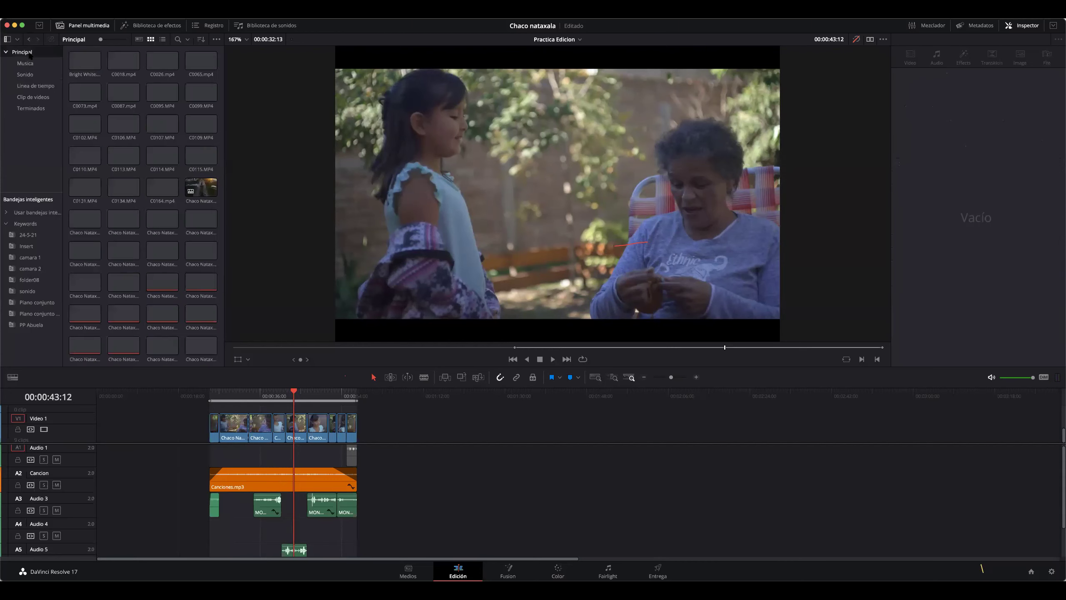
{"action": "left_click", "coordinate": [31, 86]}
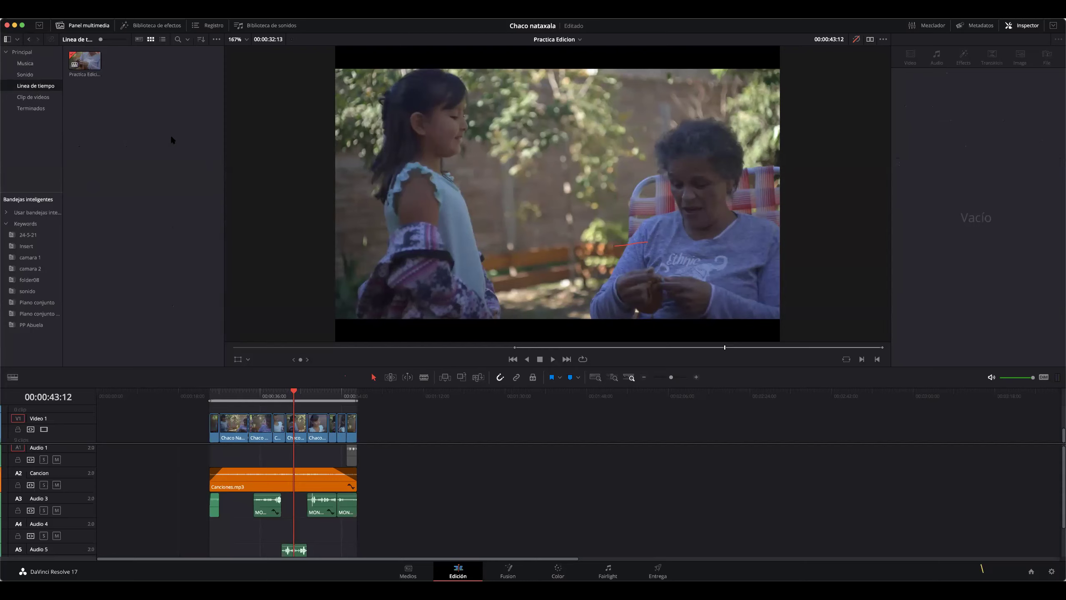
{"action": "right_click", "coordinate": [152, 138]}
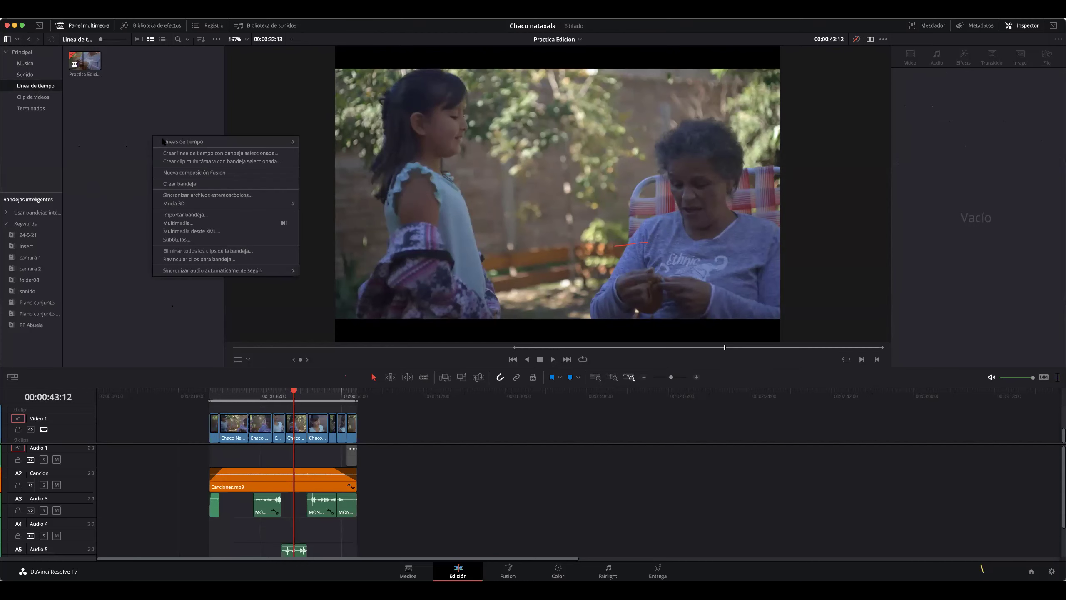
{"action": "mouse_move", "coordinate": [251, 141]}
{"action": "left_click", "coordinate": [325, 144]}
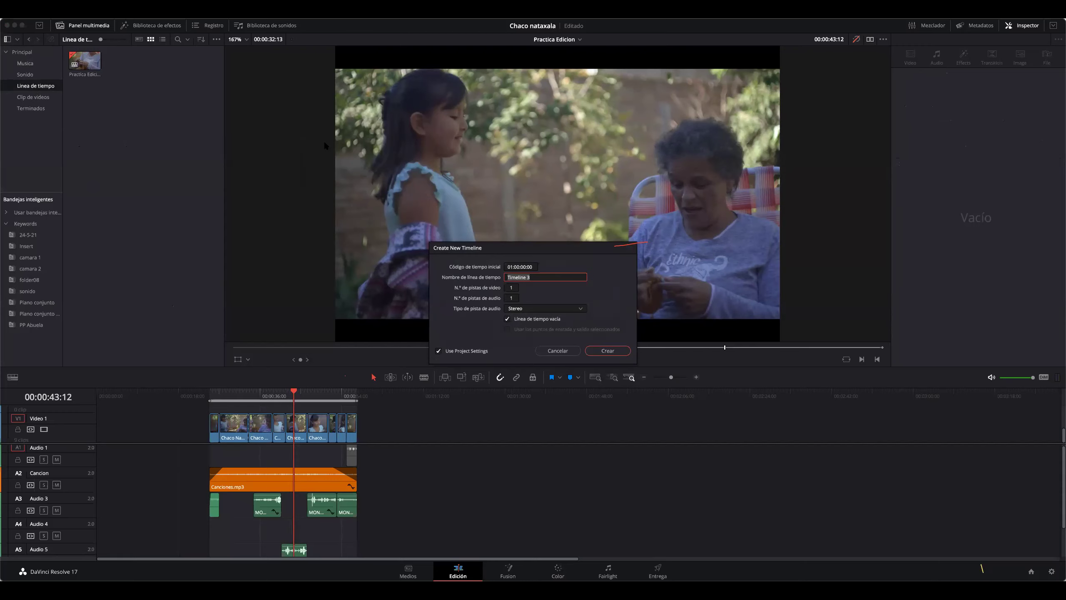
{"action": "type", "text": "Prueba Taller Edu"}
{"action": "left_click", "coordinate": [607, 350]}
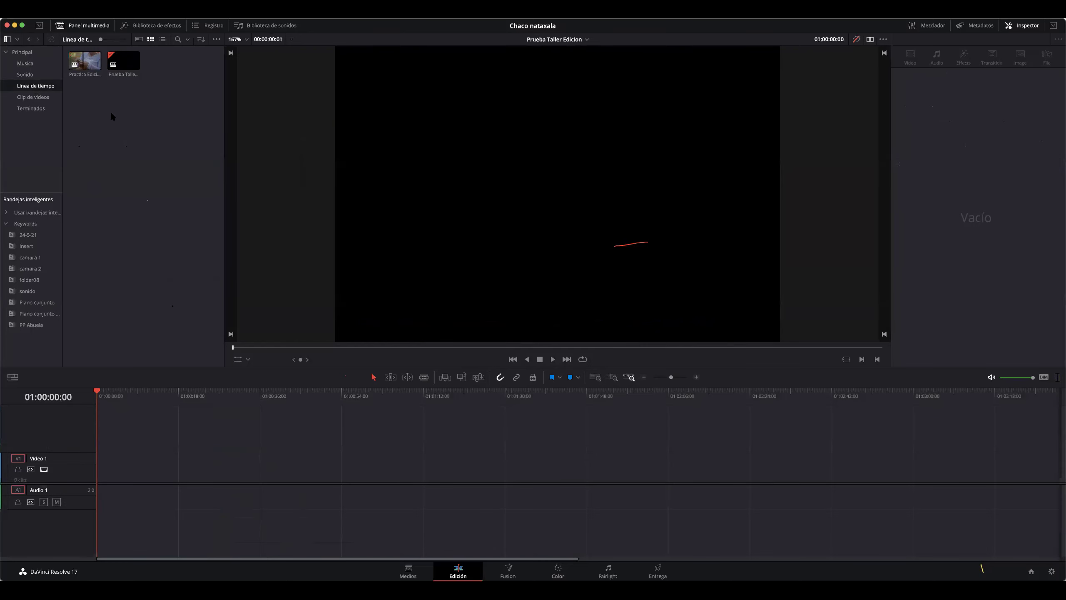
- Check the new timeline in its bin and open the Clip de videos bin
{"action": "left_click", "coordinate": [166, 128]}
{"action": "left_click", "coordinate": [123, 60]}
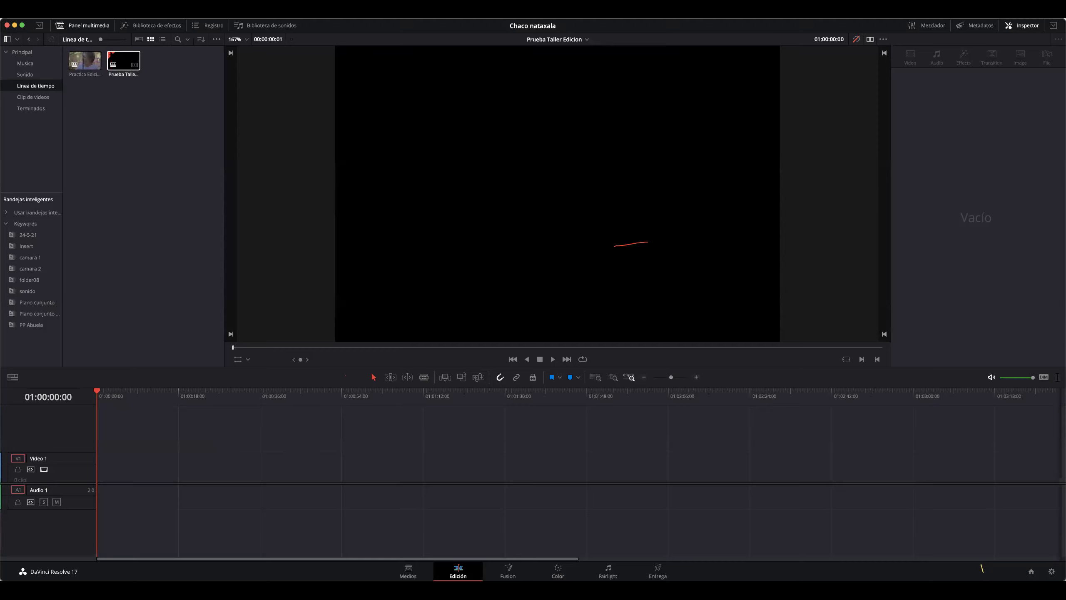
{"action": "left_click", "coordinate": [124, 62]}
{"action": "left_click", "coordinate": [80, 100]}
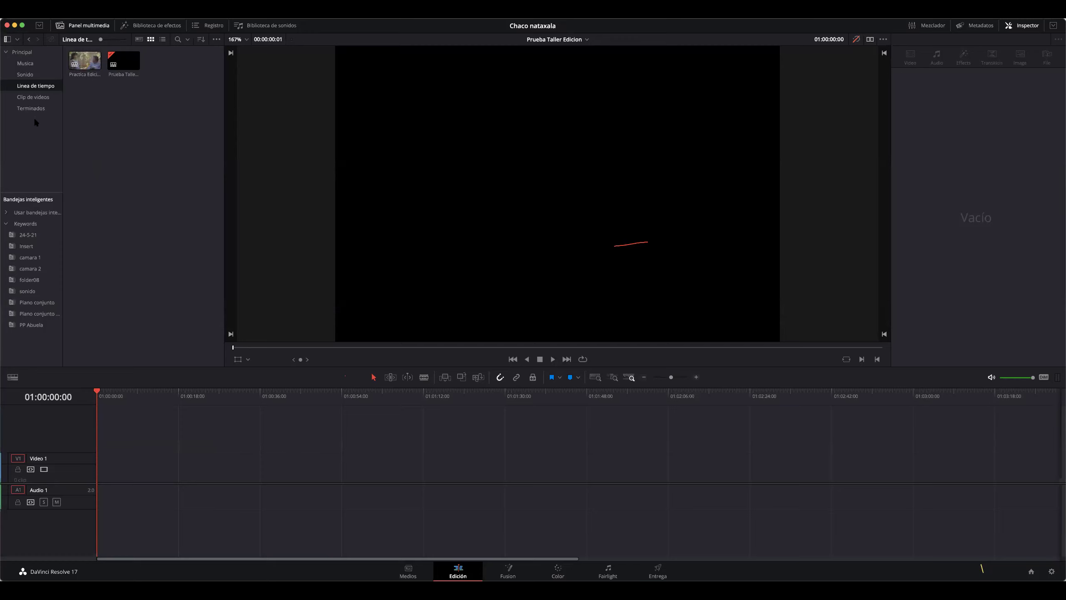
{"action": "left_click", "coordinate": [33, 97]}
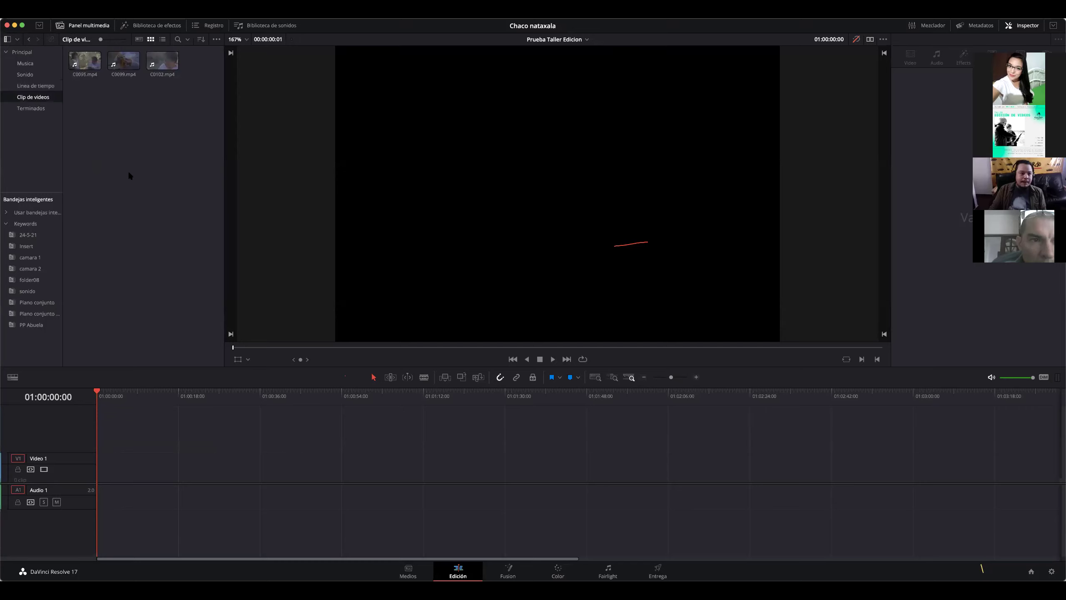
{"action": "left_click", "coordinate": [85, 61]}
{"action": "left_click", "coordinate": [83, 97]}
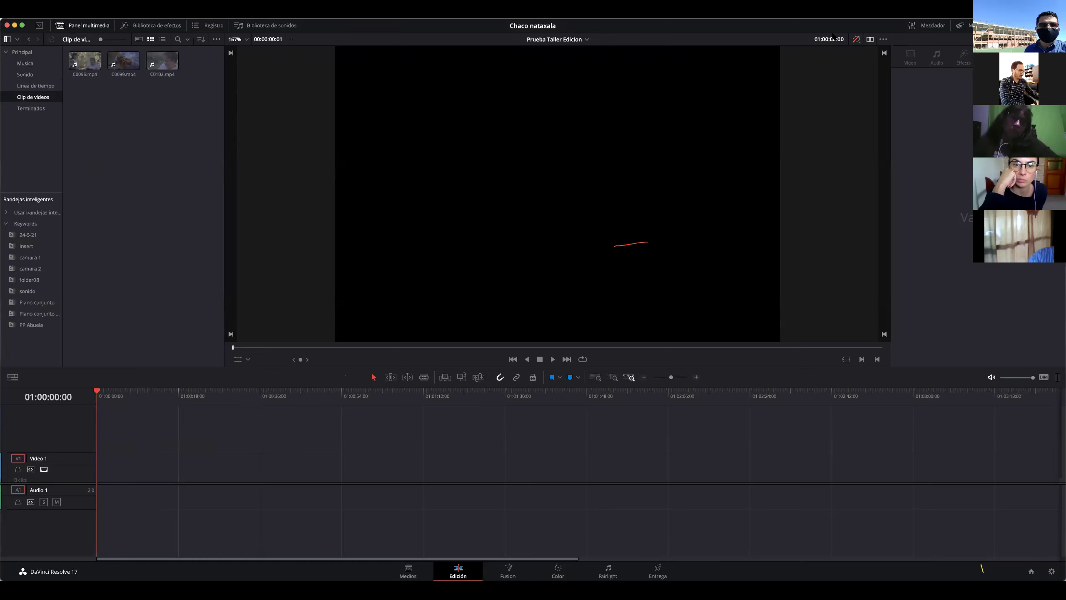
- Switch the Edición page to the Dos visores layout to show the source and timeline viewers together
{"action": "left_click", "coordinate": [884, 40]}
{"action": "left_click", "coordinate": [883, 40]}
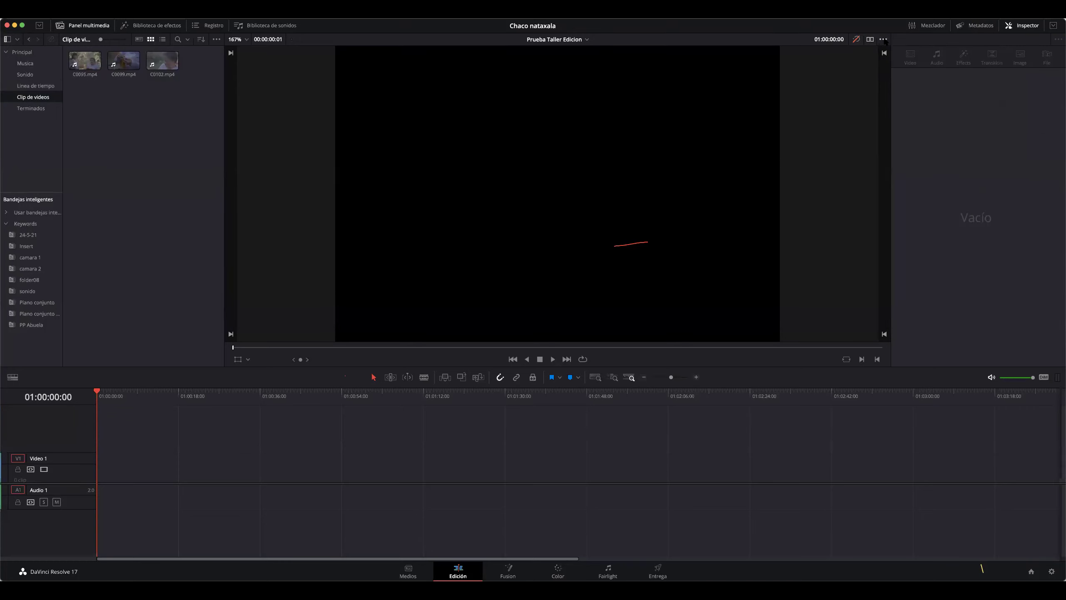
{"action": "left_click", "coordinate": [884, 40]}
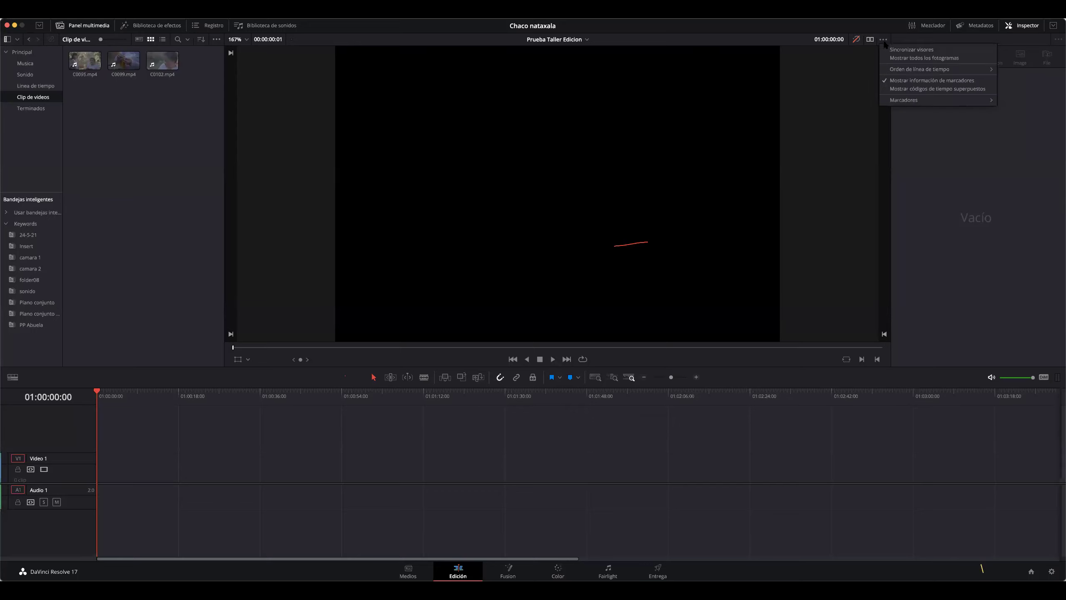
{"action": "left_click", "coordinate": [882, 41]}
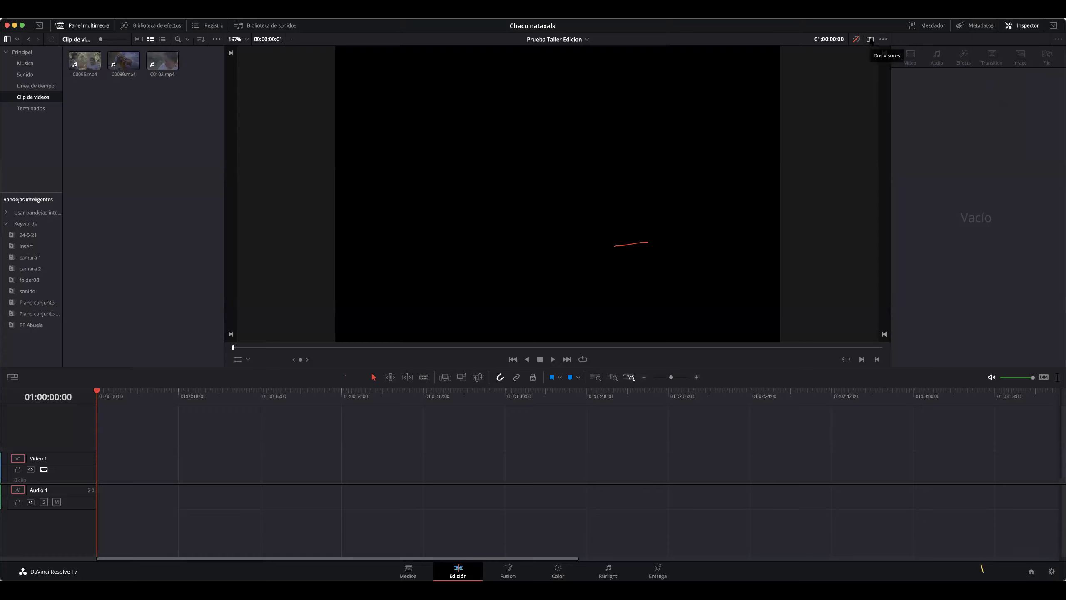
{"action": "left_click", "coordinate": [869, 39]}
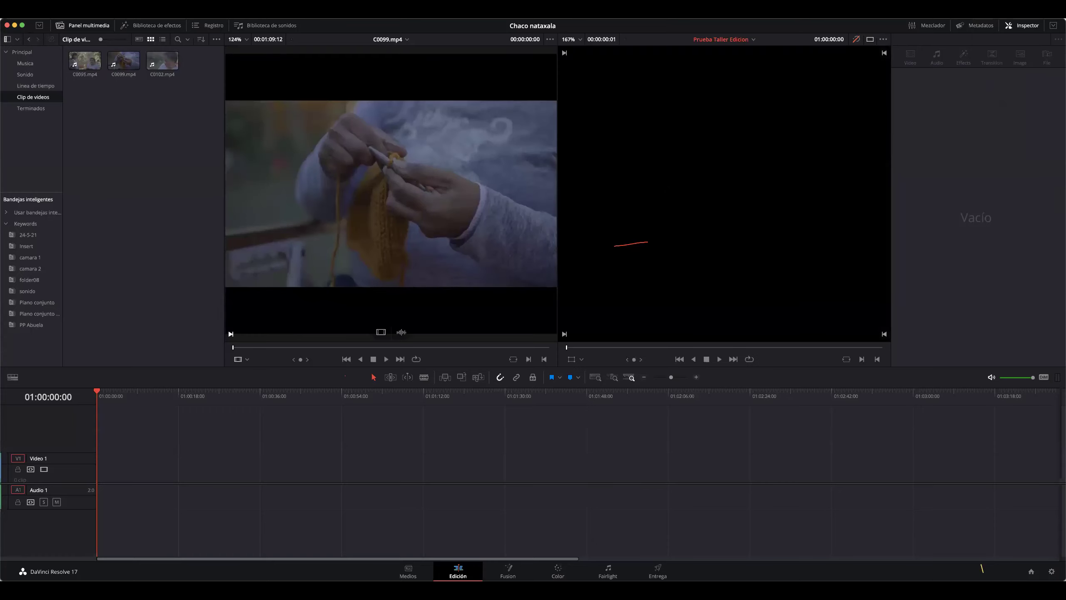
- Load C0095.mp4 into the source viewer and enlarge the viewers by narrowing the media pool and hiding its bin list
{"action": "left_click", "coordinate": [82, 61]}
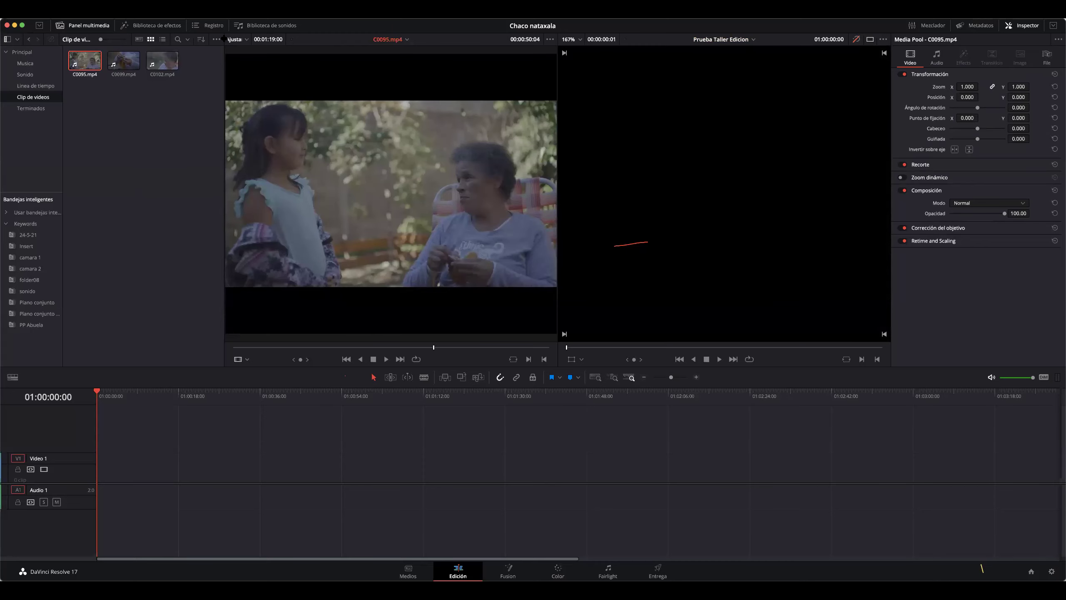
{"action": "left_click_drag", "start_coordinate": [222, 39], "coordinate": [190, 39]}
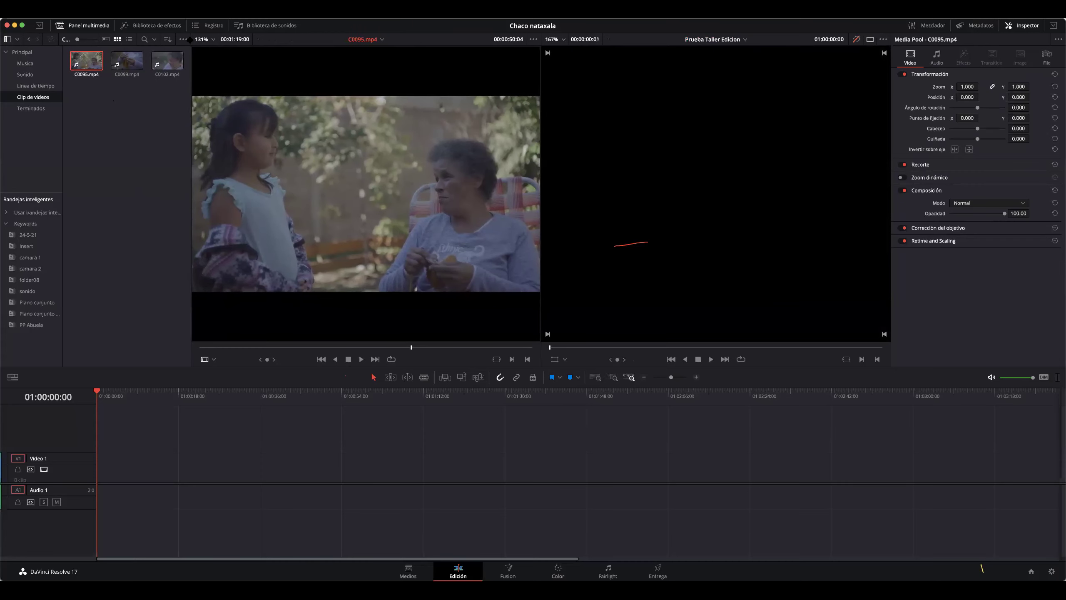
{"action": "left_click", "coordinate": [8, 40]}
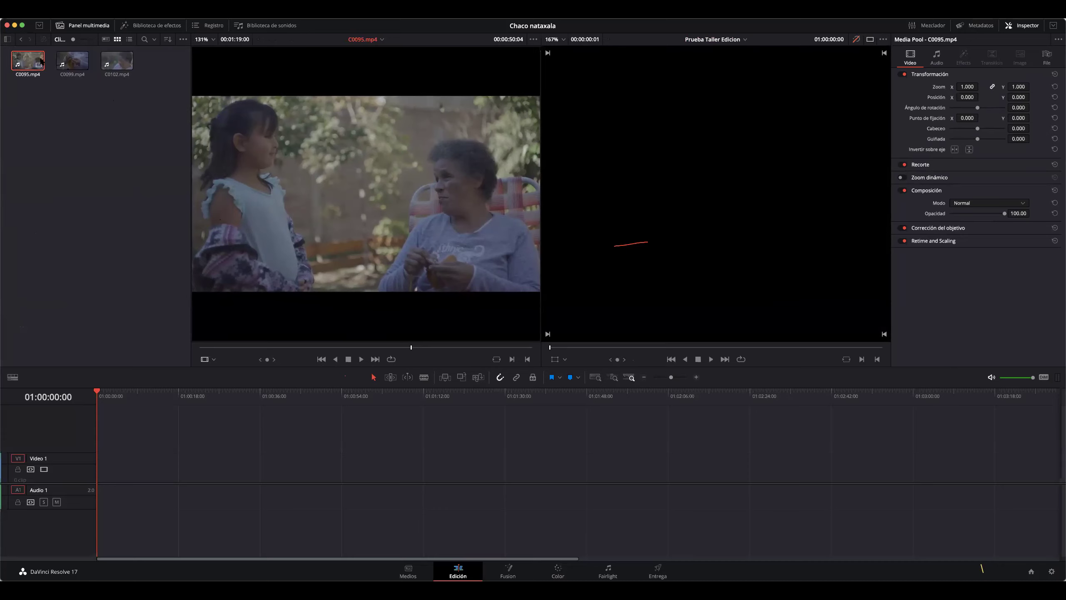
- Scrub and play C0095.mp4 in the source viewer with the monitoring volume turned down
{"action": "left_click", "coordinate": [211, 347]}
{"action": "left_click_drag", "start_coordinate": [253, 351], "coordinate": [388, 349]}
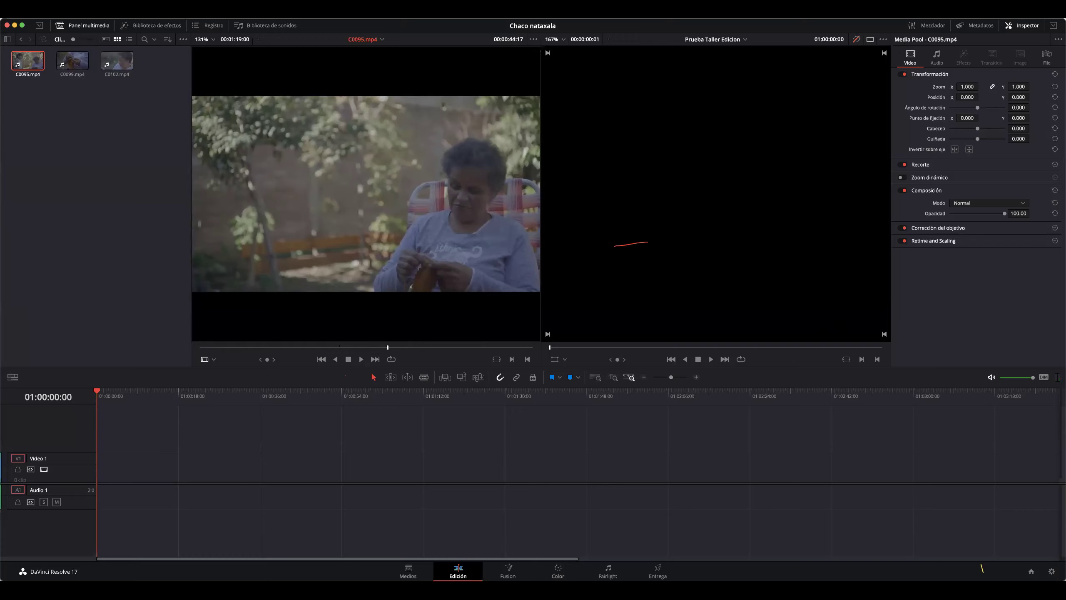
{"action": "mouse_move", "coordinate": [1034, 379]}
{"action": "left_click_drag", "start_coordinate": [1032, 378], "coordinate": [1016, 379]}
{"action": "key", "text": "l"}
{"action": "key", "text": "l"}
{"action": "key", "text": "l"}
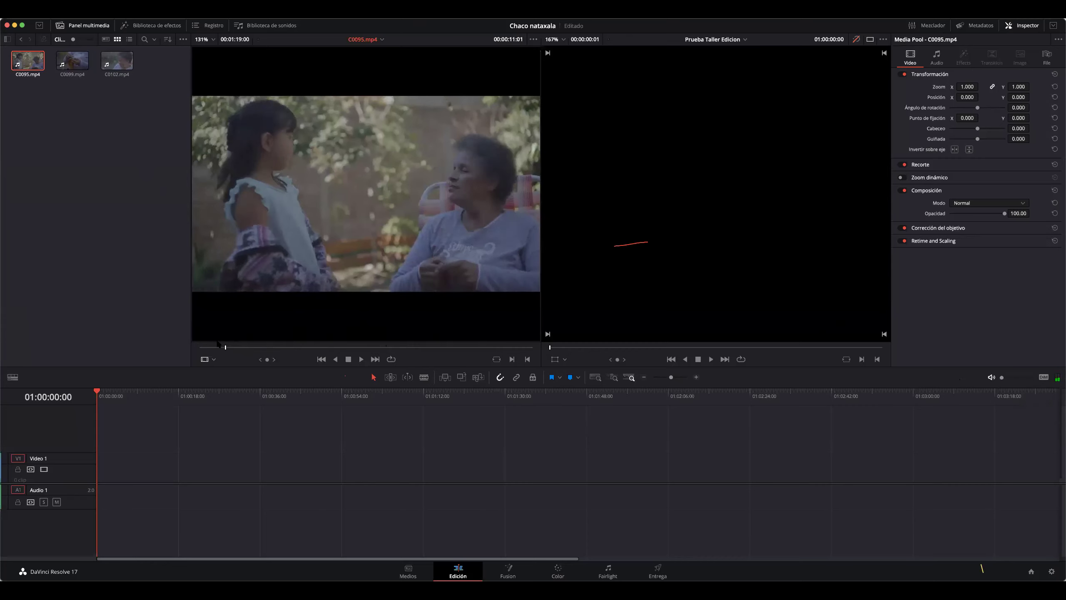
- Mark an in point on C0095.mp4 at 00:00:45:14 and play the source clip backwards
{"action": "left_click", "coordinate": [237, 347]}
{"action": "left_click", "coordinate": [337, 347]}
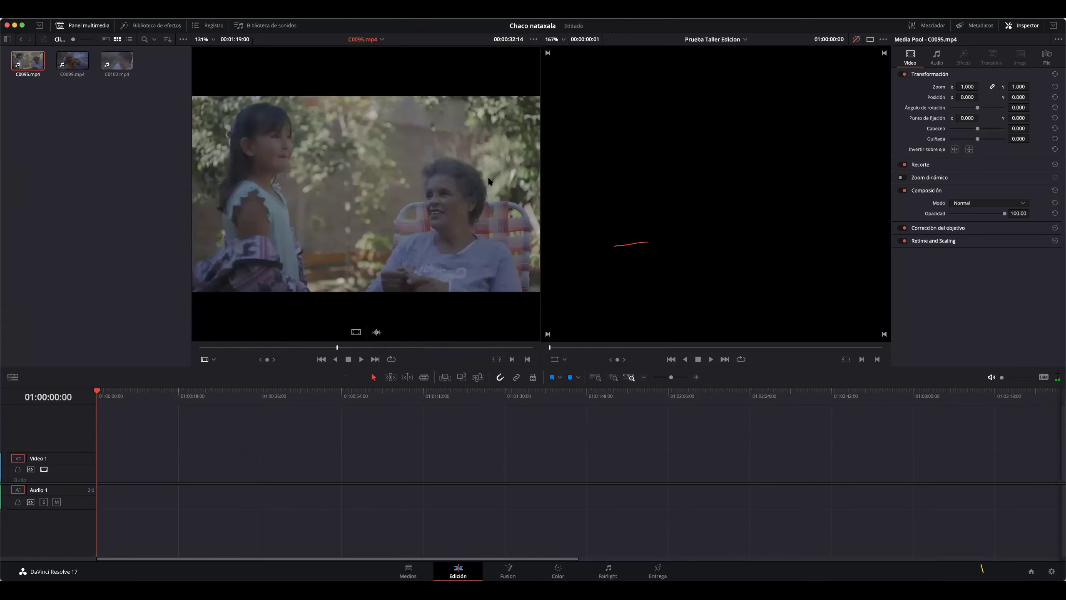
{"action": "left_click", "coordinate": [210, 347]}
{"action": "left_click_drag", "start_coordinate": [274, 349], "coordinate": [392, 349]}
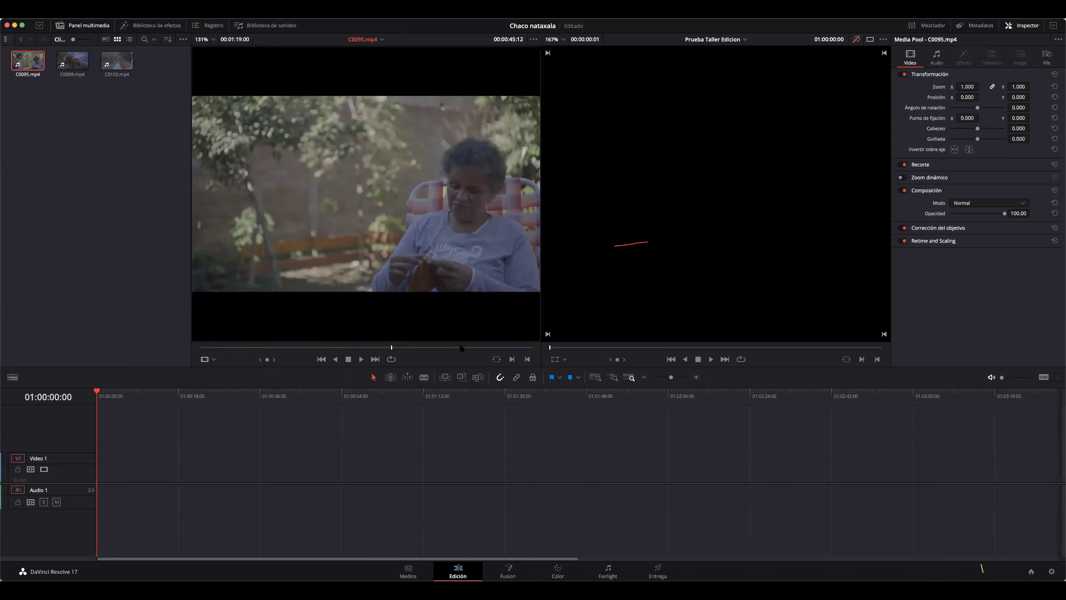
{"action": "left_click_drag", "start_coordinate": [390, 347], "coordinate": [222, 348]}
{"action": "left_click_drag", "start_coordinate": [302, 348], "coordinate": [391, 350]}
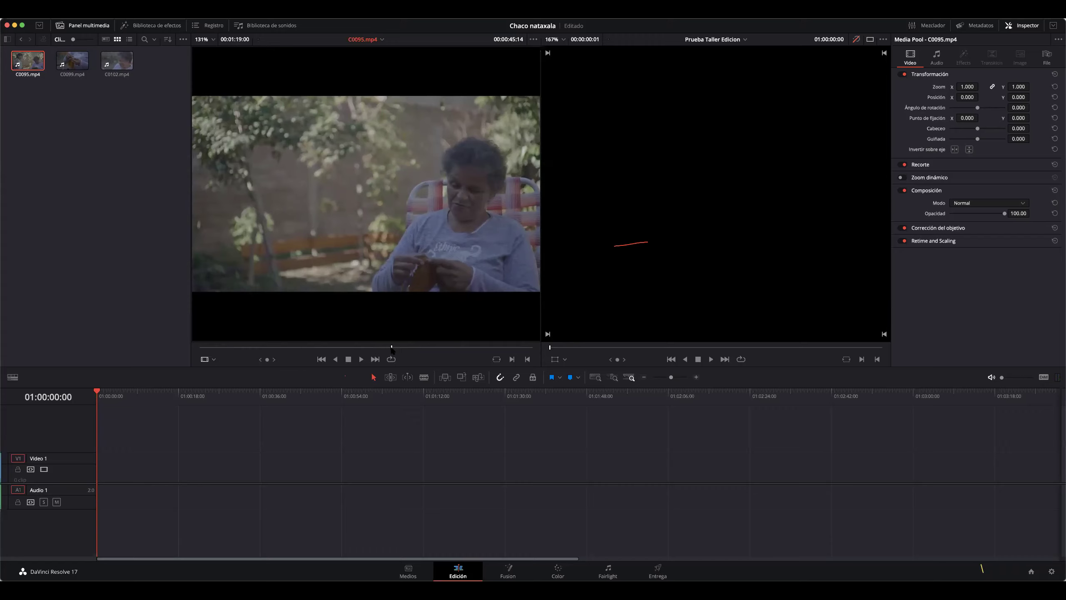
{"action": "key", "text": "i"}
{"action": "key", "text": "j"}
{"action": "key", "text": "j"}
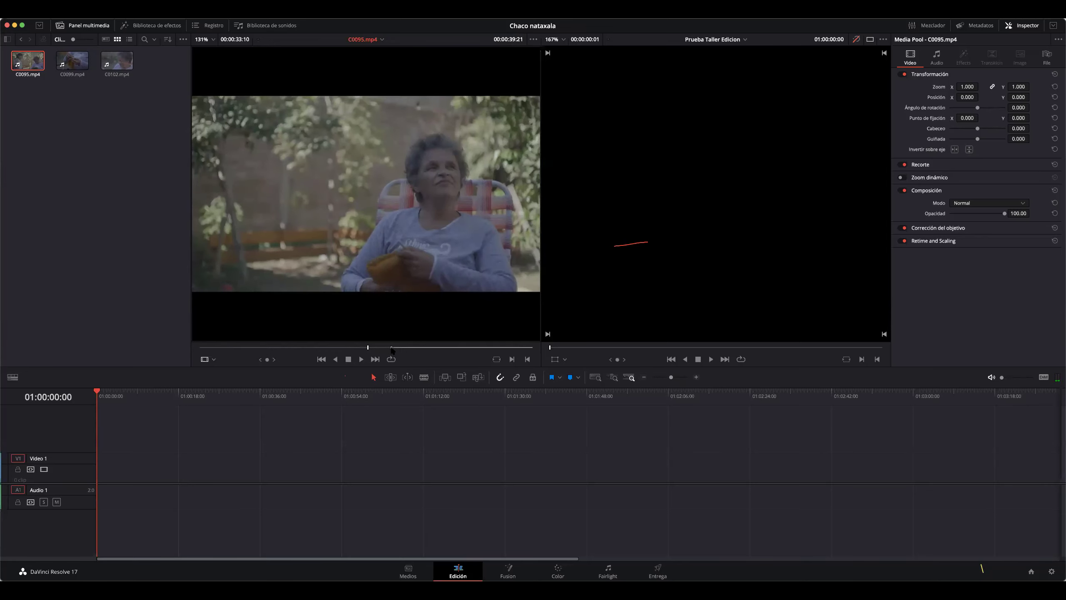
- Set the out point of C0095.mp4 at 00:01:11:11
{"action": "left_click_drag", "start_coordinate": [367, 347], "coordinate": [502, 348]}
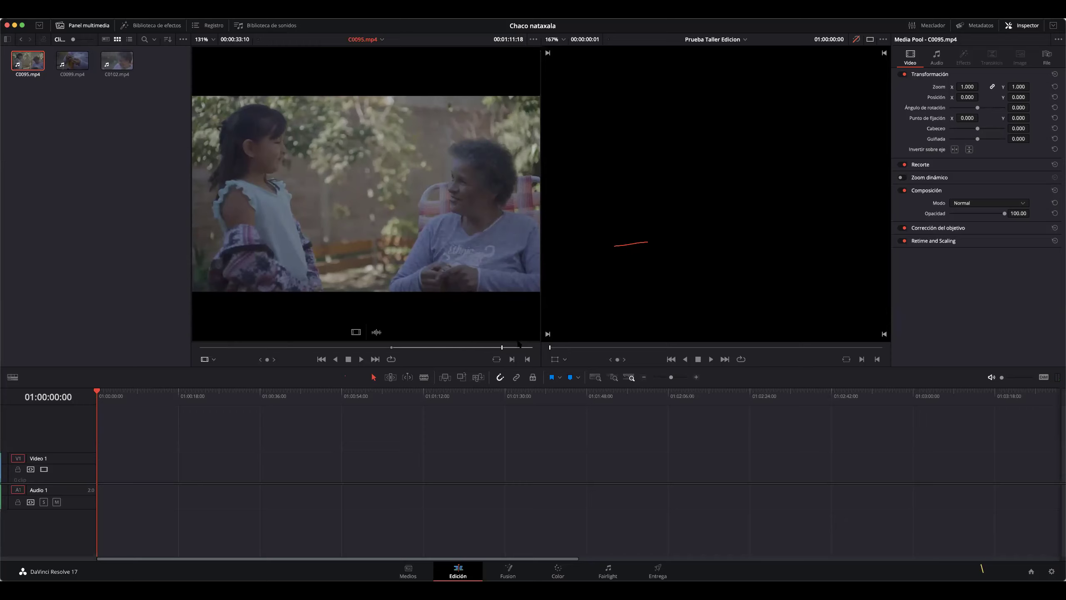
{"action": "mouse_move", "coordinate": [501, 347]}
{"action": "left_mouse_down"}
{"action": "mouse_move", "coordinate": [488, 347]}
{"action": "mouse_move", "coordinate": [499, 348]}
{"action": "left_mouse_up"}
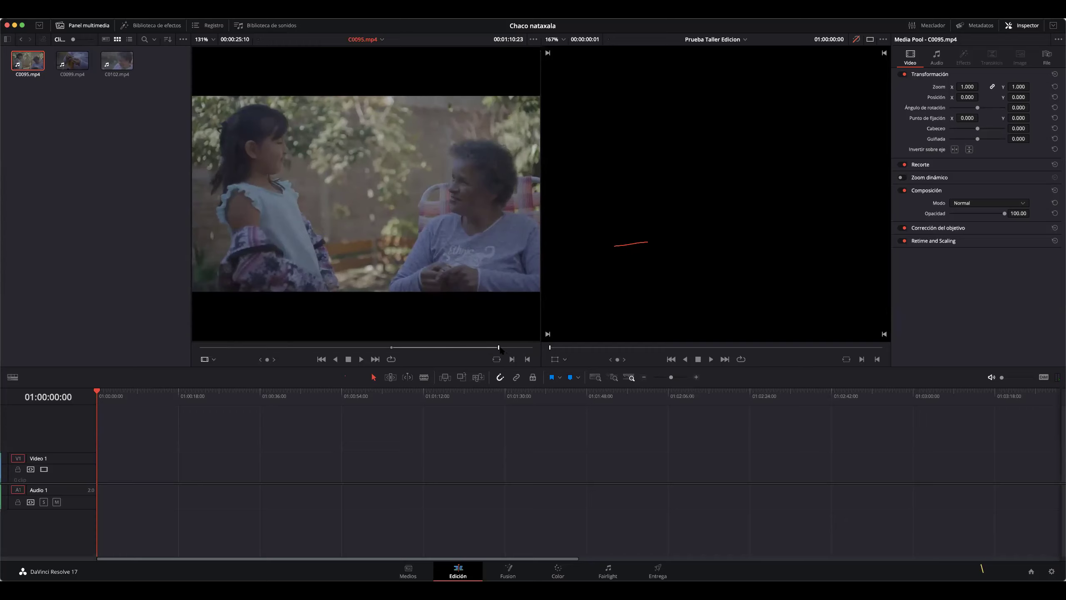
{"action": "left_click_drag", "start_coordinate": [499, 348], "coordinate": [501, 349]}
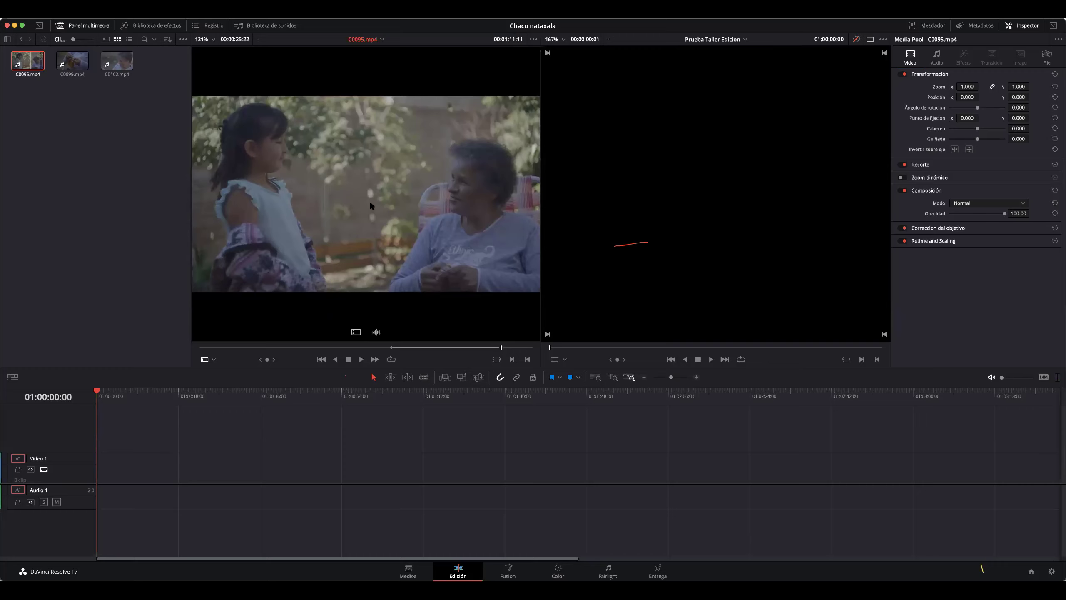
- Place the marked portion of C0095.mp4, with video and audio, at the start of the Prueba Taller Edicion timeline on Video 1 and Audio 1
{"action": "scroll", "coordinate": [358, 176], "scroll_direction": "up", "scroll_amount": 5}
{"action": "scroll", "coordinate": [360, 169], "scroll_direction": "down", "scroll_amount": 4}
{"action": "scroll", "coordinate": [360, 174], "scroll_direction": "up", "scroll_amount": 5}
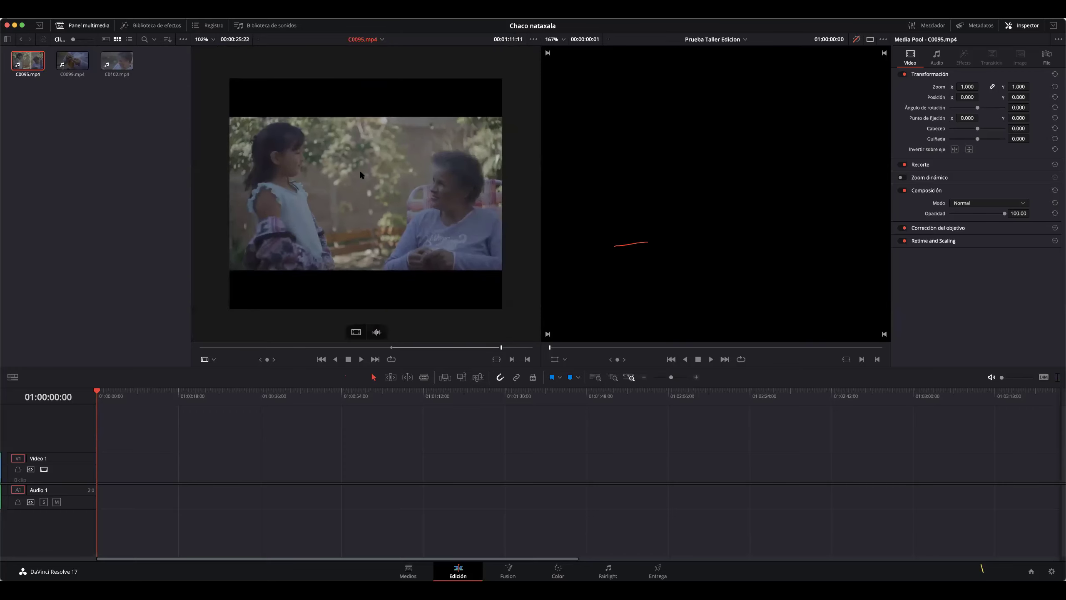
{"action": "scroll", "coordinate": [359, 169], "scroll_direction": "down", "scroll_amount": 5}
{"action": "left_click_drag", "start_coordinate": [360, 169], "coordinate": [100, 473]}
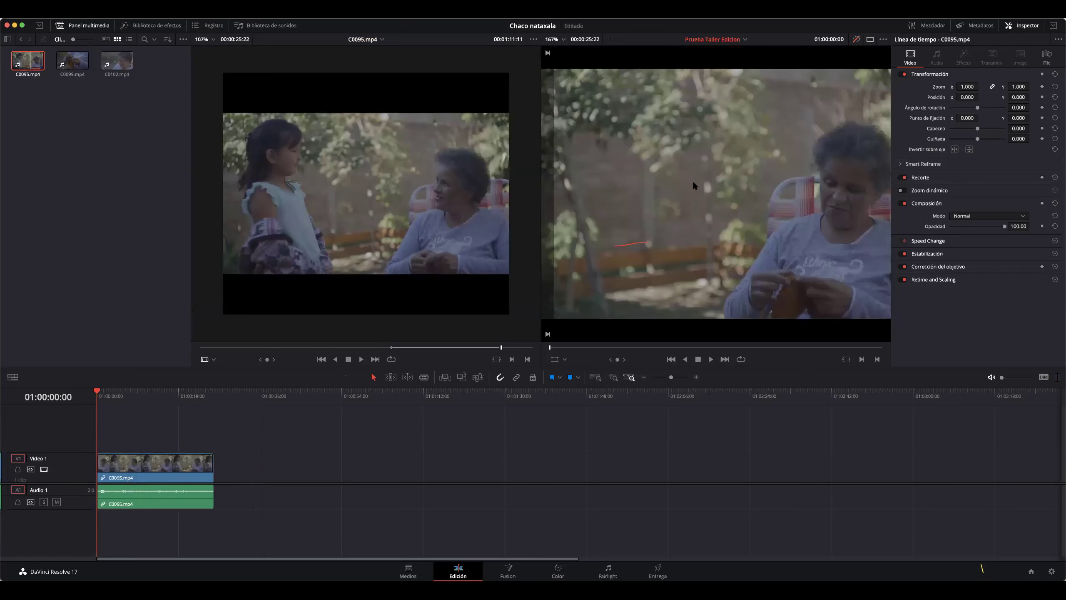
{"action": "scroll", "coordinate": [693, 180], "scroll_direction": "down", "scroll_amount": 4}
{"action": "scroll", "coordinate": [692, 180], "scroll_direction": "up", "scroll_amount": 2}
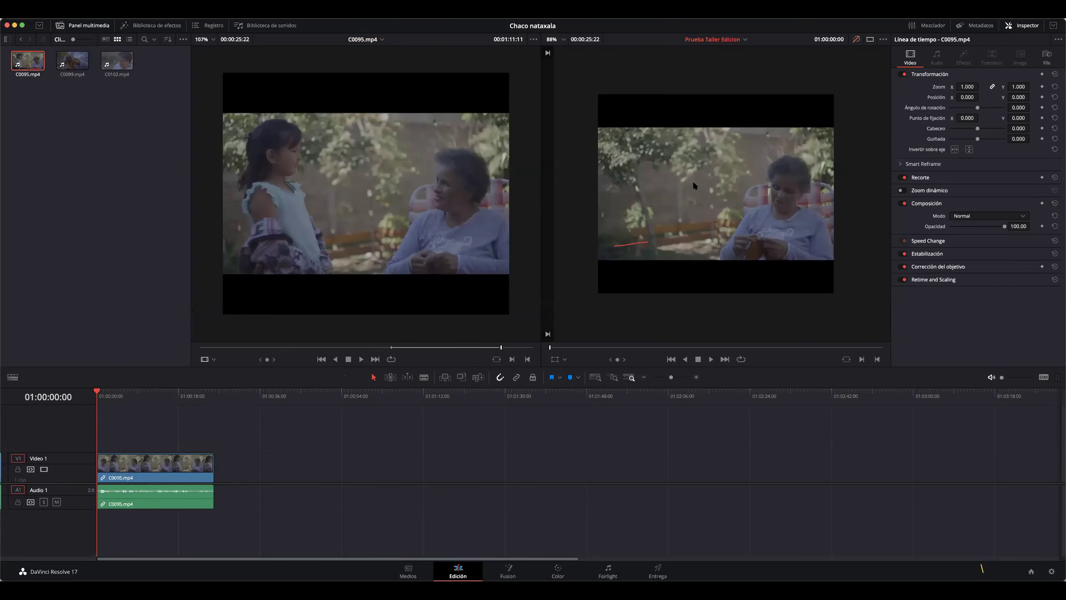
- Enlarge the image in the timeline viewer and scrub the timeline playhead to 01:00:13:22
{"action": "scroll", "coordinate": [693, 180], "scroll_direction": "down", "scroll_amount": 3}
{"action": "scroll", "coordinate": [693, 181], "scroll_direction": "up", "scroll_amount": 3}
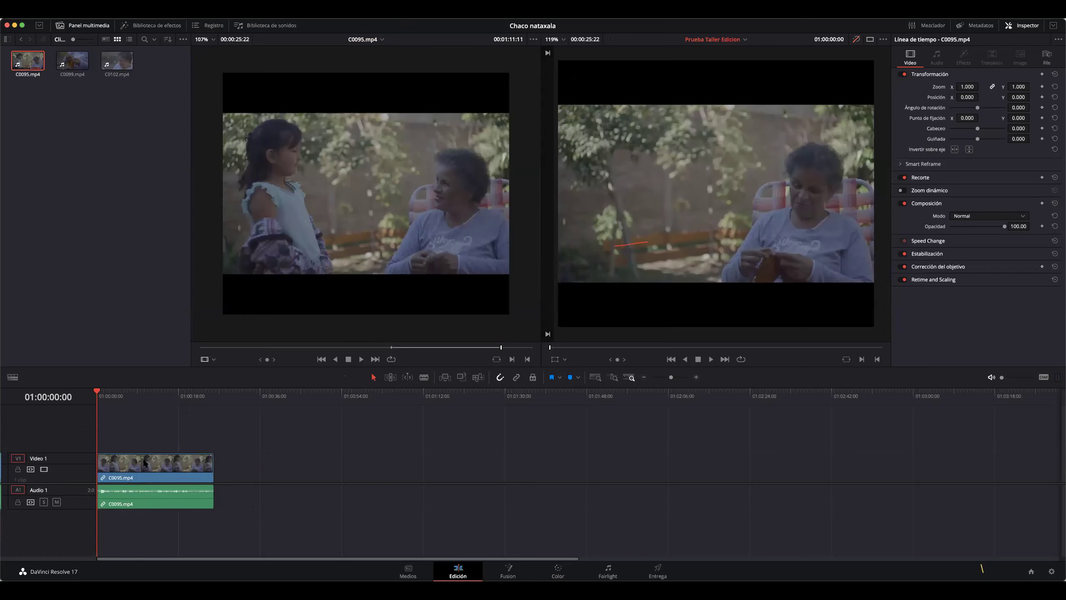
{"action": "left_click_drag", "start_coordinate": [96, 391], "coordinate": [159, 402]}
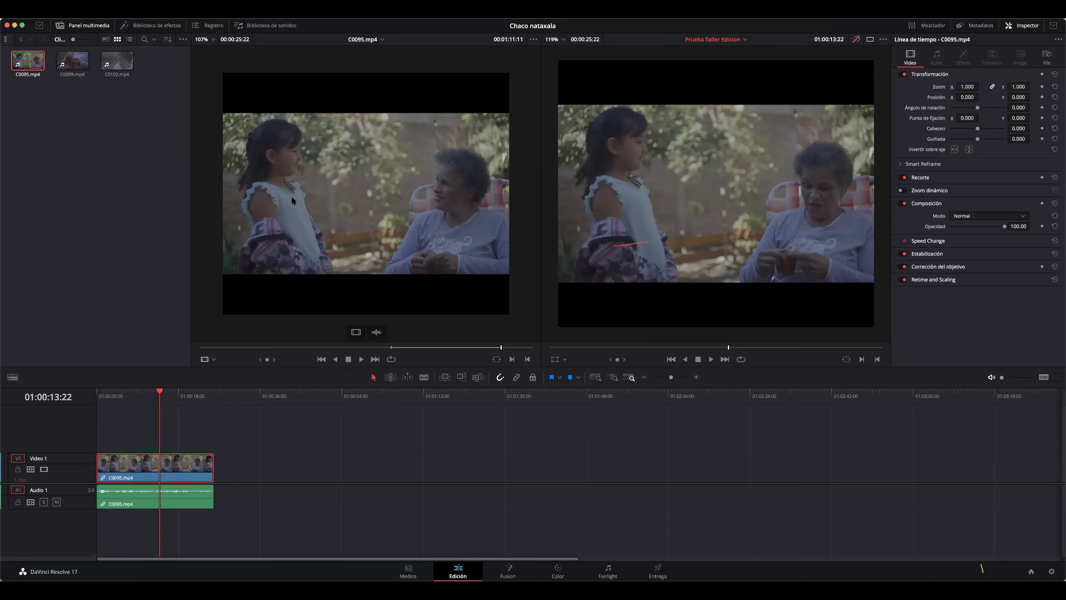
- Set the project's timeline resolution to 3840 x 2160 Ultra HD and save the project settings
{"action": "left_click", "coordinate": [1051, 571]}
{"action": "scroll", "coordinate": [593, 161], "scroll_direction": "down", "scroll_amount": 5}
{"action": "scroll", "coordinate": [598, 165], "scroll_direction": "up", "scroll_amount": 3}
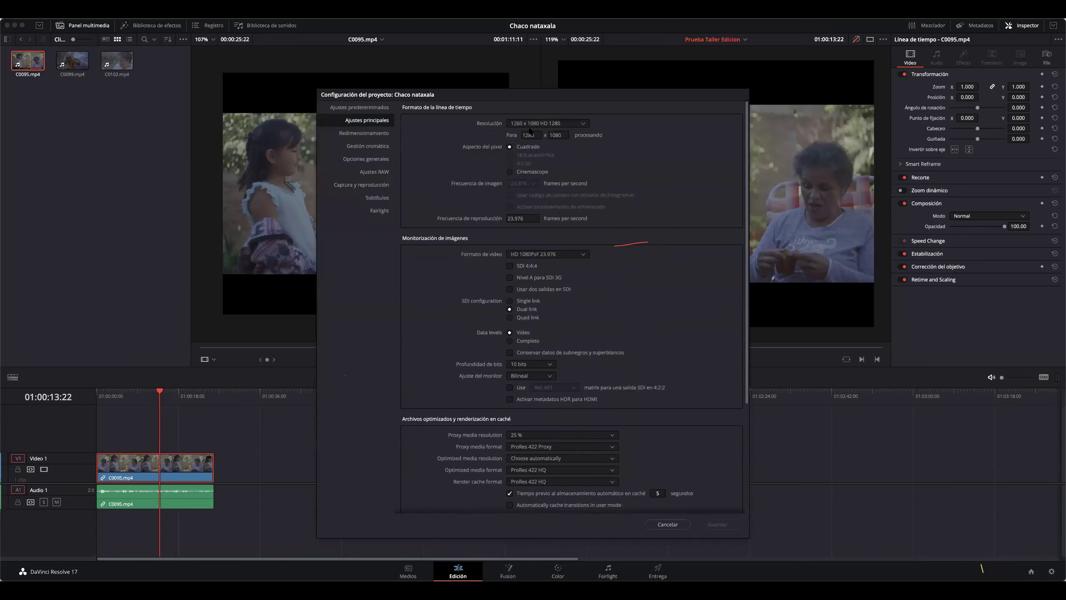
{"action": "left_click", "coordinate": [566, 126]}
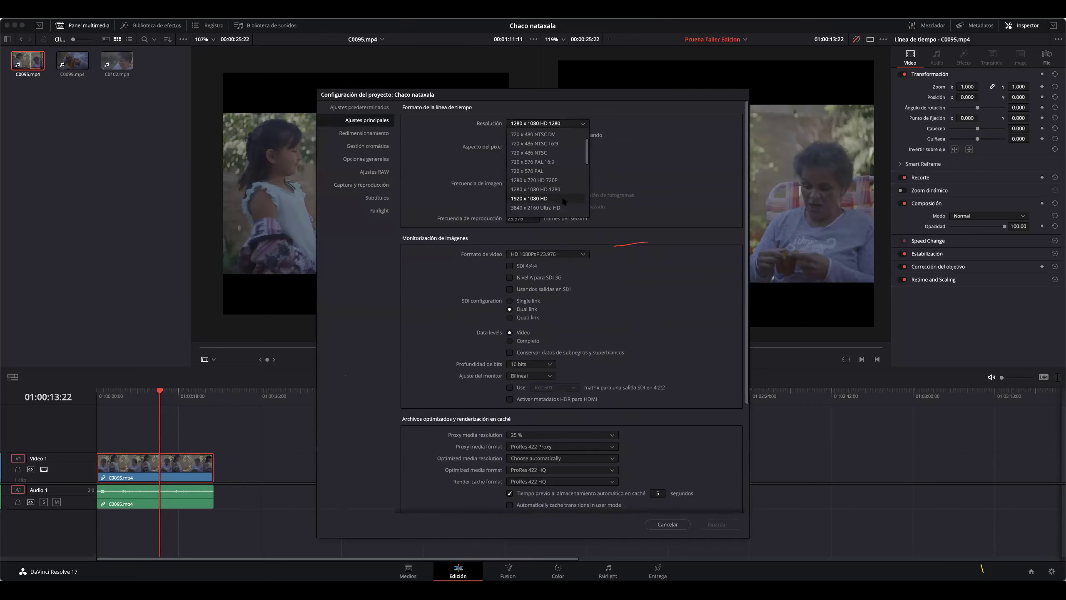
{"action": "scroll", "coordinate": [561, 174], "scroll_direction": "up", "scroll_amount": 2}
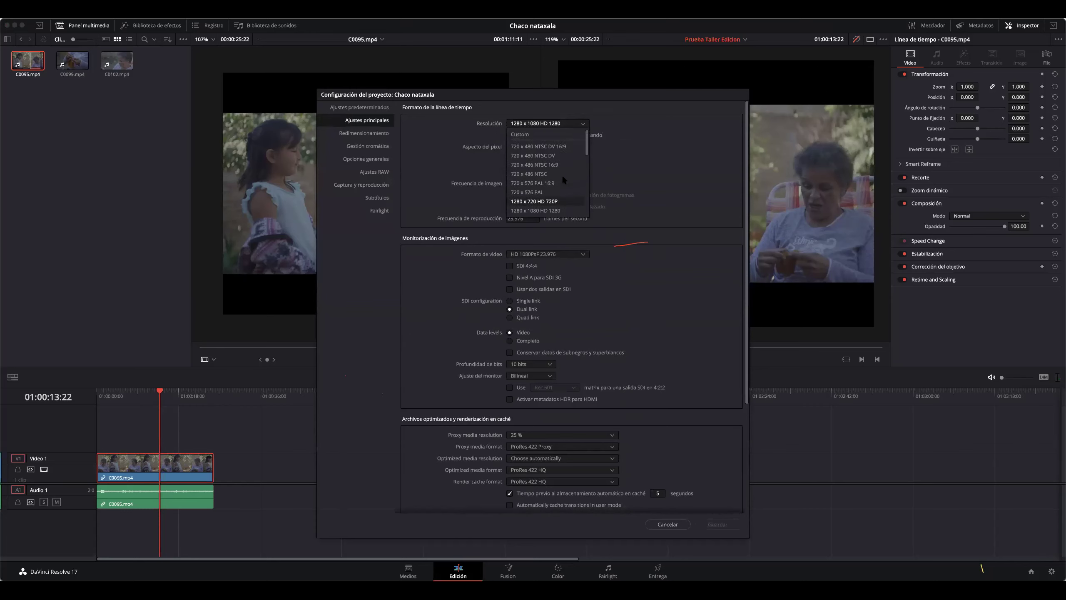
{"action": "scroll", "coordinate": [561, 174], "scroll_direction": "down", "scroll_amount": 3}
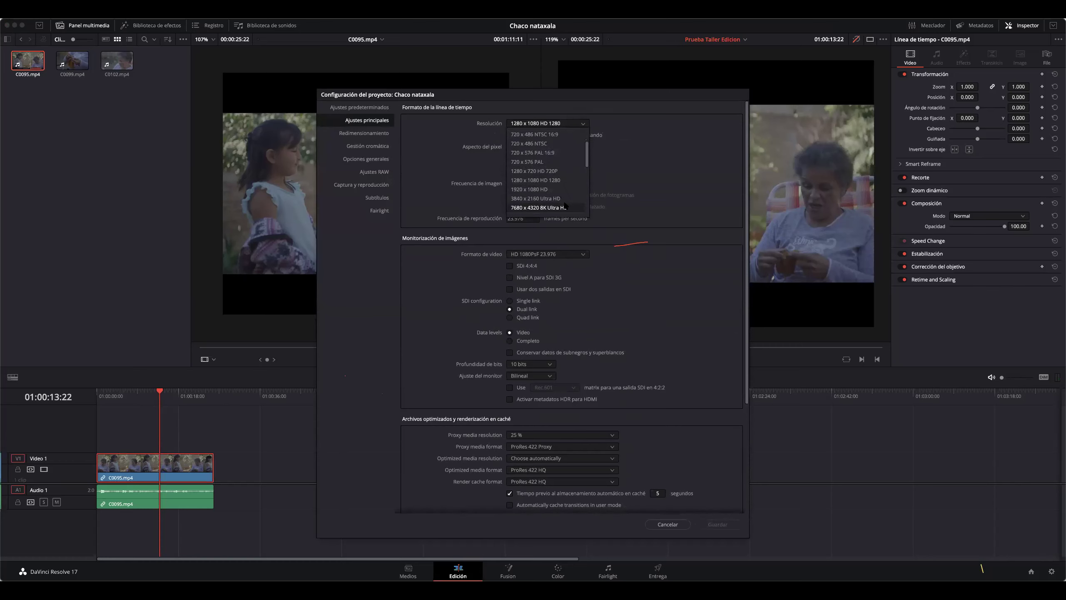
{"action": "left_click", "coordinate": [568, 196]}
{"action": "left_click", "coordinate": [721, 527]}
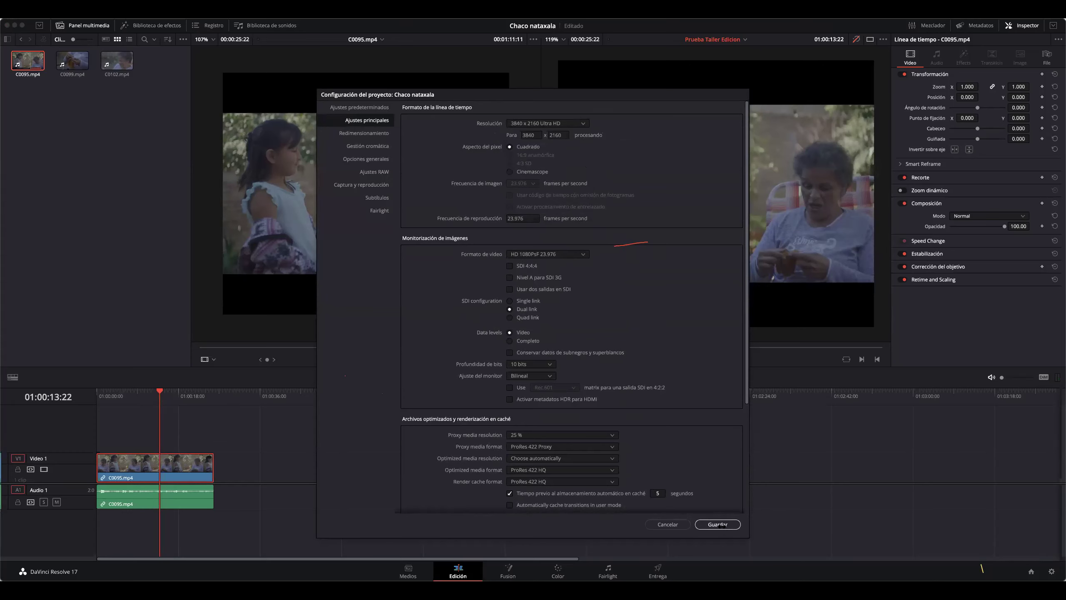
- Rescale the images in the source and timeline viewers to fit the width of each viewer
{"action": "scroll", "coordinate": [639, 214], "scroll_direction": "down", "scroll_amount": 5}
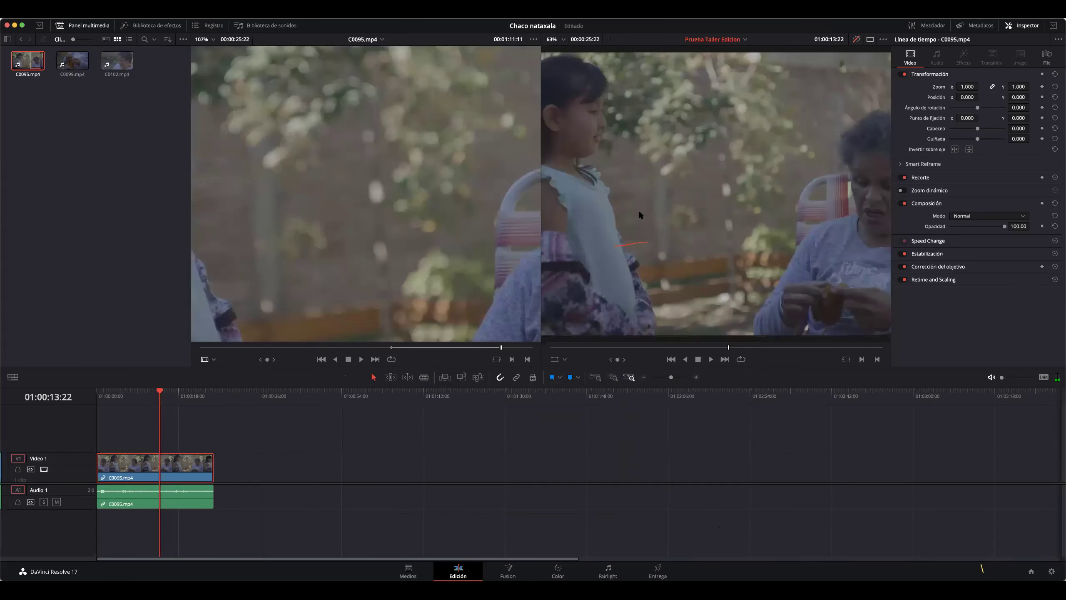
{"action": "scroll", "coordinate": [419, 214], "scroll_direction": "down", "scroll_amount": 3}
{"action": "scroll", "coordinate": [417, 214], "scroll_direction": "down", "scroll_amount": 3}
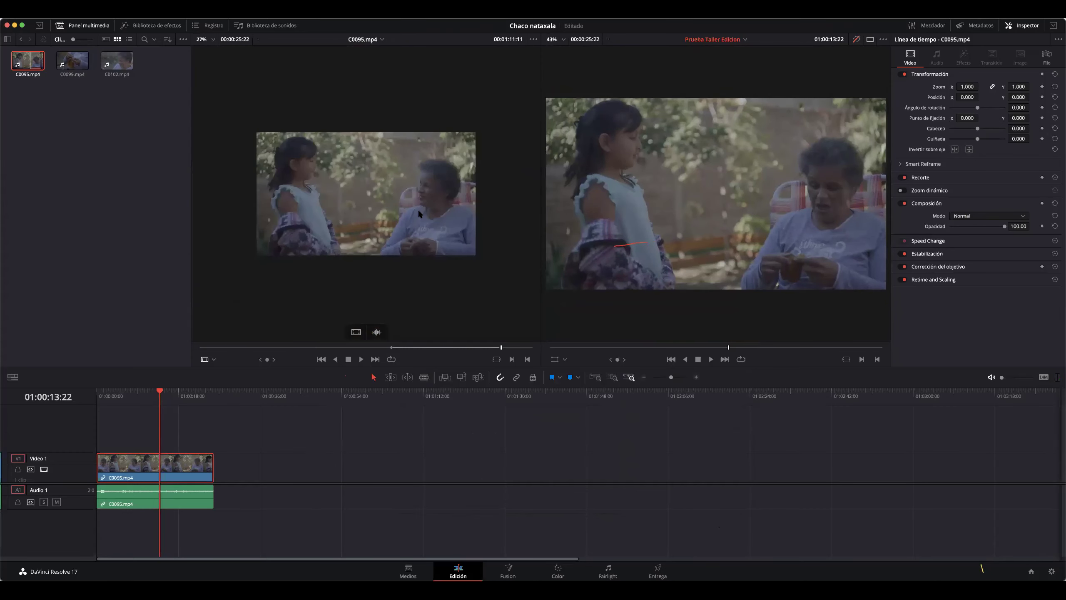
{"action": "scroll", "coordinate": [418, 214], "scroll_direction": "up", "scroll_amount": 2}
{"action": "scroll", "coordinate": [418, 208], "scroll_direction": "down", "scroll_amount": 1}
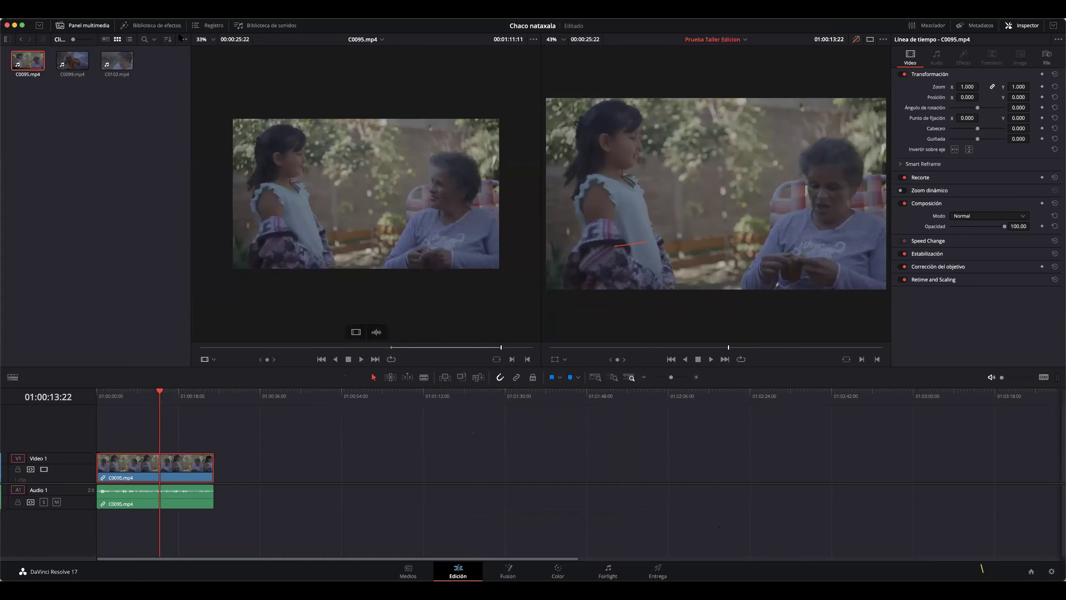
{"action": "left_click", "coordinate": [202, 46]}
{"action": "scroll", "coordinate": [205, 52], "scroll_direction": "up", "scroll_amount": 1}
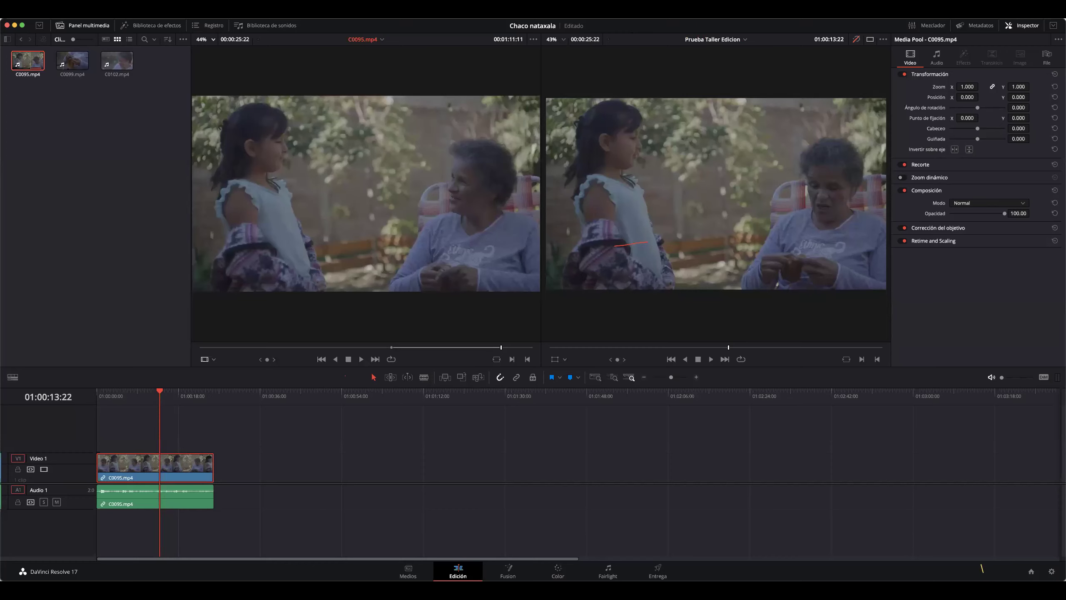
{"action": "left_click", "coordinate": [557, 45]}
{"action": "left_click", "coordinate": [553, 53]}
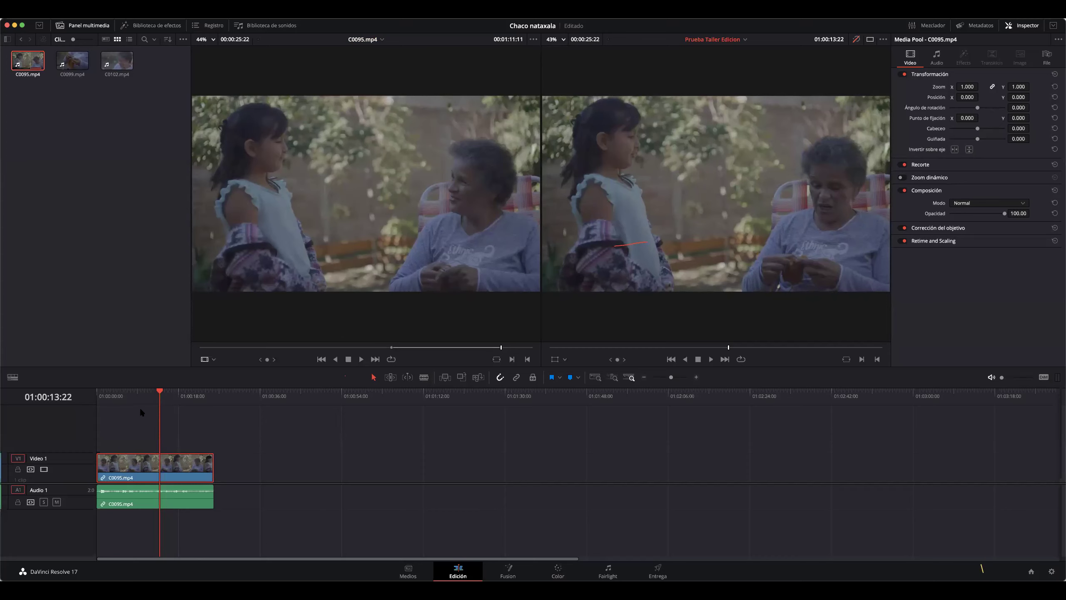
- Mark a portion of C0099.mp4 2:10 long from 00:00:02:12 and place it at the timeline start on Video 2 and Audio 2
{"action": "left_click_drag", "start_coordinate": [159, 394], "coordinate": [107, 394]}
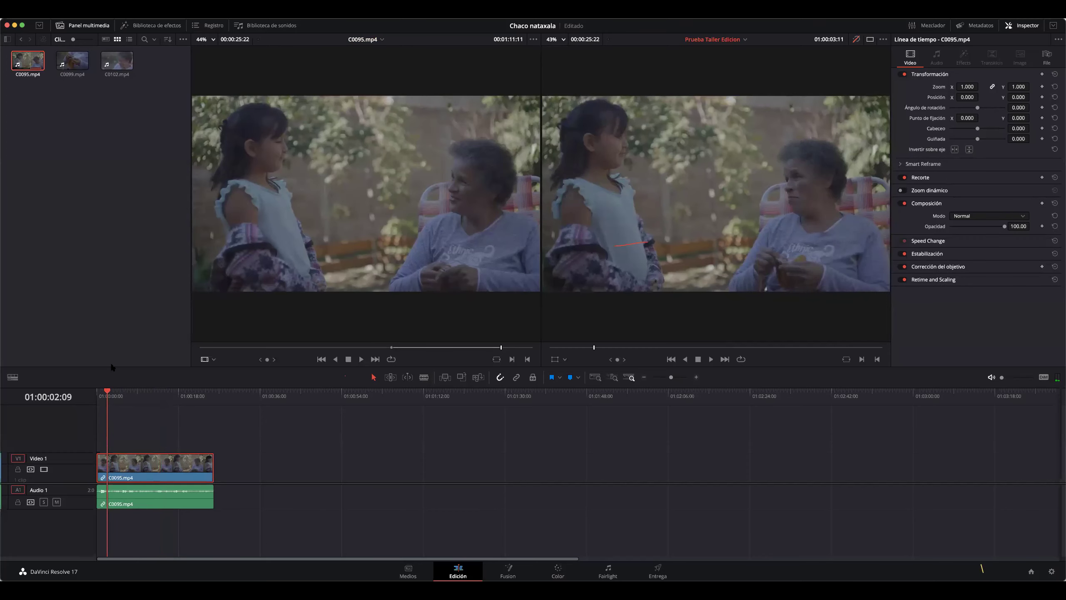
{"action": "double_click", "coordinate": [75, 65]}
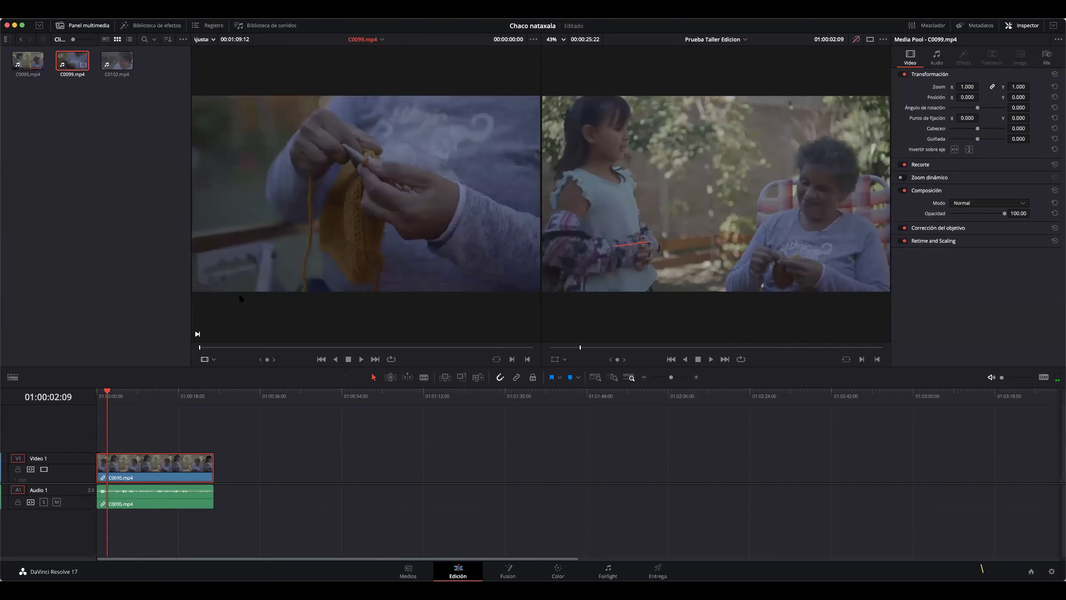
{"action": "mouse_move", "coordinate": [197, 350]}
{"action": "left_mouse_down"}
{"action": "mouse_move", "coordinate": [224, 351]}
{"action": "mouse_move", "coordinate": [212, 349]}
{"action": "left_mouse_up"}
{"action": "key", "text": "o"}
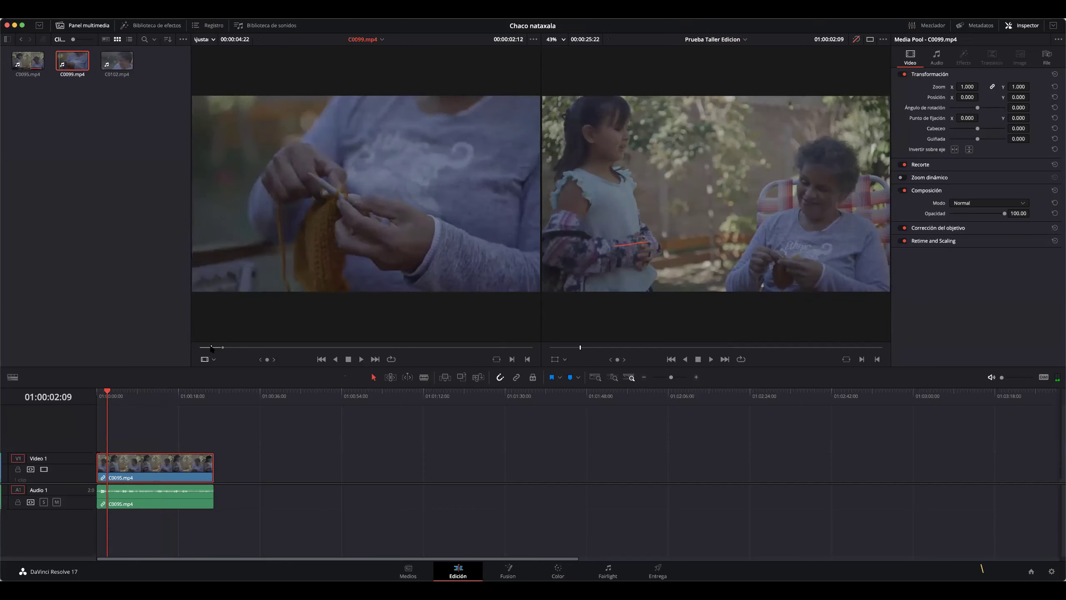
{"action": "mouse_move", "coordinate": [353, 268]}
{"action": "left_click_drag", "start_coordinate": [352, 247], "coordinate": [105, 435]}
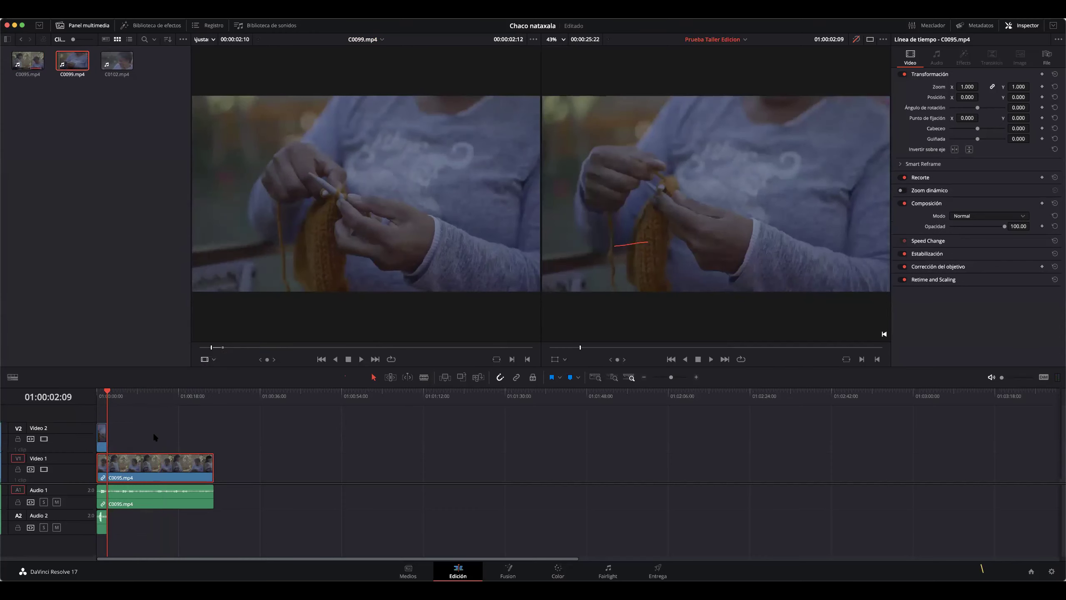
- Move C0095.mp4 later by 05:03 and place the C0099.mp4 clip directly before it on Video 1 and Audio 1
{"action": "left_click_drag", "start_coordinate": [141, 474], "coordinate": [164, 475]}
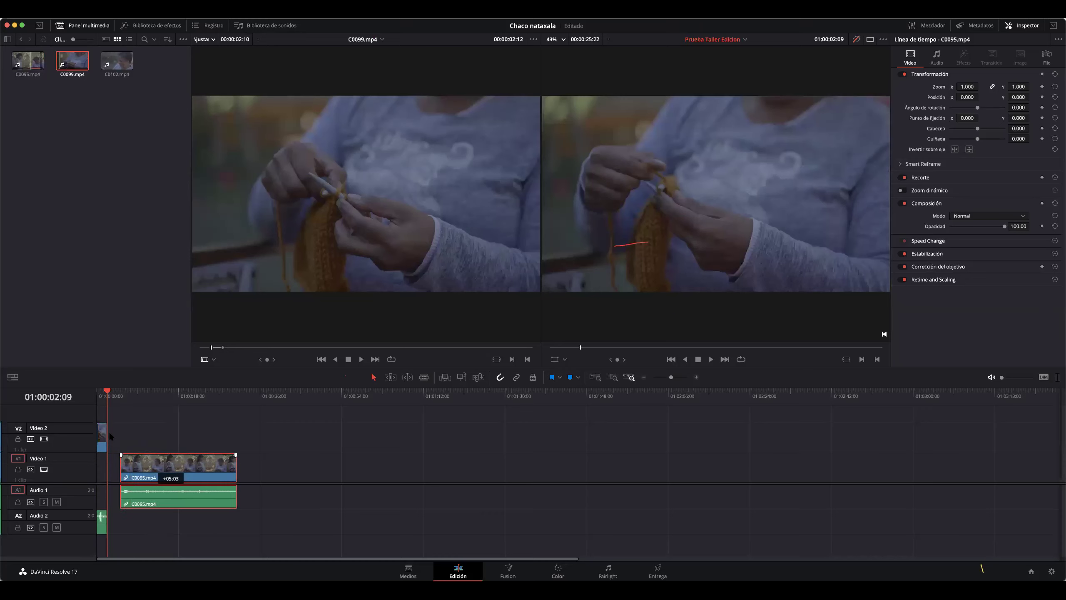
{"action": "left_click_drag", "start_coordinate": [111, 430], "coordinate": [114, 499]}
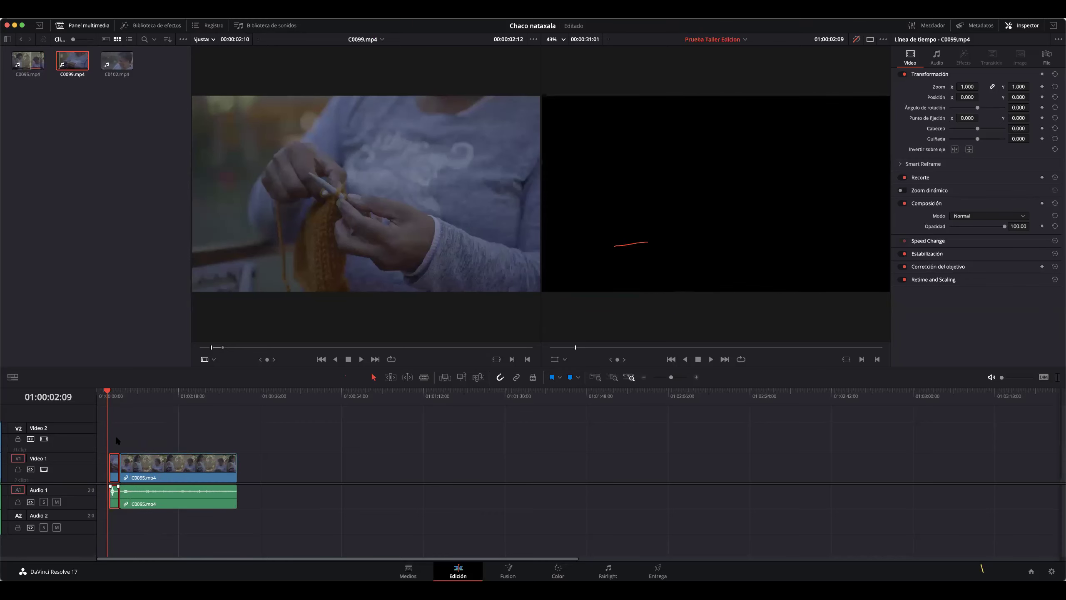
- Play the timeline across the cut between both clips and from 01:00:16:01, and move the playhead to 01:00:20:19
{"action": "left_click", "coordinate": [109, 392]}
{"action": "key", "text": "space"}
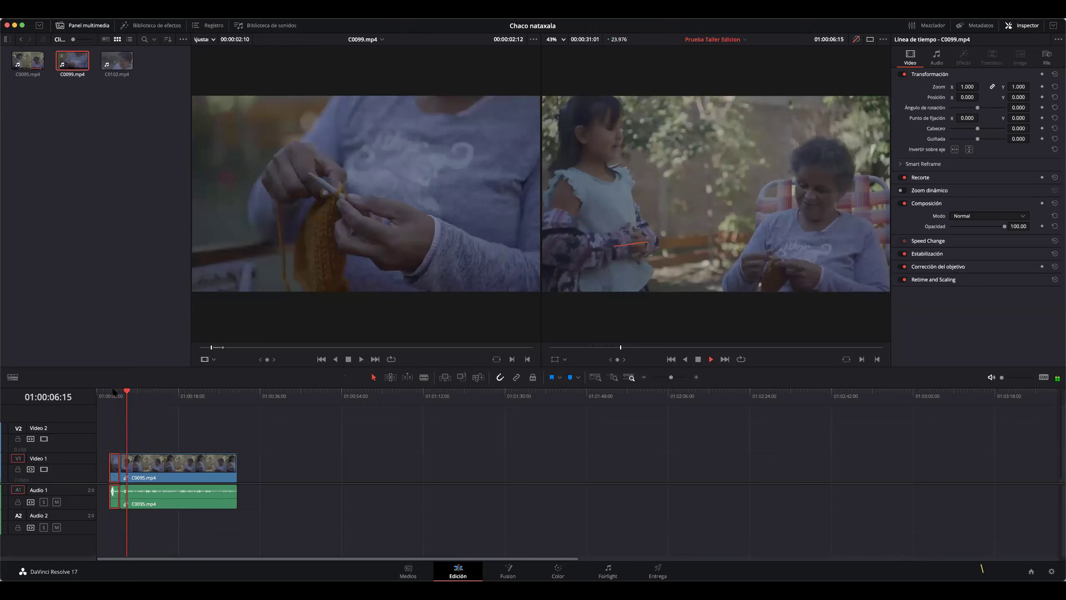
{"action": "left_click", "coordinate": [108, 396]}
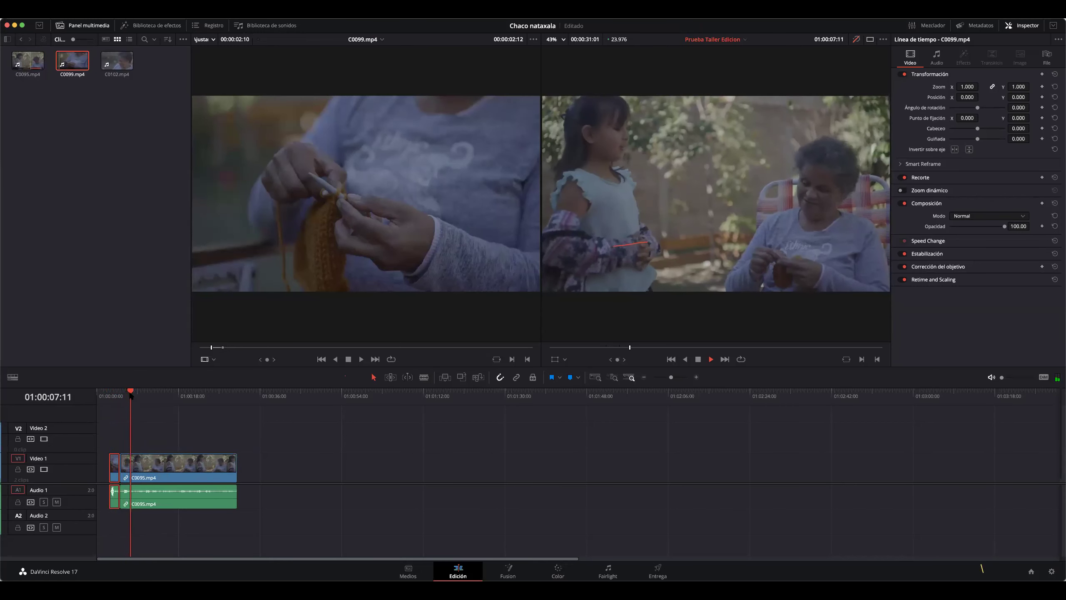
{"action": "key", "text": "space"}
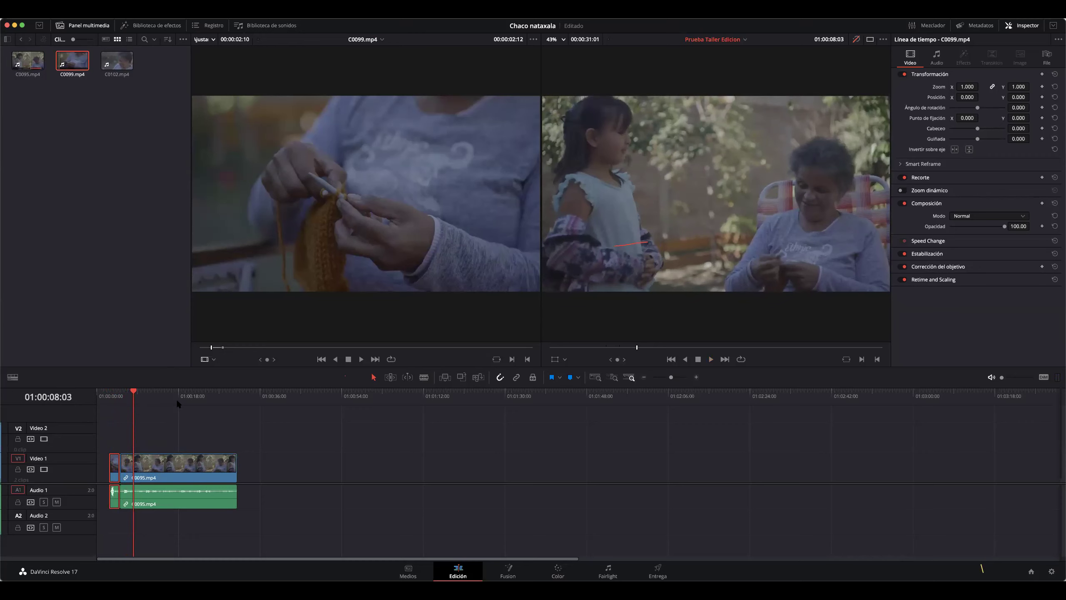
{"action": "left_click", "coordinate": [120, 393]}
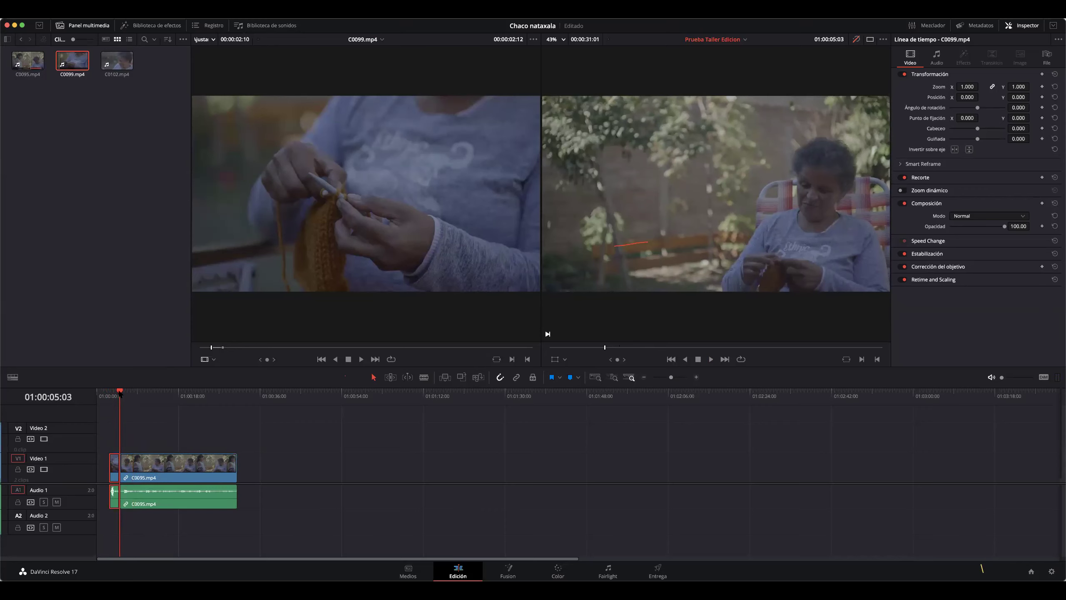
{"action": "left_click", "coordinate": [169, 393]}
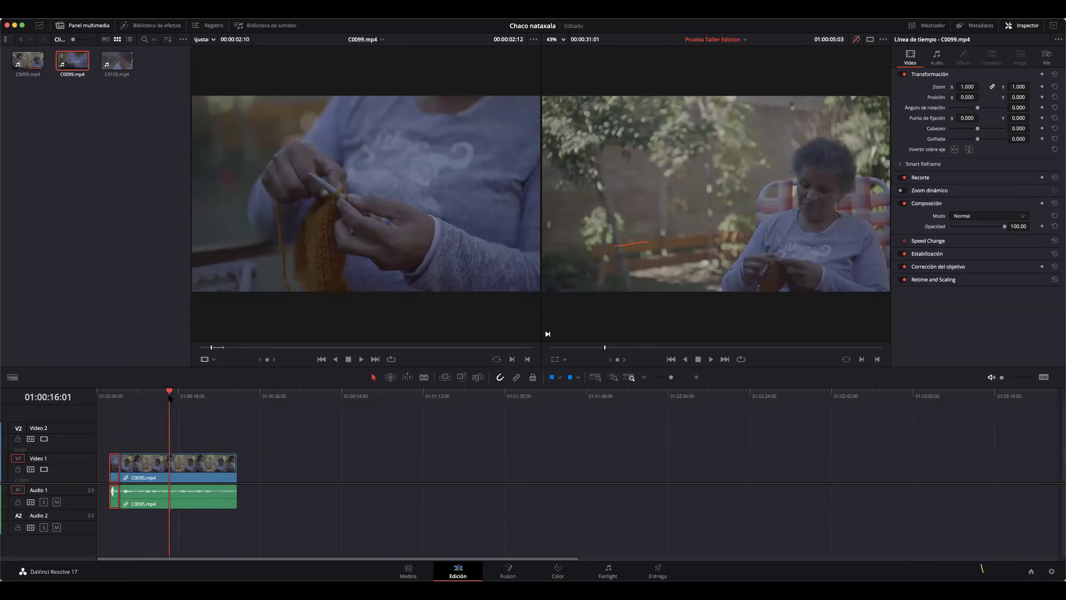
{"action": "key", "text": "space"}
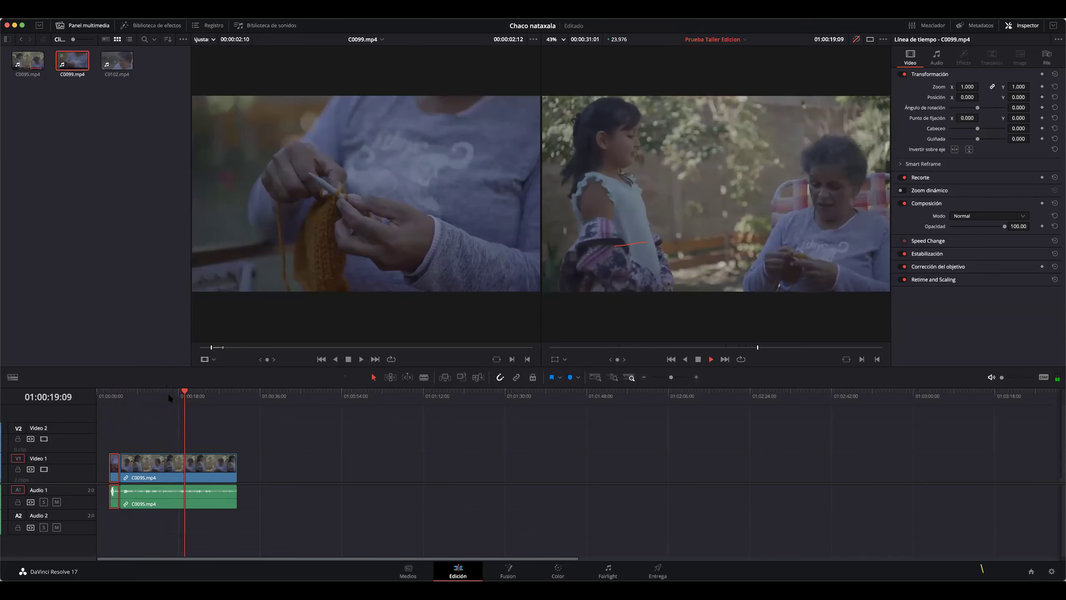
{"action": "left_click", "coordinate": [191, 393]}
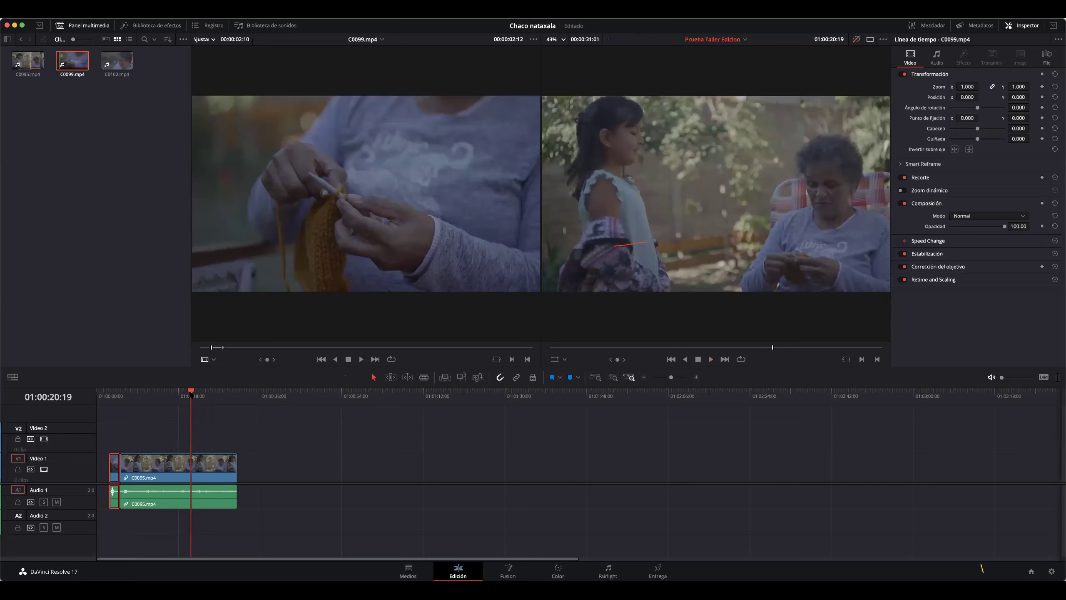
- Jump the playhead back and forth between the timeline's edit points at the clip starts and ends
{"action": "key", "text": "Up"}
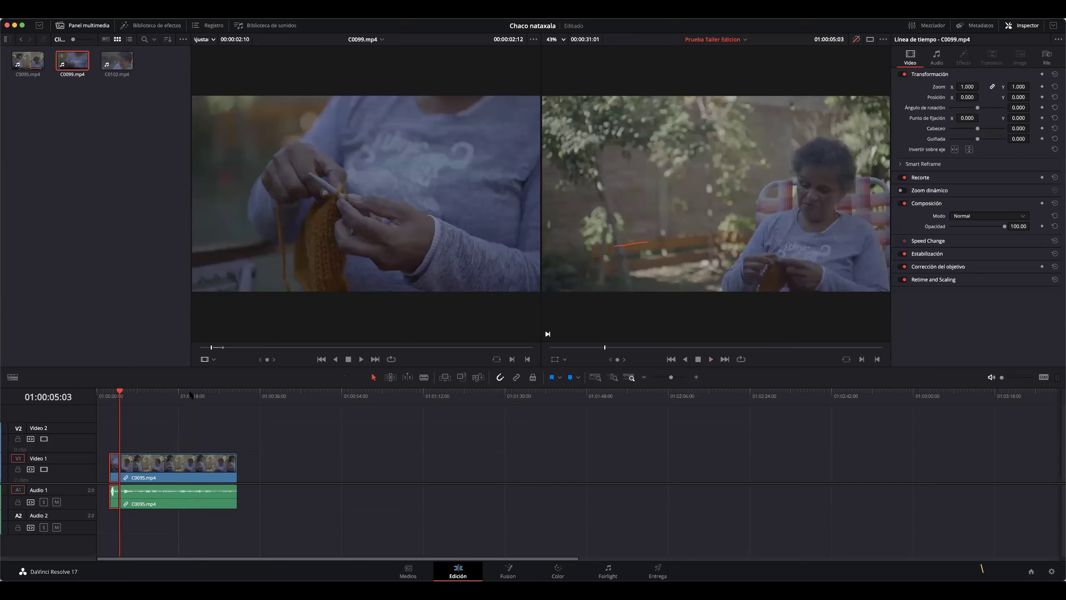
{"action": "key", "text": "Down"}
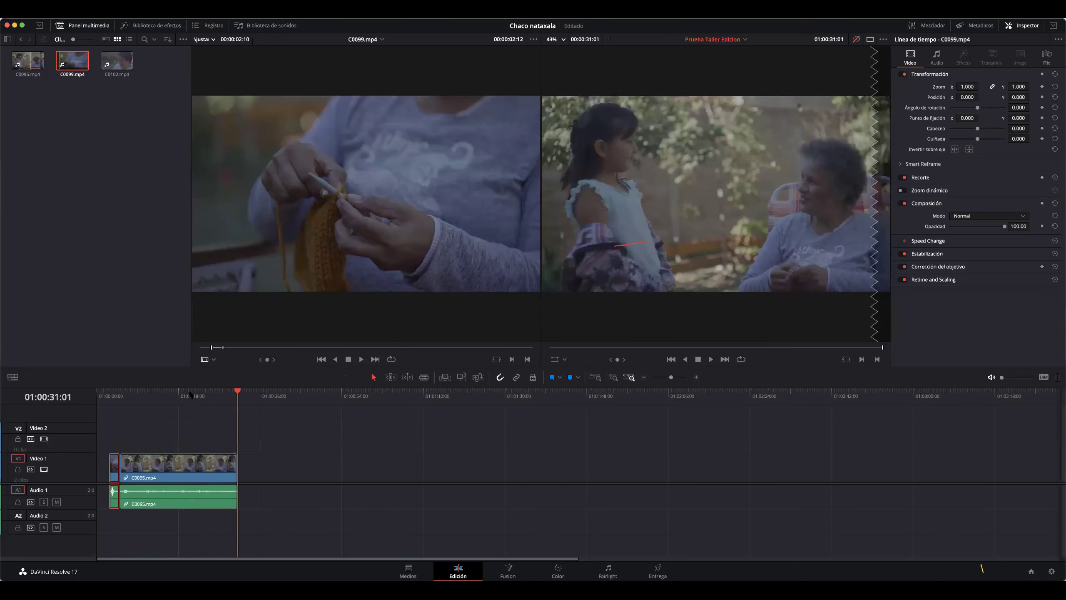
{"action": "key", "text": "Up"}
{"action": "key", "text": "Up"}
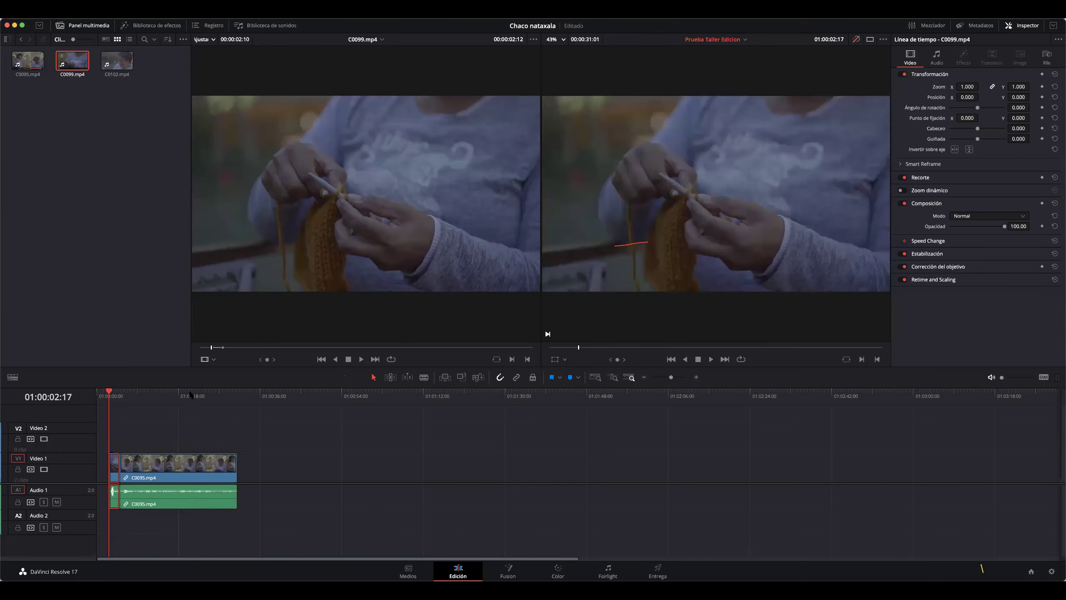
{"action": "key", "text": "Down"}
{"action": "key", "text": "Down"}
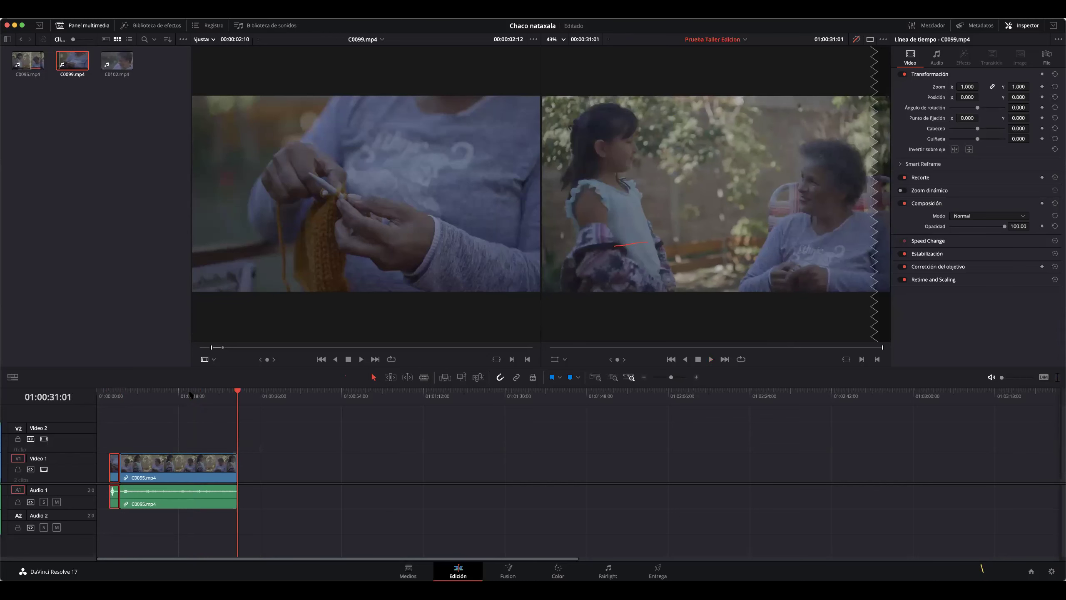
{"action": "key", "text": "Up"}
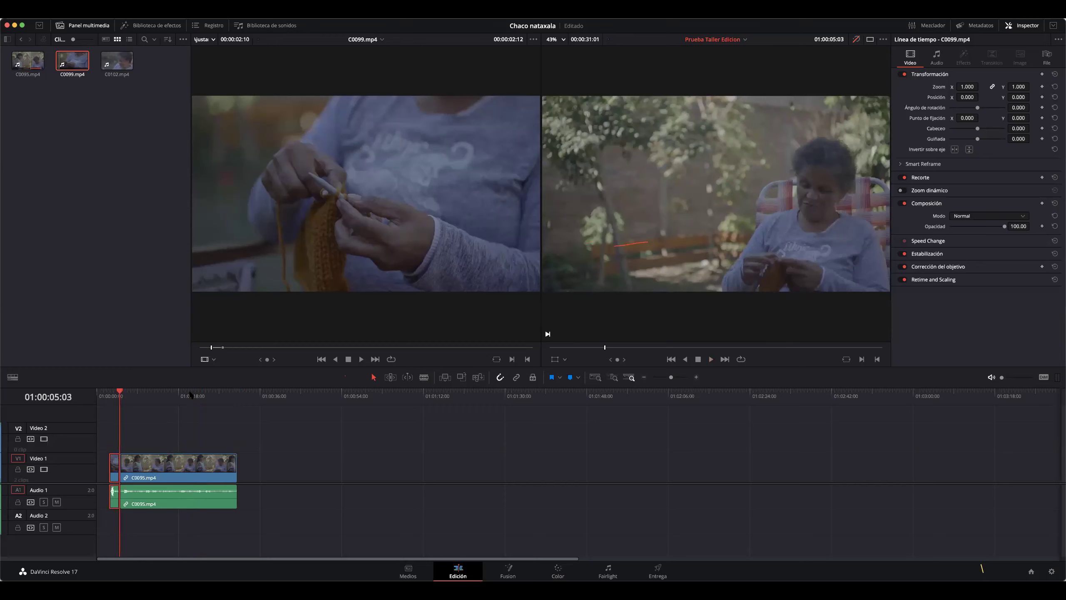
{"action": "key", "text": "Up"}
{"action": "key", "text": "Down"}
{"action": "key", "text": "Down"}
{"action": "key", "text": "Up"}
- Play the timeline backwards and forwards around the cut, and set the playhead on it at 01:00:05:03
{"action": "key", "text": "j"}
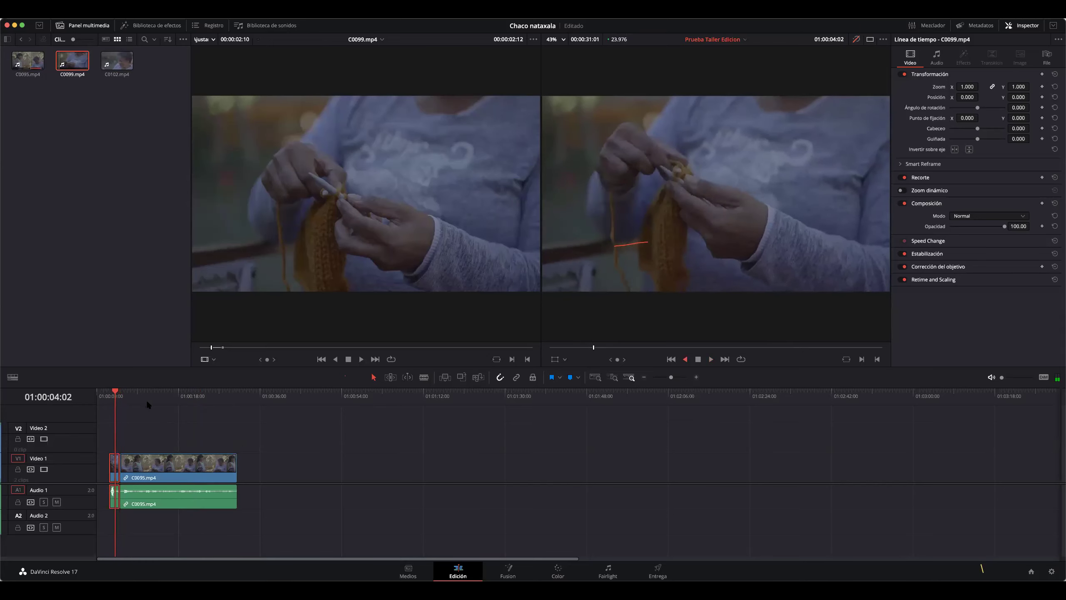
{"action": "key", "text": "k"}
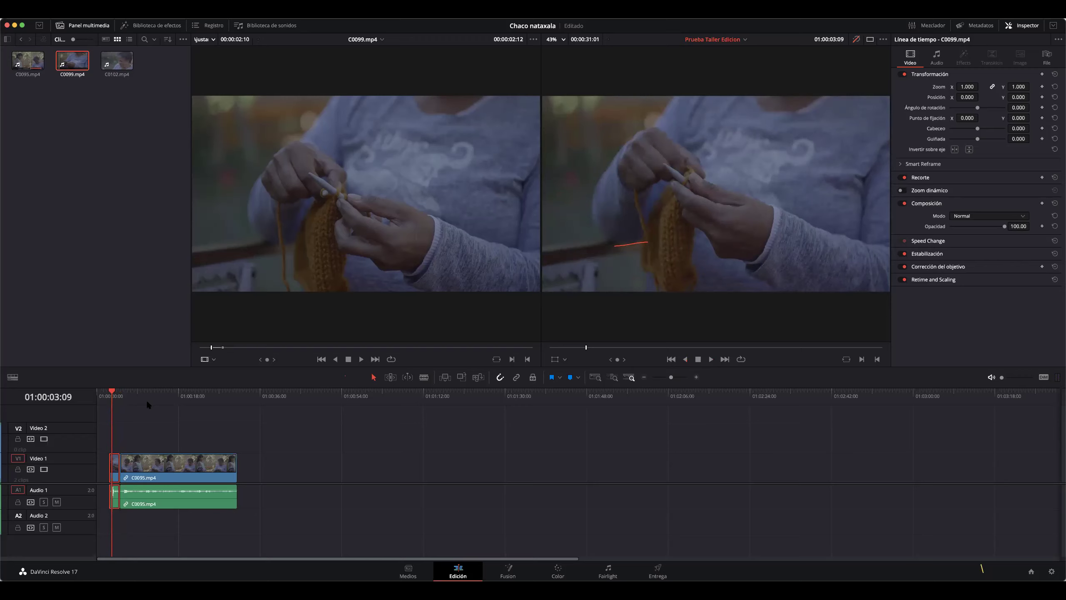
{"action": "key", "text": "space"}
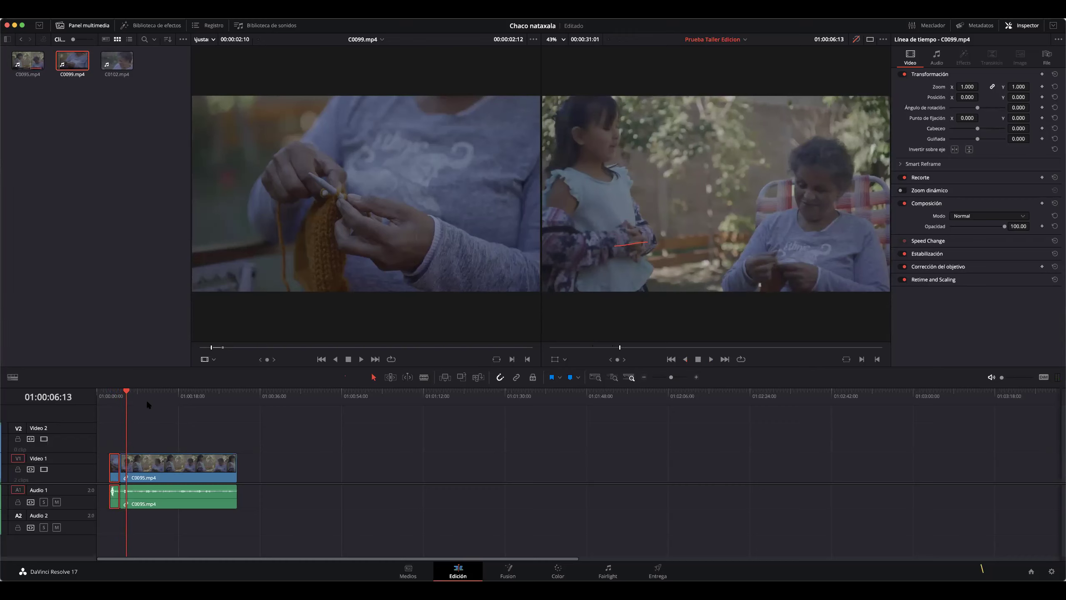
{"action": "key", "text": "j"}
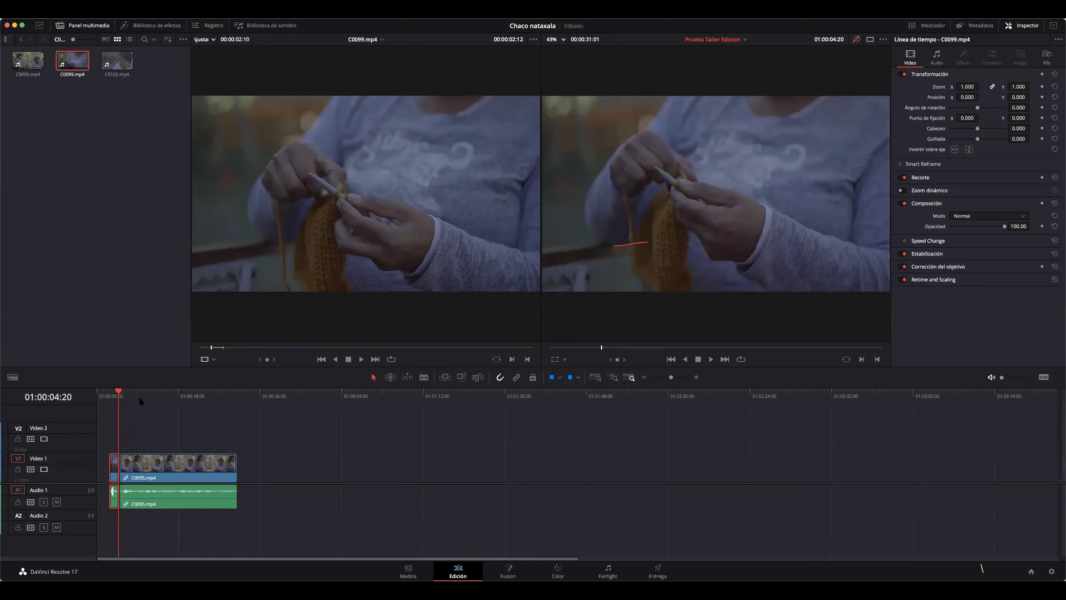
{"action": "left_click_drag", "start_coordinate": [121, 392], "coordinate": [126, 392]}
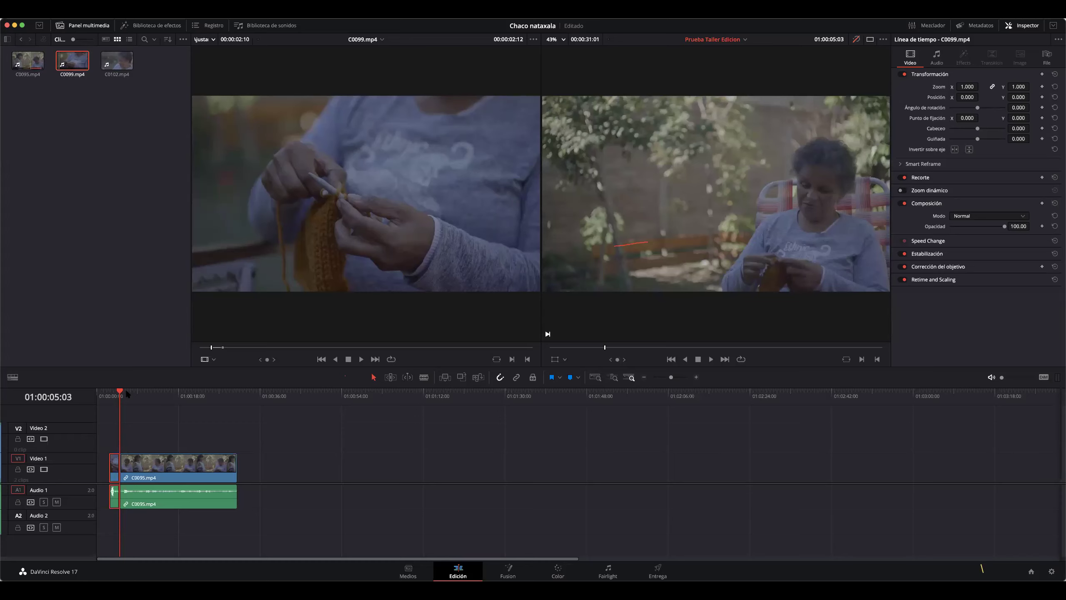
- Play the timeline forwards past the cut at 01:00:05:03 and back to 01:00:04:06
{"action": "key", "text": "space"}
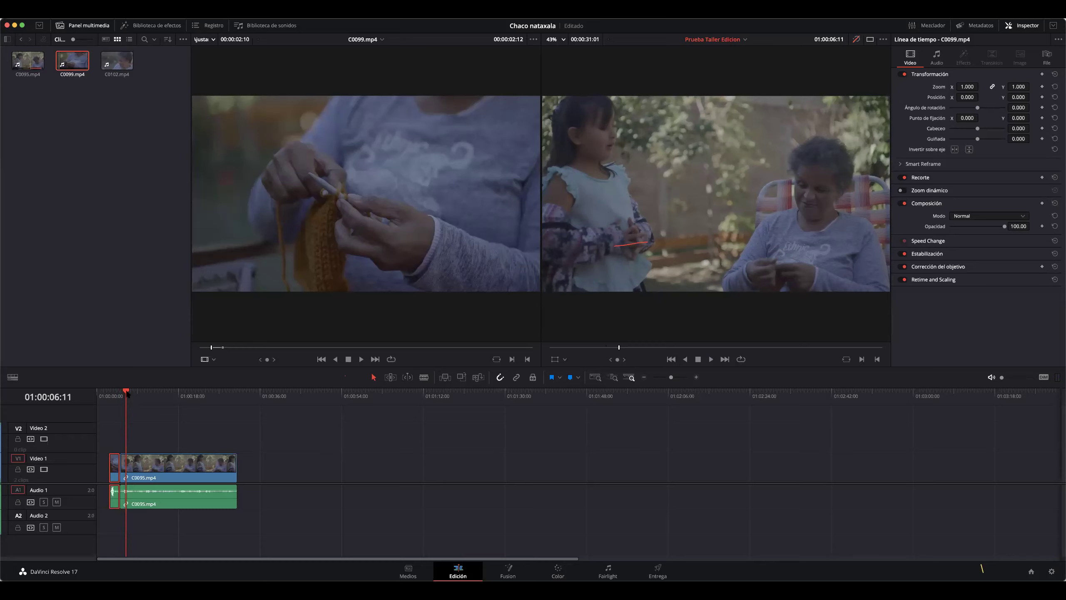
{"action": "key", "text": "j"}
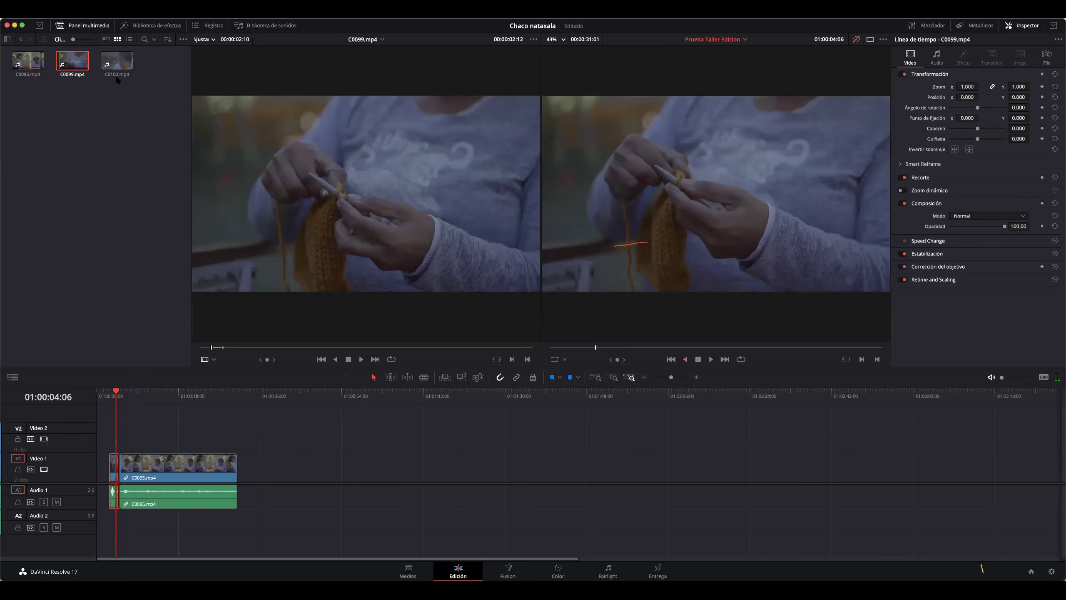
- Open C0102.mp4 in the source viewer and mark a 01:05 section of the girl with its out point at 00:00:23:22
{"action": "left_click", "coordinate": [116, 60]}
{"action": "left_click", "coordinate": [291, 347]}
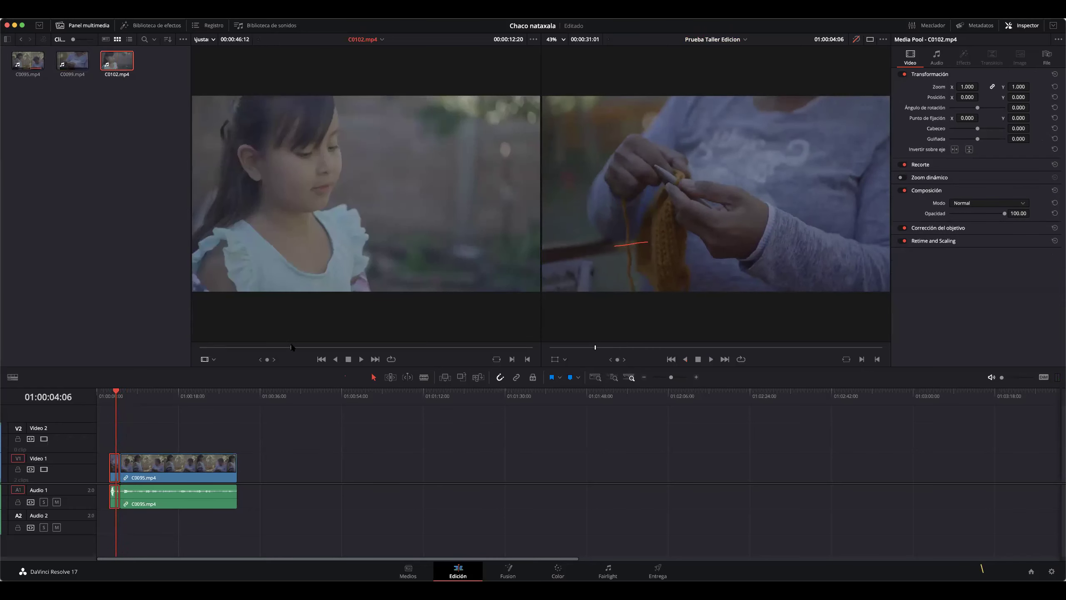
{"action": "left_click_drag", "start_coordinate": [306, 346], "coordinate": [370, 348]}
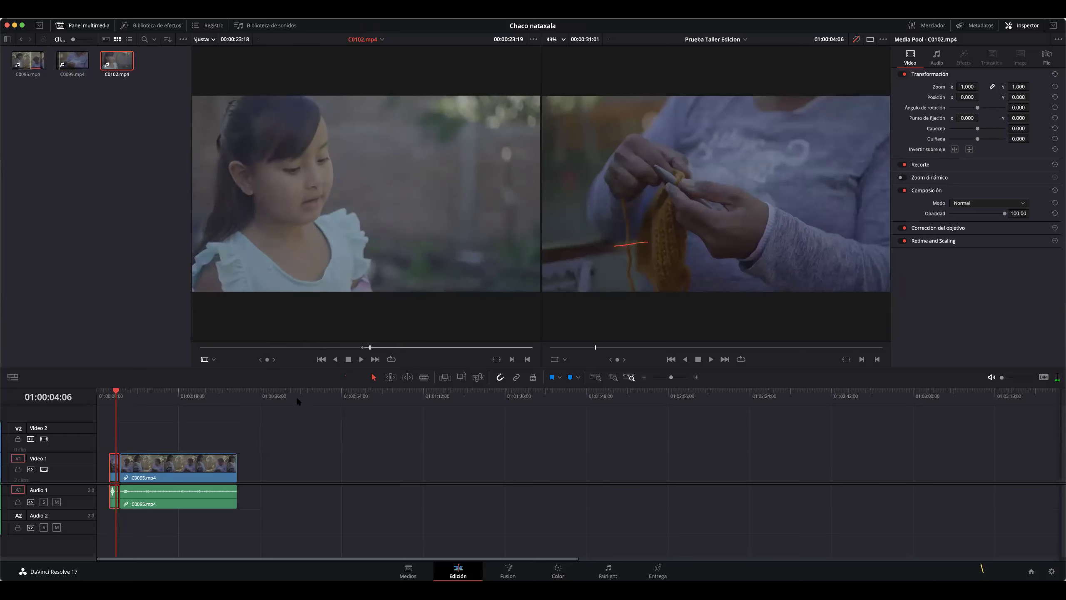
{"action": "left_click_drag", "start_coordinate": [369, 347], "coordinate": [371, 348]}
{"action": "key", "text": "o"}
- Place the marked C0102.mp4 section on Video 2 and Audio 2, play it, and set the playhead on its start at 01:00:23:13
{"action": "mouse_move", "coordinate": [358, 324]}
{"action": "left_click_drag", "start_coordinate": [343, 293], "coordinate": [197, 398]}
{"action": "key", "text": "space"}
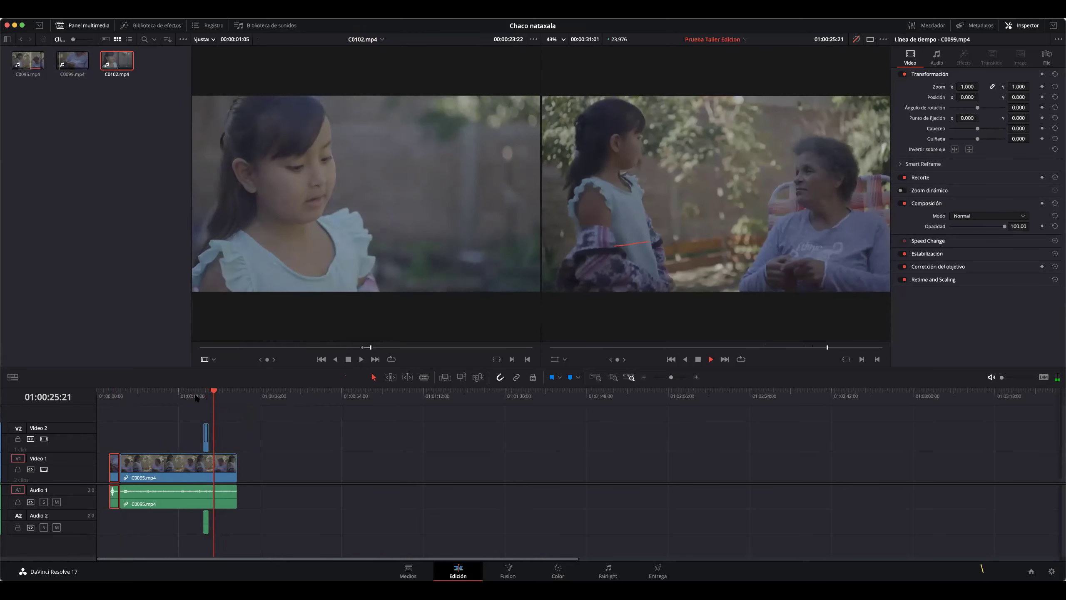
{"action": "key", "text": "space"}
{"action": "left_click_drag", "start_coordinate": [206, 391], "coordinate": [203, 394]}
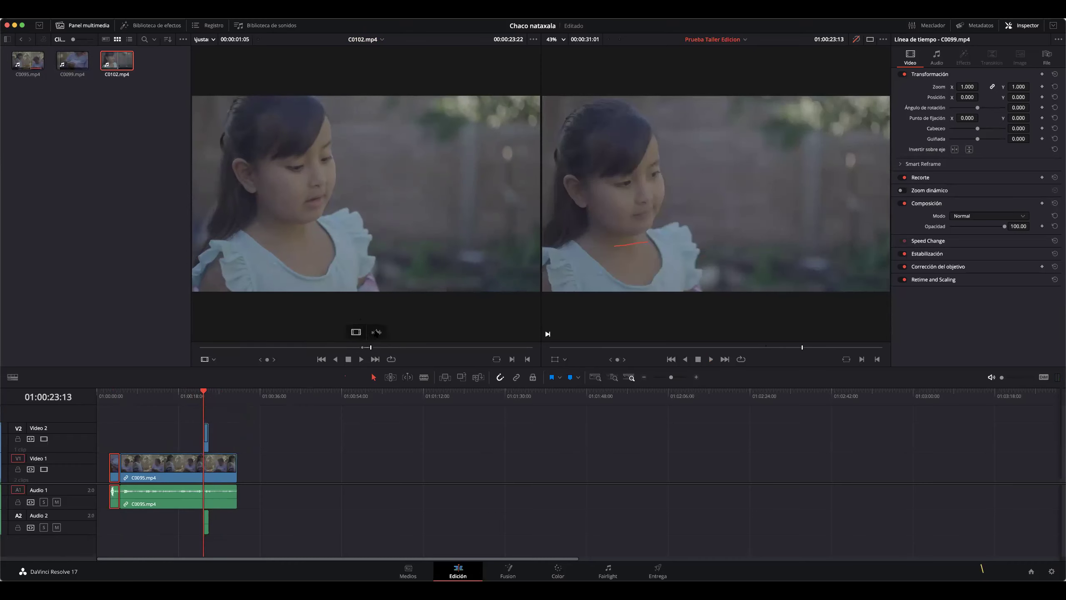
- Delete the C0102.mp4 section from Video 2 and Audio 2, and place only its video on Video 2 at 01:00:23:13
{"action": "left_click", "coordinate": [206, 434]}
{"action": "key", "text": "Delete"}
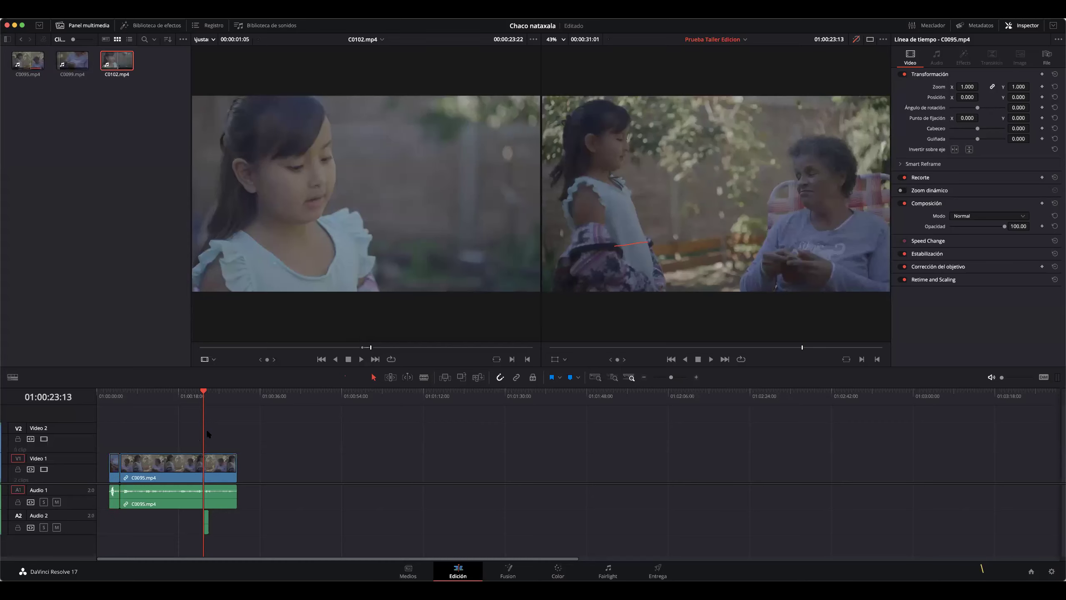
{"action": "left_click", "coordinate": [205, 521]}
{"action": "key", "text": "Delete"}
{"action": "mouse_move", "coordinate": [357, 334]}
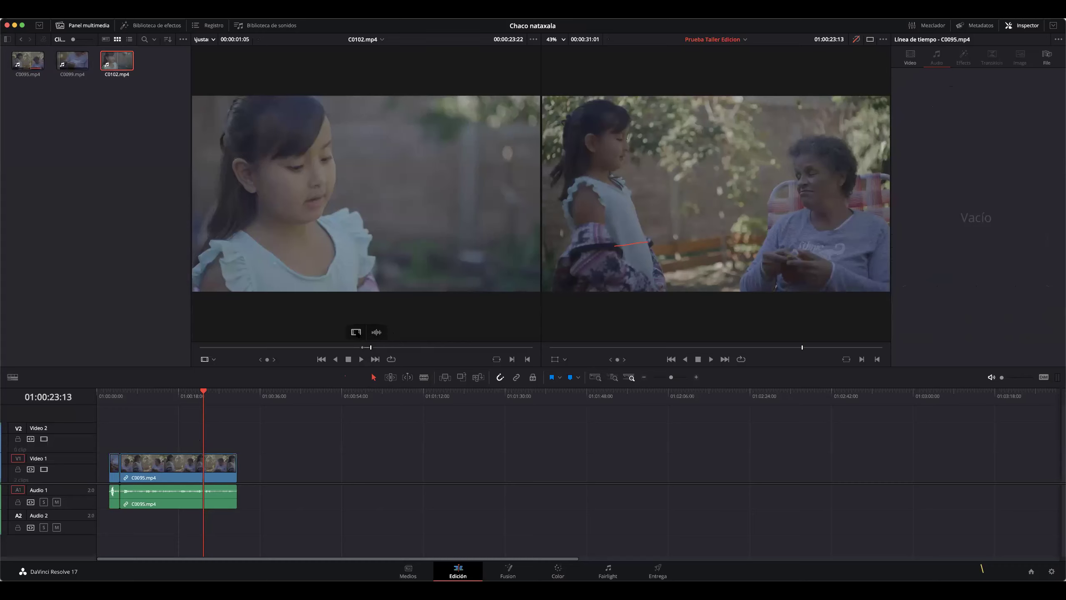
{"action": "left_click_drag", "start_coordinate": [356, 334], "coordinate": [206, 432]}
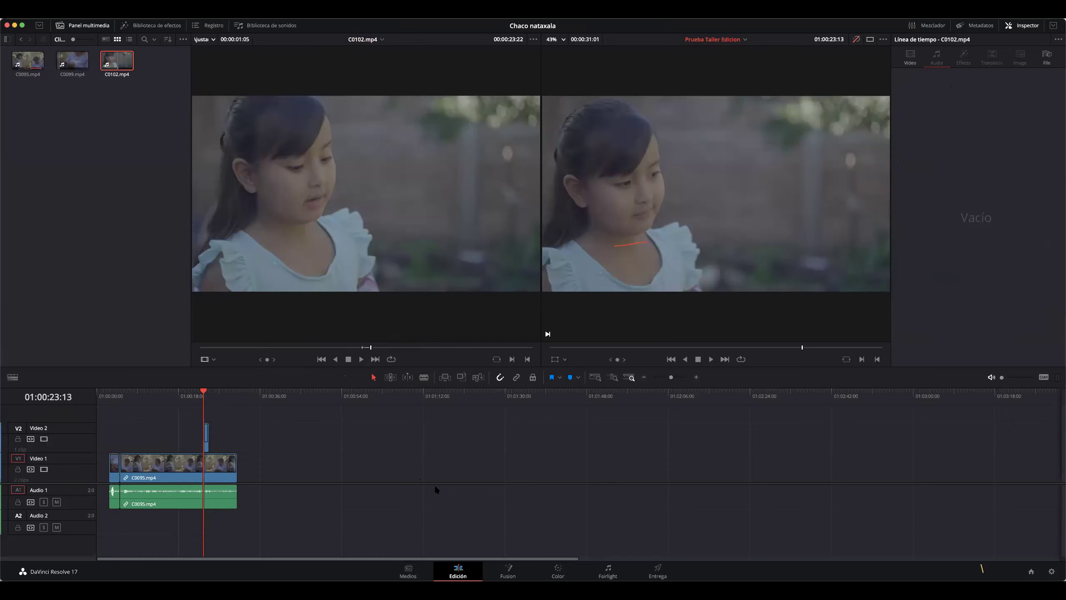
- Rearrange the timeline clips as a group and move C0095.mp4 directly after C0099.mp4 on Video 1 and Audio 1
{"action": "left_click_drag", "start_coordinate": [250, 418], "coordinate": [109, 528]}
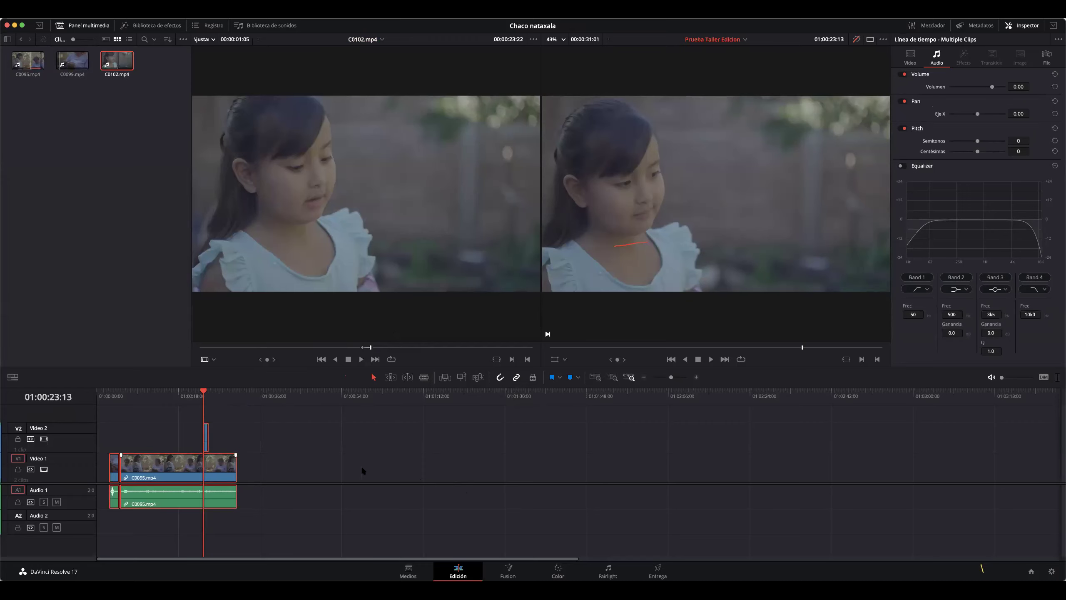
{"action": "key", "text": "super+z"}
{"action": "key", "text": "super+z"}
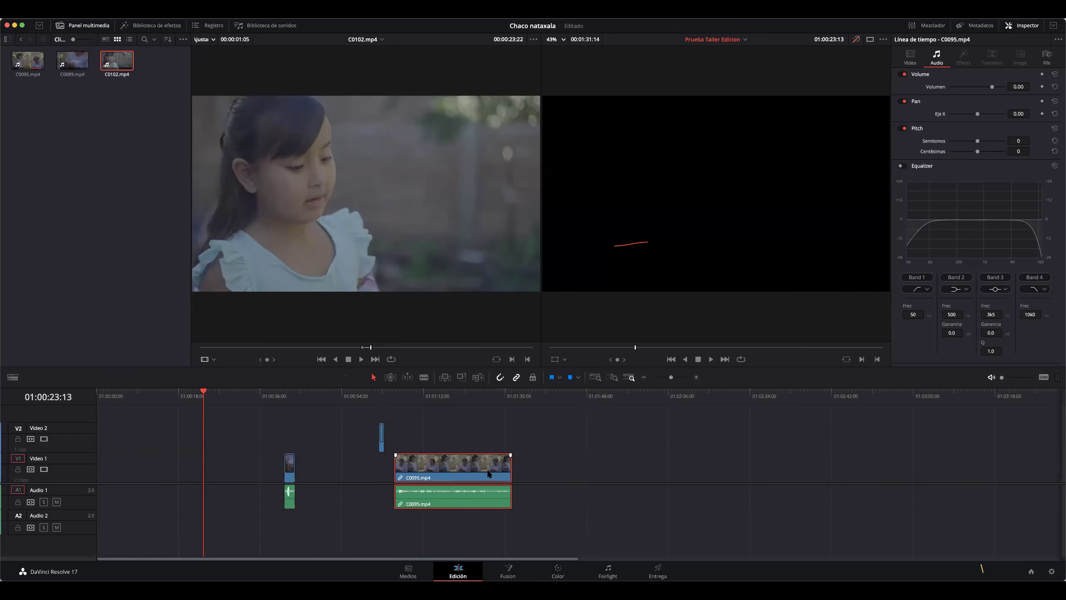
{"action": "left_click_drag", "start_coordinate": [488, 473], "coordinate": [298, 480]}
- Move all timeline clips together earlier so that C0099.mp4 starts at the playhead, 01:00:23:13
{"action": "left_click_drag", "start_coordinate": [251, 430], "coordinate": [291, 525]}
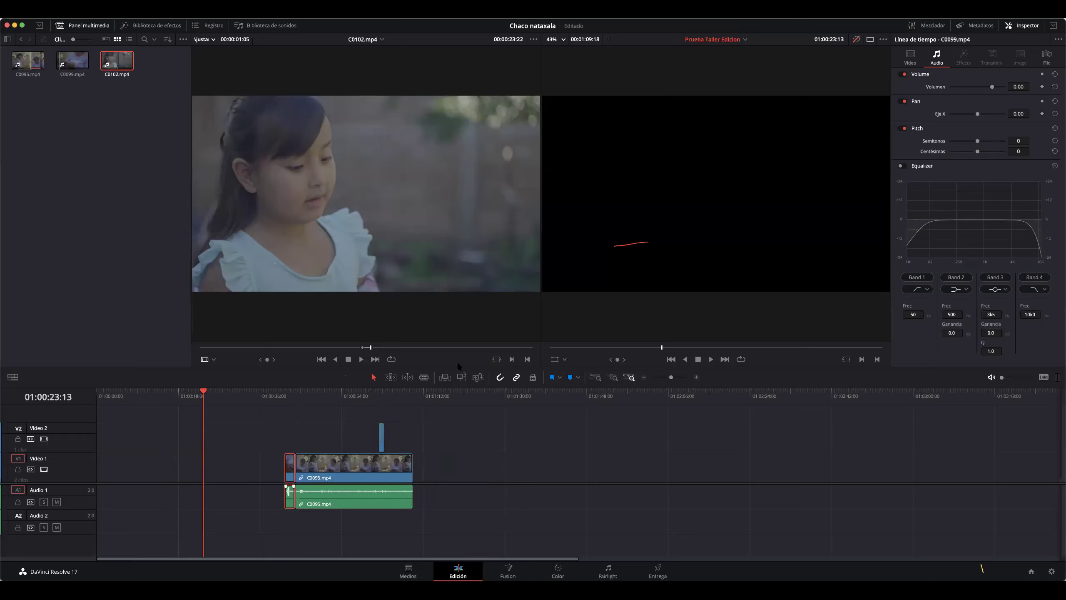
{"action": "left_click", "coordinate": [273, 429]}
{"action": "left_click", "coordinate": [276, 415]}
{"action": "left_click_drag", "start_coordinate": [271, 463], "coordinate": [297, 500]}
{"action": "left_click", "coordinate": [380, 482]}
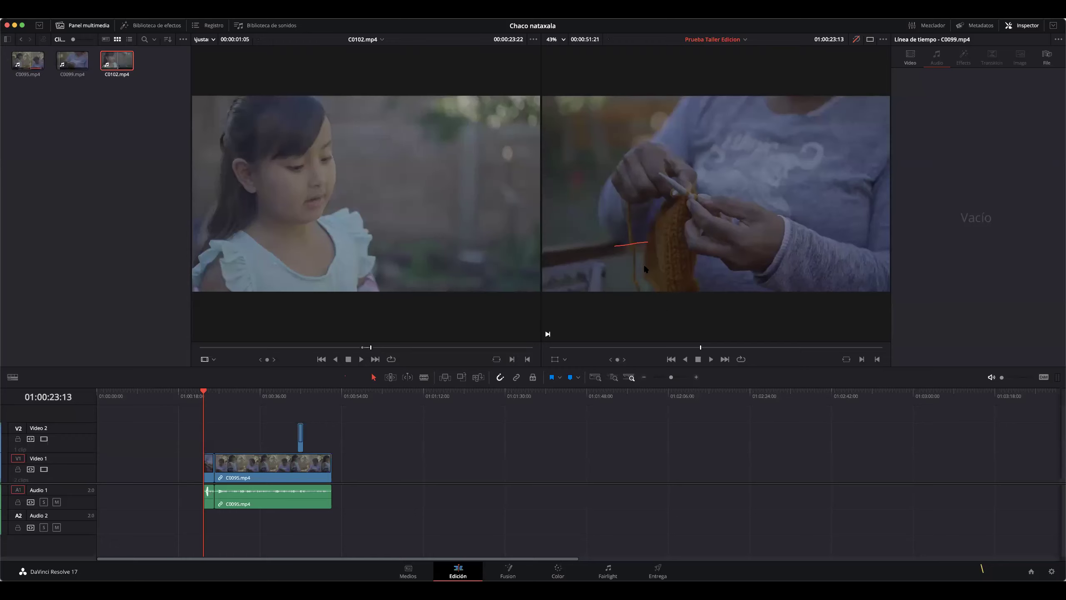
- Mark a longer section of C0102.mp4 in the source viewer, with the in point at 00:00:11:22 and the out point at 00:00:33:12
{"action": "mouse_move", "coordinate": [363, 327]}
{"action": "left_click", "coordinate": [283, 348]}
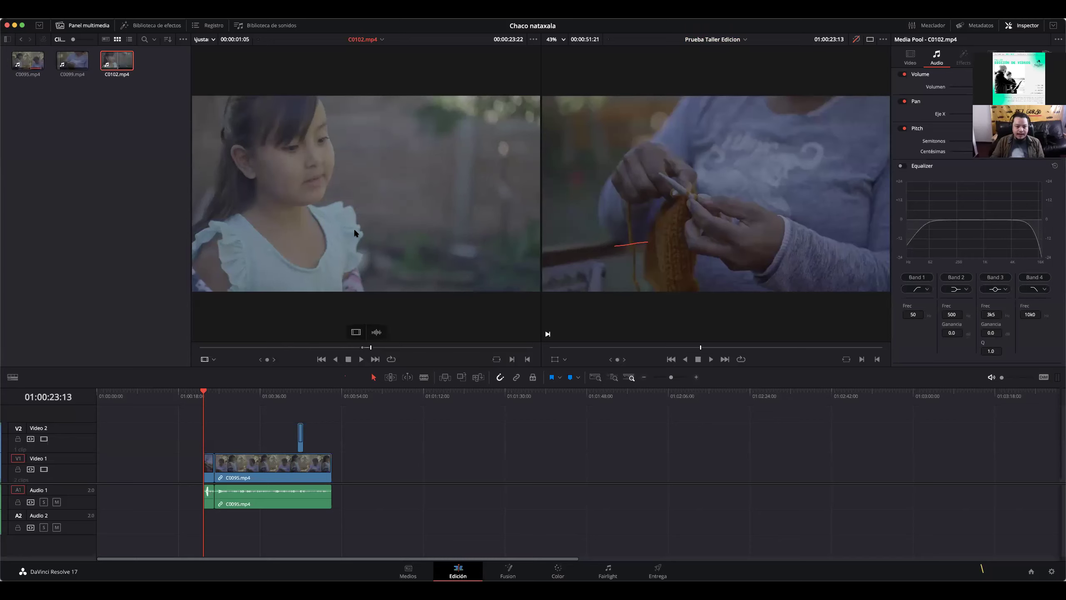
{"action": "left_click", "coordinate": [299, 347]}
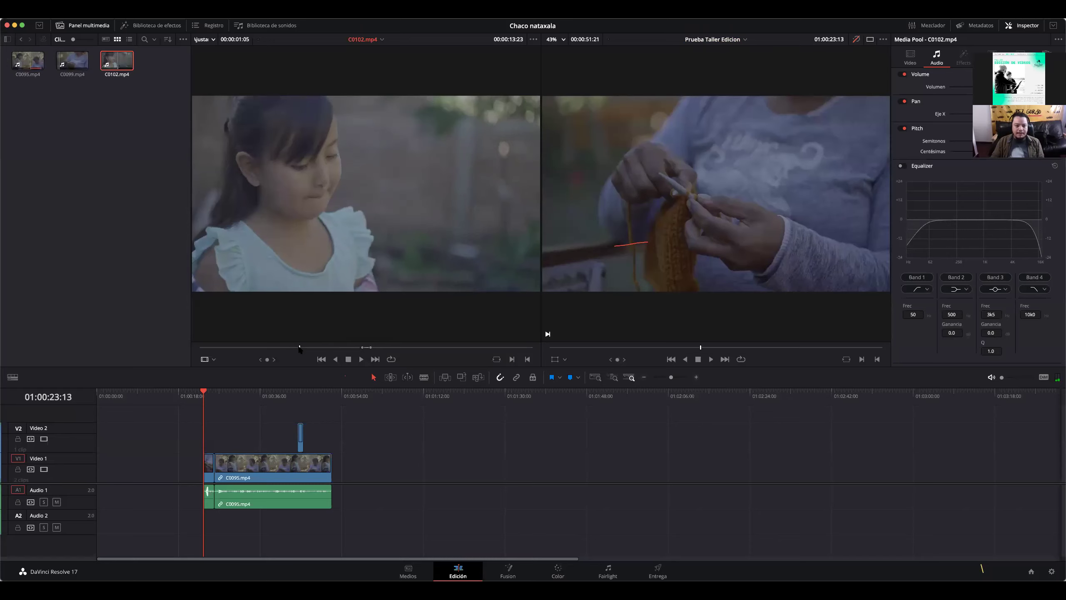
{"action": "left_click", "coordinate": [284, 348]}
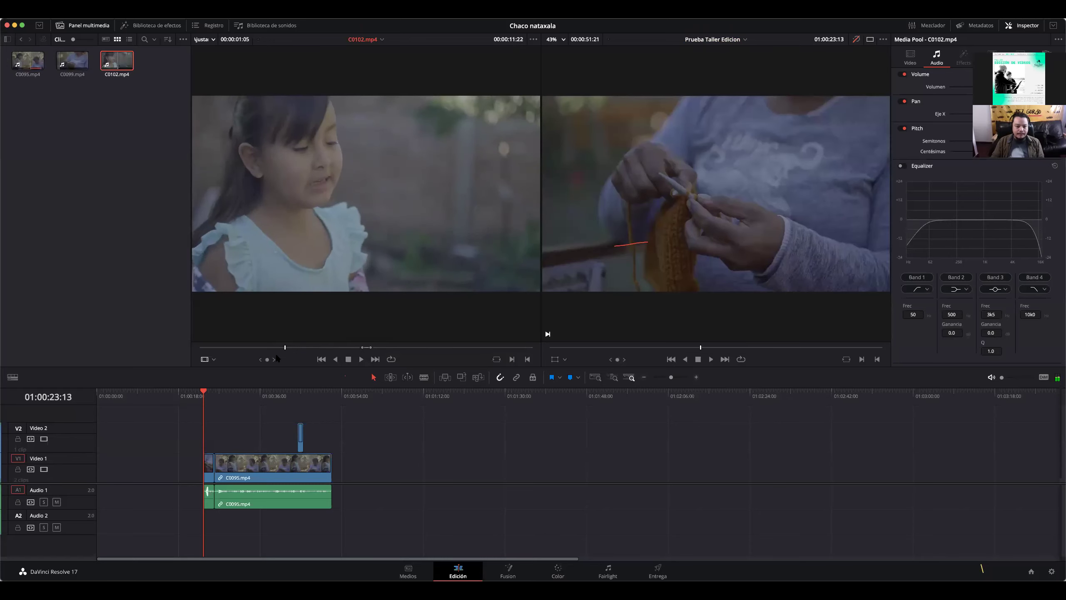
{"action": "scroll", "coordinate": [285, 328], "scroll_direction": "up", "scroll_amount": 1}
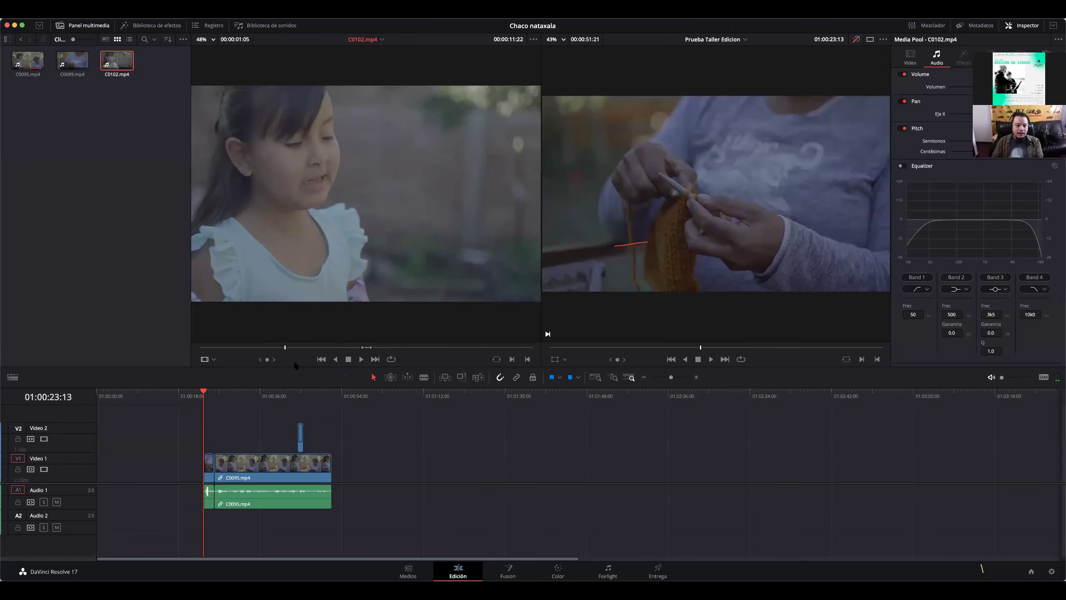
{"action": "key", "text": "i"}
{"action": "left_click", "coordinate": [439, 347]}
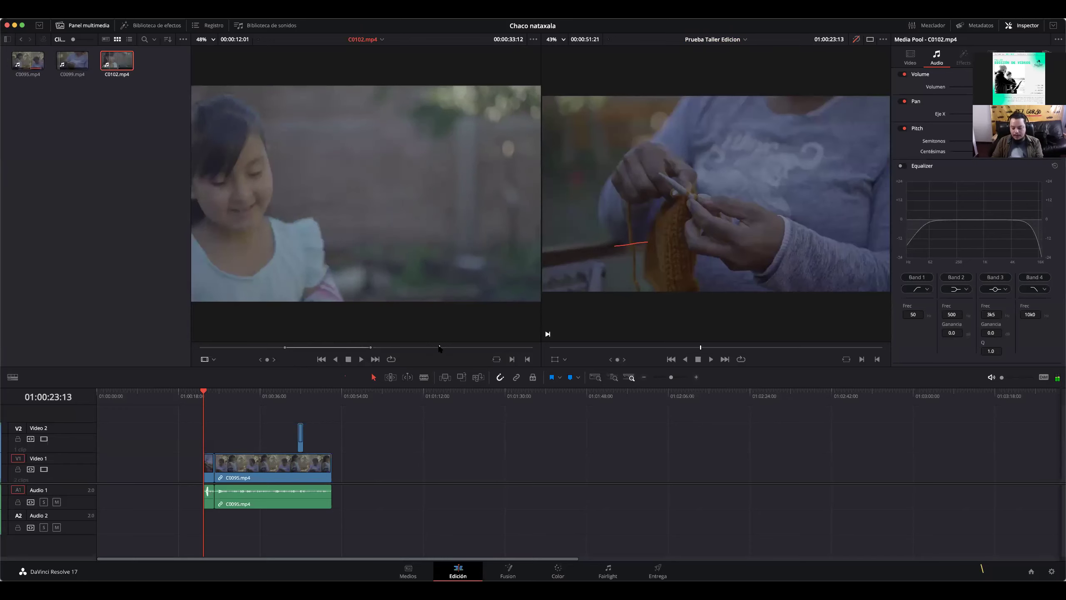
{"action": "mouse_move", "coordinate": [441, 298]}
{"action": "key", "text": "o"}
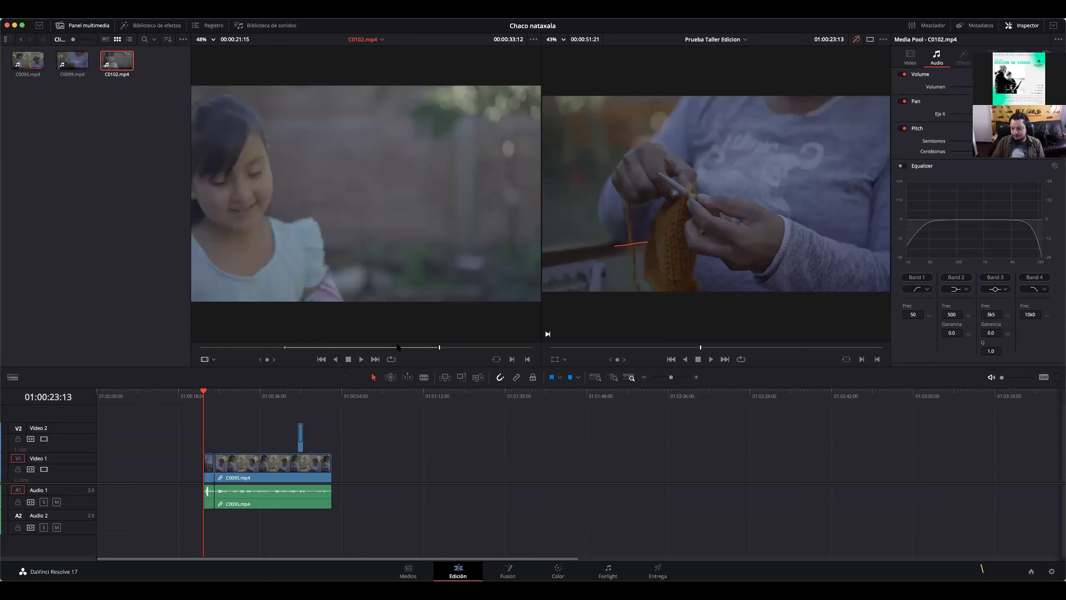
- Extend the start of C0099.mp4 slightly earlier on Video 1 and Audio 1, and play the clip from its new start
{"action": "left_click", "coordinate": [255, 394]}
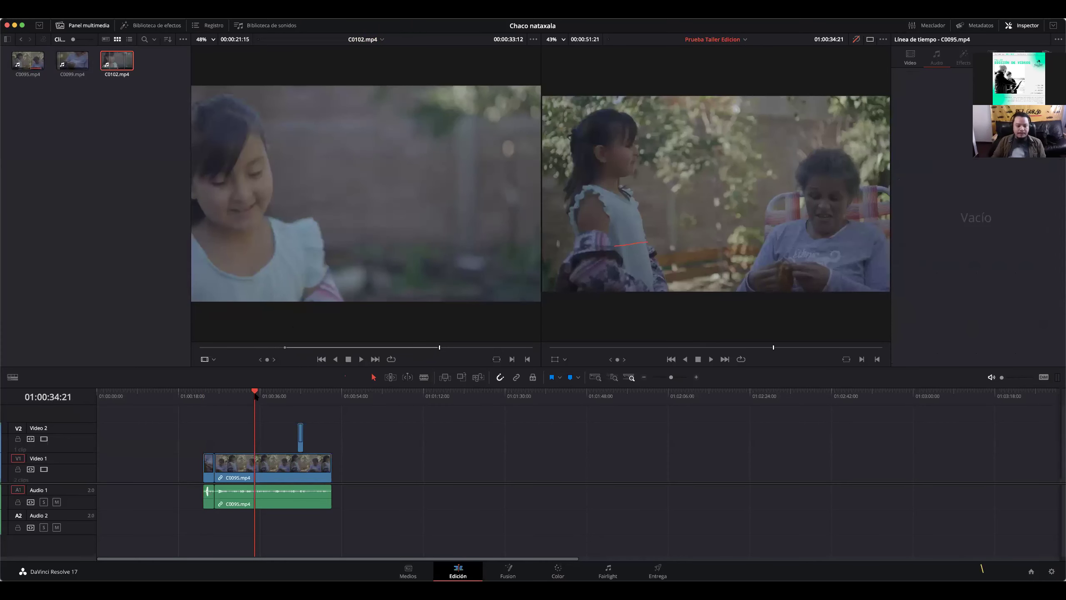
{"action": "key", "text": "super+equal"}
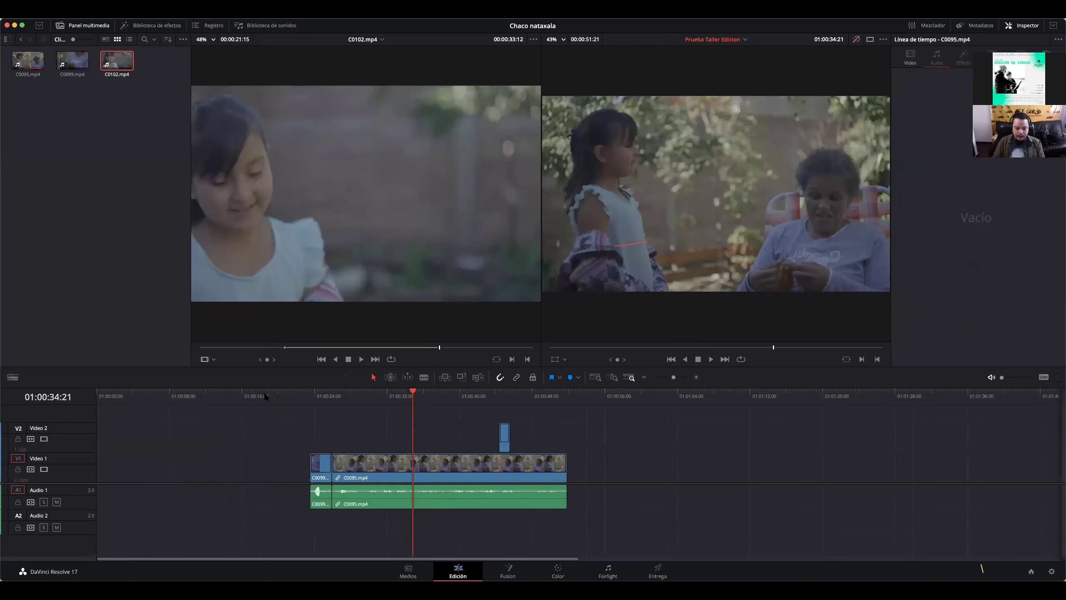
{"action": "key", "text": "super+equal"}
{"action": "key", "text": "super+equal"}
{"action": "left_click", "coordinate": [318, 391]}
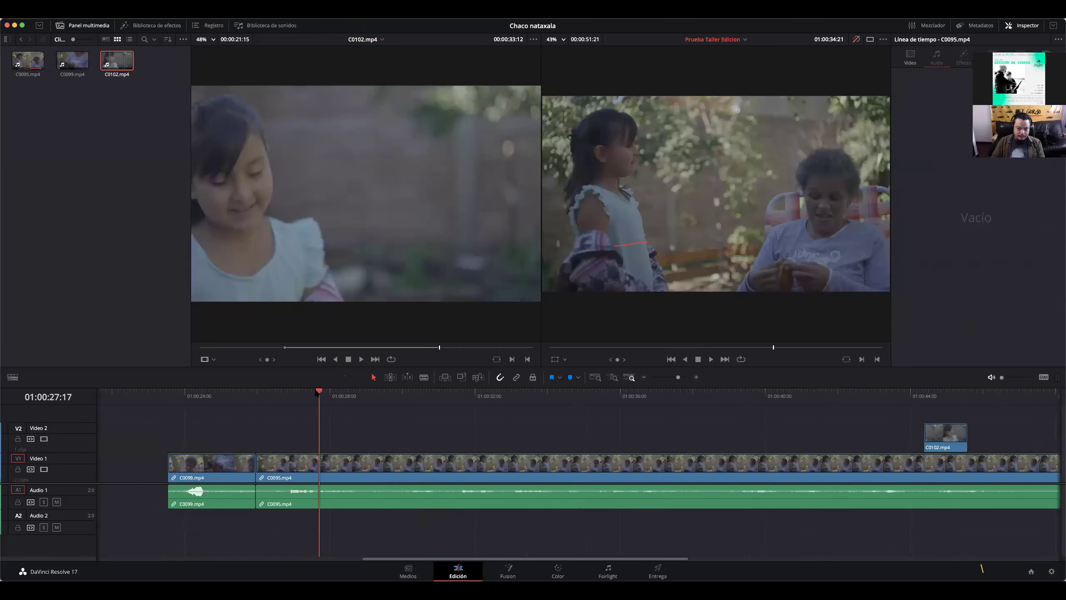
{"action": "left_click_drag", "start_coordinate": [316, 391], "coordinate": [156, 393]}
{"action": "left_click_drag", "start_coordinate": [169, 463], "coordinate": [156, 487]}
{"action": "key", "text": "space"}
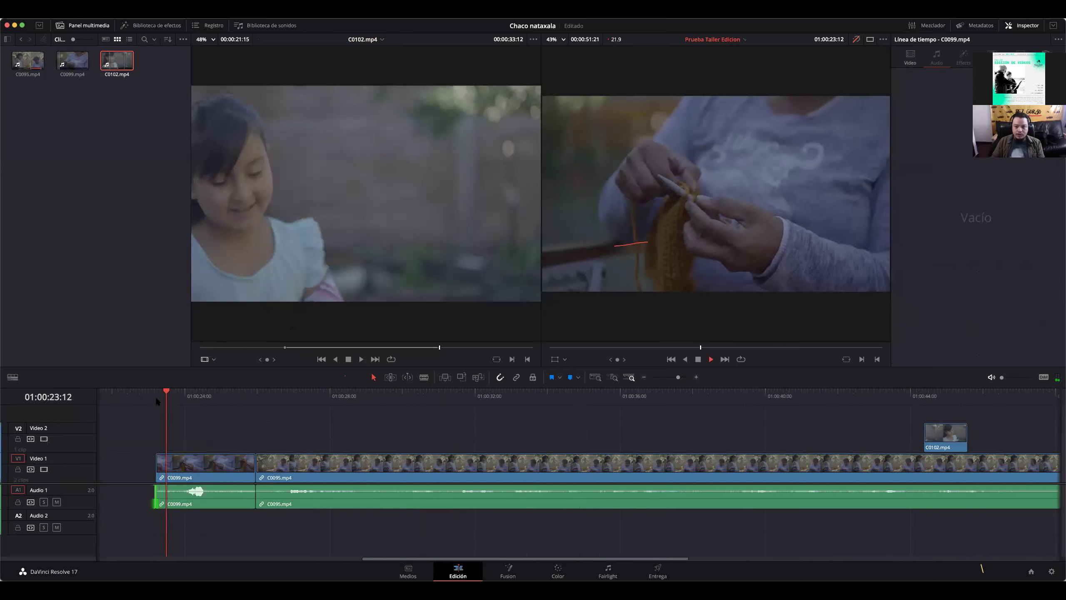
{"action": "scroll", "coordinate": [156, 401], "scroll_direction": "left", "scroll_amount": 2}
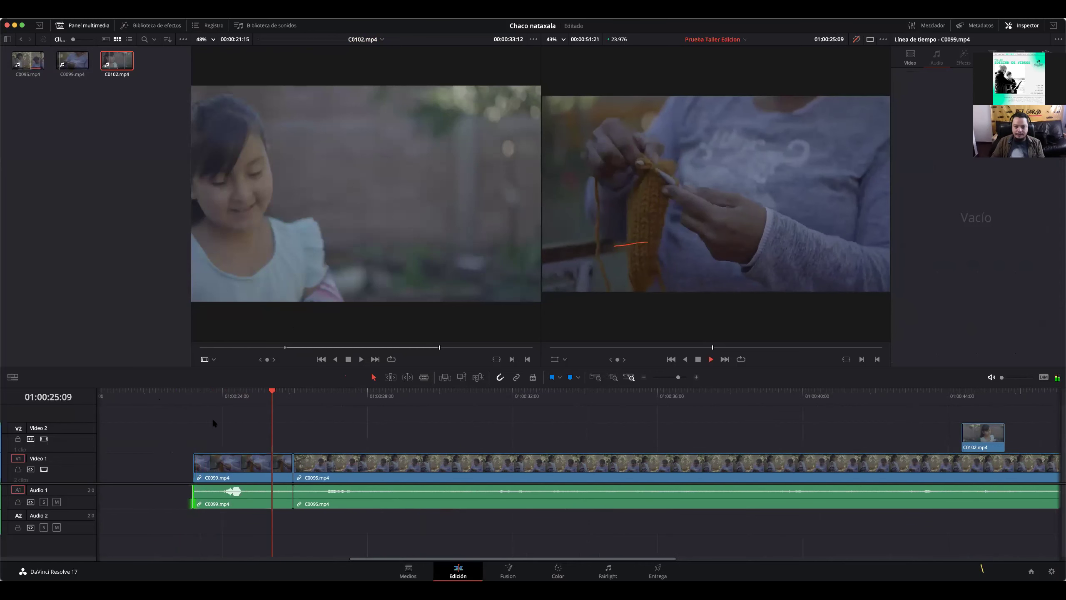
{"action": "key", "text": "space"}
- Try starting C0099.mp4 earlier with its end extended up to C0095.mp4, play across the cut, and undo the change
{"action": "left_click_drag", "start_coordinate": [263, 465], "coordinate": [292, 466]}
{"action": "left_click", "coordinate": [284, 466]}
{"action": "left_click", "coordinate": [254, 398]}
{"action": "key", "text": "space"}
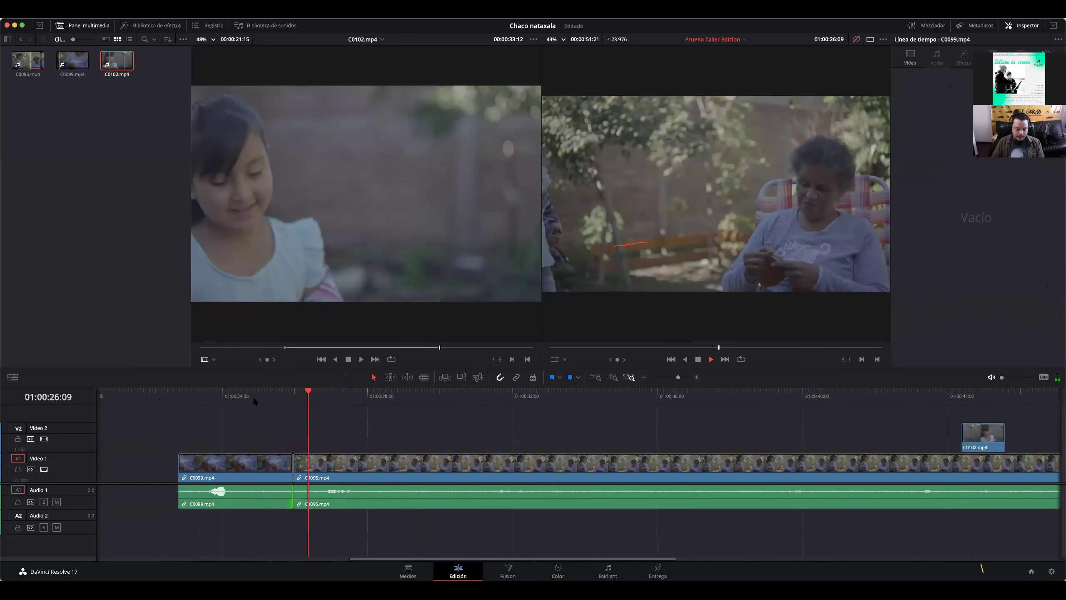
{"action": "key", "text": "ctrl+z"}
- Select C0099.mp4 and play the timeline from 01:00:24:23 across the cut to 01:00:26:14
{"action": "left_click", "coordinate": [246, 467]}
{"action": "left_click_drag", "start_coordinate": [246, 467], "coordinate": [258, 401]}
{"action": "left_click", "coordinate": [257, 400]}
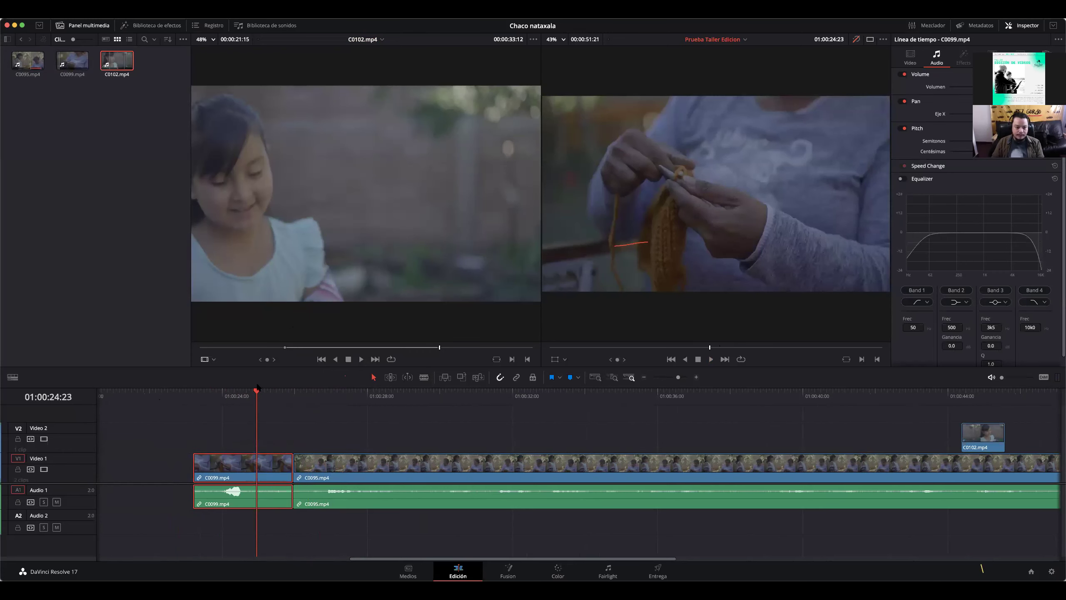
{"action": "key", "text": "space"}
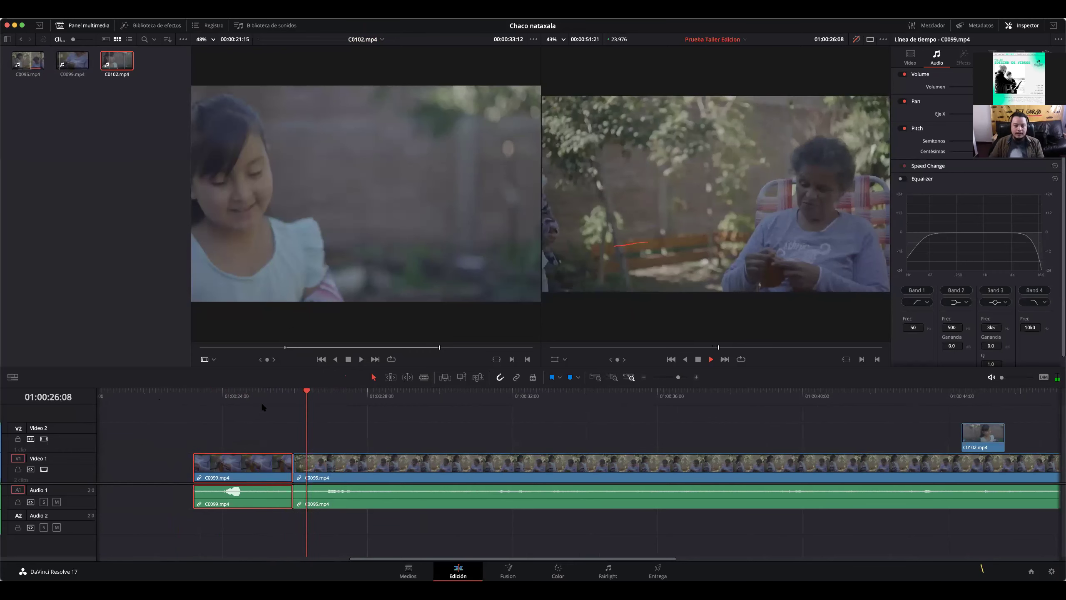
{"action": "key", "text": "space"}
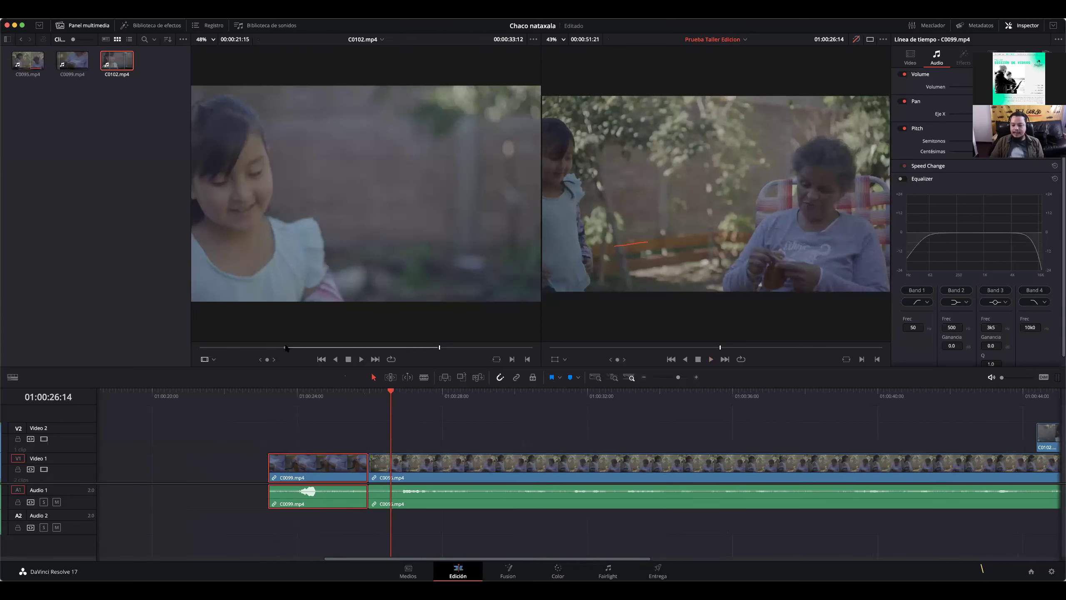
- Play the timeline further into C0095.mp4 and stop at 01:00:29:20
{"action": "scroll", "coordinate": [270, 418], "scroll_direction": "right", "scroll_amount": 3}
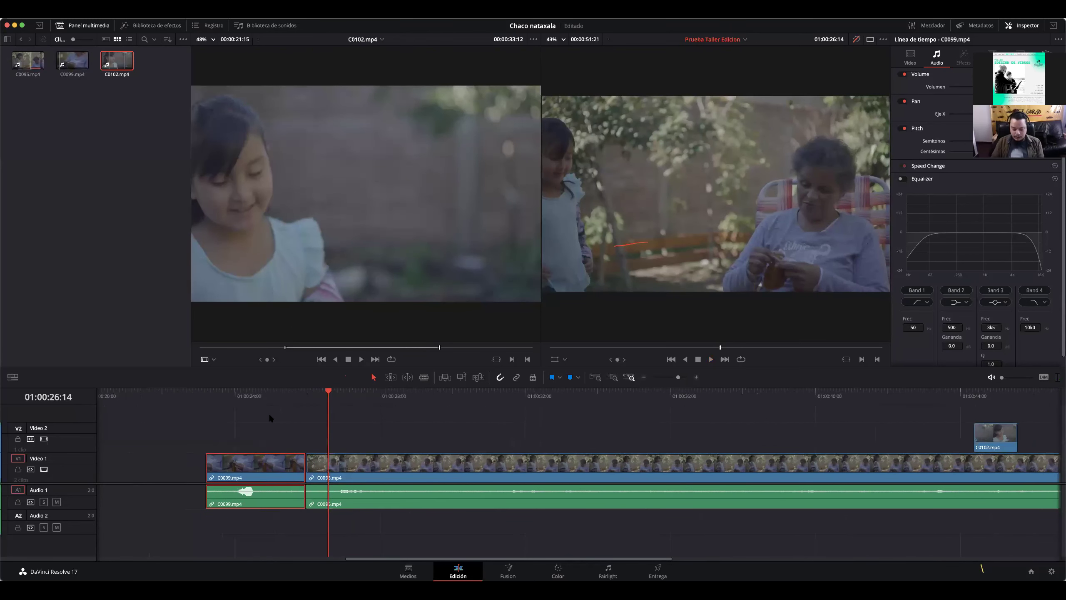
{"action": "key", "text": "ctrl+minus"}
{"action": "key", "text": "ctrl+minus"}
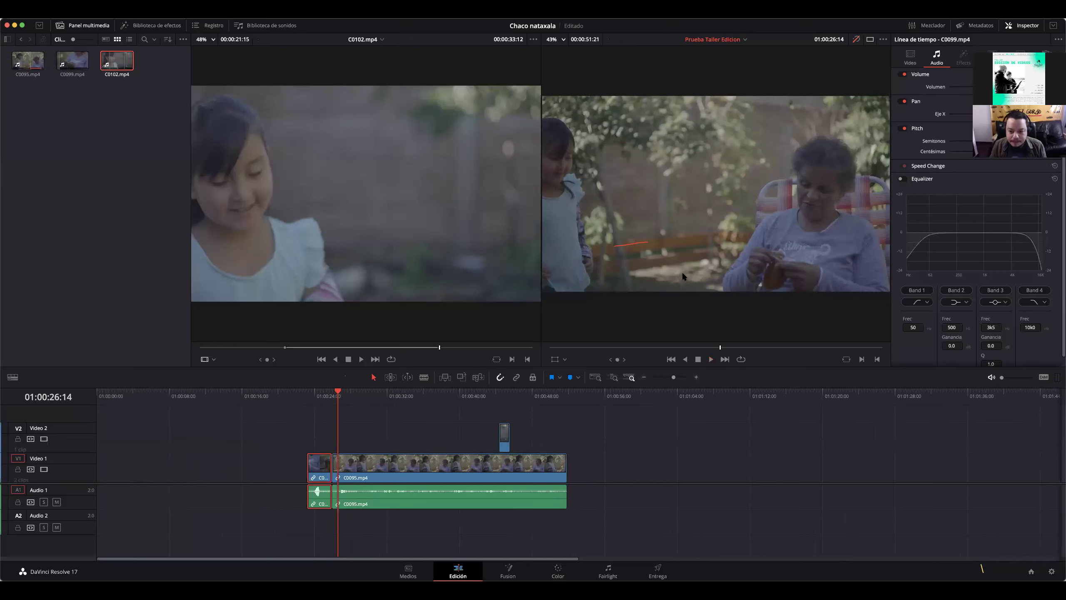
{"action": "key", "text": "space"}
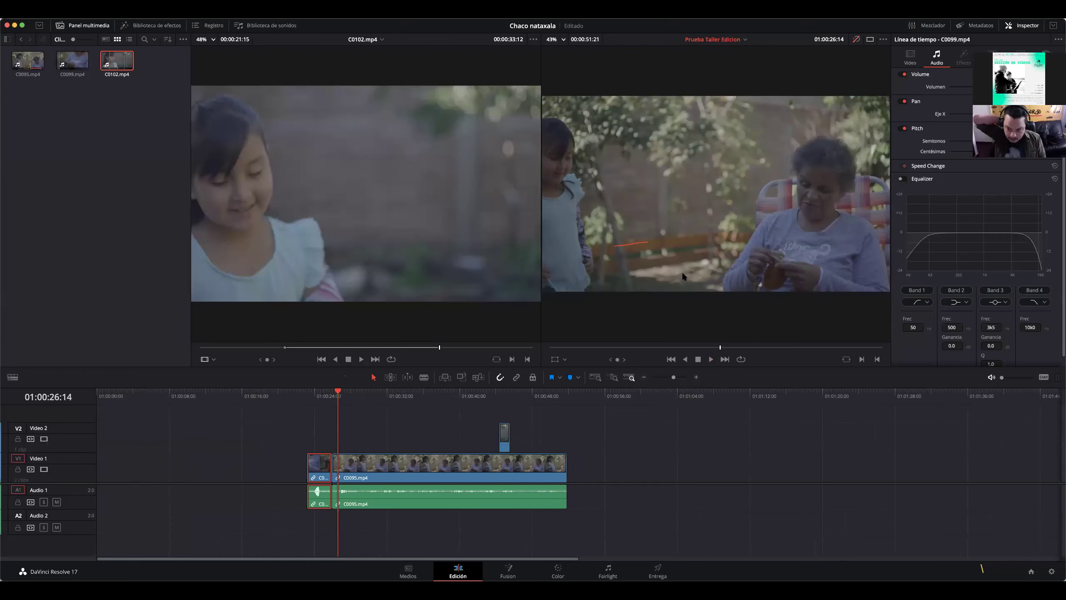
{"action": "key", "text": "space"}
{"action": "key", "text": "space"}
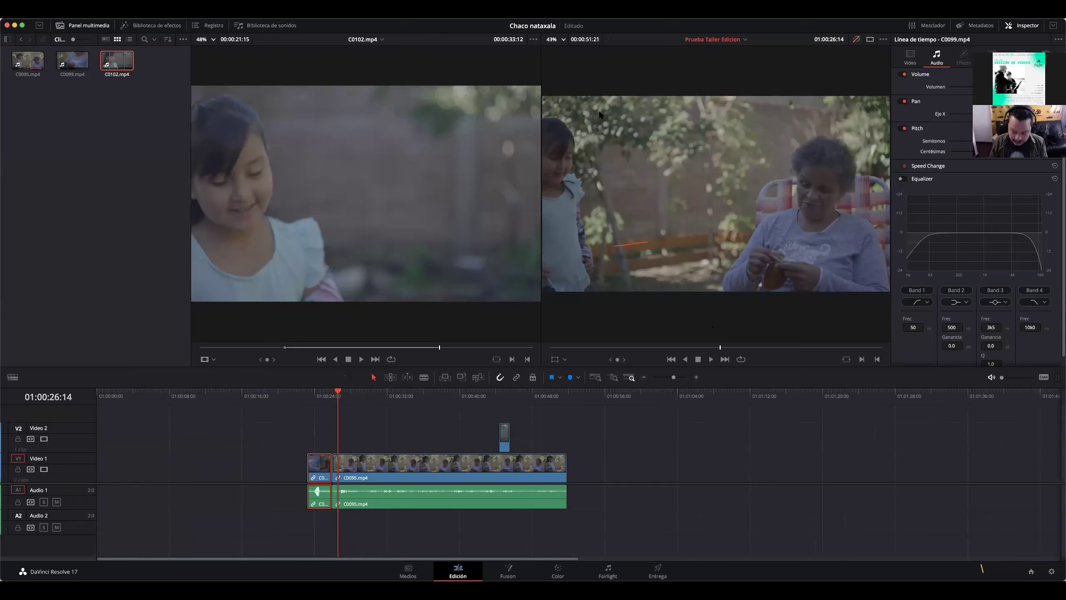
{"action": "left_click", "coordinate": [361, 395]}
{"action": "key", "text": "space"}
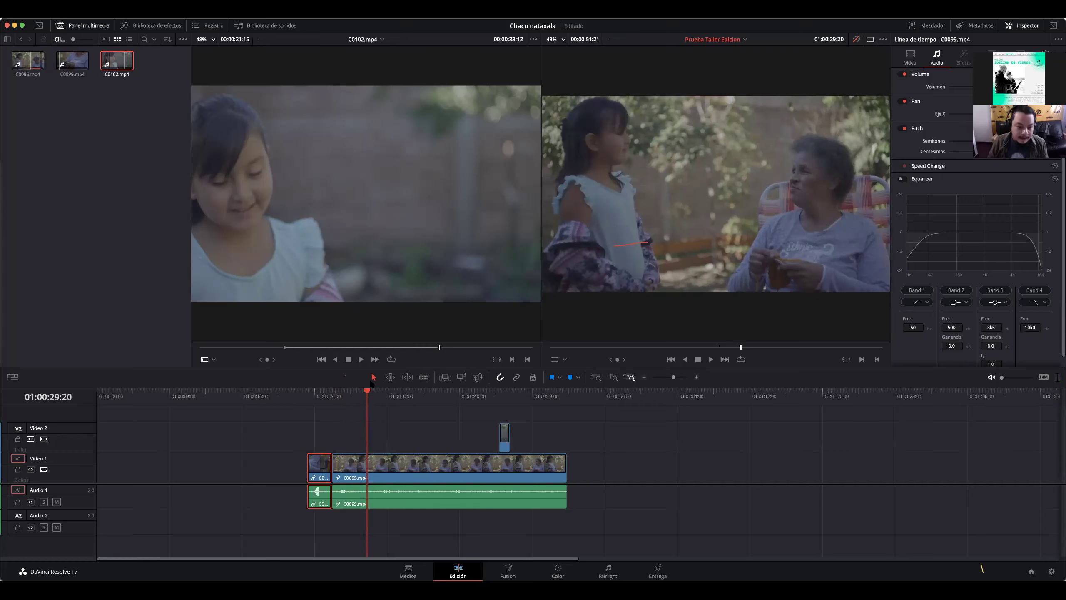
- Play the C0102.mp4 clip on Video 2, return the playhead to 01:00:44:09, and select the clip
{"action": "left_click", "coordinate": [378, 469]}
{"action": "left_click", "coordinate": [441, 429]}
{"action": "left_click", "coordinate": [499, 391]}
{"action": "key", "text": "space"}
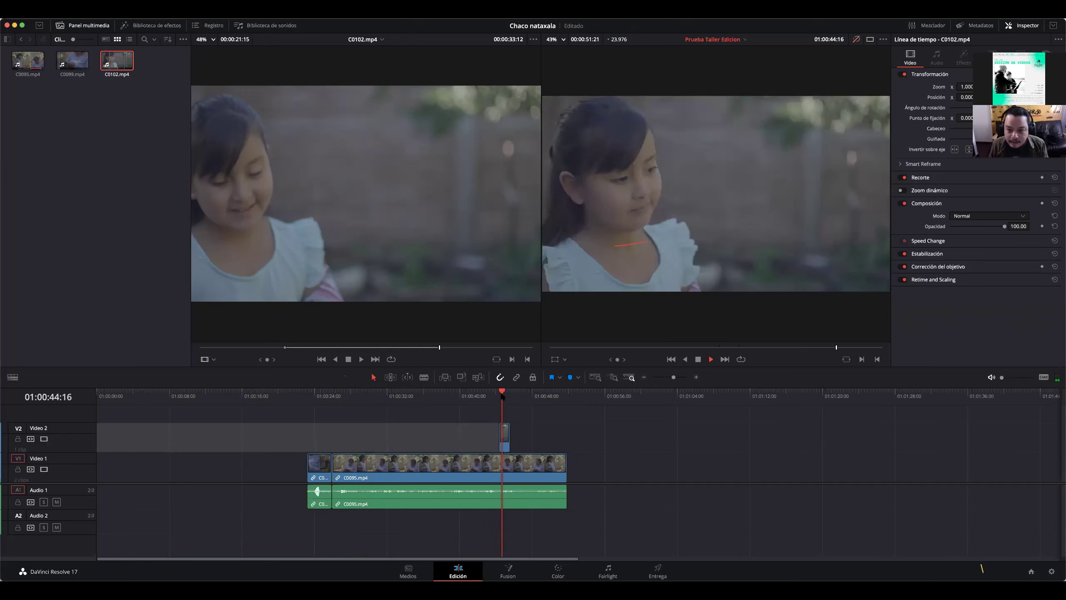
{"action": "key", "text": "space"}
{"action": "left_click", "coordinate": [505, 440]}
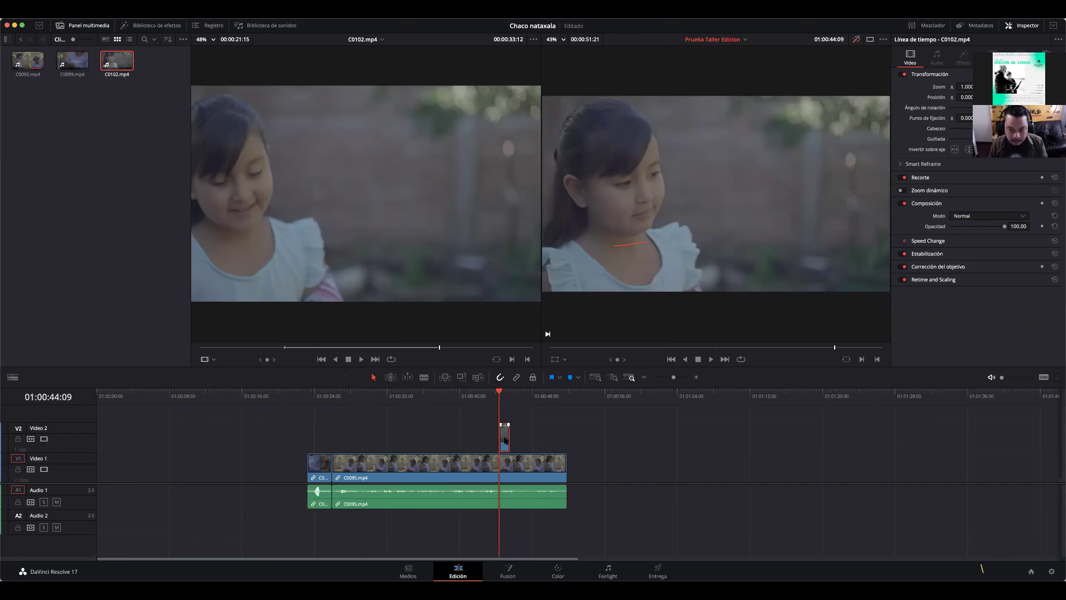
- Disable the C0102.mp4 clip on Video 2 and enable it again
{"action": "key", "text": "d"}
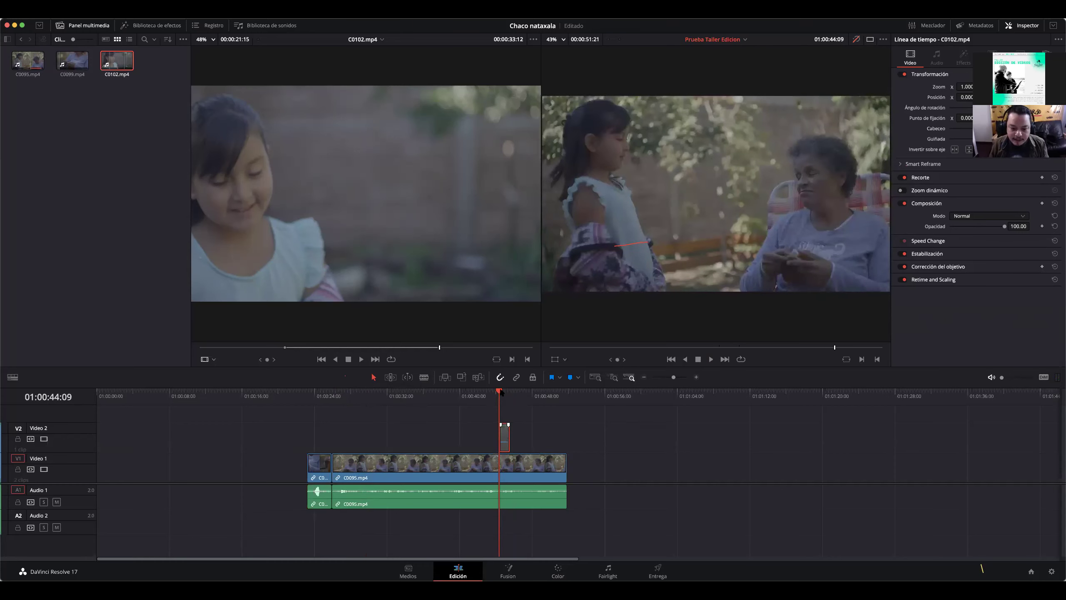
{"action": "left_click_drag", "start_coordinate": [500, 392], "coordinate": [499, 392]}
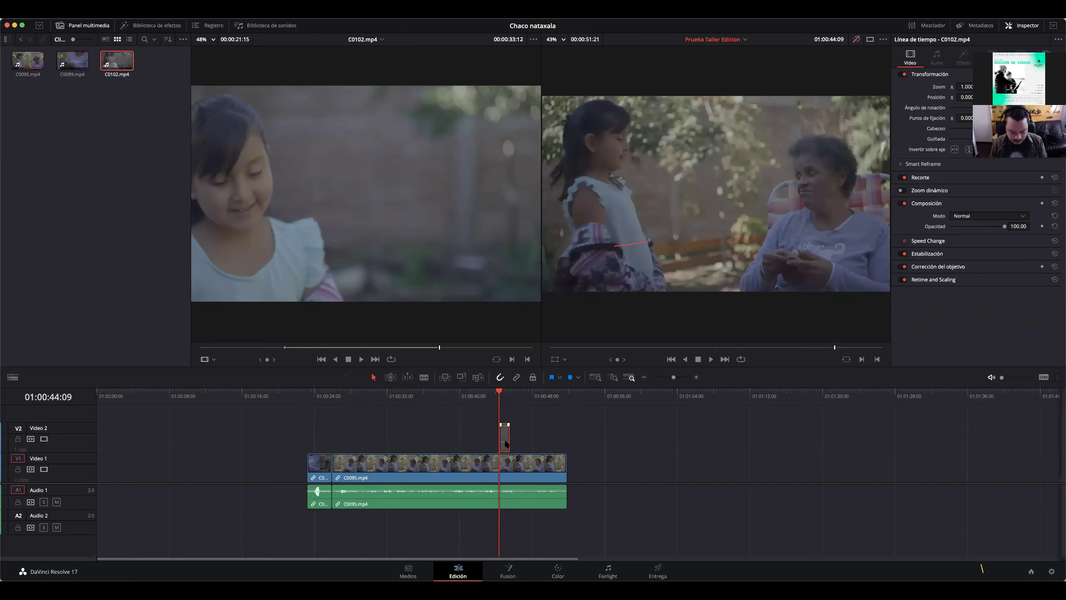
{"action": "key", "text": "d"}
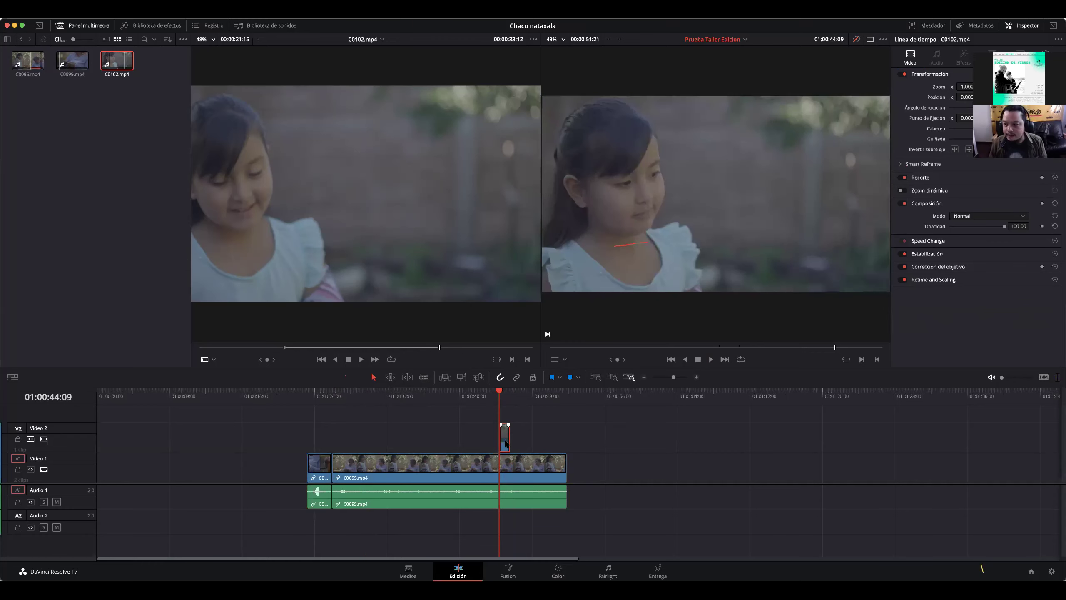
- Move the playhead back to 01:00:40:09, then disable and re-enable the C0095.mp4 clip on Video 1
{"action": "key", "text": "shift+Left"}
{"action": "key", "text": "shift+Left"}
{"action": "key", "text": "shift+Left"}
{"action": "key", "text": "shift+Left"}
{"action": "left_click", "coordinate": [448, 465]}
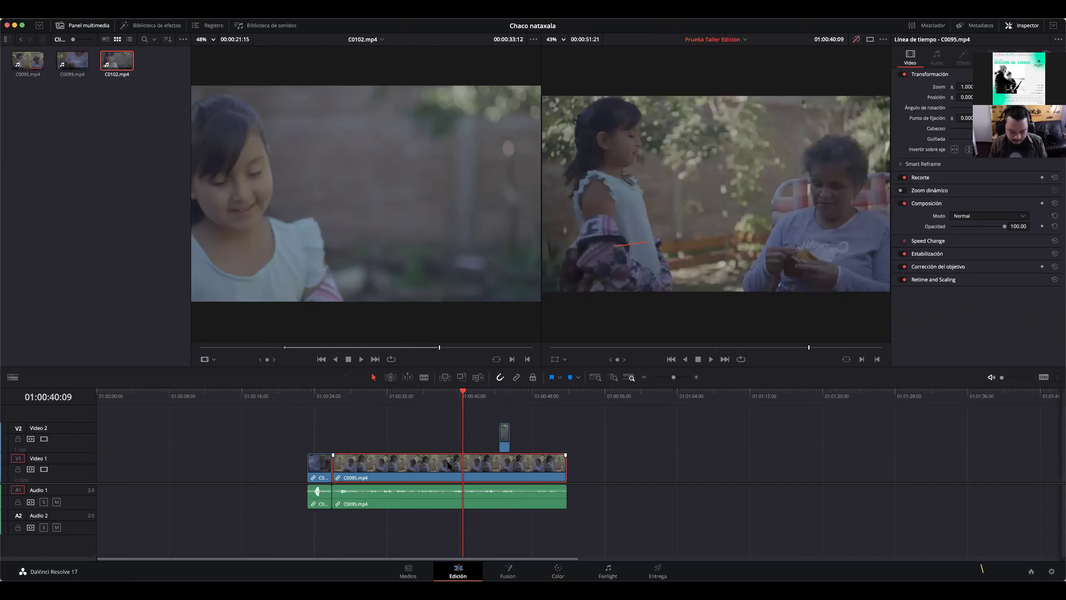
{"action": "key", "text": "d"}
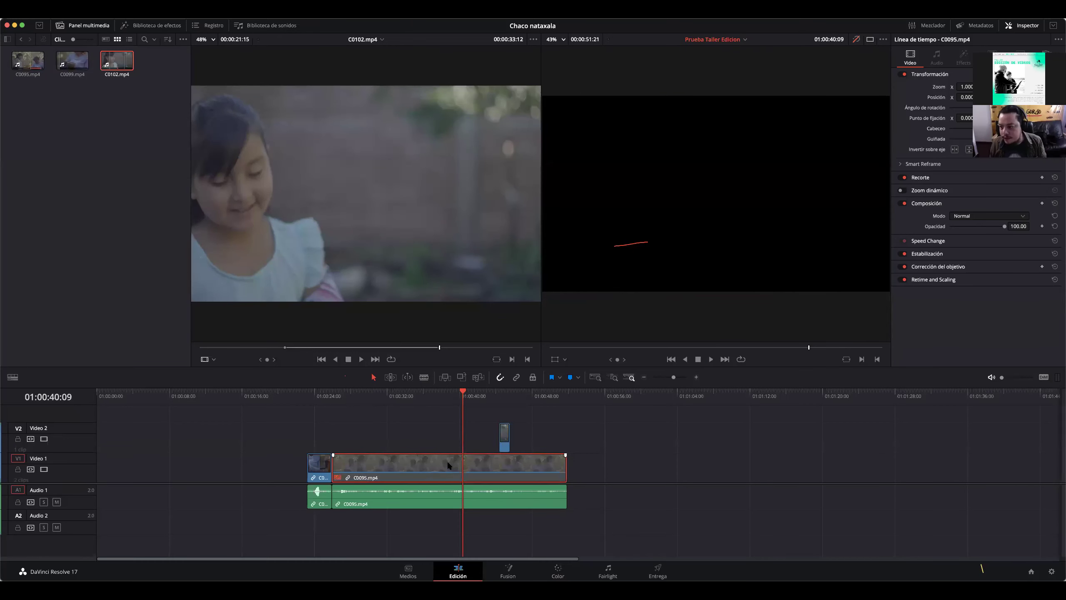
{"action": "key", "text": "d"}
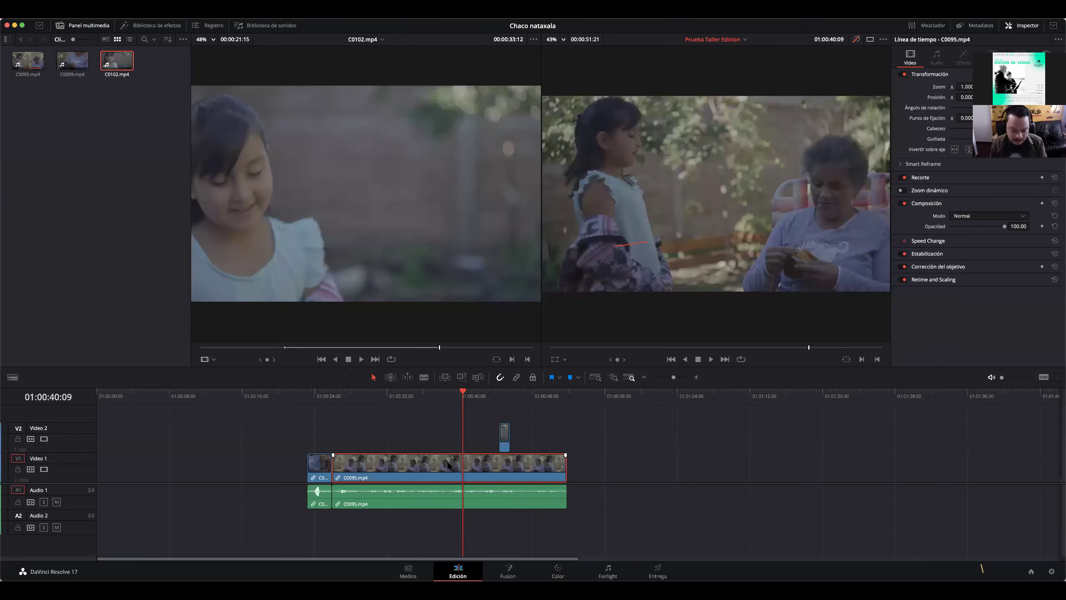
- Try cutting C0095.mp4 on Video 1 with the blade at about 01:00:45:14 and 01:00:49:12, undo the cuts, and return to selection mode
{"action": "key", "text": "super+s"}
{"action": "key", "text": "b"}
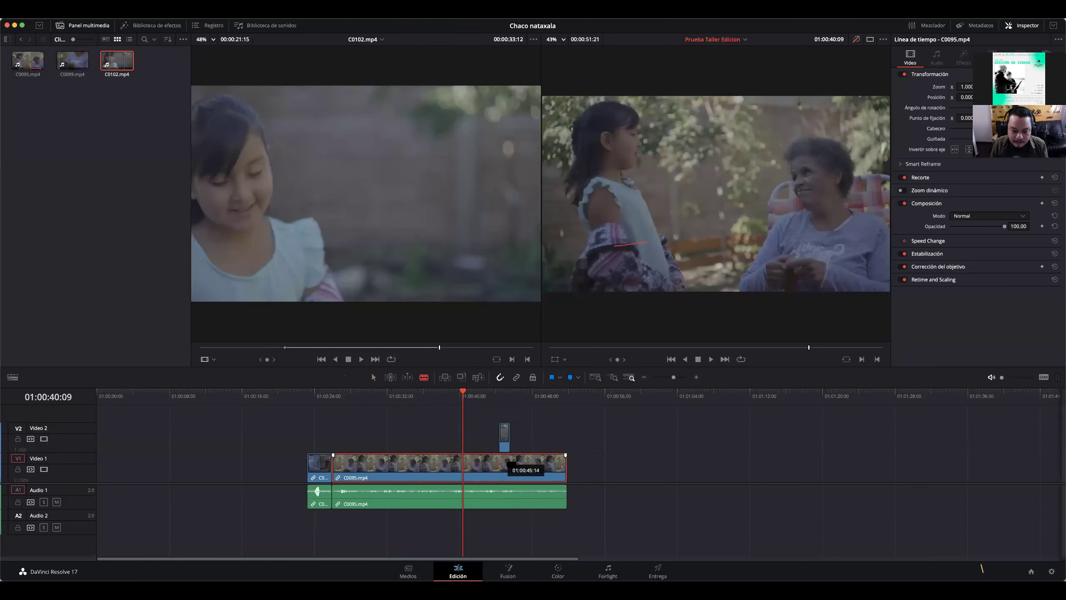
{"action": "left_click", "coordinate": [509, 463]}
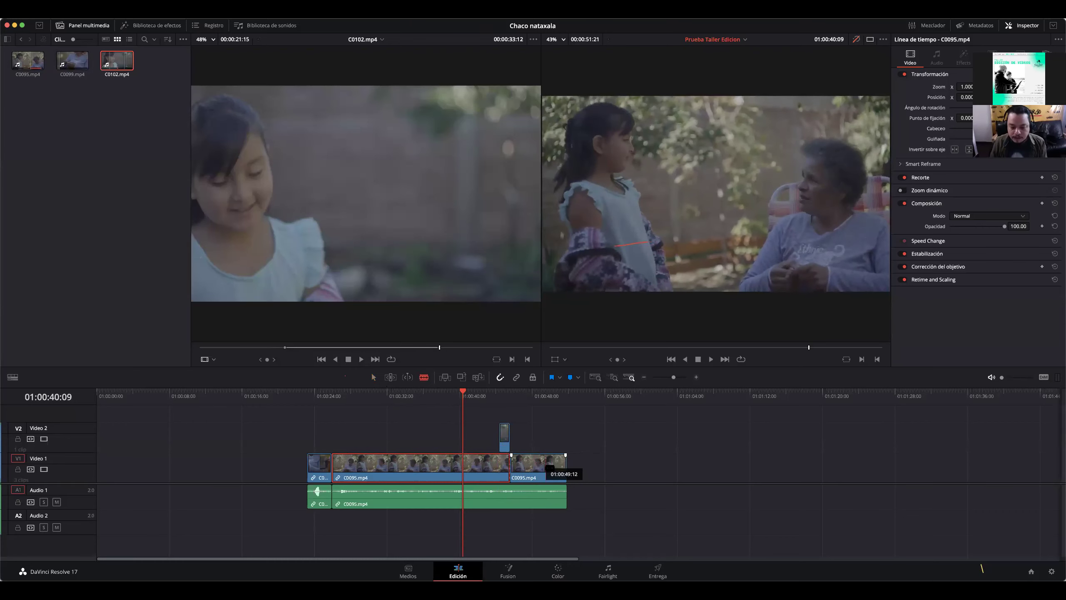
{"action": "left_click", "coordinate": [546, 463]}
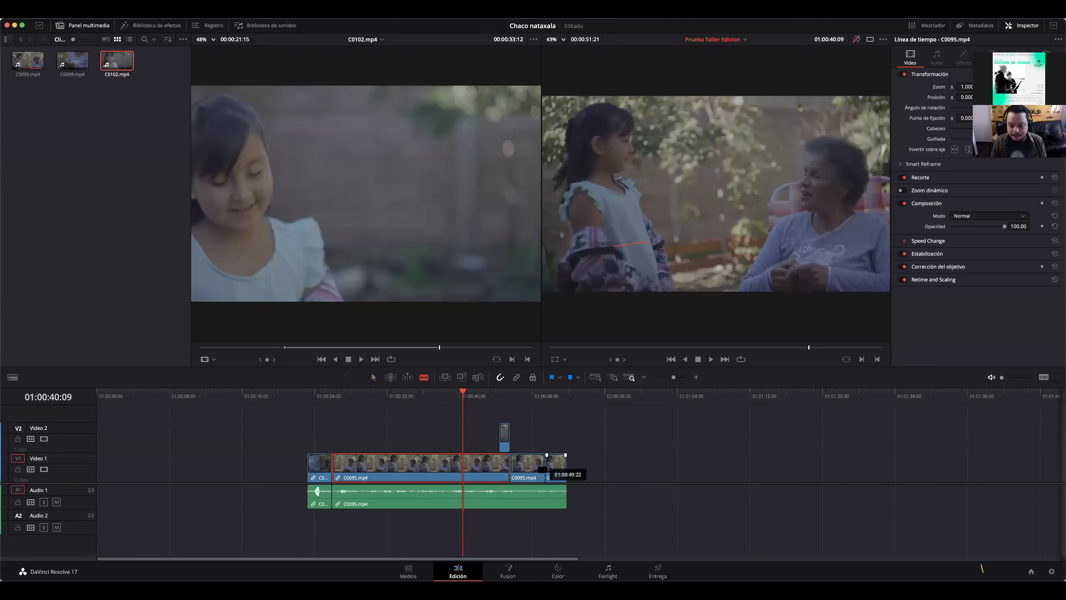
{"action": "left_click", "coordinate": [546, 465]}
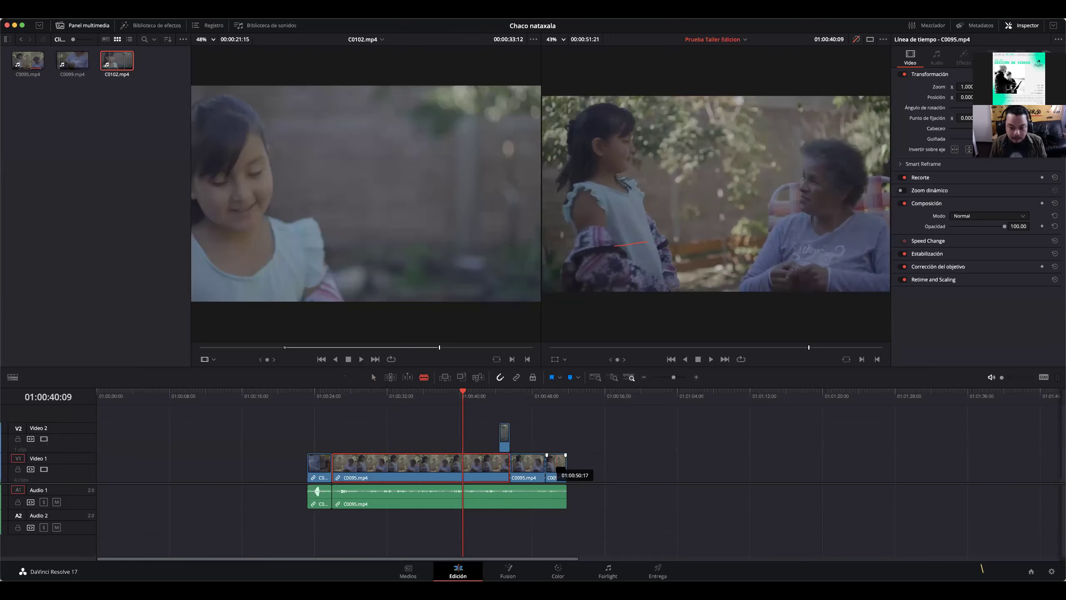
{"action": "key", "text": "super+z"}
{"action": "key", "text": "super+z"}
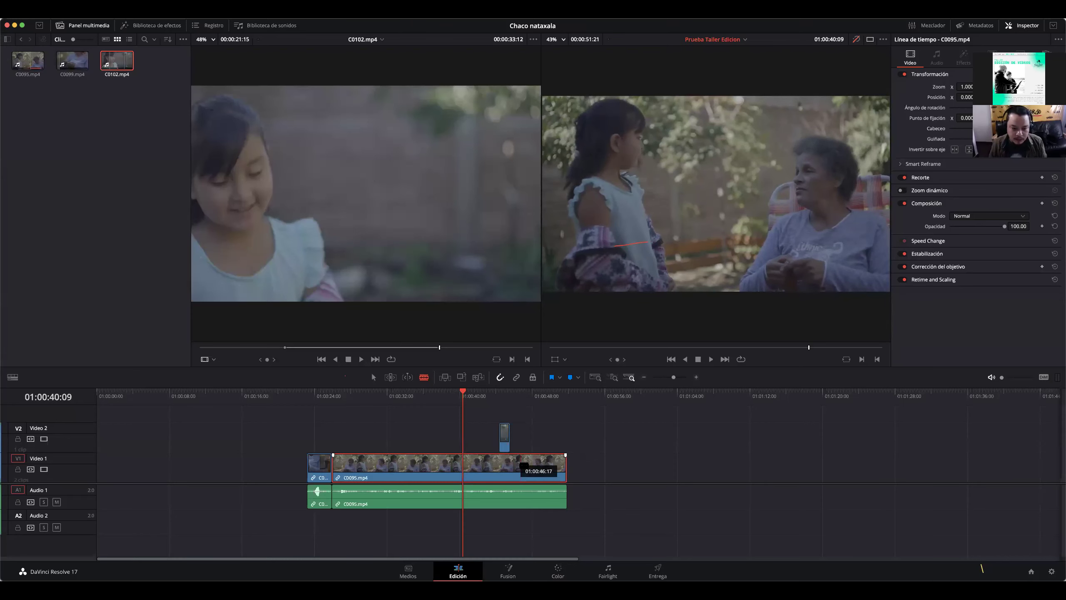
{"action": "key", "text": "a"}
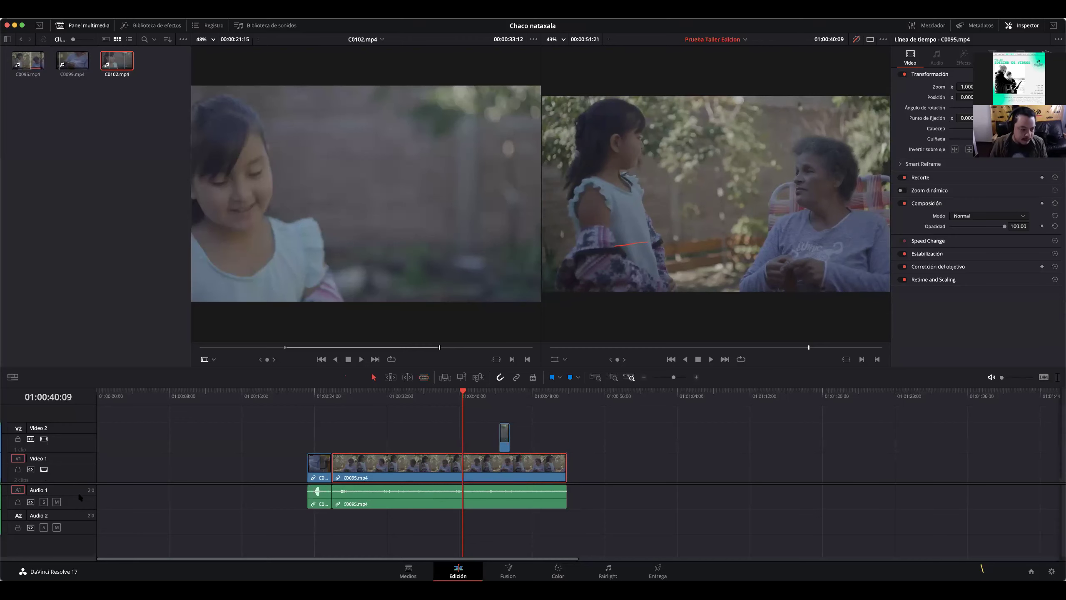
- Try taller timeline tracks for Audio 1 and the video tracks, then shrink them back to compact heights
{"action": "scroll", "coordinate": [78, 492], "scroll_direction": "up", "scroll_amount": 2}
{"action": "scroll", "coordinate": [78, 492], "scroll_direction": "up", "scroll_amount": 3}
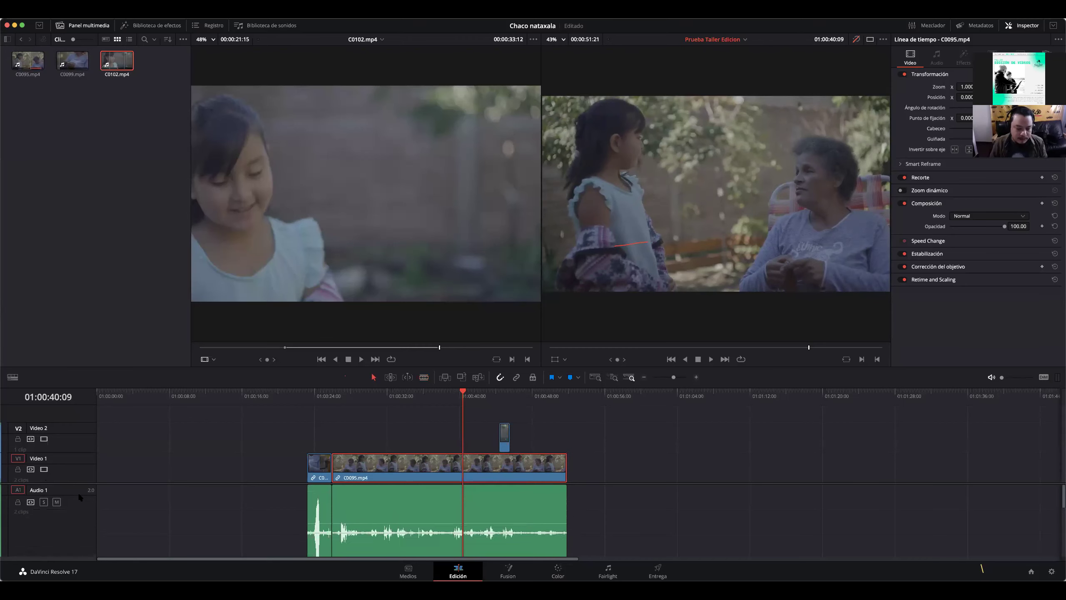
{"action": "scroll", "coordinate": [78, 492], "scroll_direction": "down", "scroll_amount": 5}
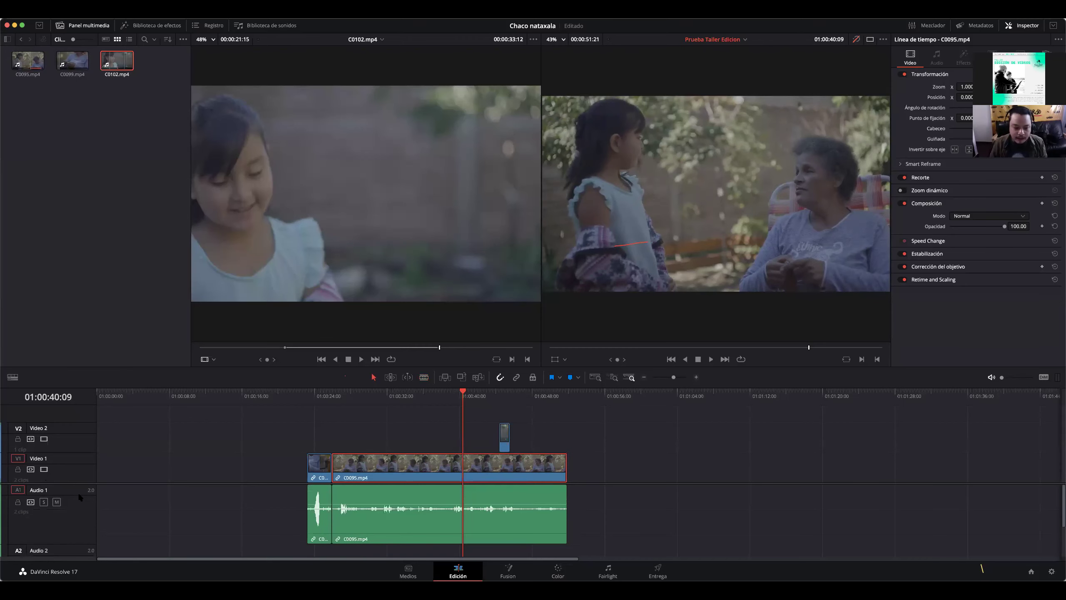
{"action": "scroll", "coordinate": [78, 491], "scroll_direction": "down", "scroll_amount": 2}
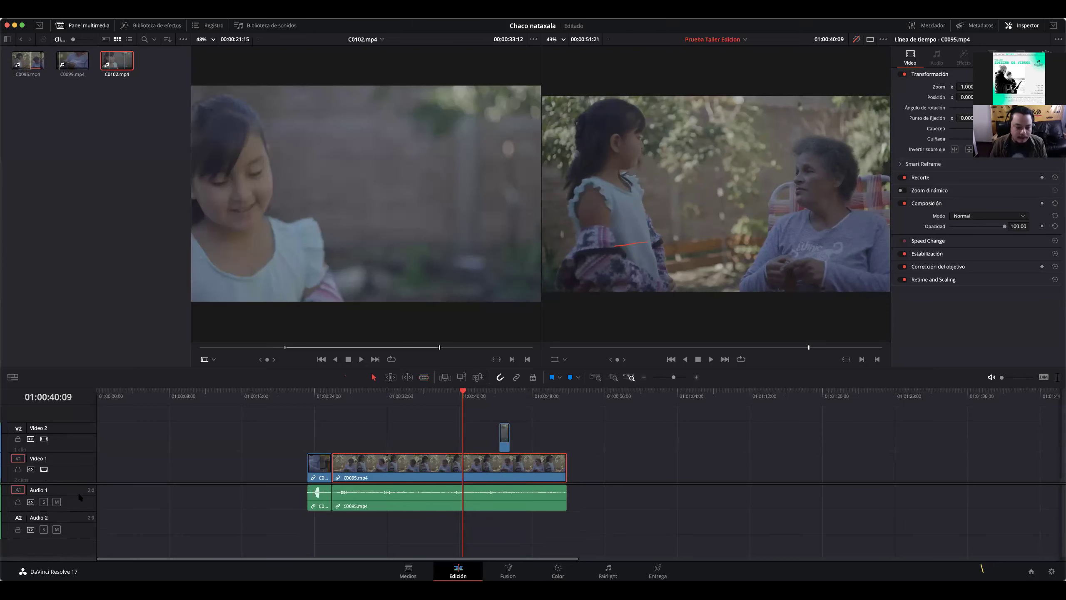
{"action": "scroll", "coordinate": [78, 477], "scroll_direction": "up", "scroll_amount": 3}
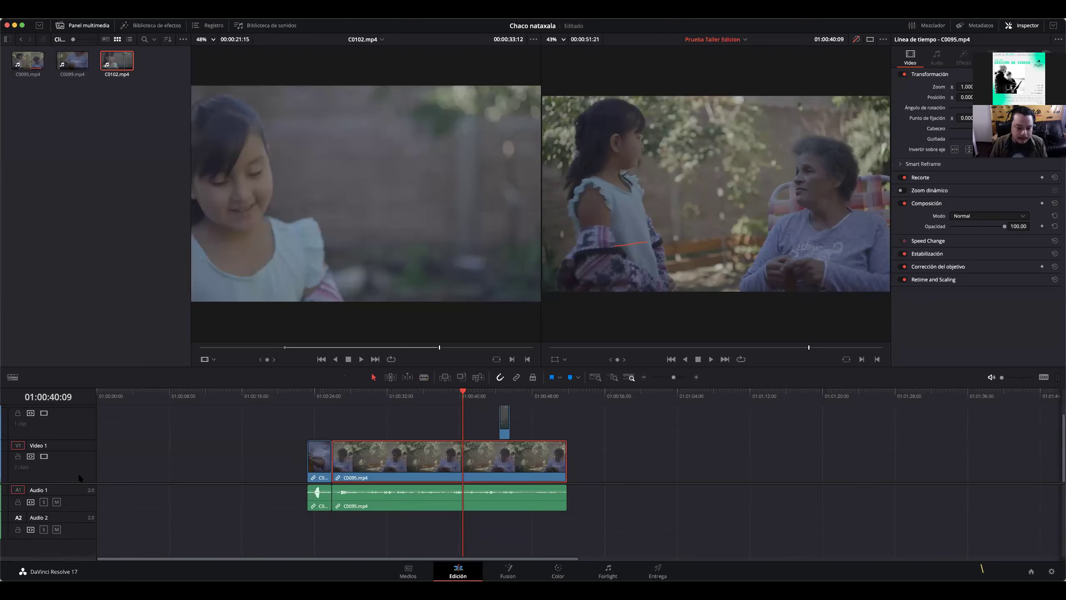
{"action": "scroll", "coordinate": [79, 477], "scroll_direction": "down", "scroll_amount": 3}
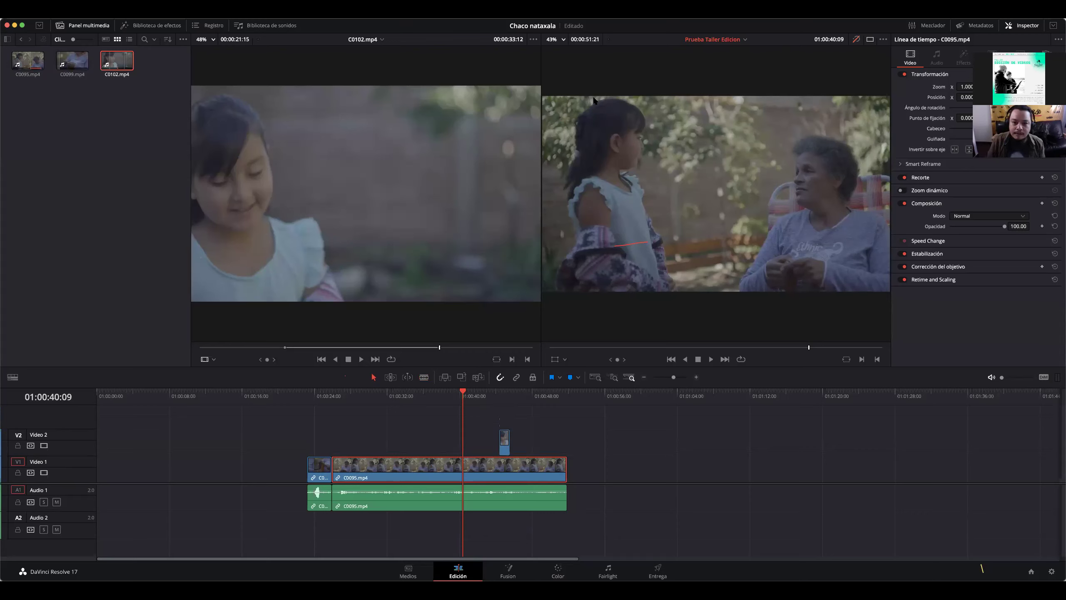
- Review the clip options available for C0099.mp4 in the media pool and close them without choosing any
{"action": "left_click", "coordinate": [70, 64]}
{"action": "right_click", "coordinate": [69, 65]}
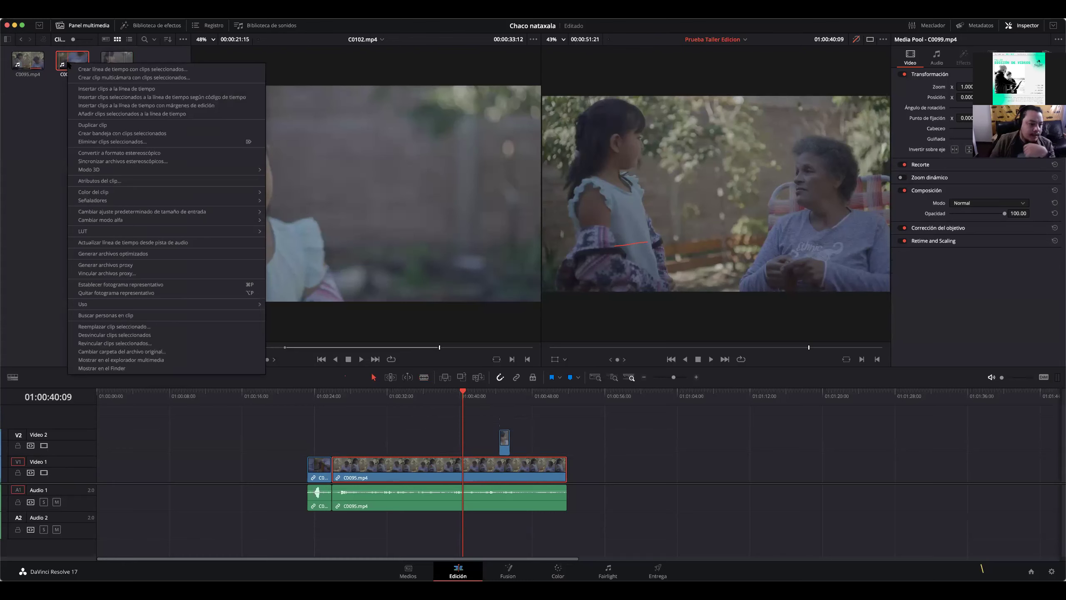
{"action": "left_click", "coordinate": [22, 170]}
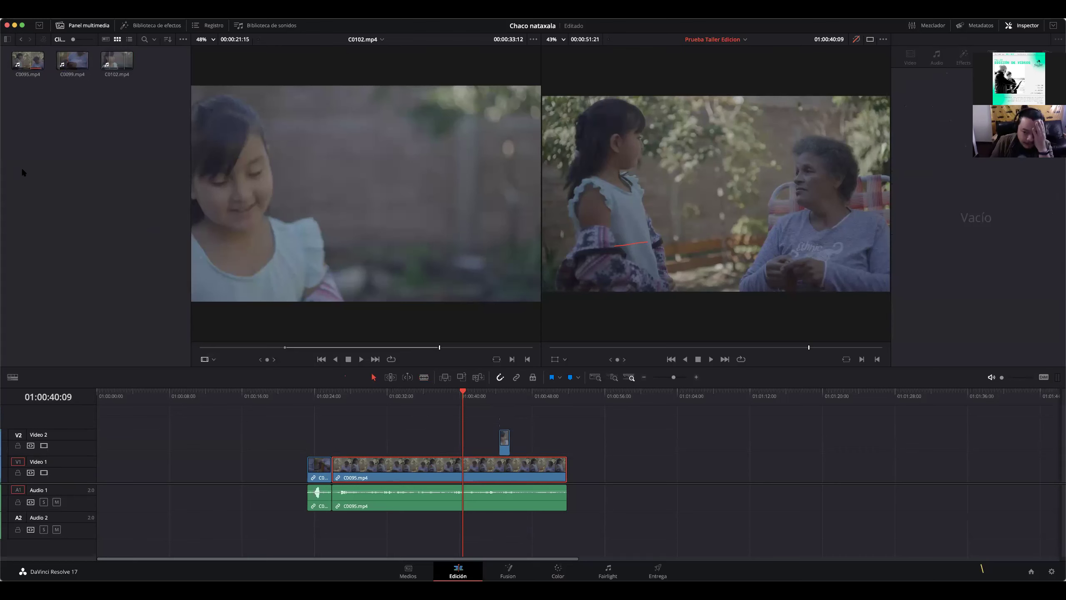
- Play C0095.mp4 on the timeline from several points and leave the playhead at 01:00:31:23
{"action": "left_click", "coordinate": [355, 399]}
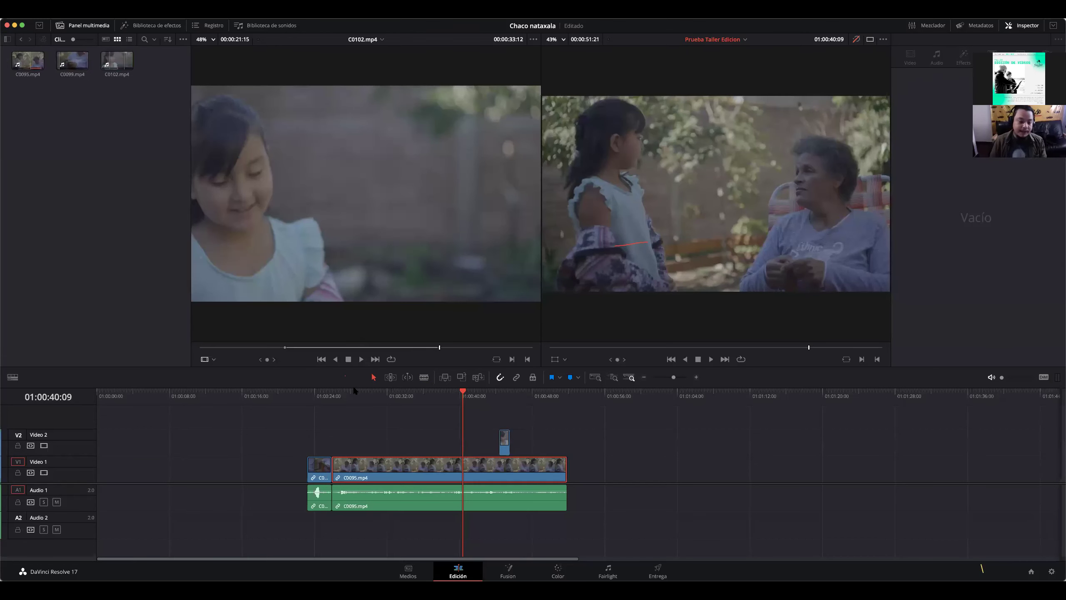
{"action": "key", "text": "space"}
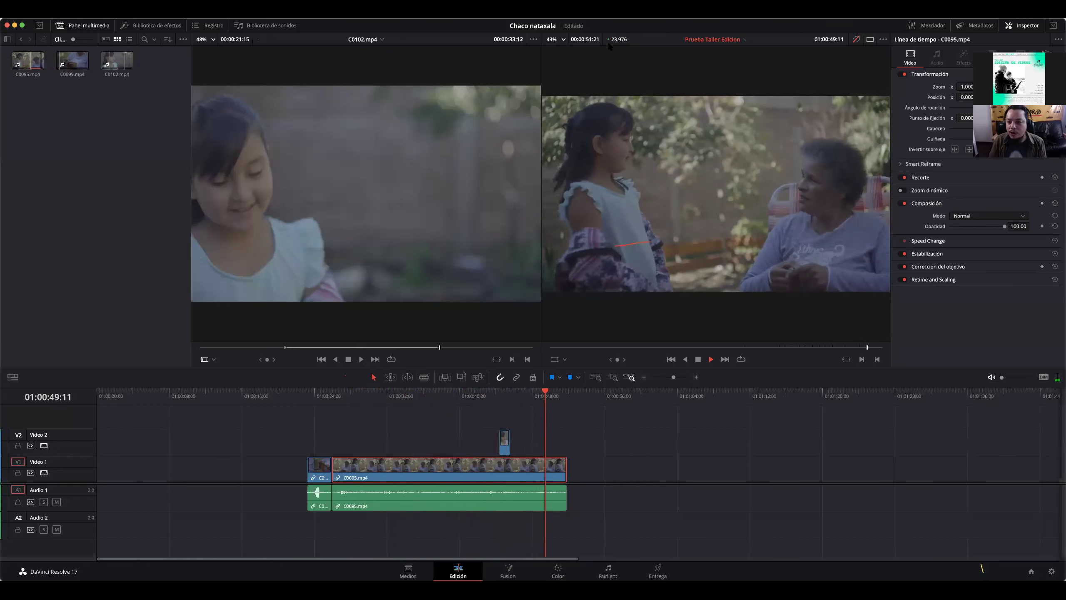
{"action": "left_click", "coordinate": [371, 393]}
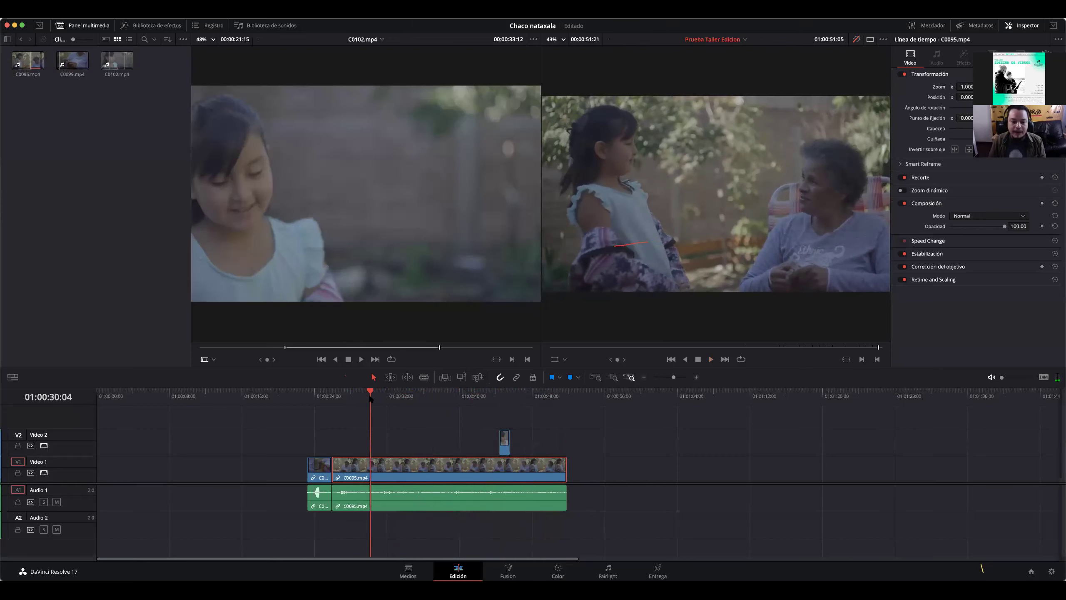
{"action": "left_click", "coordinate": [349, 394]}
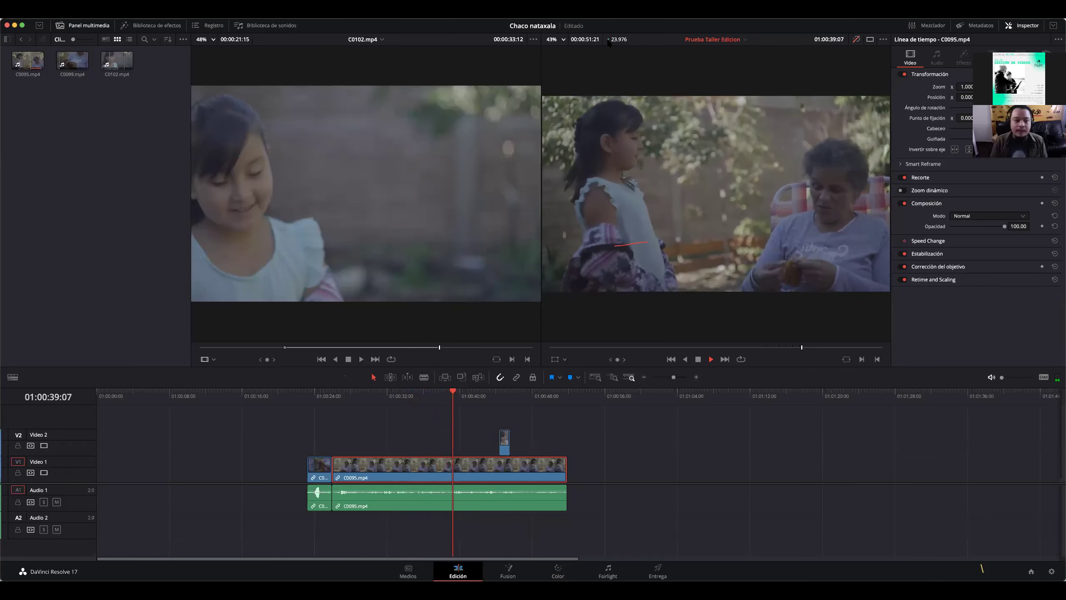
{"action": "left_click", "coordinate": [387, 392]}
- Generate optimized media for the C0095.mp4 clip in the media pool
{"action": "left_click", "coordinate": [77, 61]}
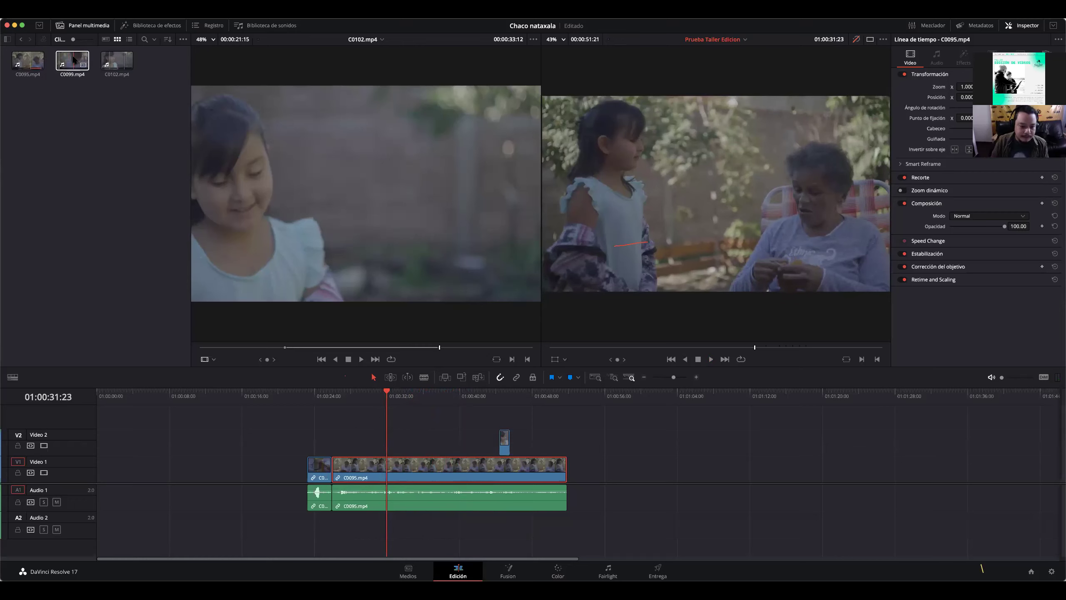
{"action": "left_click", "coordinate": [25, 63]}
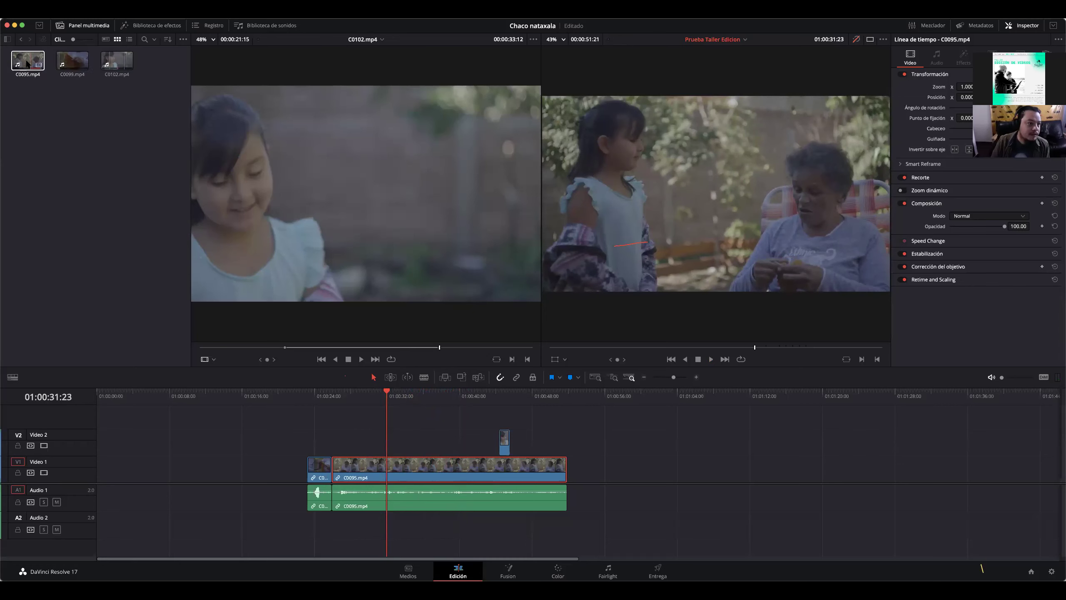
{"action": "right_click", "coordinate": [19, 60]}
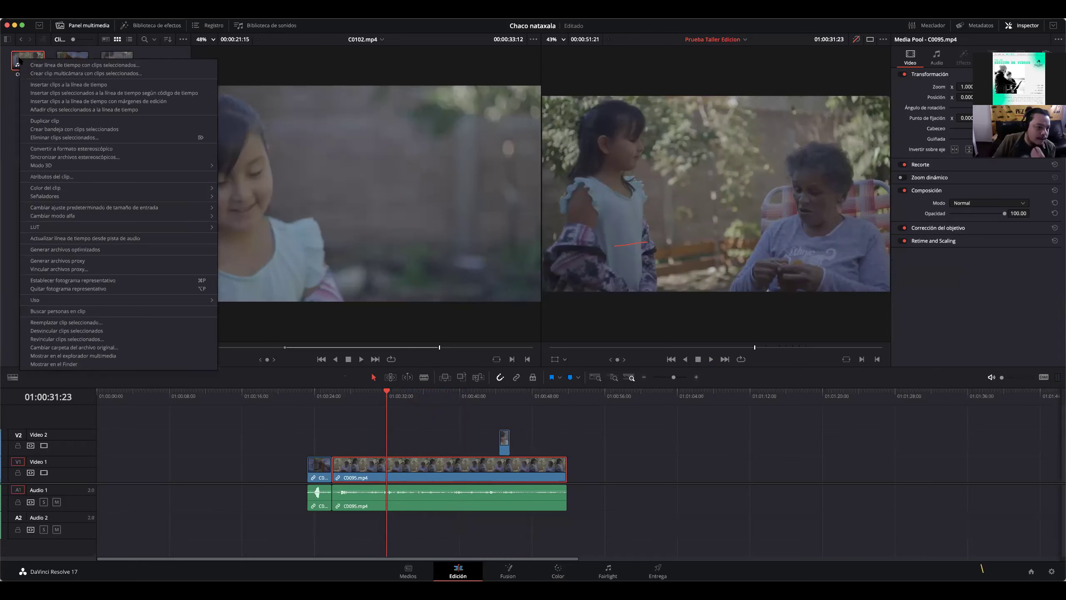
{"action": "left_click", "coordinate": [95, 250]}
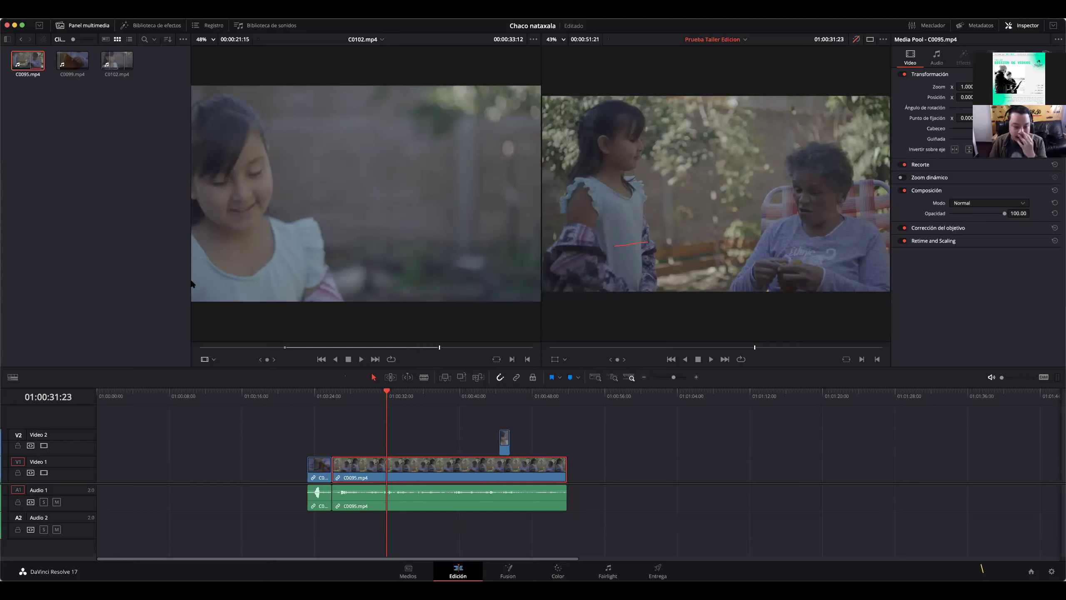
- Play the early part of C0095.mp4 on the timeline and stop at 01:00:31:06
{"action": "left_click", "coordinate": [357, 394]}
{"action": "key", "text": "space"}
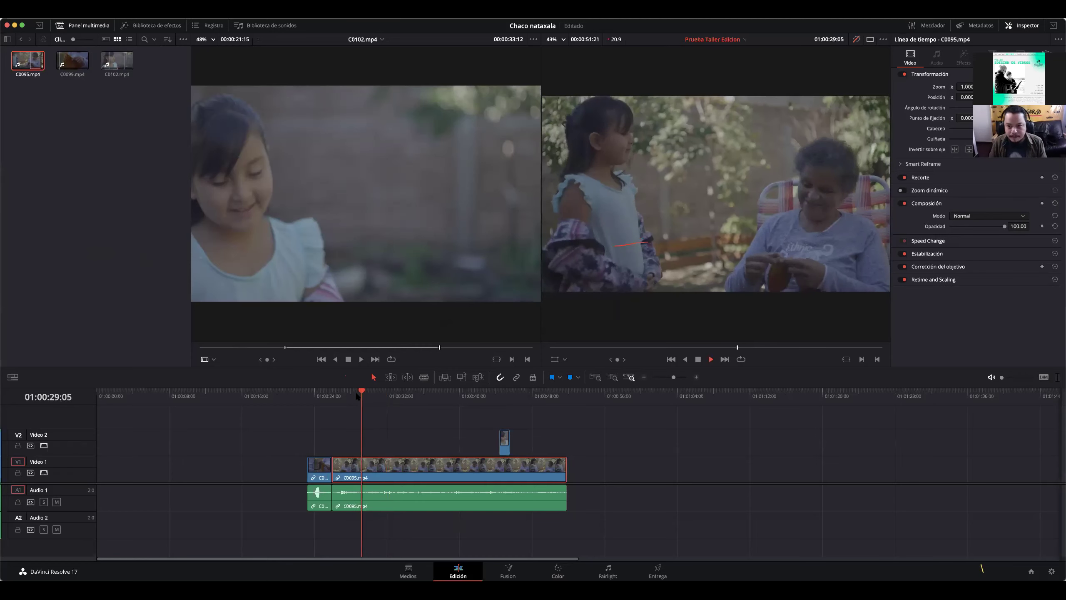
{"action": "key", "text": "space"}
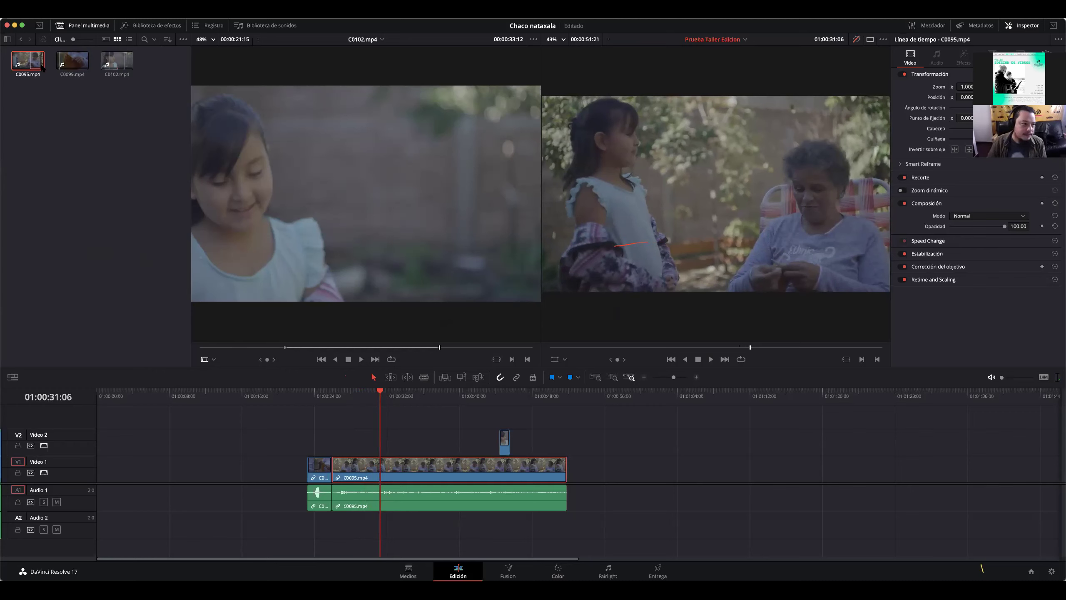
- Review the proxy media options for C0095.mp4 in the media pool, then move the playhead to 01:00:29:17
{"action": "right_click", "coordinate": [26, 64]}
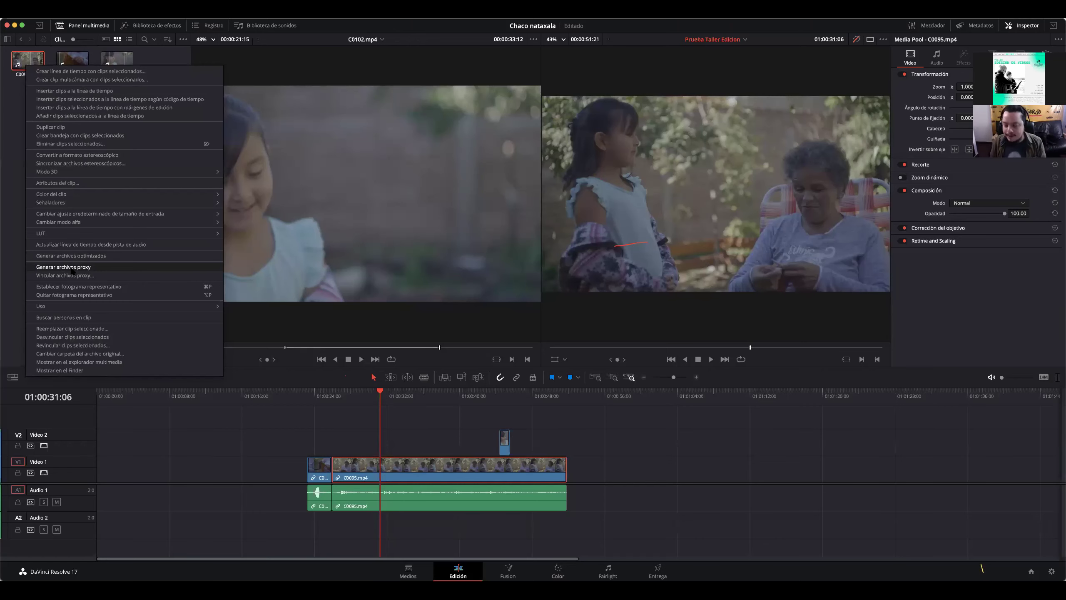
{"action": "left_click", "coordinate": [343, 393]}
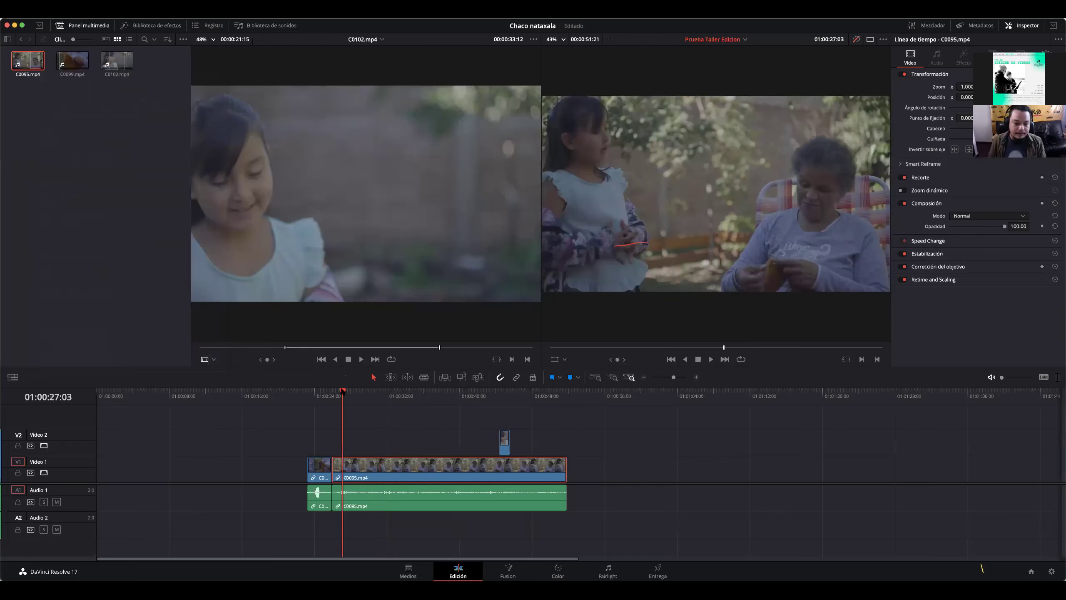
{"action": "left_click", "coordinate": [325, 394]}
{"action": "left_click", "coordinate": [366, 393]}
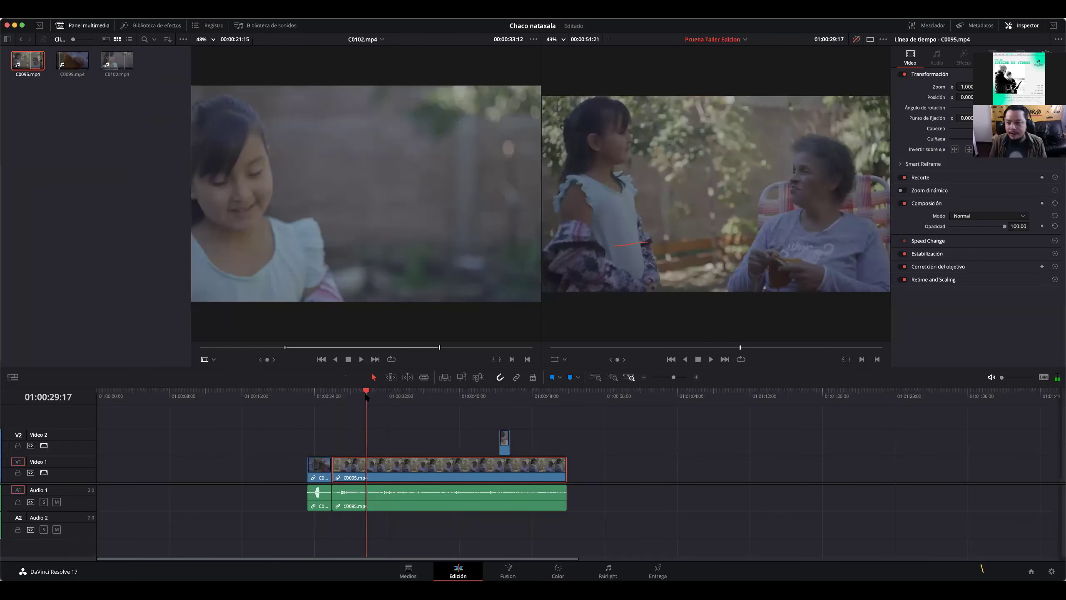
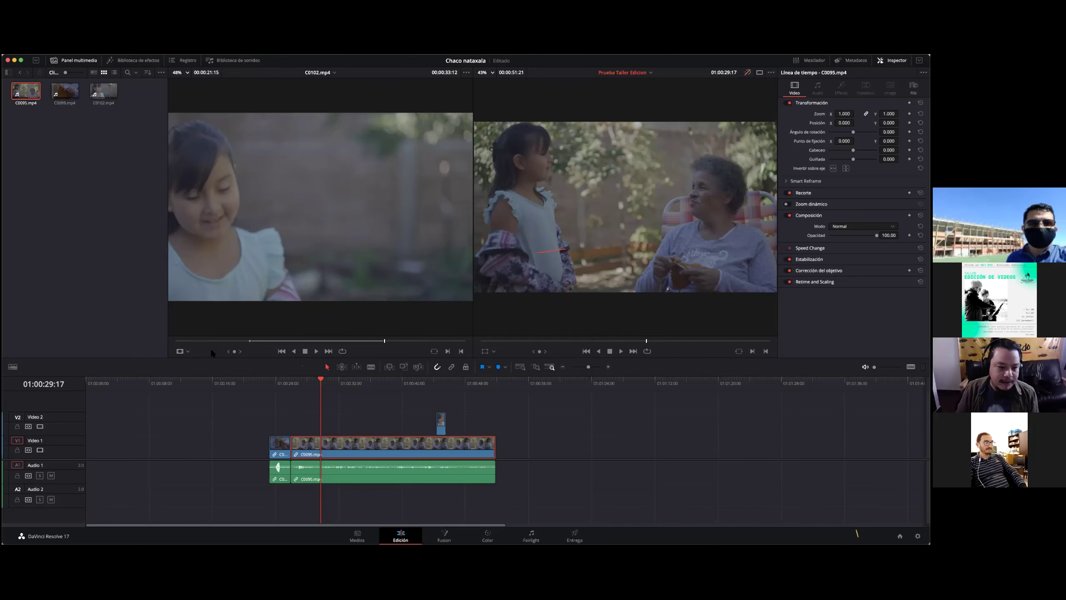
- Enlarge the timeline area and add a third video track above Video 2
{"action": "left_click_drag", "start_coordinate": [143, 358], "coordinate": [154, 254]}
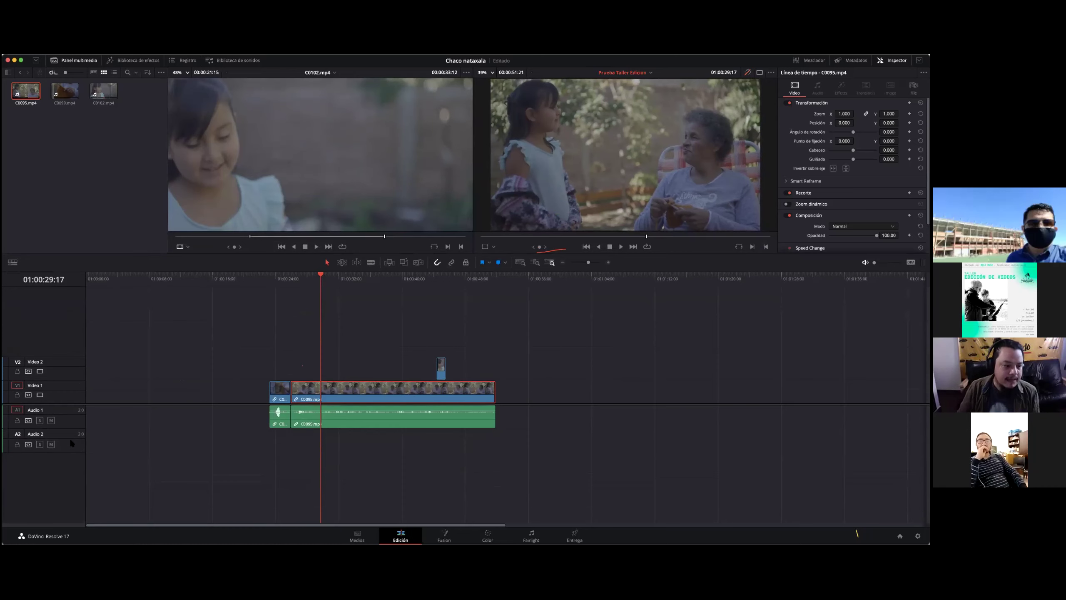
{"action": "right_click", "coordinate": [42, 473]}
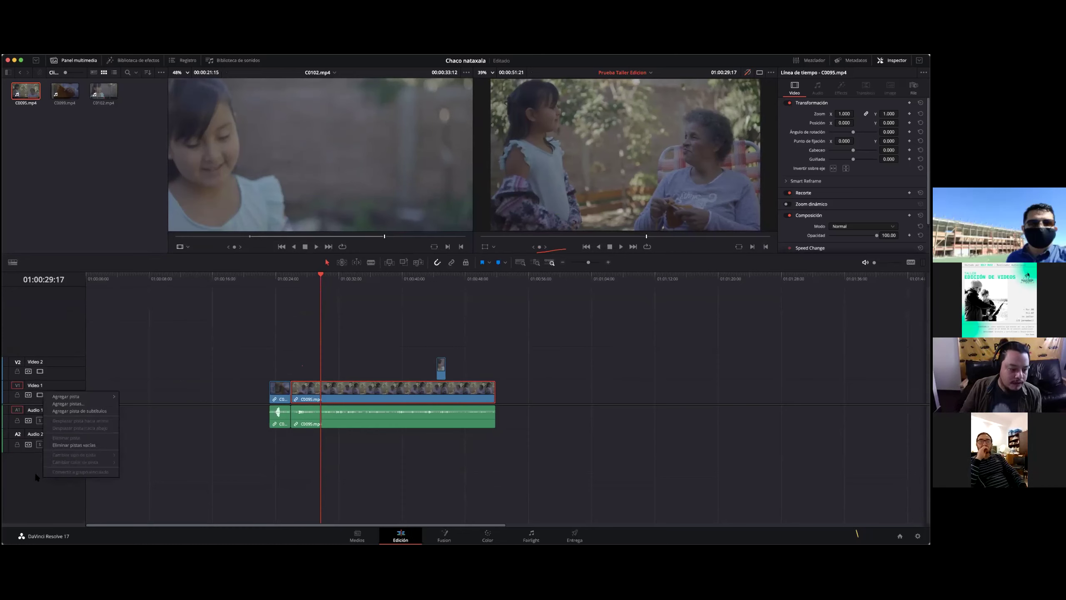
{"action": "left_click", "coordinate": [48, 322]}
{"action": "right_click", "coordinate": [48, 326]}
{"action": "left_click", "coordinate": [95, 332]}
{"action": "scroll", "coordinate": [96, 335], "scroll_direction": "right", "scroll_amount": 2}
{"action": "double_click", "coordinate": [46, 338]}
- Add a mono audio track below Audio 2
{"action": "right_click", "coordinate": [47, 387]}
{"action": "mouse_move", "coordinate": [96, 391]}
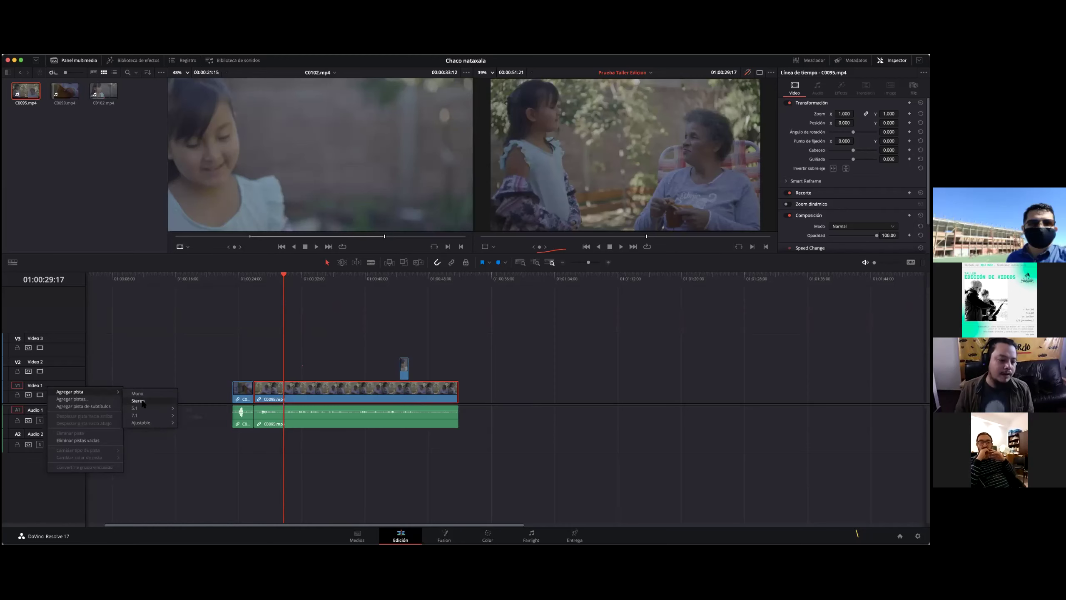
{"action": "left_click", "coordinate": [137, 393]}
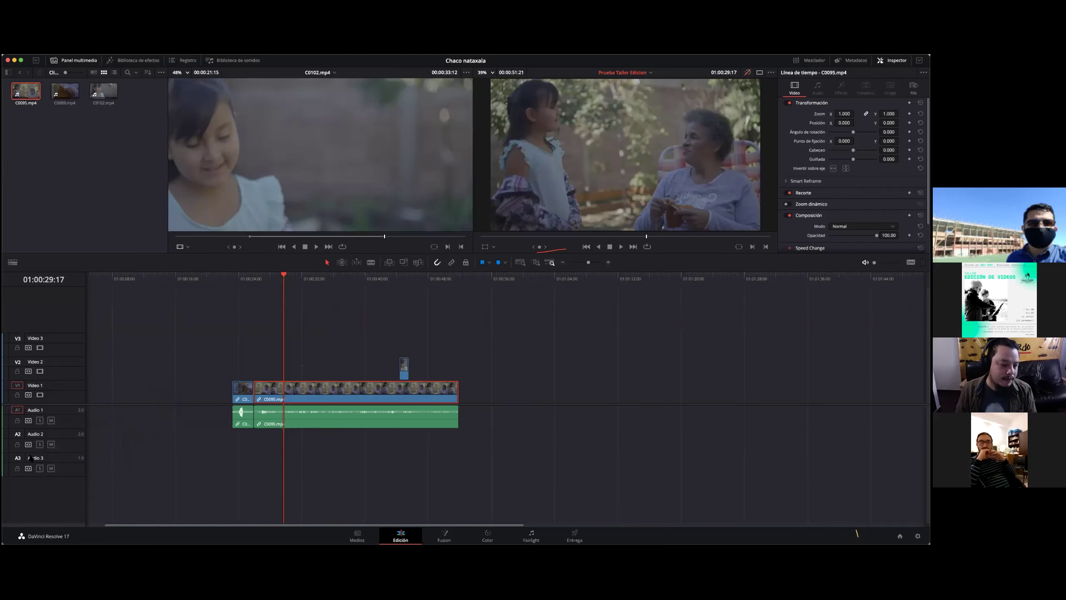
{"action": "left_click_drag", "start_coordinate": [302, 525], "coordinate": [287, 538]}
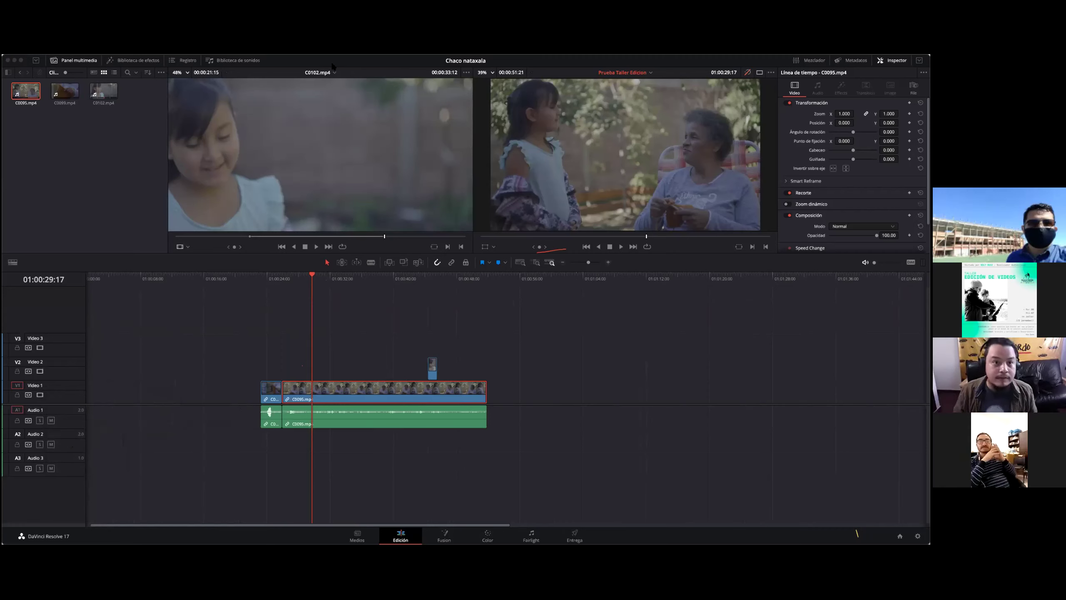
- Add a subtitle track to the timeline and undo its creation
{"action": "right_click", "coordinate": [39, 326]}
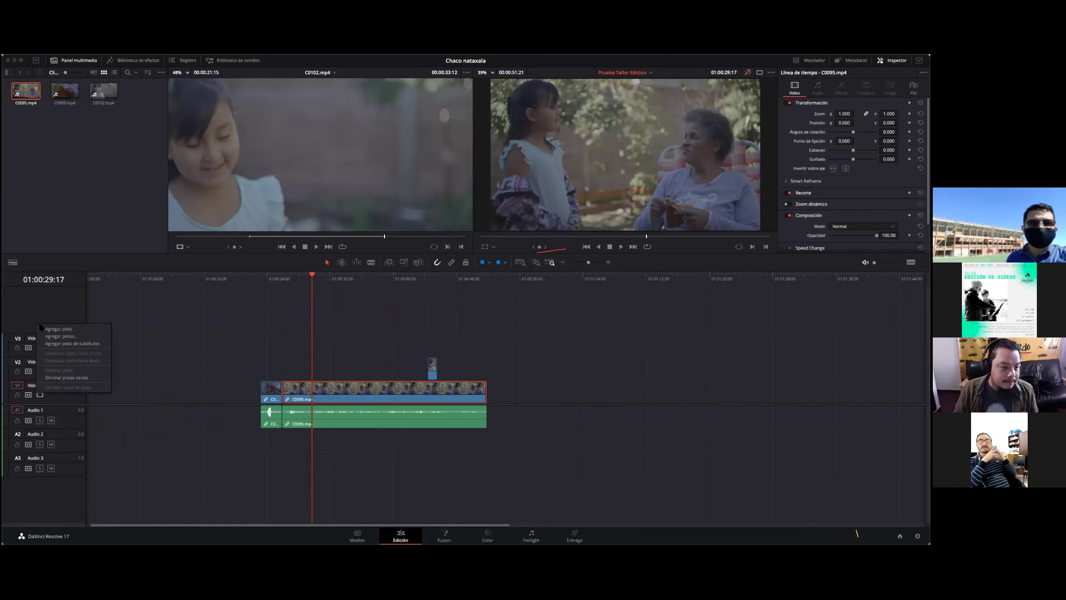
{"action": "left_click", "coordinate": [61, 343]}
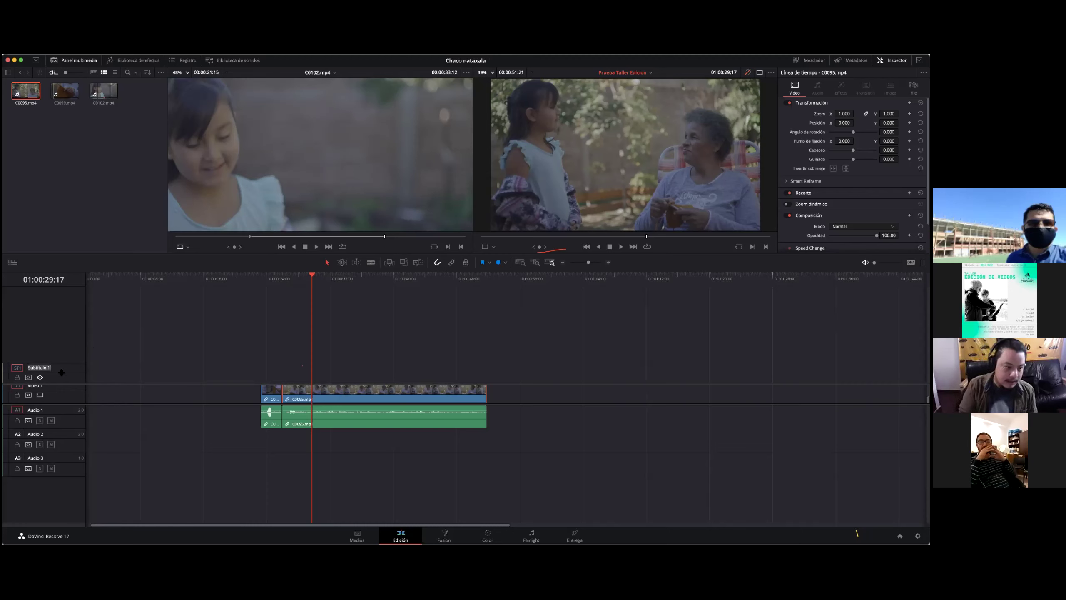
{"action": "left_click", "coordinate": [94, 377]}
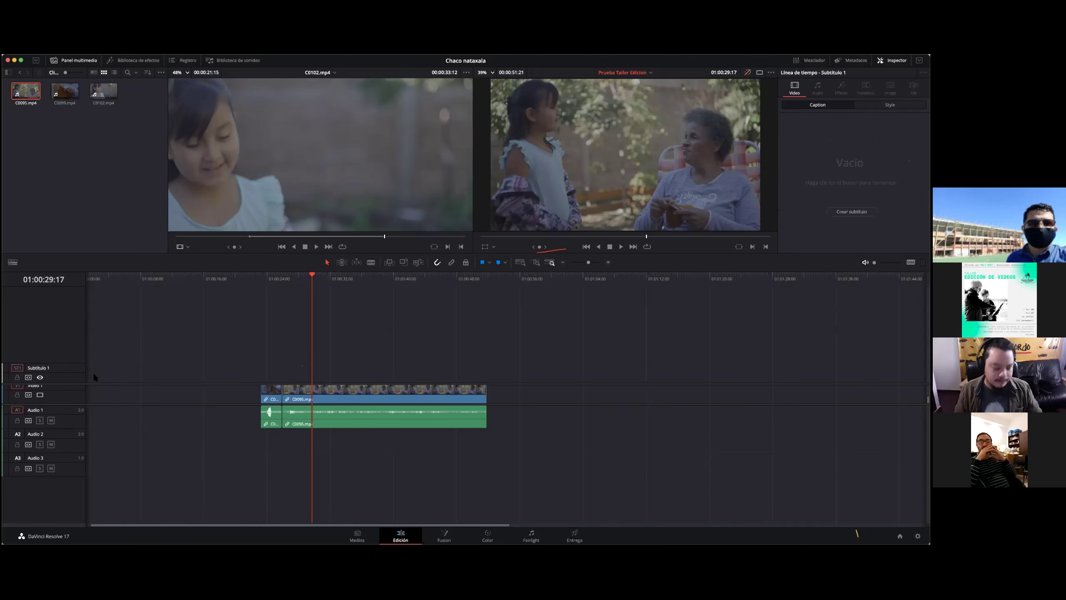
{"action": "key", "text": "ctrl+z"}
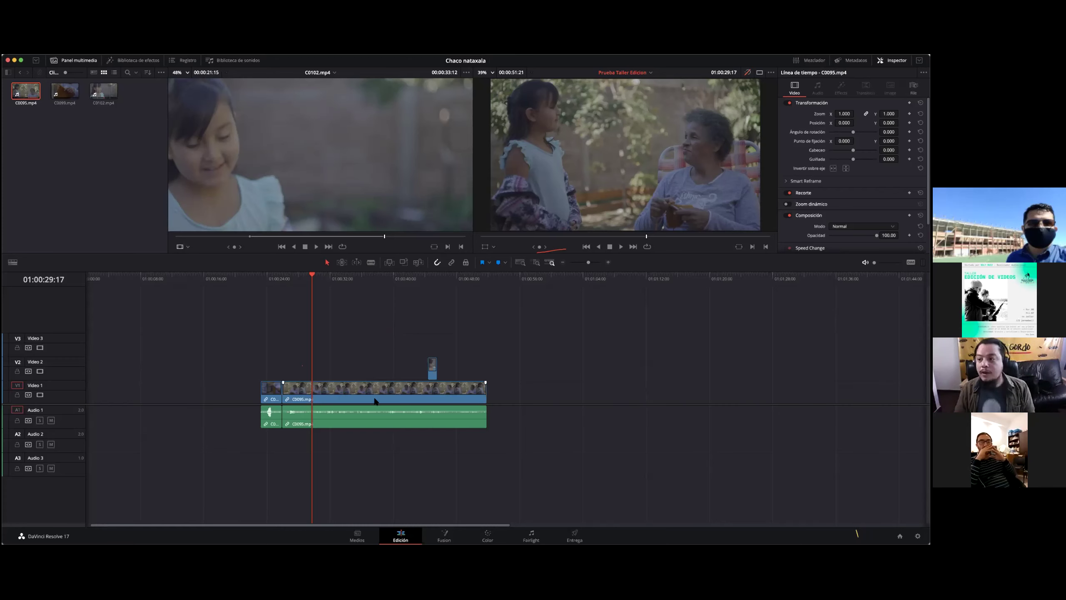
- Move the timeline playhead to 01:00:30:00
{"action": "scroll", "coordinate": [294, 379], "scroll_direction": "right", "scroll_amount": 3}
{"action": "scroll", "coordinate": [393, 398], "scroll_direction": "left", "scroll_amount": 3}
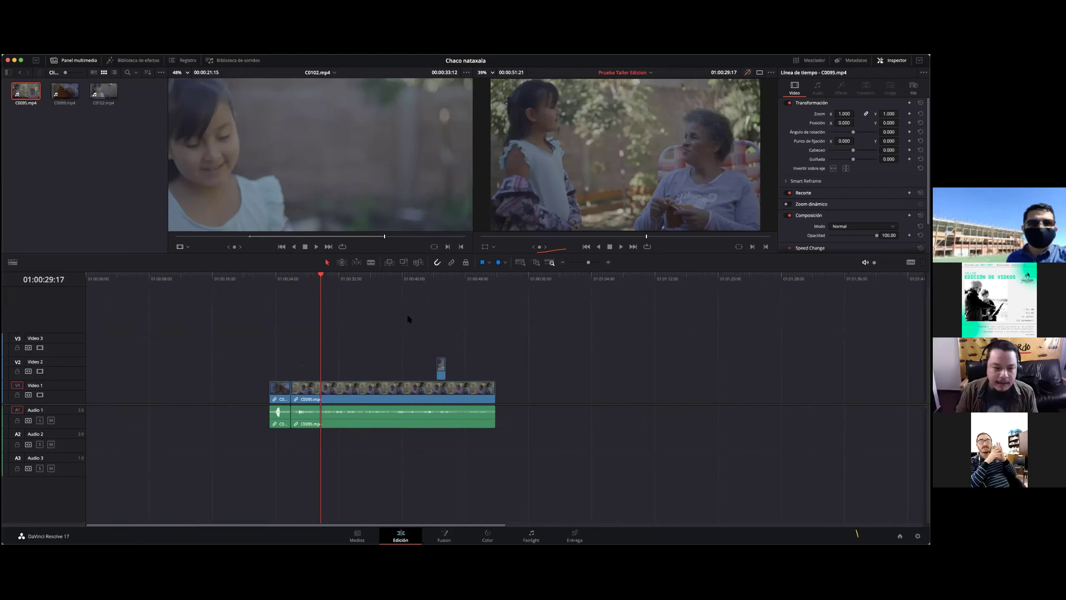
{"action": "left_click", "coordinate": [322, 277]}
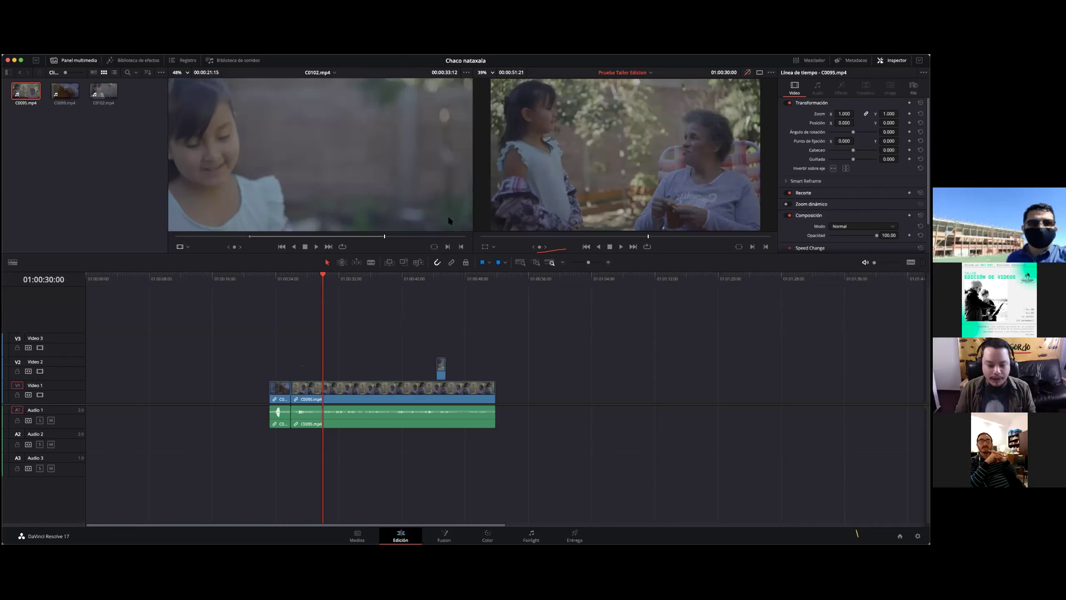
- Browse the Movies folder on the Media page and load Reel Lacandona Paisajes.mp4 in the viewer
{"action": "left_click", "coordinate": [358, 537]}
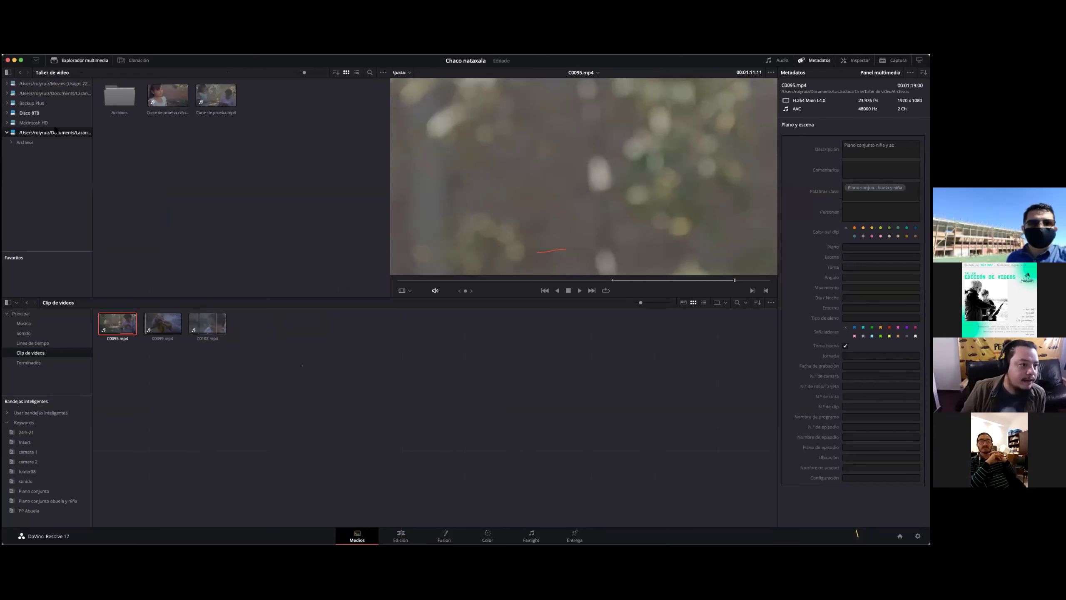
{"action": "left_click", "coordinate": [51, 84]}
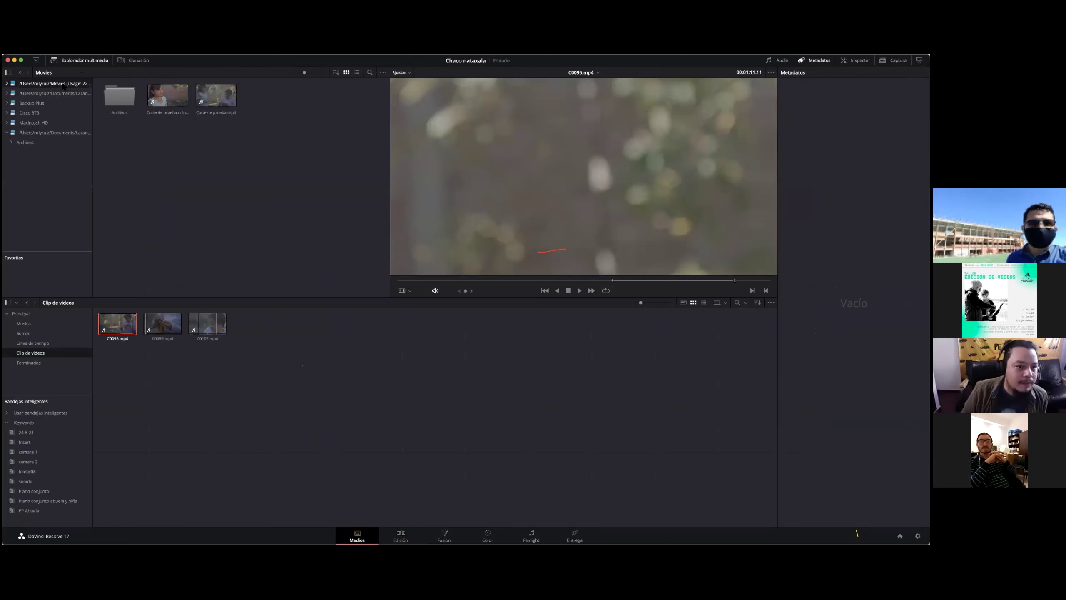
{"action": "scroll", "coordinate": [222, 193], "scroll_direction": "down", "scroll_amount": 3}
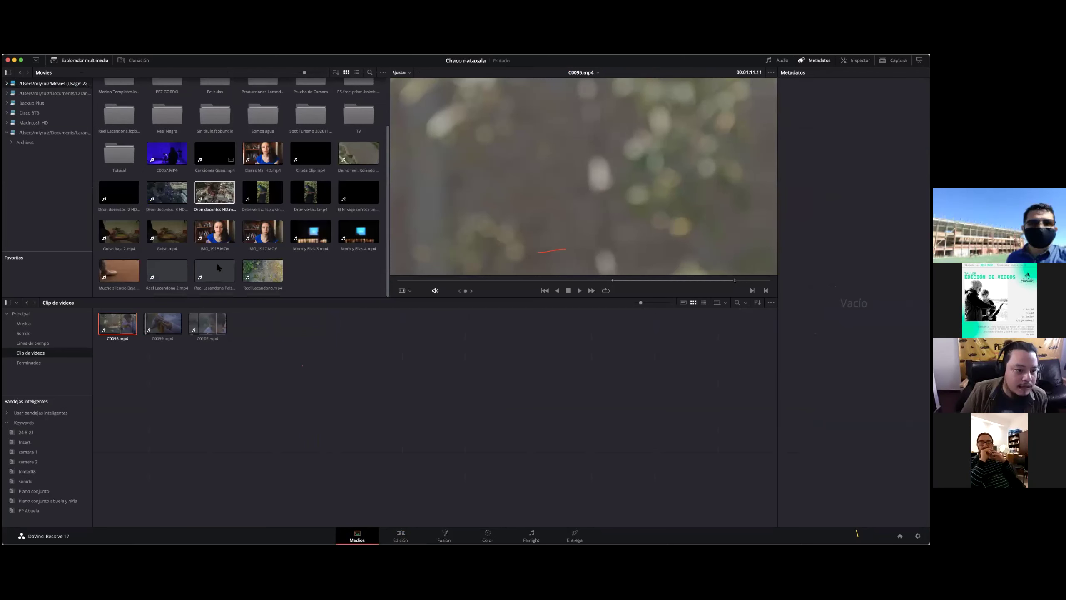
{"action": "left_click", "coordinate": [215, 270]}
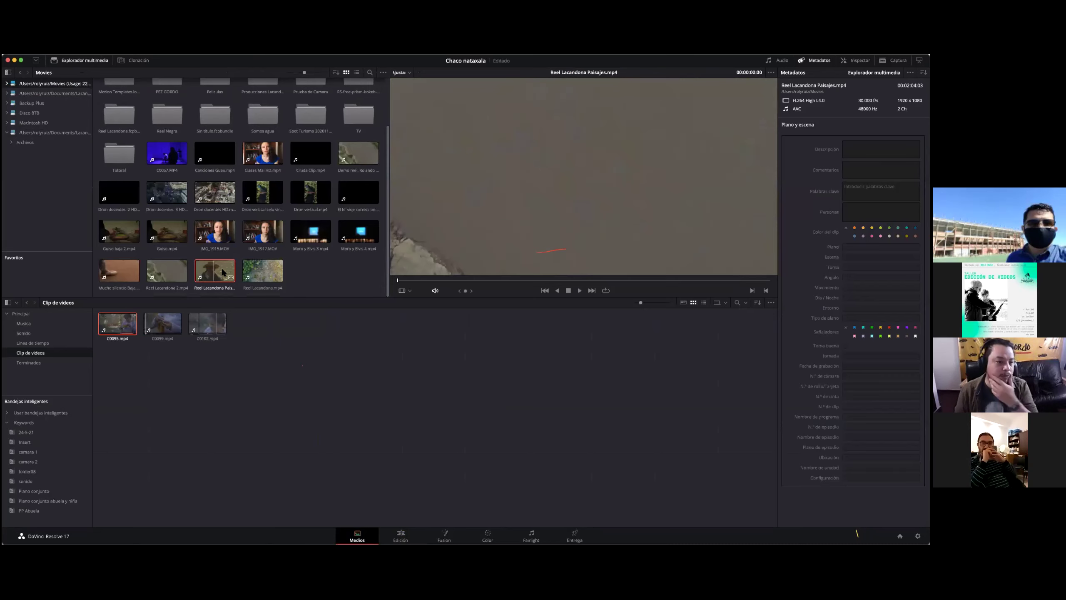
{"action": "scroll", "coordinate": [209, 275], "scroll_direction": "up", "scroll_amount": 1}
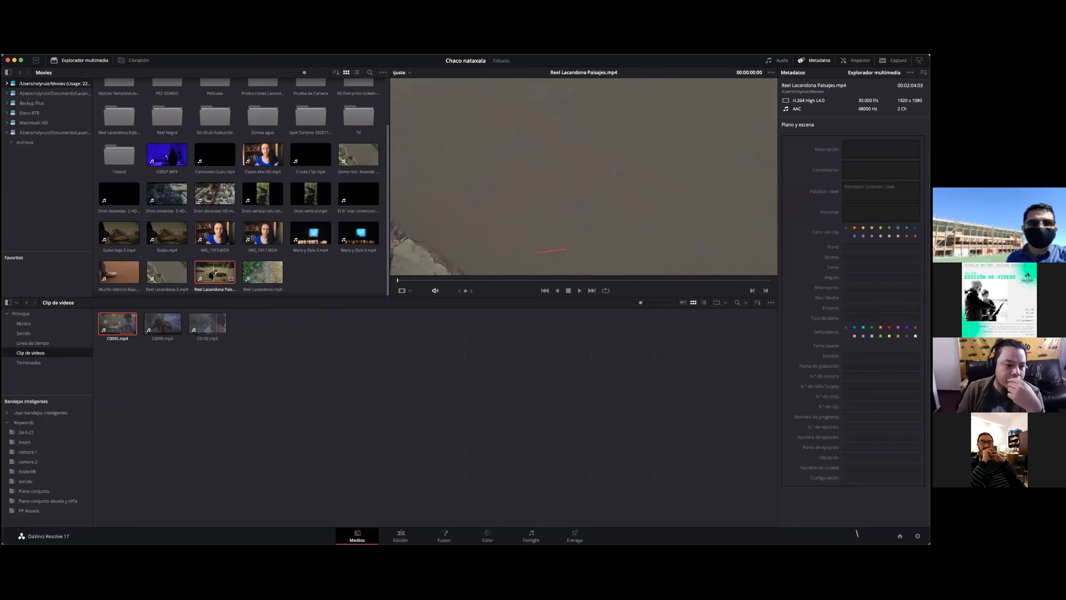
{"action": "scroll", "coordinate": [214, 272], "scroll_direction": "up", "scroll_amount": 1}
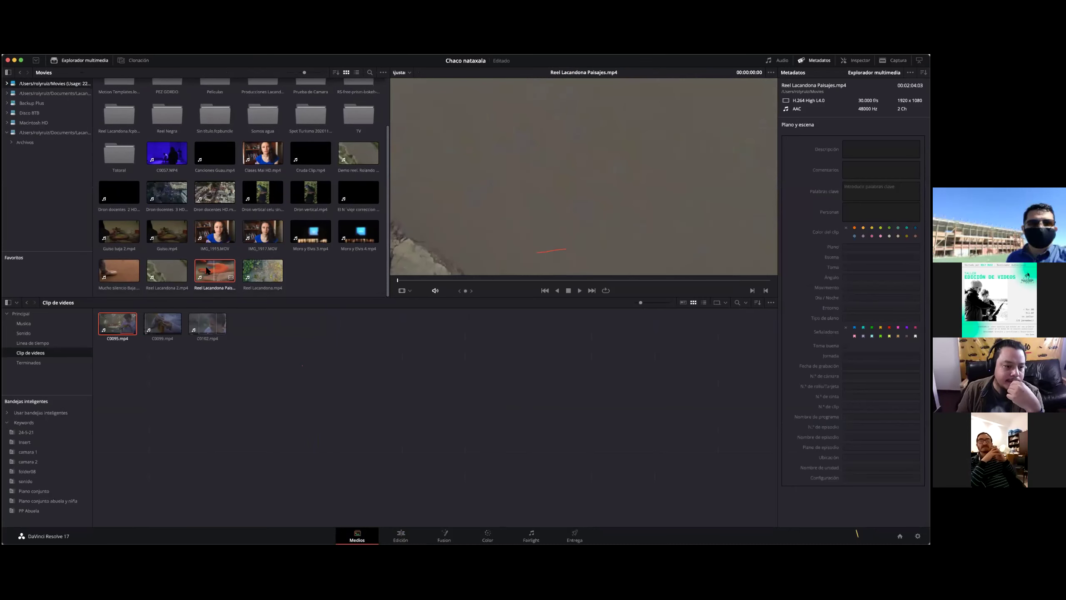
{"action": "scroll", "coordinate": [212, 269], "scroll_direction": "down", "scroll_amount": 1}
{"action": "scroll", "coordinate": [212, 270], "scroll_direction": "down", "scroll_amount": 1}
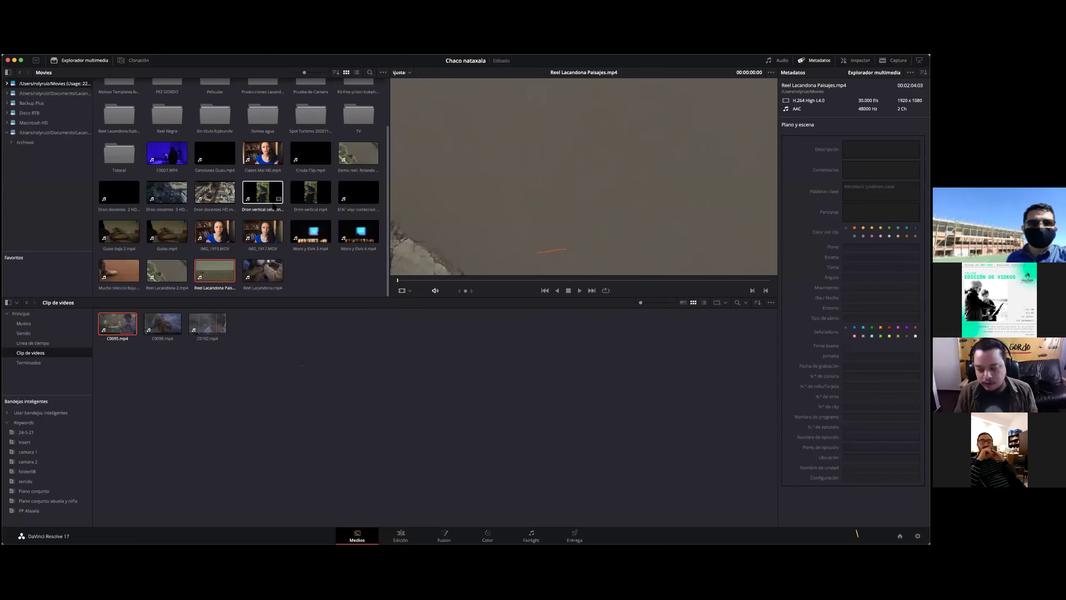
- Run automatic scene cut detection on Reel Lacandona Paisajes.mp4 and add the resulting cuts to the media pool
{"action": "right_click", "coordinate": [214, 268]}
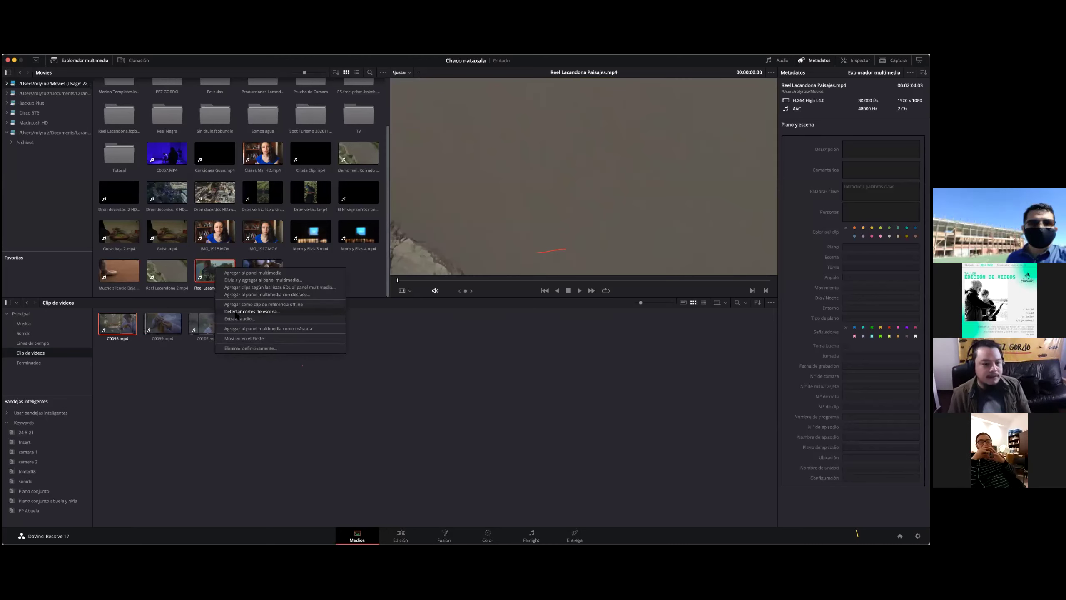
{"action": "left_click", "coordinate": [275, 312]}
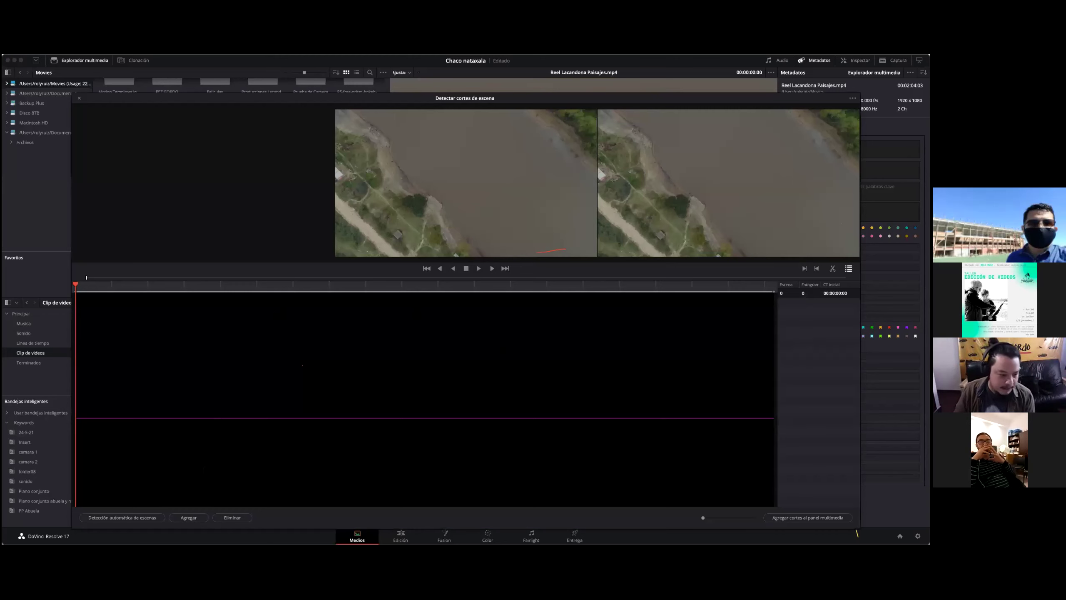
{"action": "left_click", "coordinate": [134, 518]}
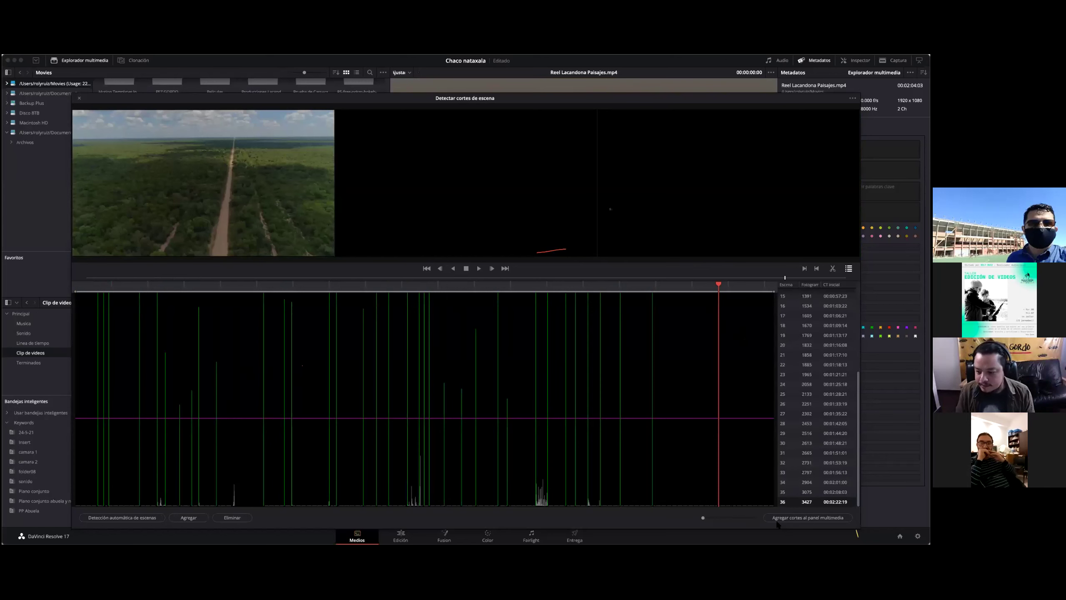
{"action": "left_click", "coordinate": [807, 517]}
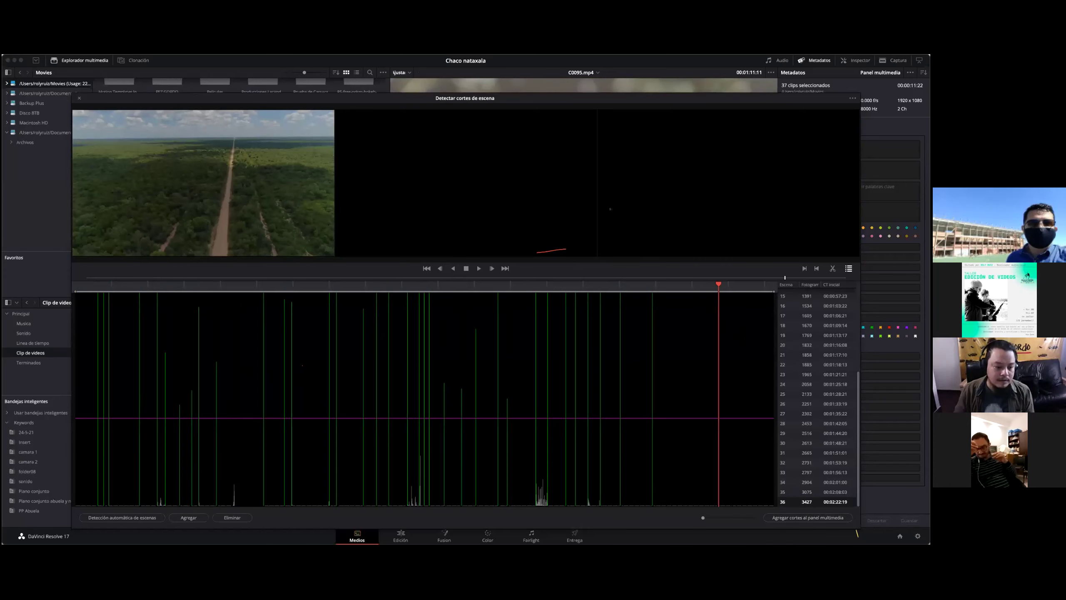
{"action": "left_click", "coordinate": [79, 97]}
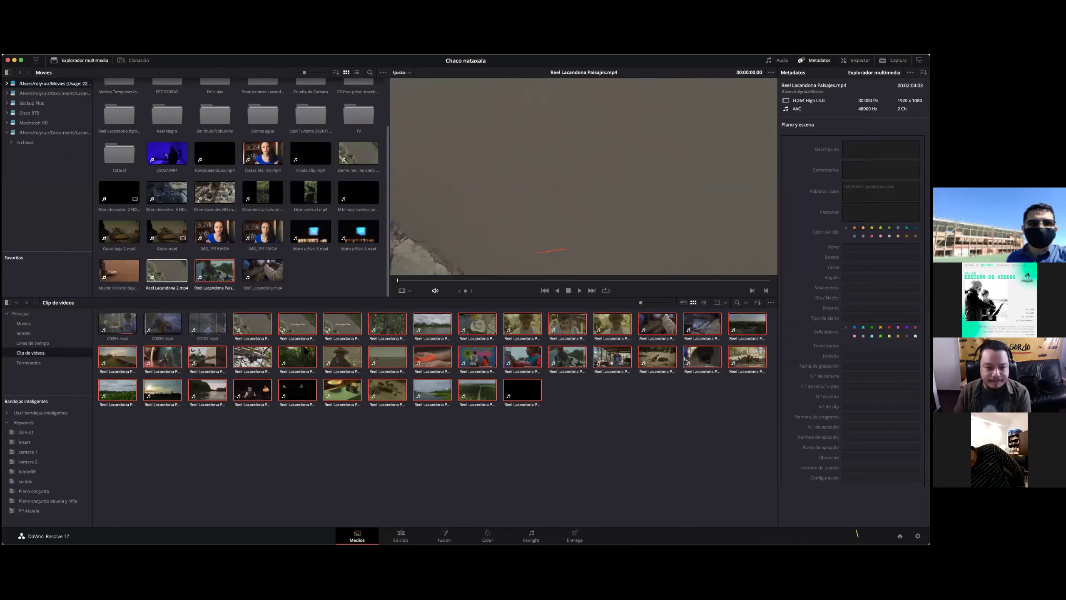
{"action": "left_click", "coordinate": [594, 407]}
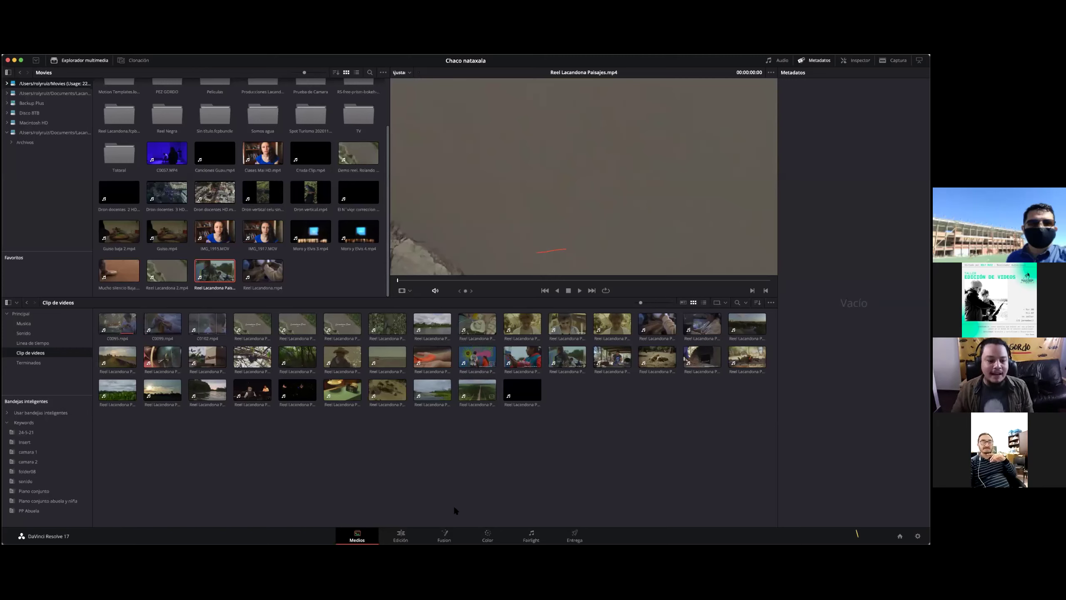
- Preview the forest clip and the clip of the man in a hat, reducing the viewer zoom to show the full frame
{"action": "left_click", "coordinate": [296, 357]}
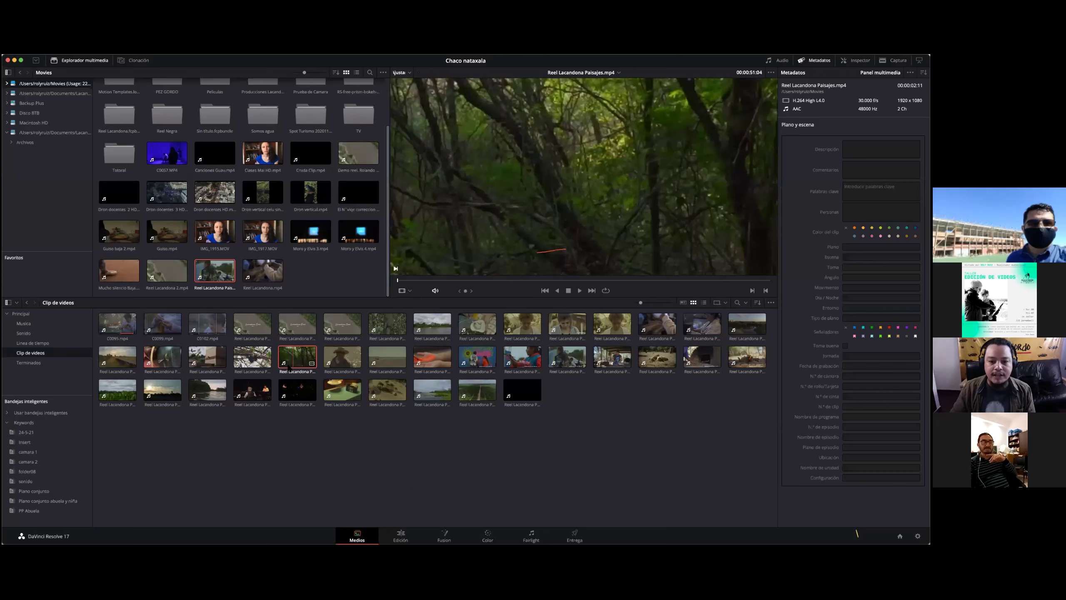
{"action": "key", "text": "space"}
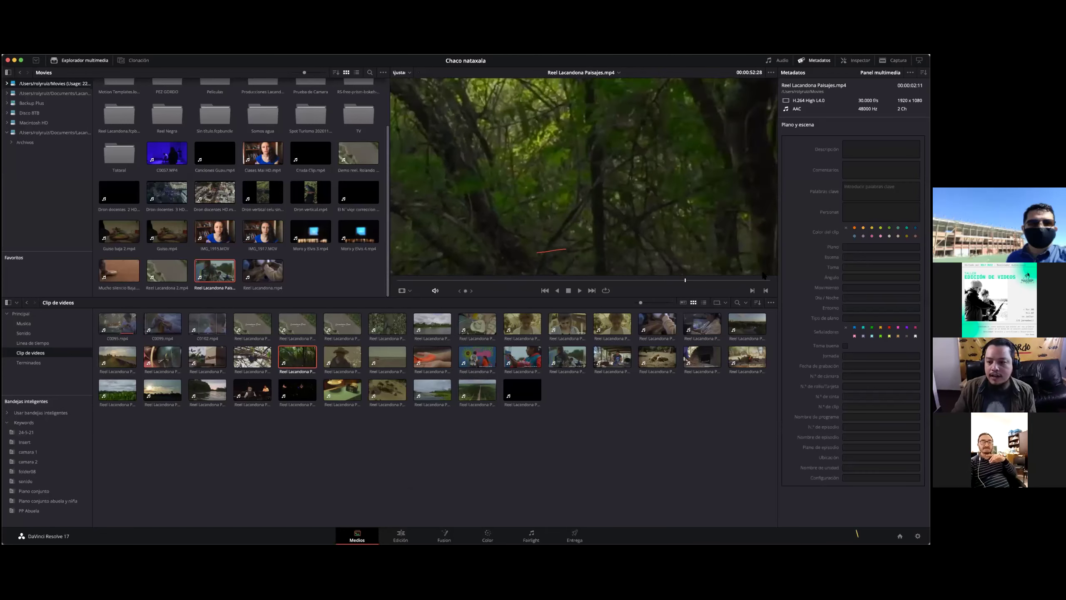
{"action": "left_click", "coordinate": [341, 357]}
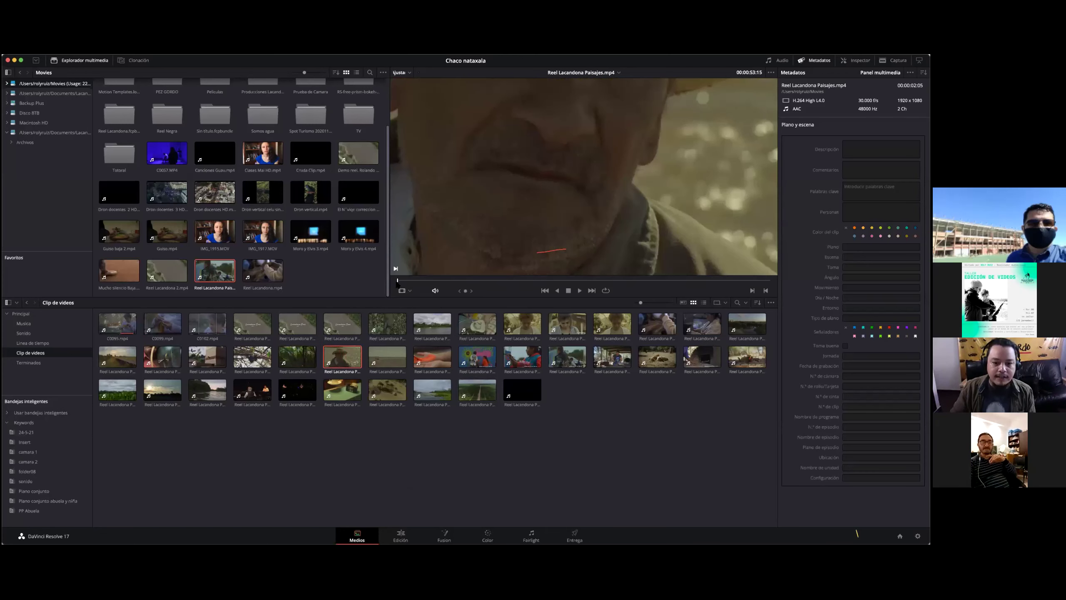
{"action": "scroll", "coordinate": [562, 155], "scroll_direction": "down", "scroll_amount": 5}
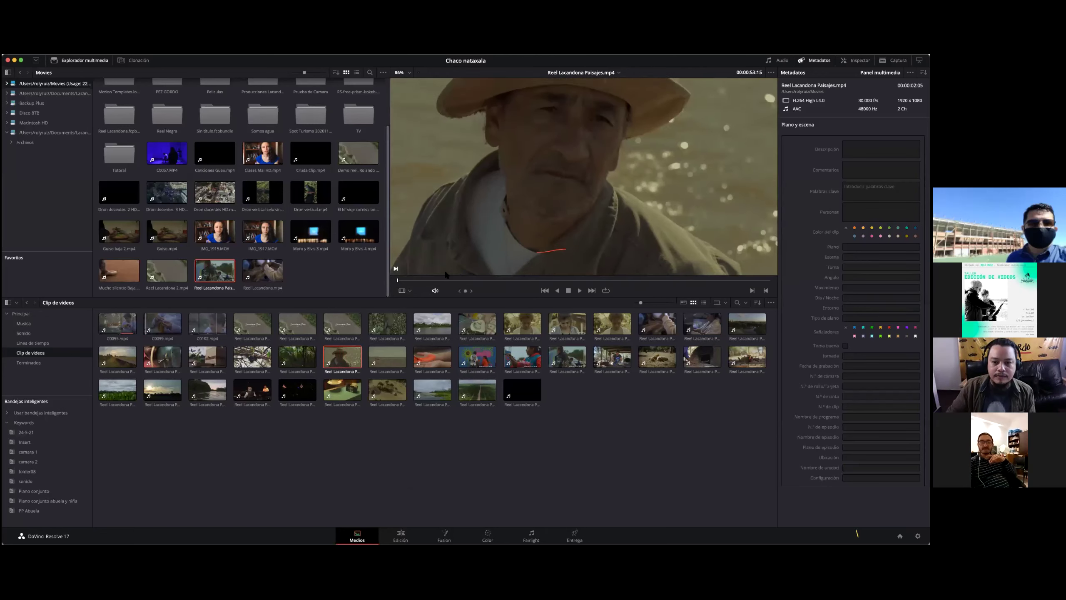
{"action": "key", "text": "space"}
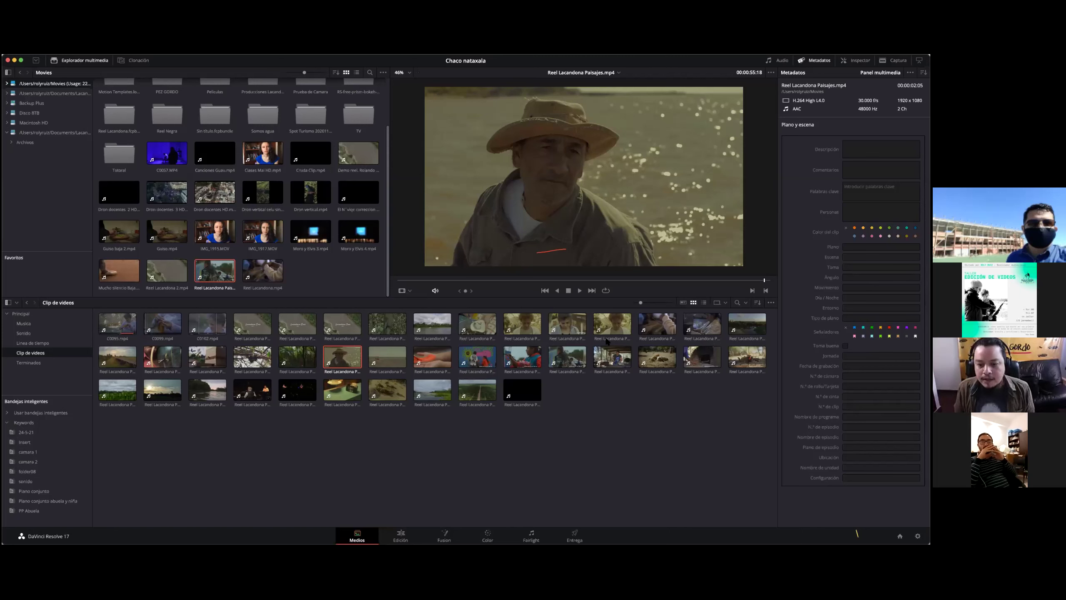
- Review the scene cut detection of the original Reel Lacandona Paisajes.mp4 again and close it without adding more clips
{"action": "left_click", "coordinate": [215, 281]}
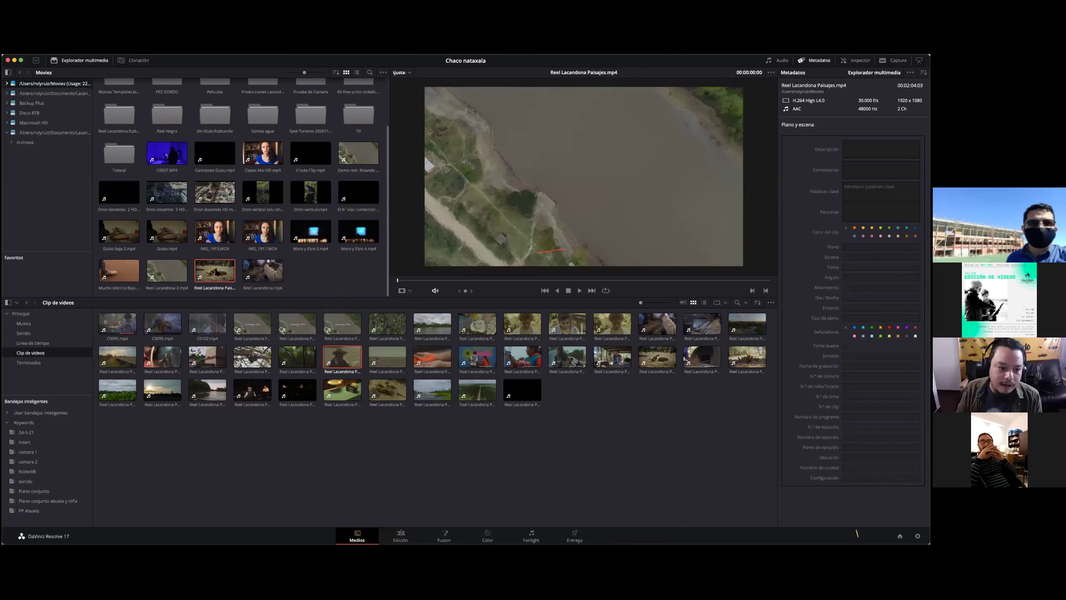
{"action": "right_click", "coordinate": [217, 272]}
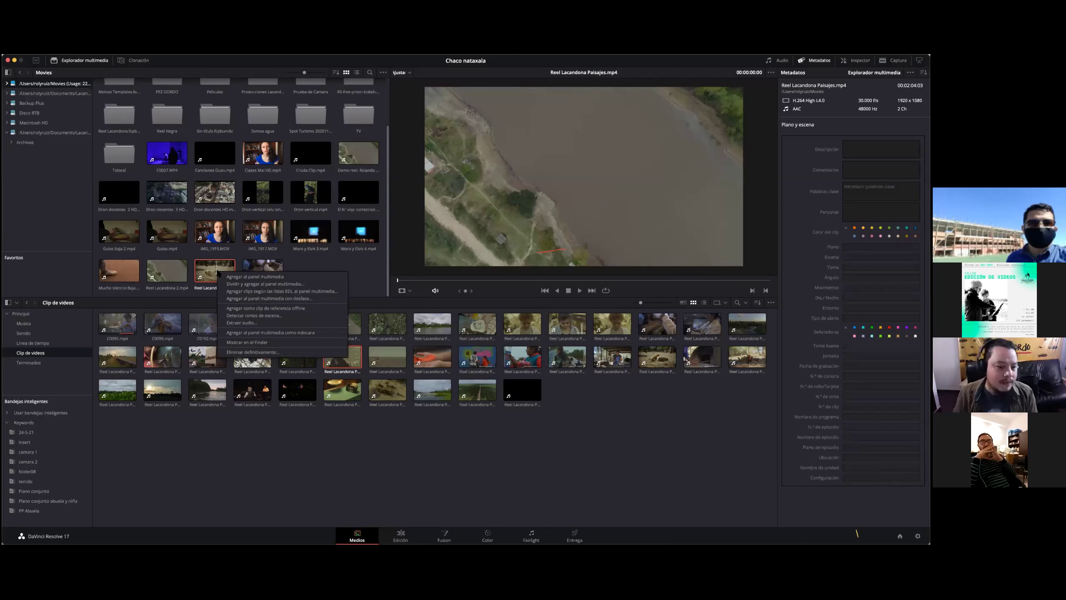
{"action": "left_click", "coordinate": [264, 316]}
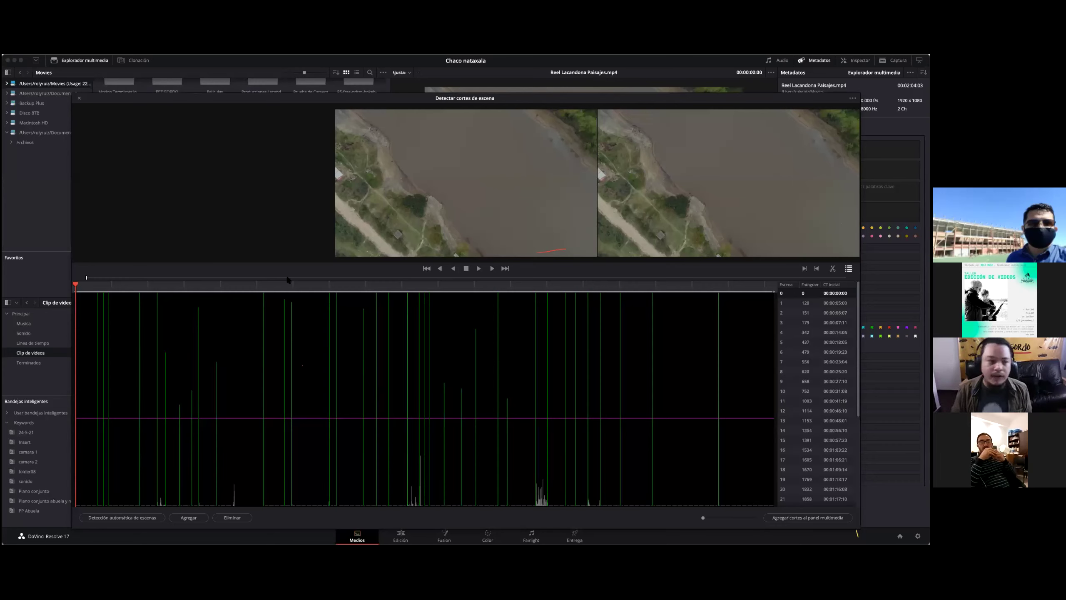
{"action": "left_click", "coordinate": [78, 98]}
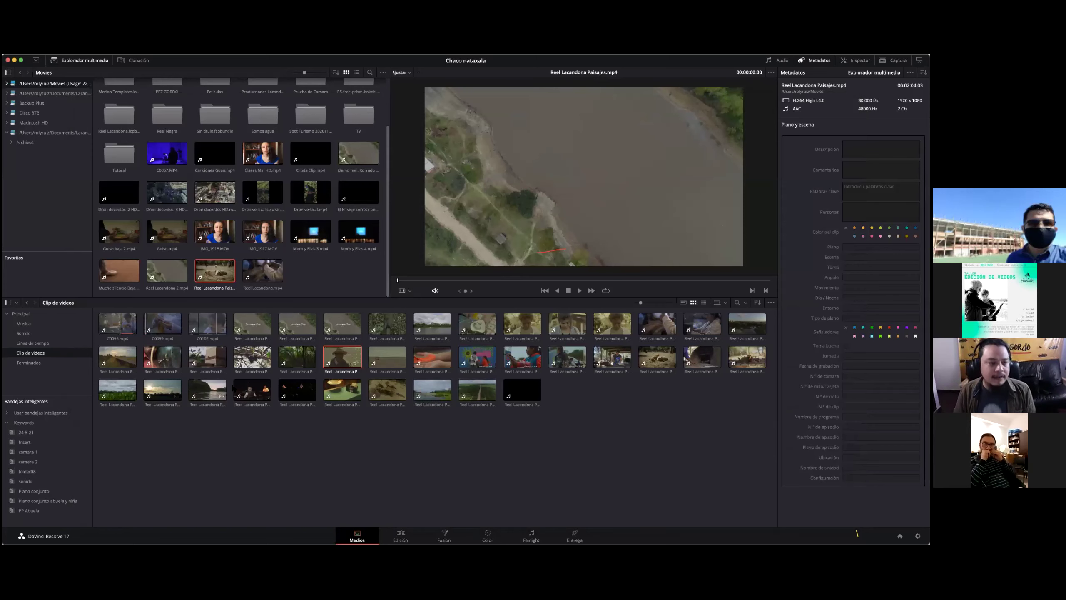
- Return to the Edit page and show the media pool clips as a list
{"action": "left_click", "coordinate": [401, 536]}
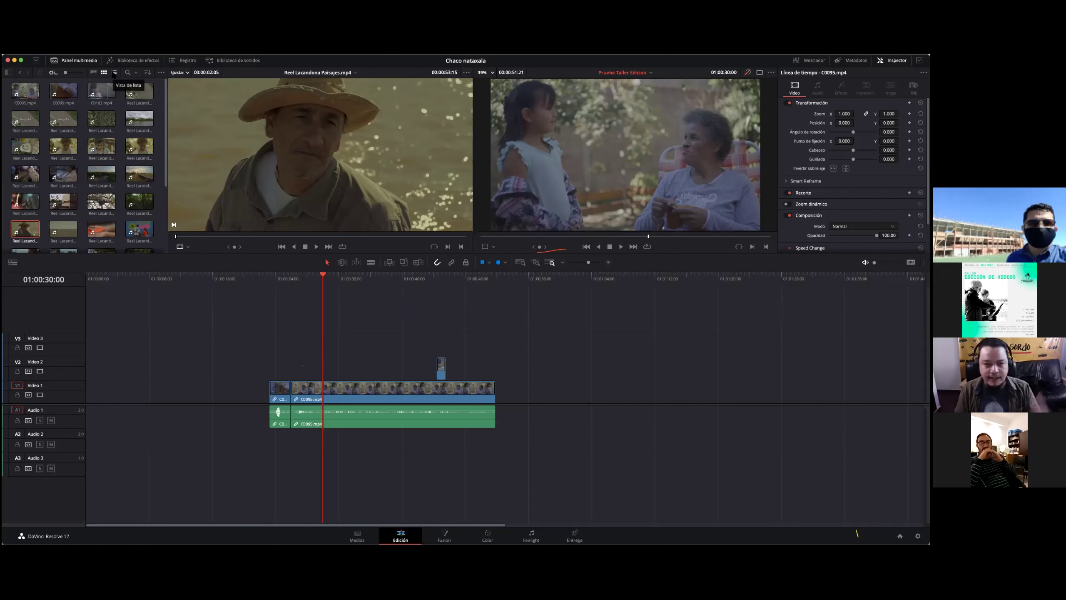
{"action": "left_click", "coordinate": [114, 73]}
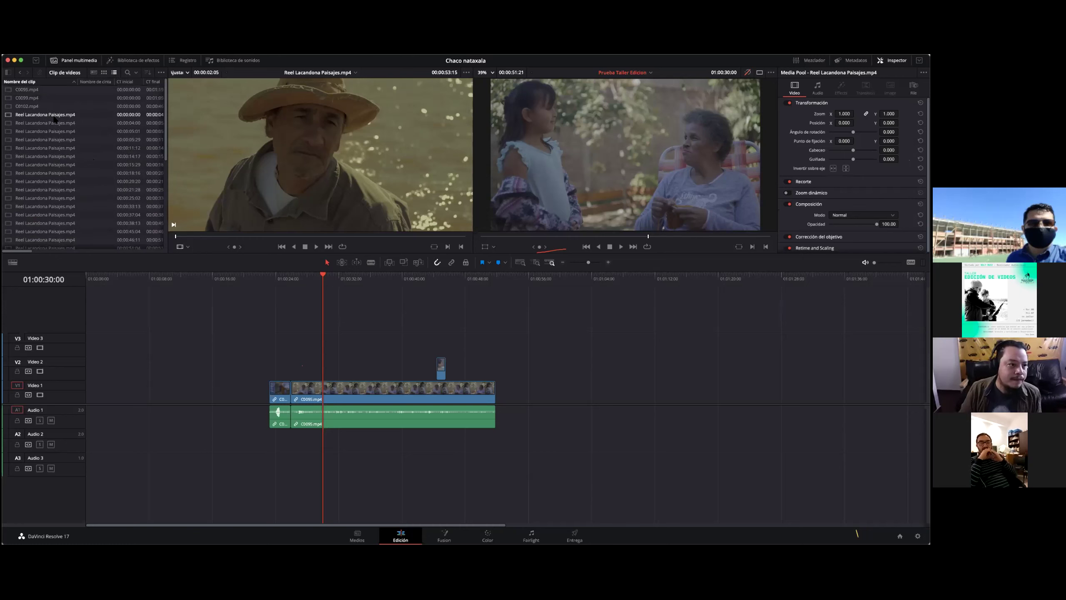
- Look through the Reel Lacandona Paisajes.mp4 cuts in the clip list and switch the media pool to thumbnail view
{"action": "scroll", "coordinate": [57, 147], "scroll_direction": "down", "scroll_amount": 5}
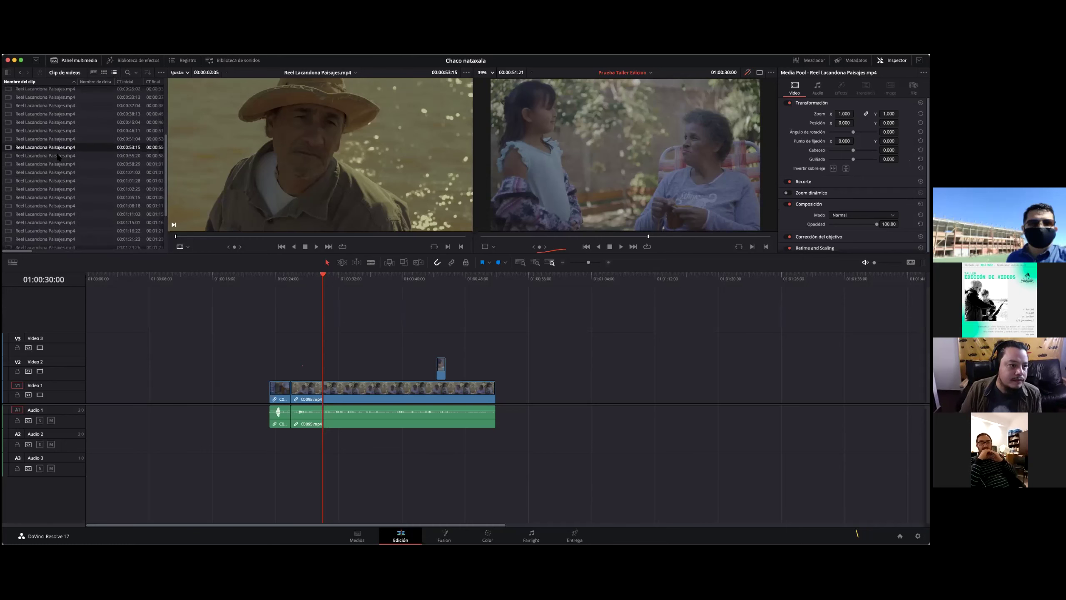
{"action": "scroll", "coordinate": [50, 142], "scroll_direction": "up", "scroll_amount": 5}
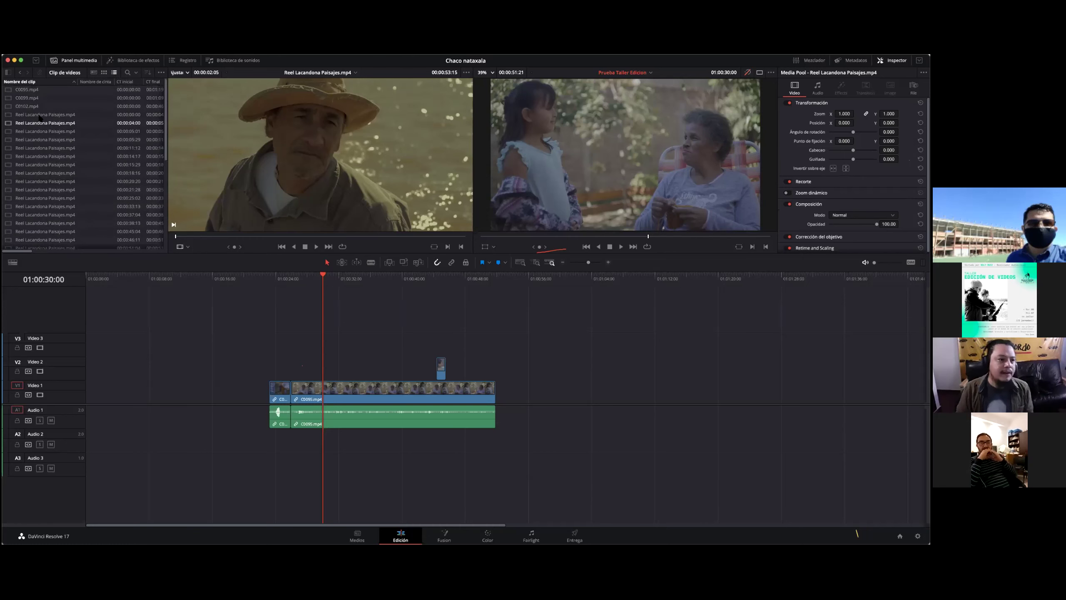
{"action": "left_click", "coordinate": [104, 72]}
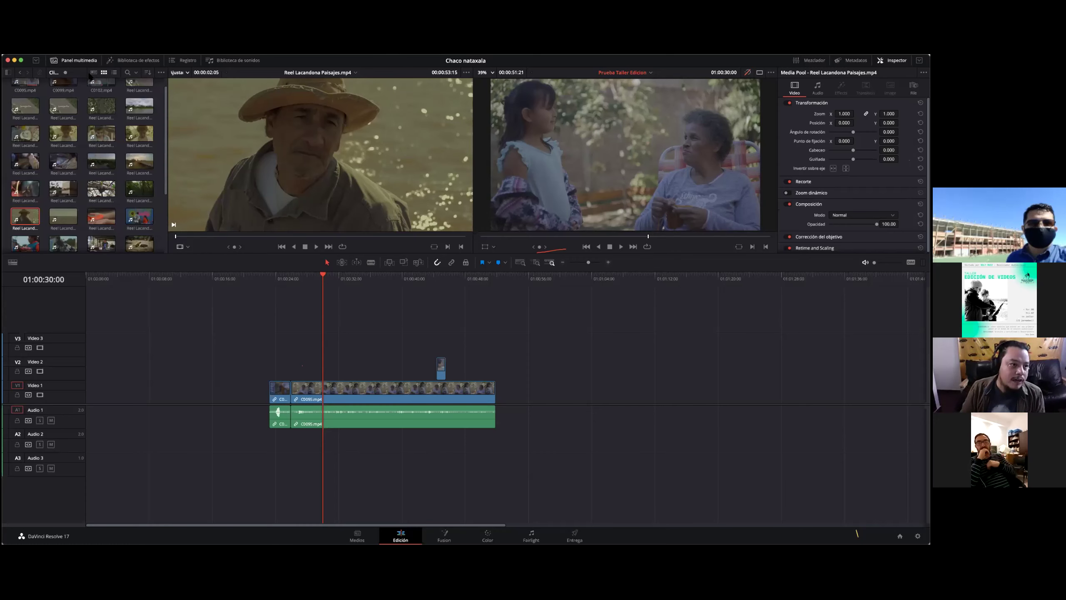
{"action": "scroll", "coordinate": [89, 105], "scroll_direction": "up", "scroll_amount": 1}
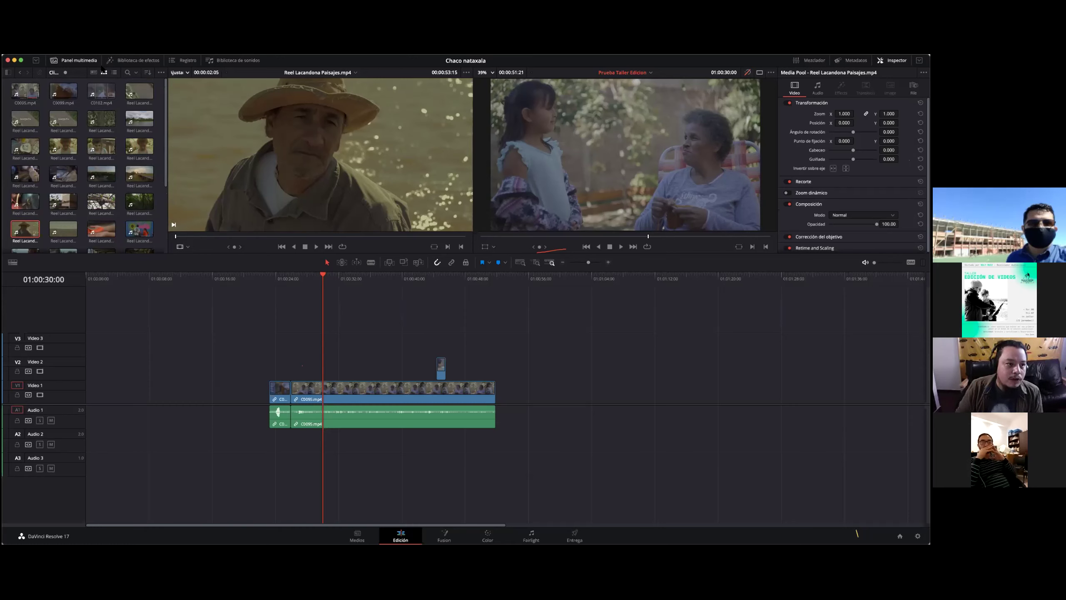
- Compare the media pool's list and metadata views of the clips, and return to the thumbnail view
{"action": "left_click", "coordinate": [114, 73]}
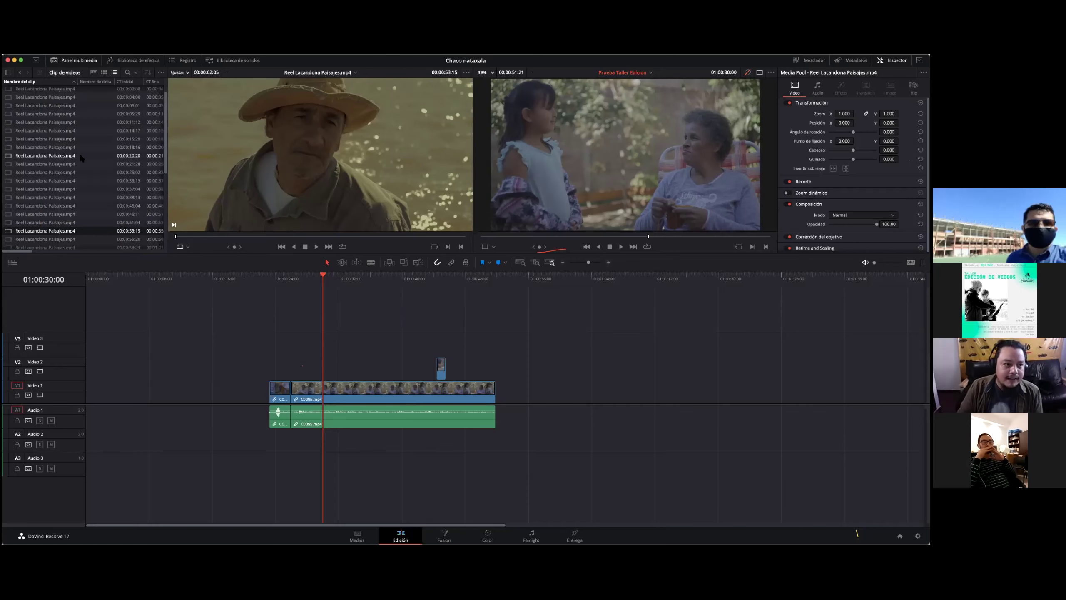
{"action": "left_click", "coordinate": [93, 72]}
{"action": "scroll", "coordinate": [84, 168], "scroll_direction": "up", "scroll_amount": 10}
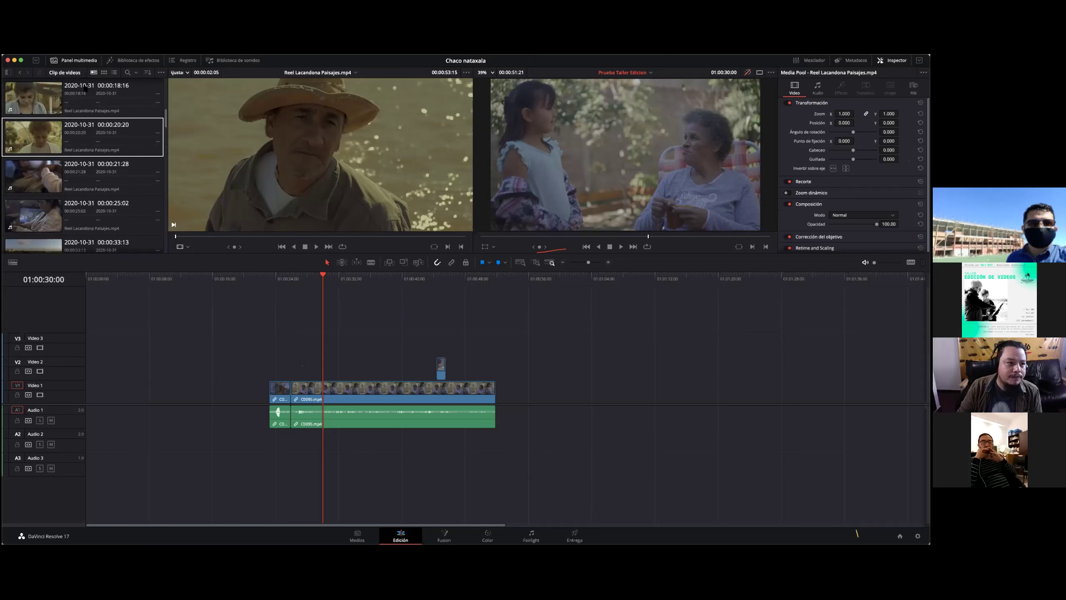
{"action": "left_click", "coordinate": [103, 73]}
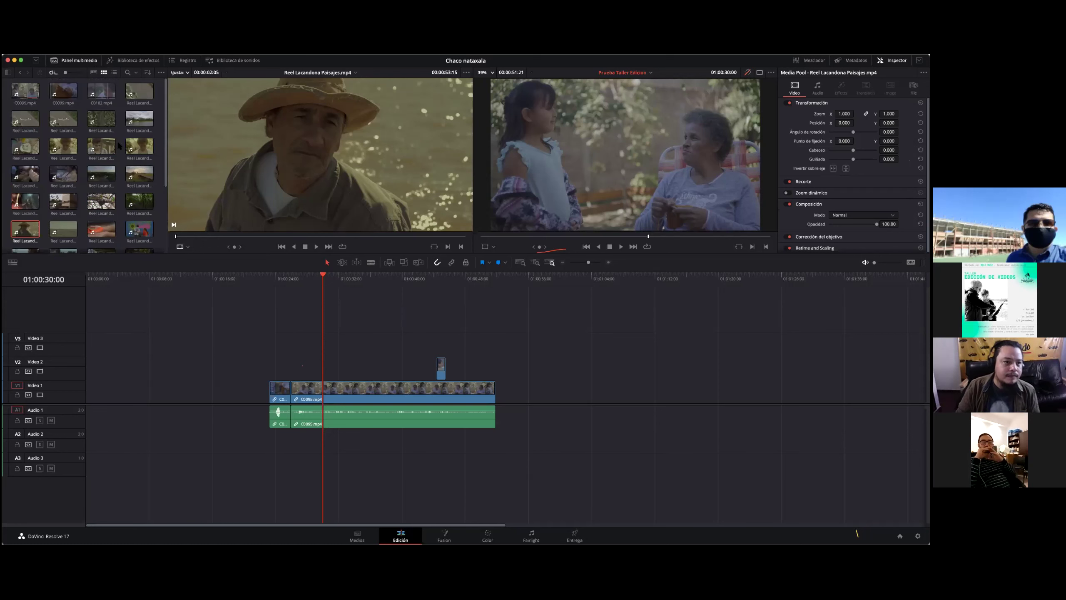